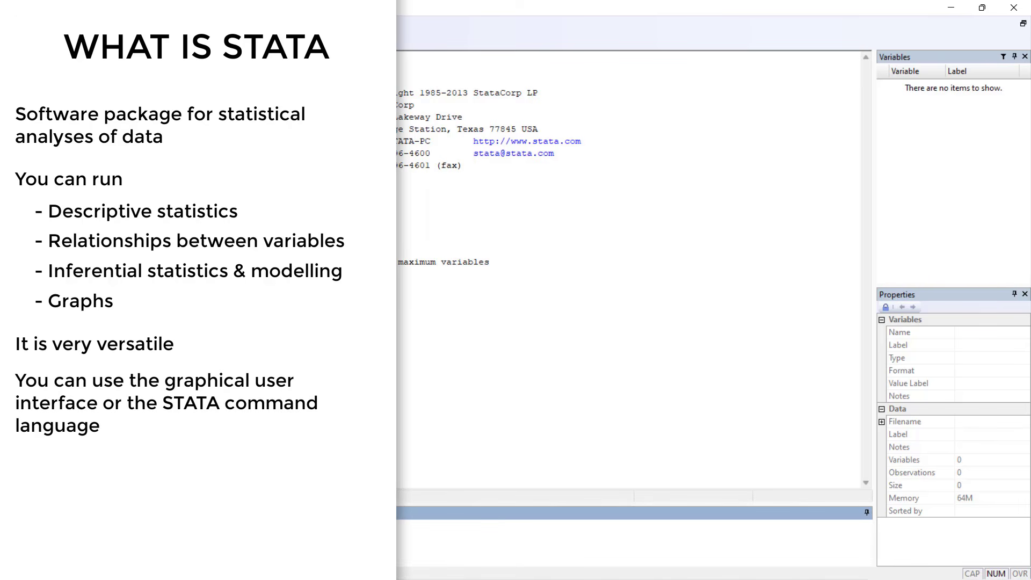
pyautogui.click(419, 340)
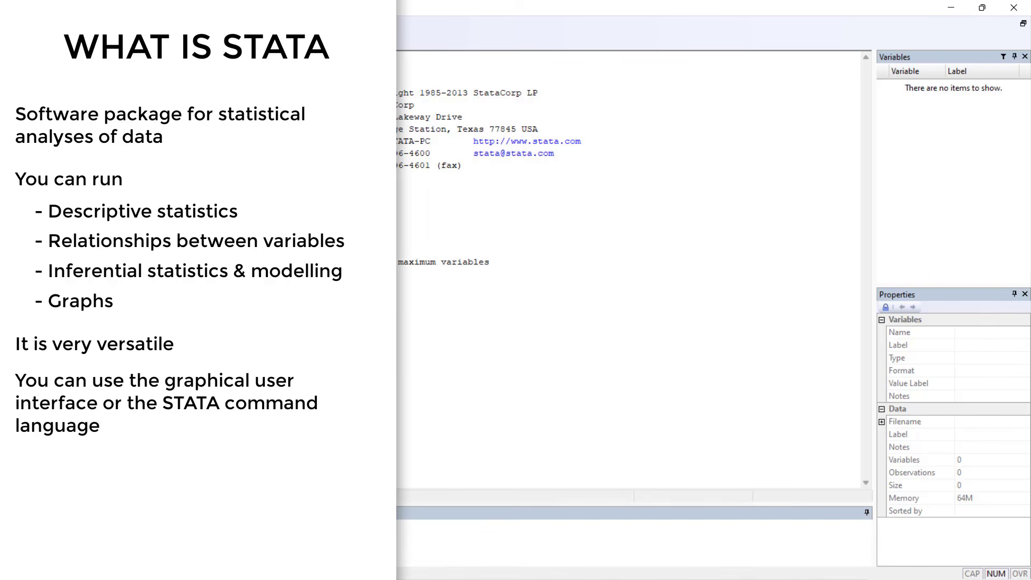
pyautogui.click(279, 539)
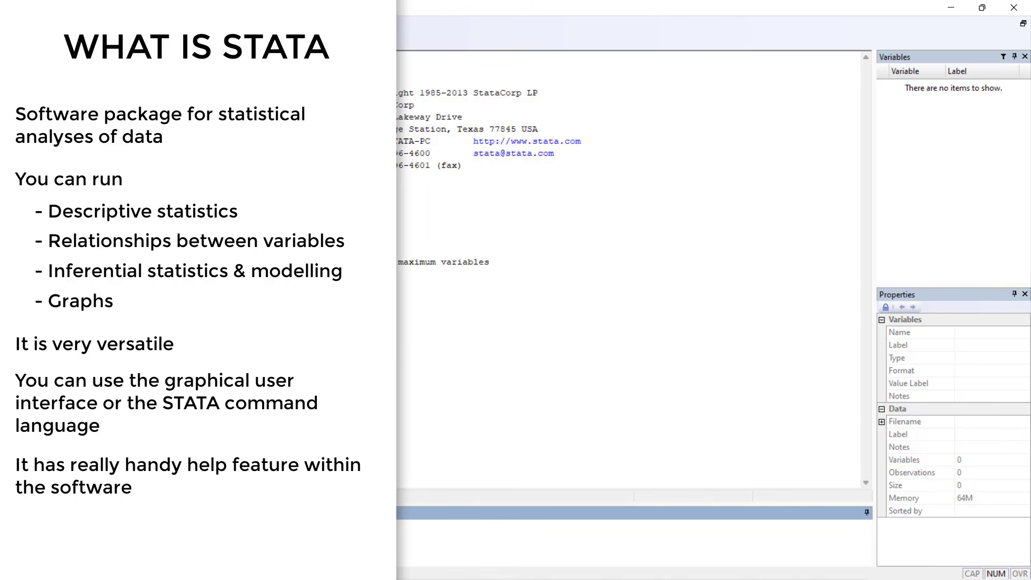
pyautogui.click(449, 179)
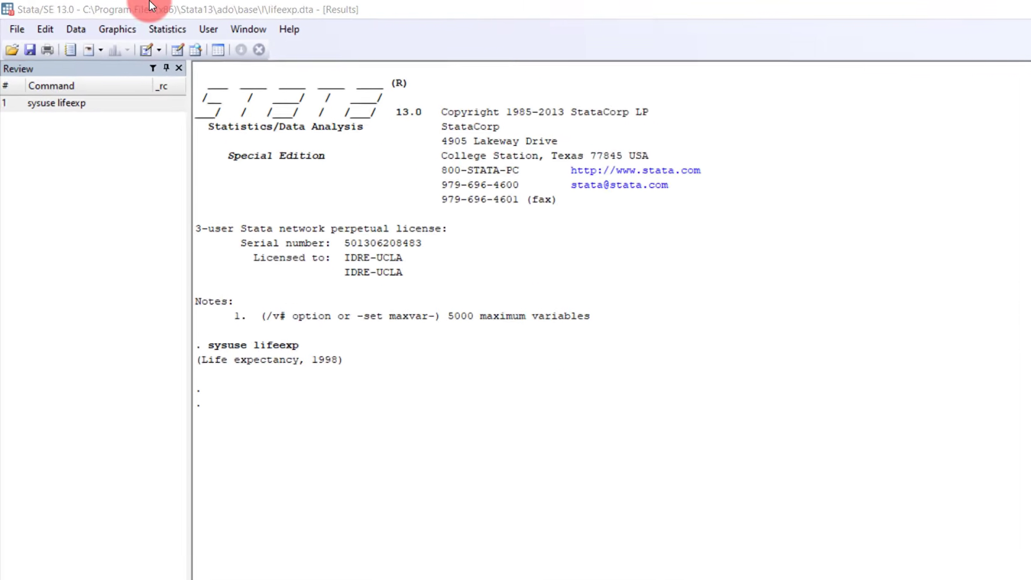
pyautogui.click(208, 8)
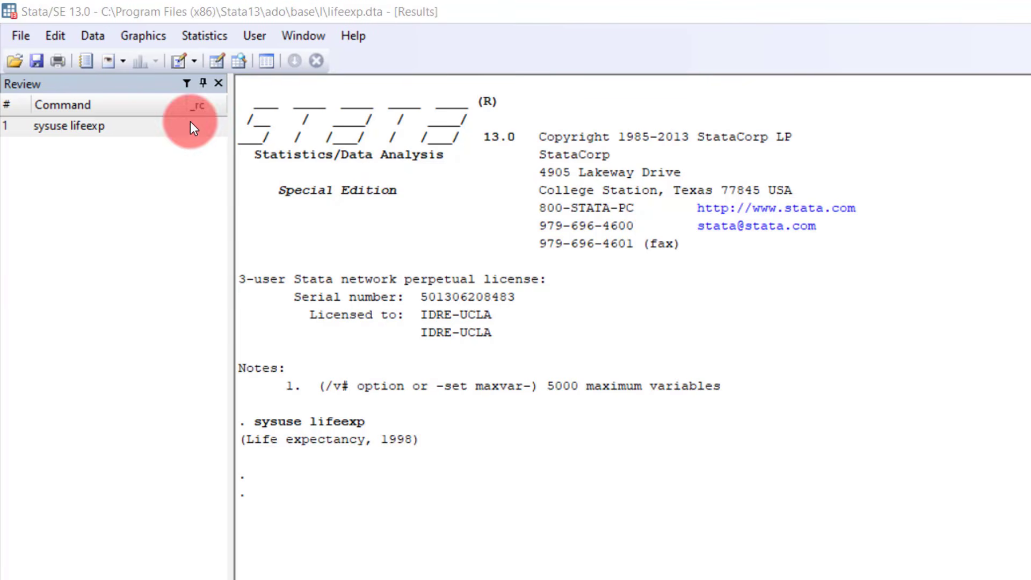
pyautogui.click(227, 17)
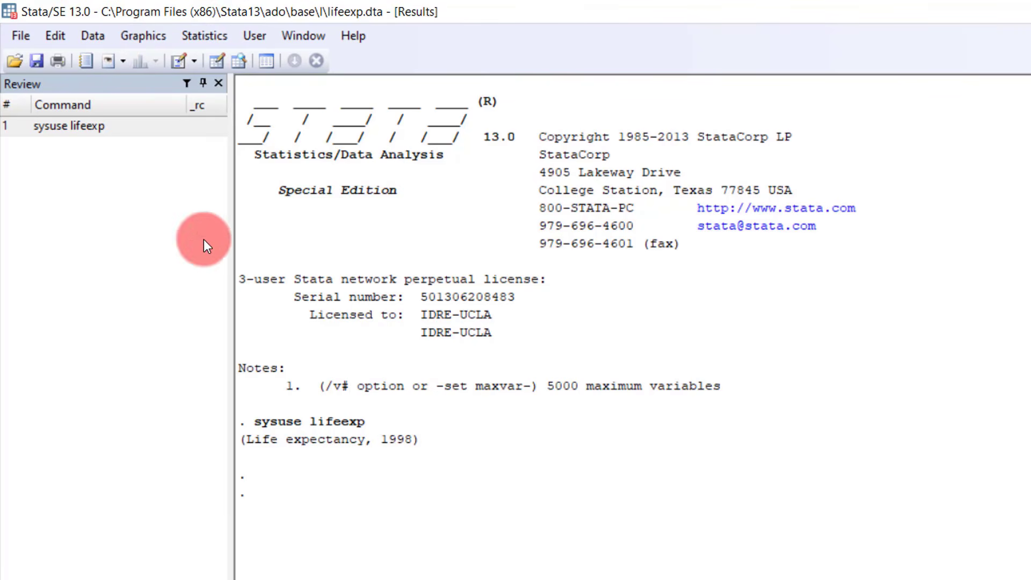
# Open the bar chart settings to view their options, and close them without plotting anything.
pyautogui.click(127, 36)
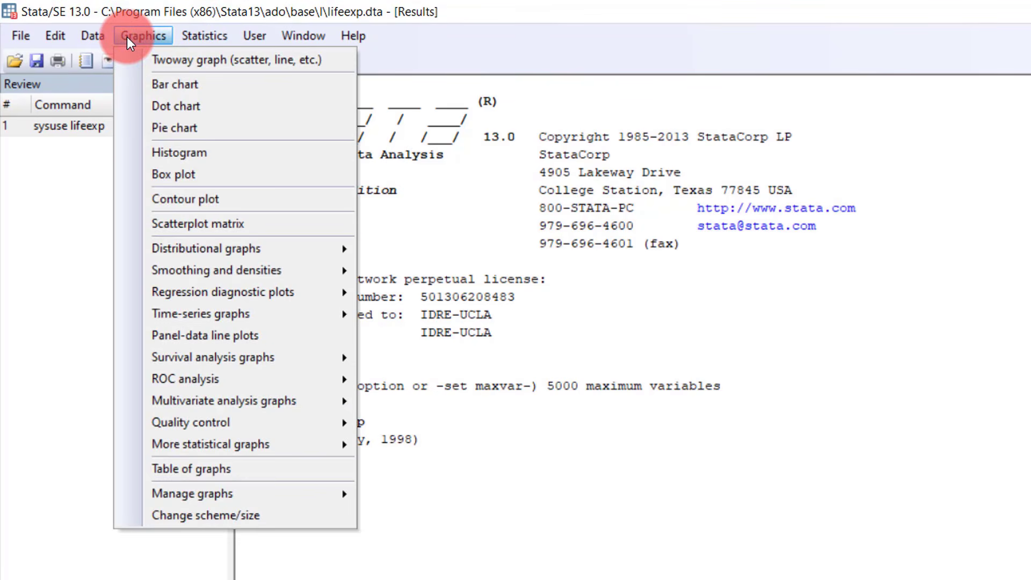
pyautogui.click(163, 85)
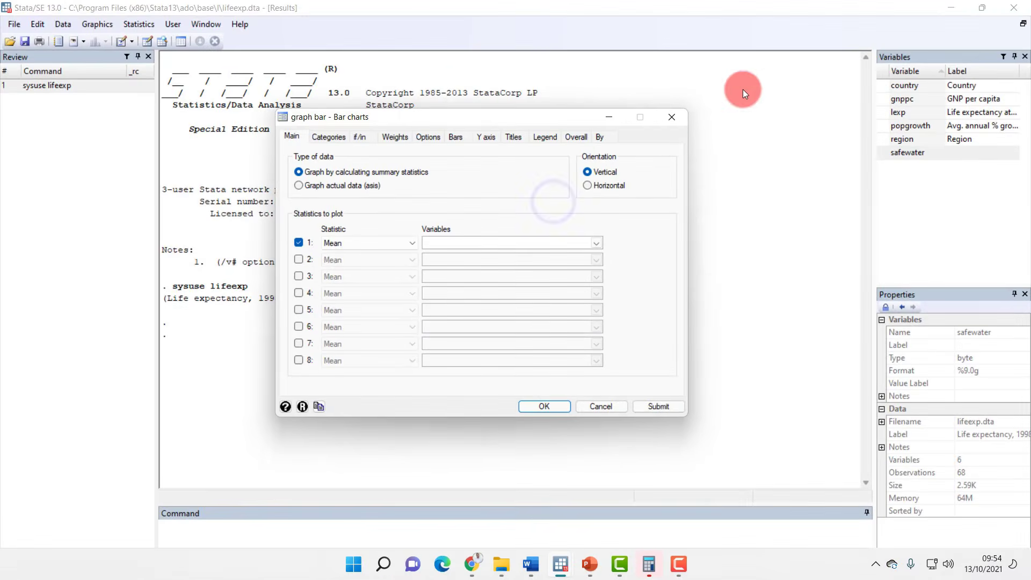
pyautogui.click(671, 117)
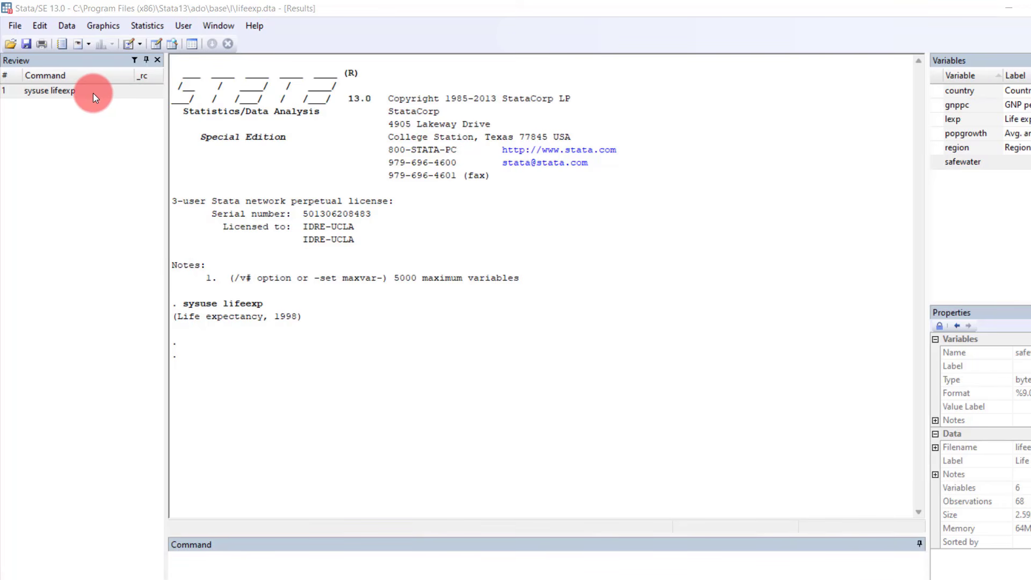
pyautogui.click(213, 562)
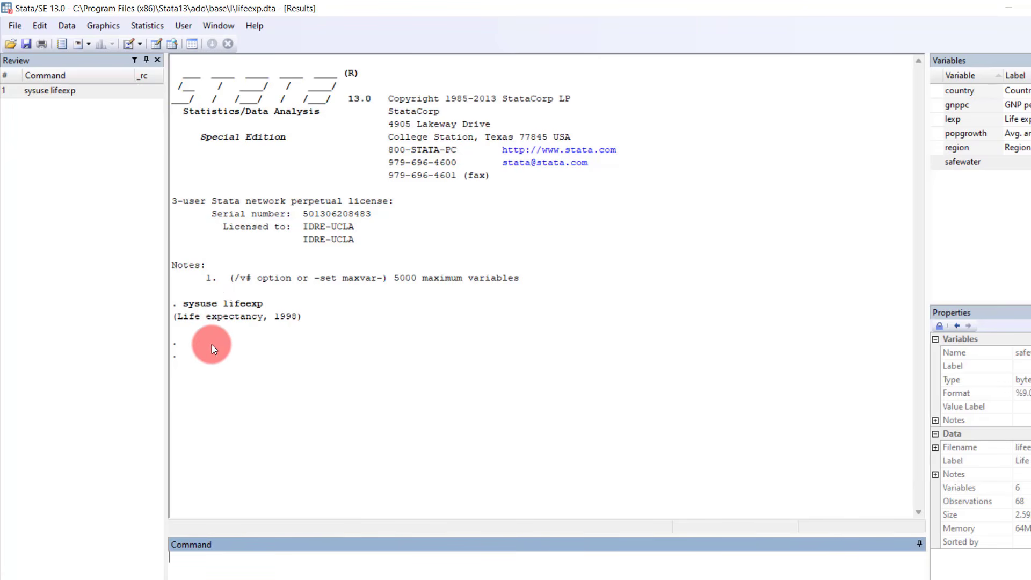
pyautogui.click(85, 169)
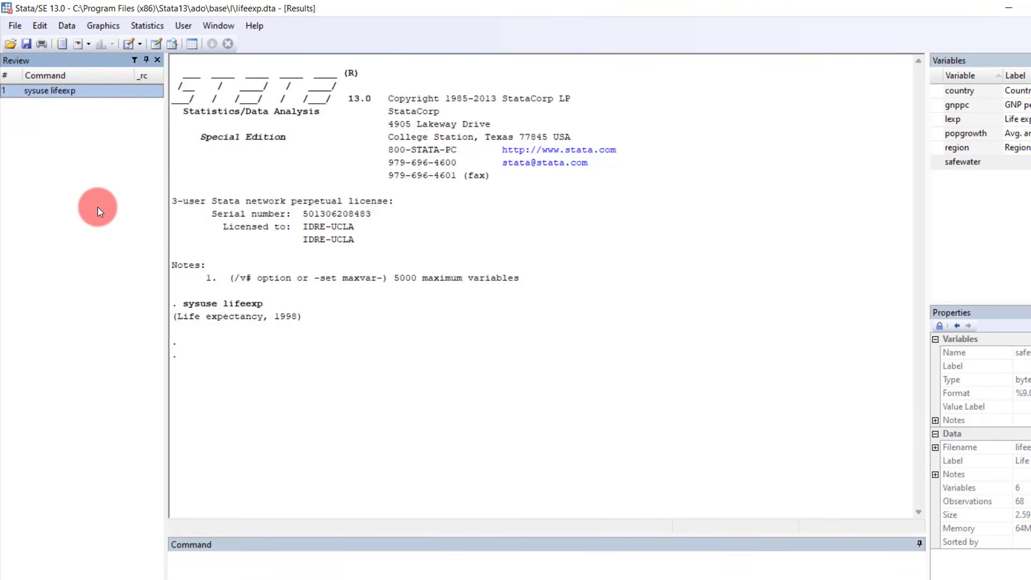
pyautogui.click(171, 325)
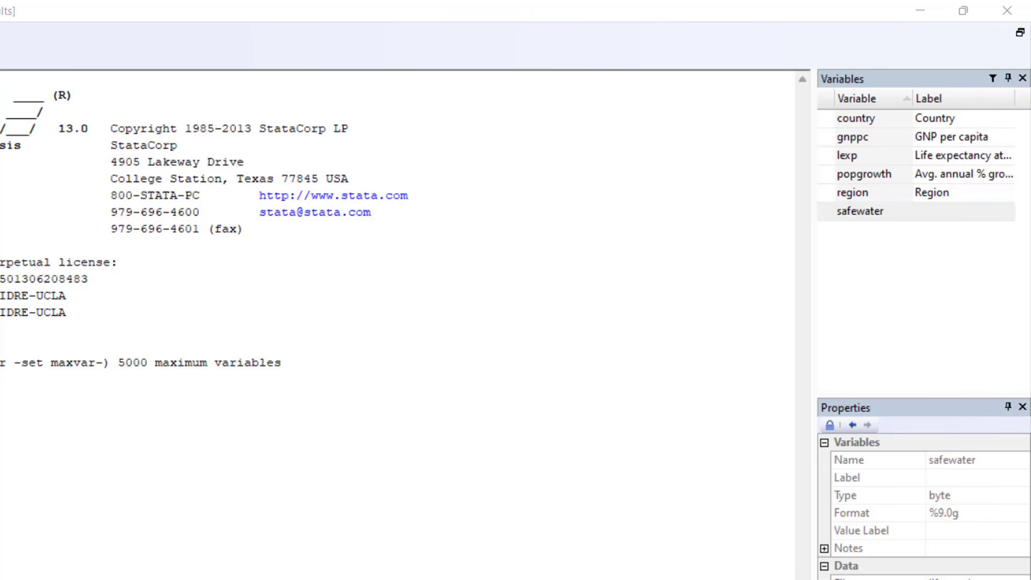
pyautogui.click(913, 318)
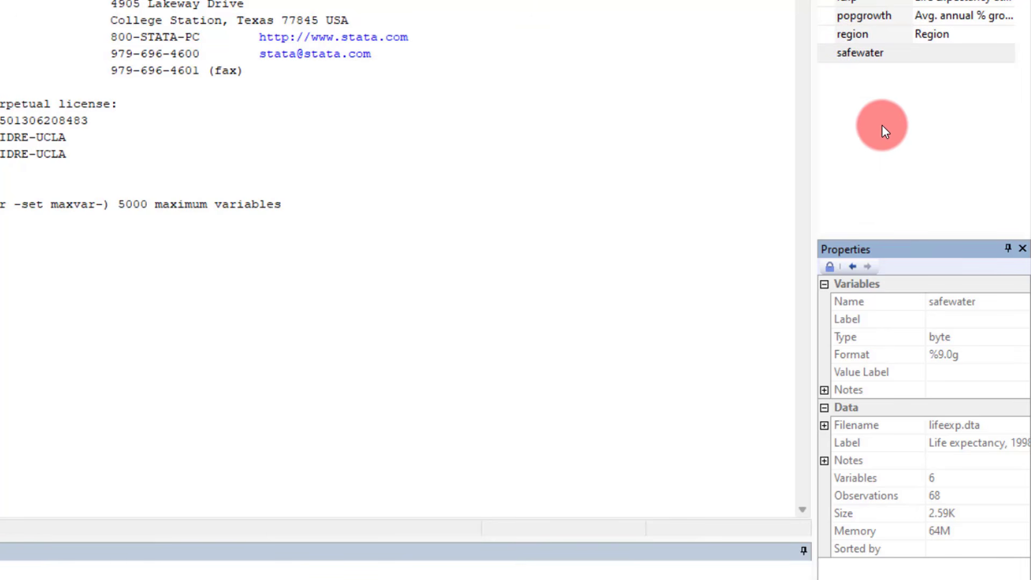
# Unlock the properties of the safewater variable, open its name for editing, and lock the properties again.
pyautogui.click(870, 56)
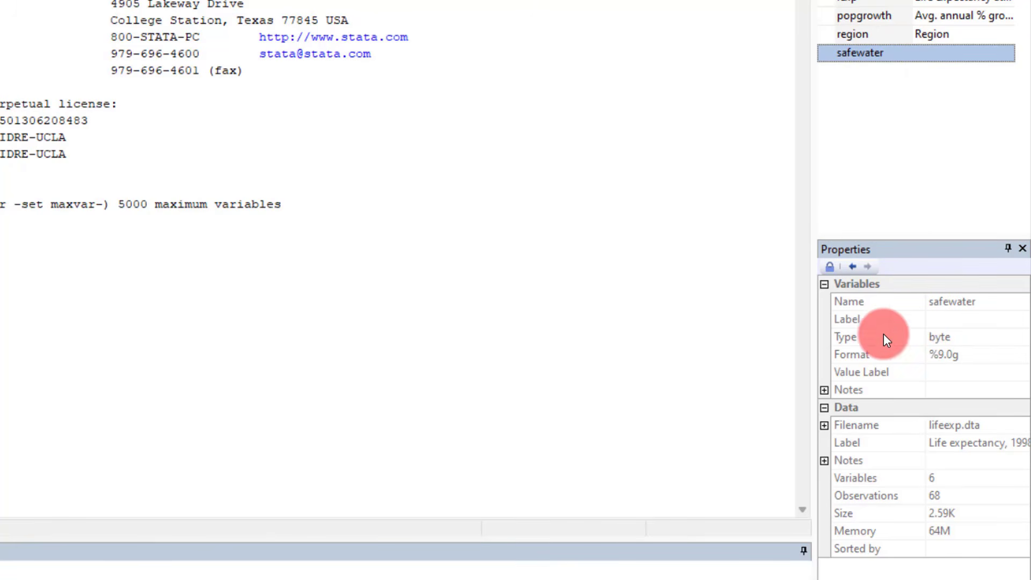
pyautogui.click(836, 272)
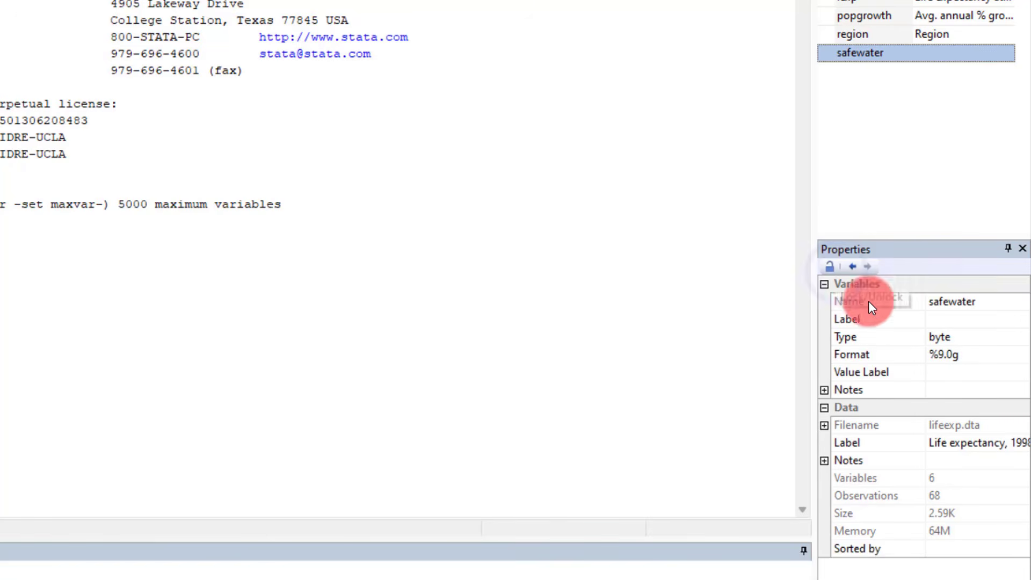
pyautogui.click(949, 302)
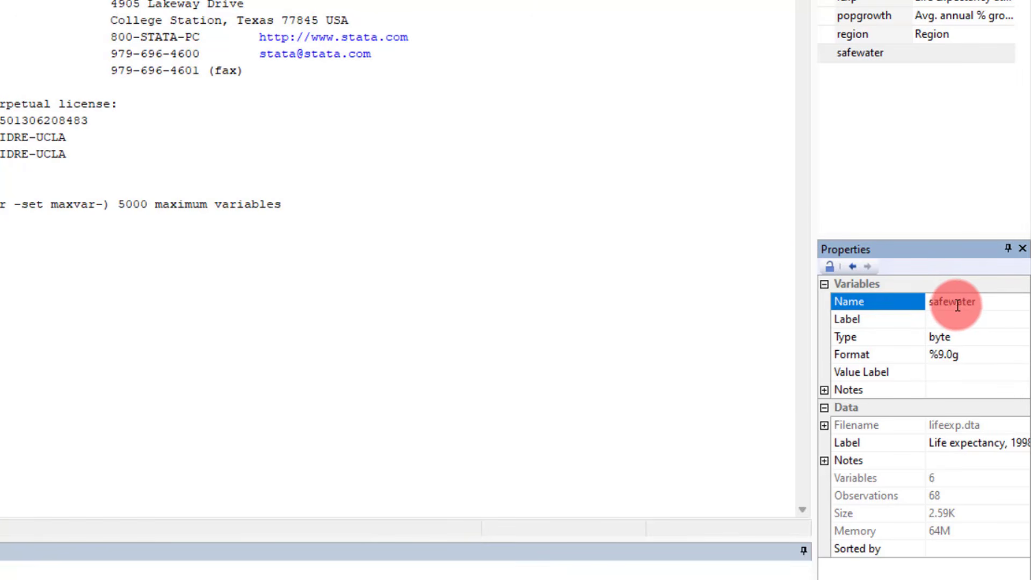
pyautogui.click(988, 301)
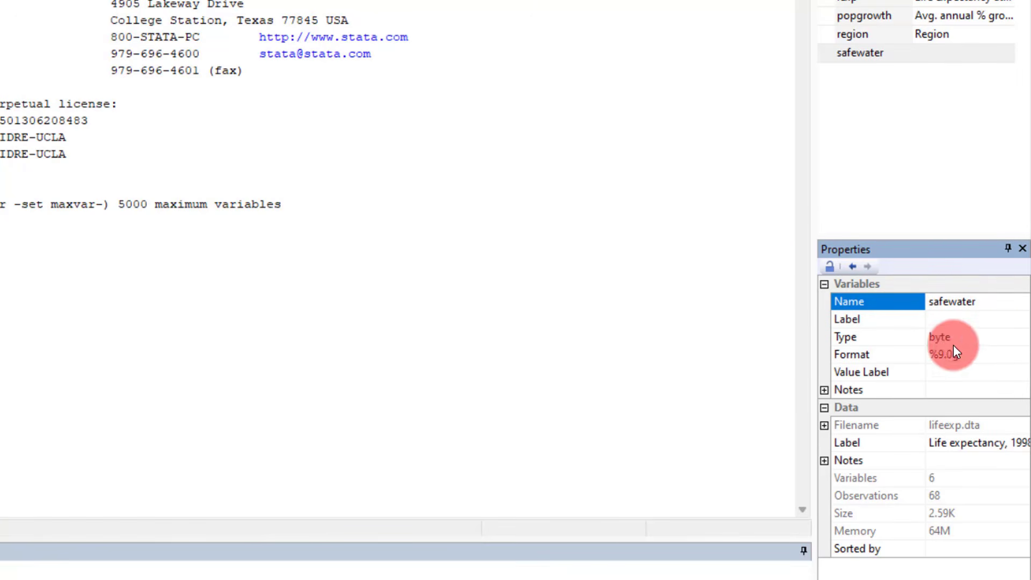
pyautogui.click(829, 271)
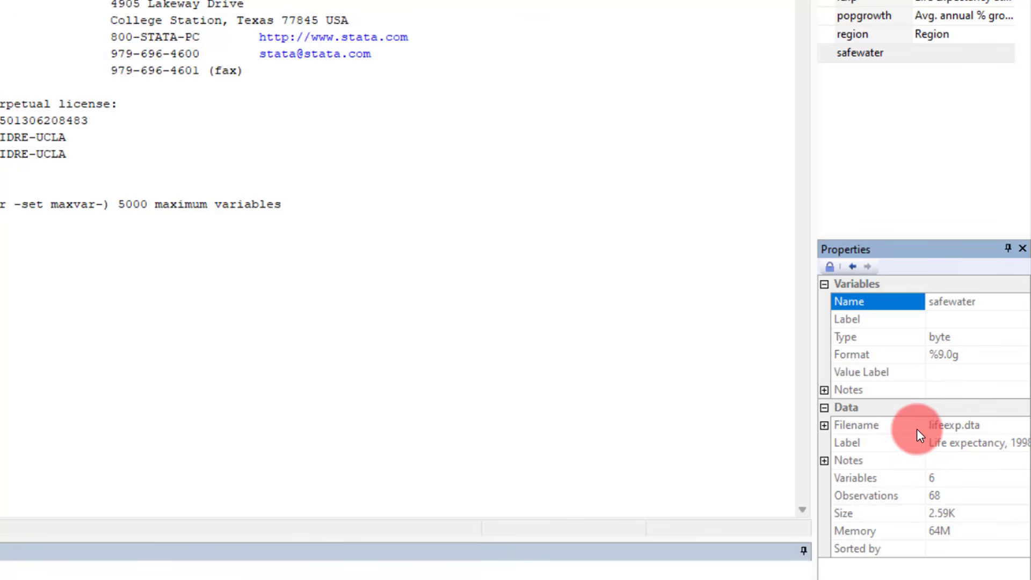
# View the lifeexp dataset in the Data Editor's browse mode, and close the editor.
pyautogui.click(320, 267)
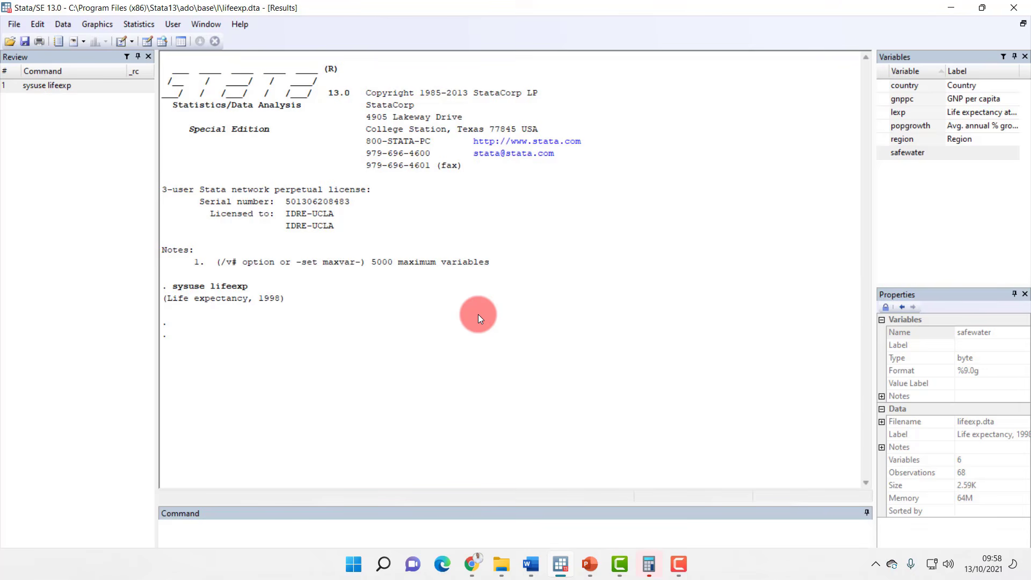
pyautogui.click(162, 42)
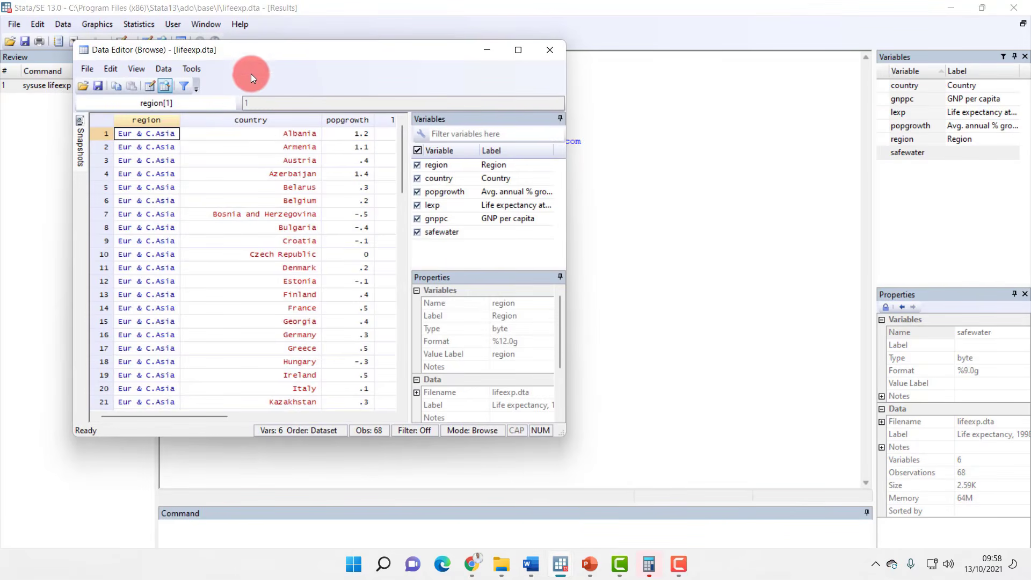
pyautogui.moveTo(254, 54); pyautogui.dragTo(346, 63)
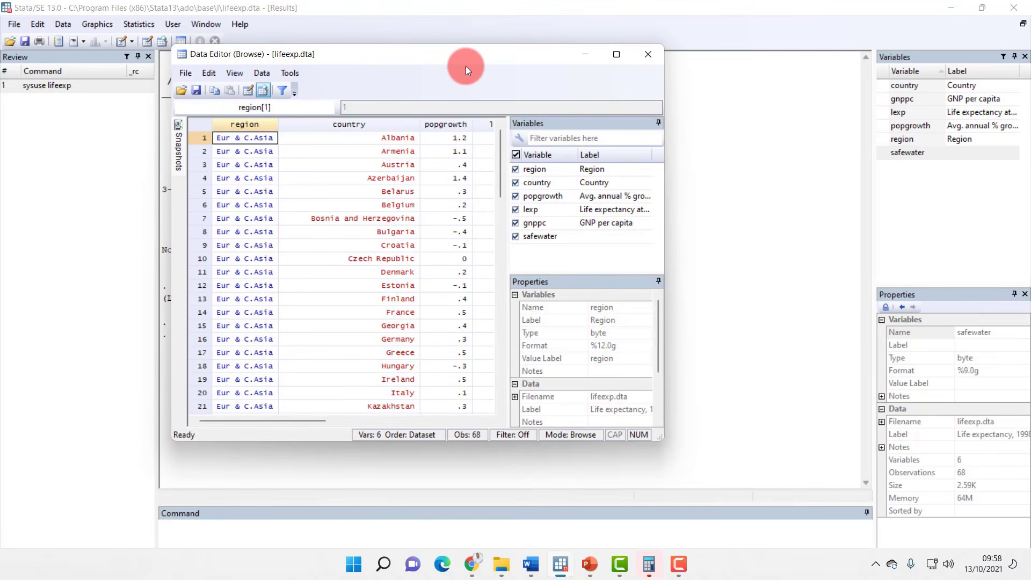
pyautogui.click(648, 62)
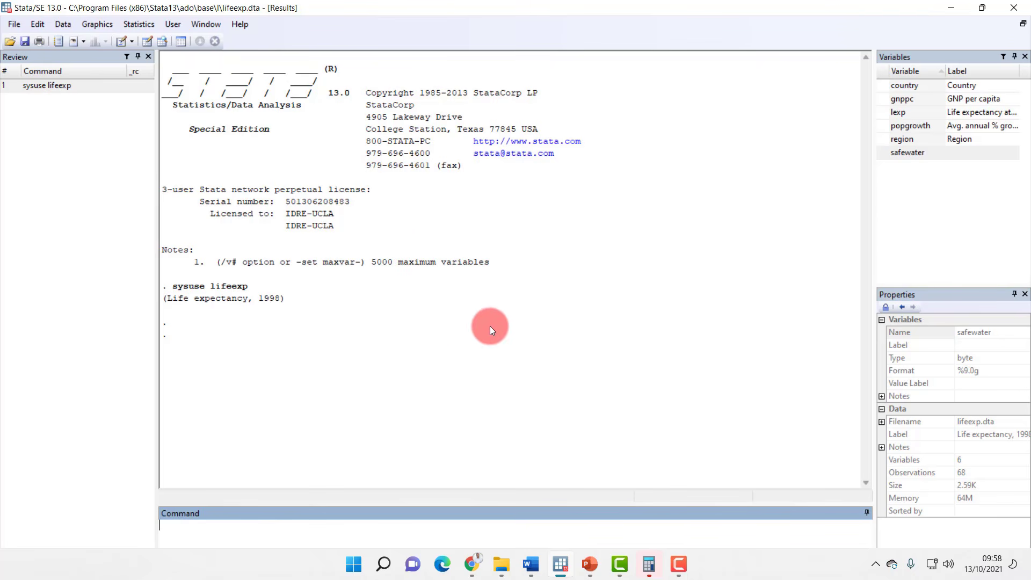
# Close the Variables window and bring it back into the main layout.
pyautogui.hotkey('alt', 'Tab')
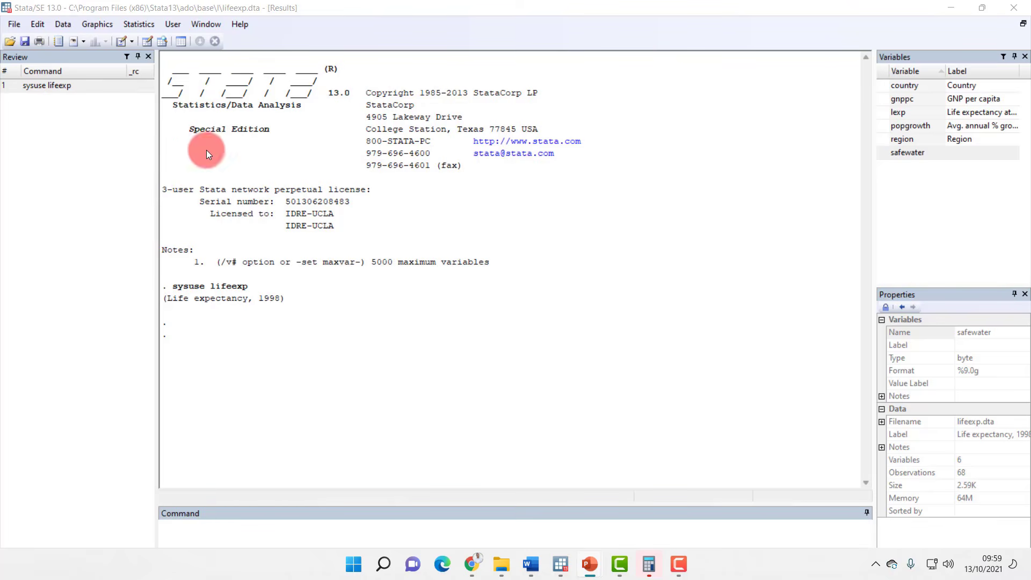
pyautogui.click(1024, 57)
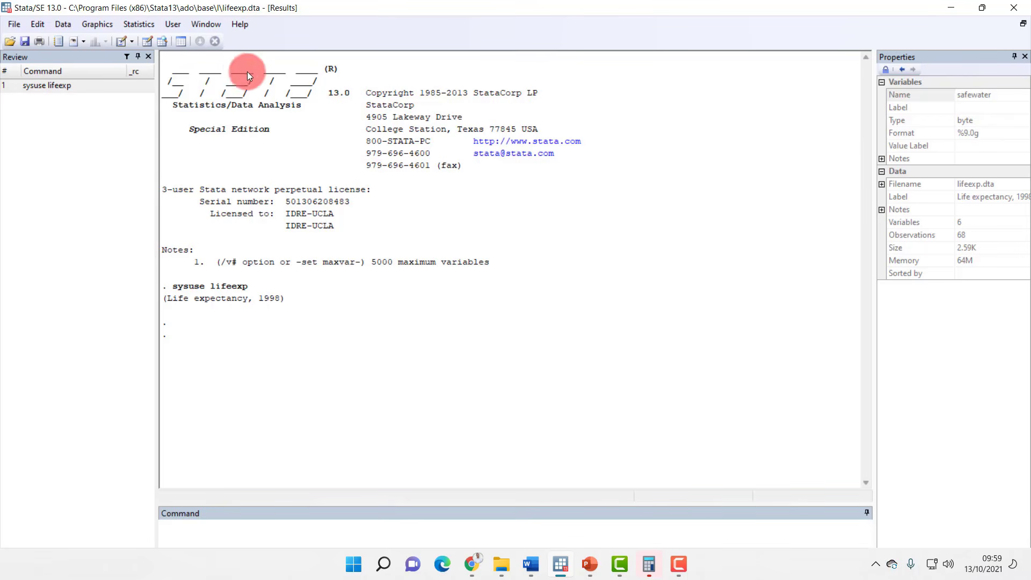
pyautogui.click(207, 19)
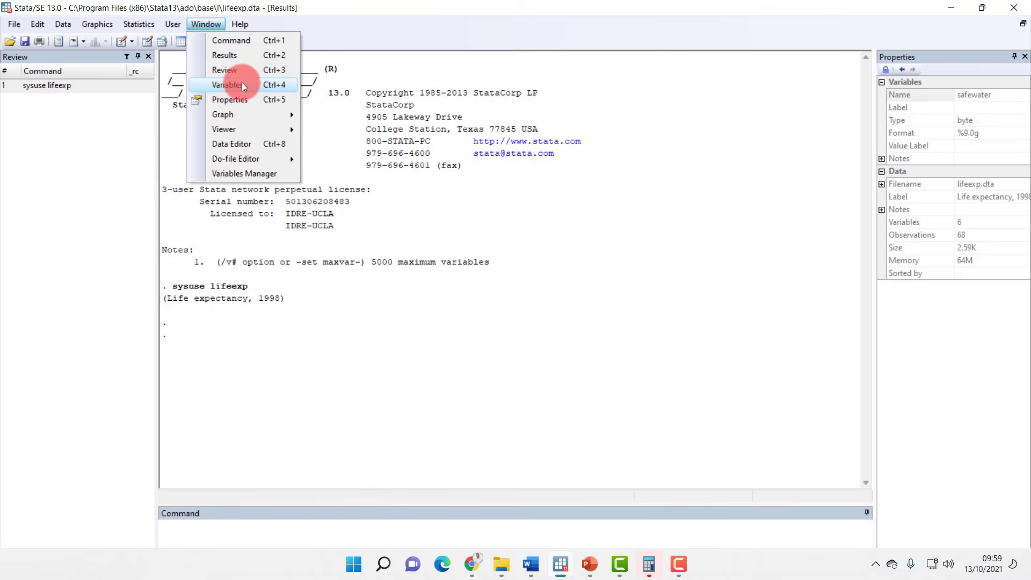
pyautogui.click(224, 85)
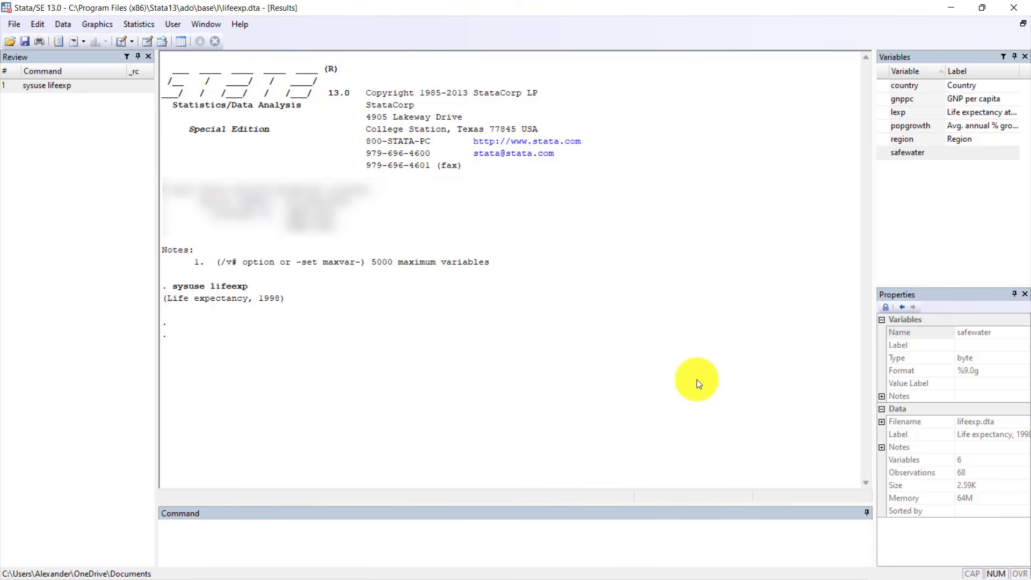
# Run the command "summarize gnppc, detail" to get detailed summary statistics for GNP per capita.
pyautogui.click(295, 537)
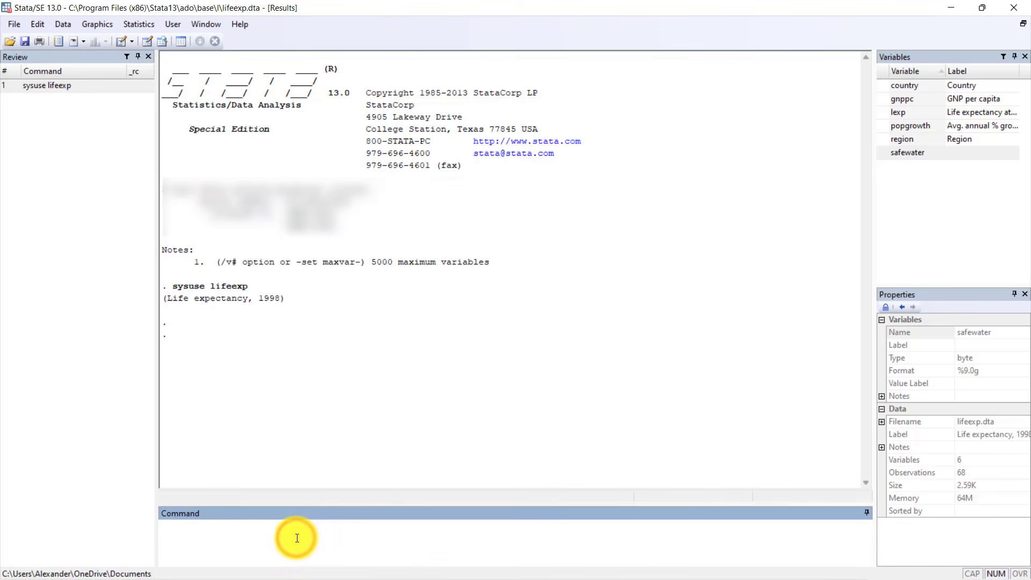
pyautogui.write('summarize')
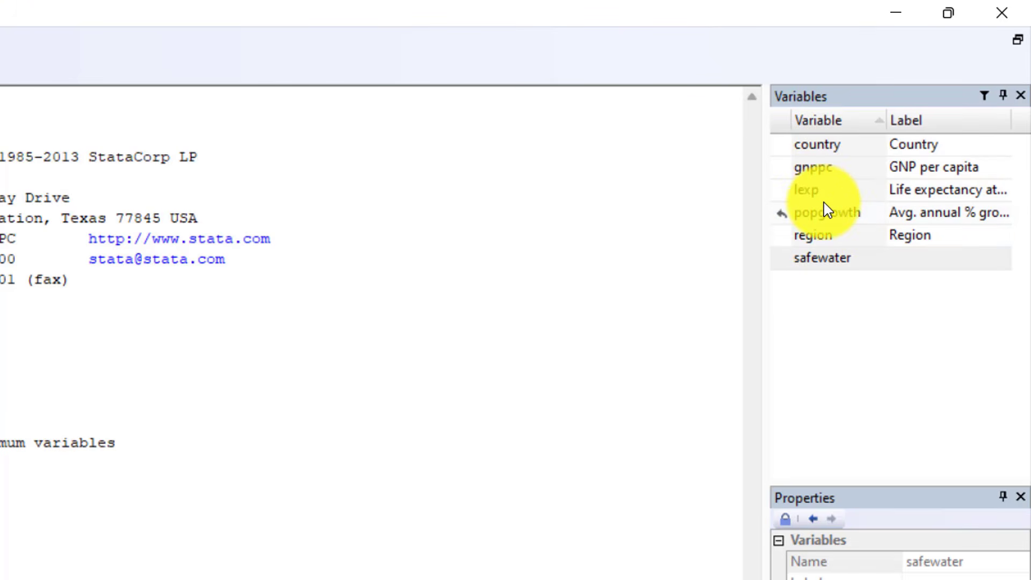
pyautogui.click(815, 171)
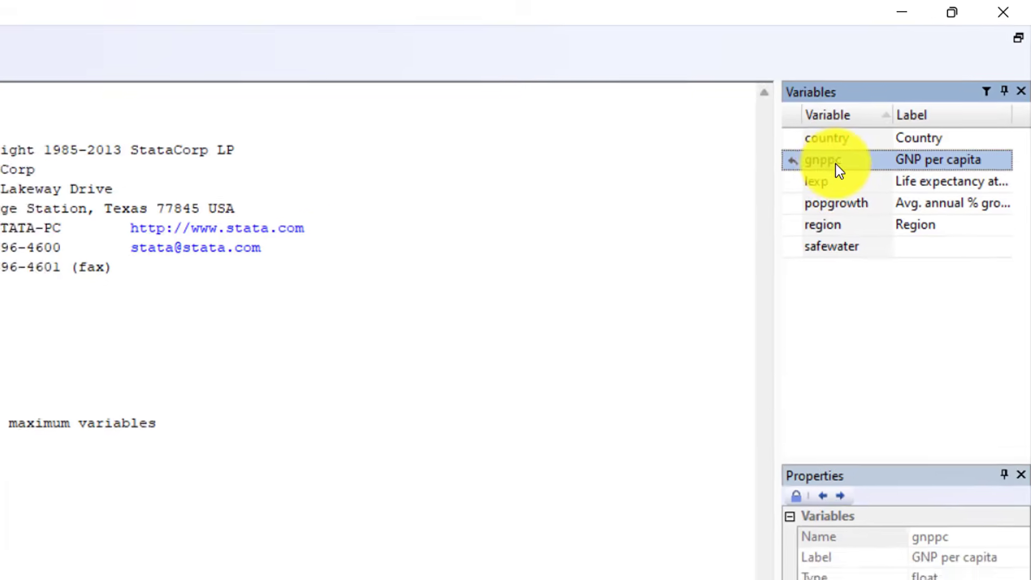
pyautogui.click(282, 549)
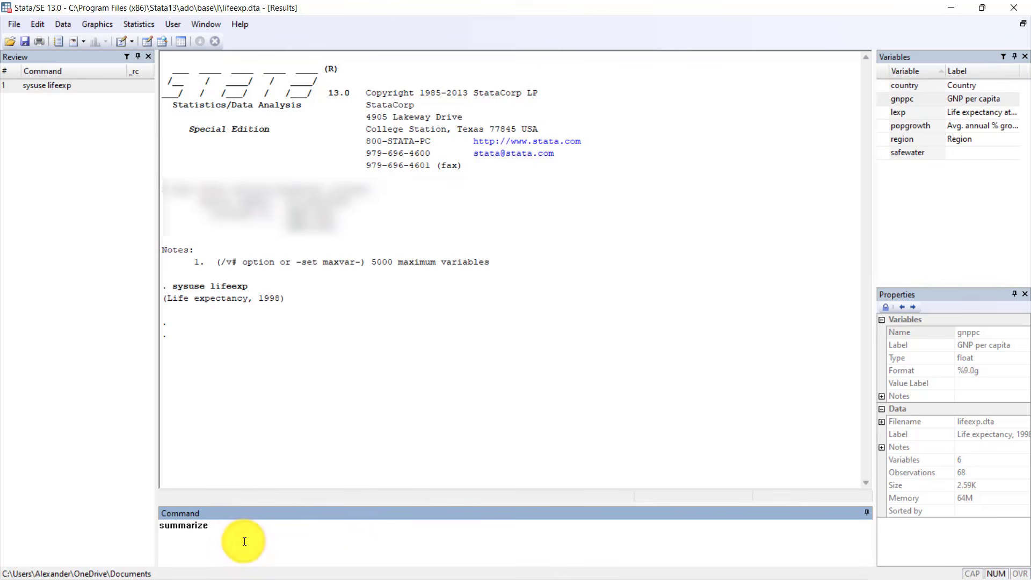
pyautogui.write('gnppc')
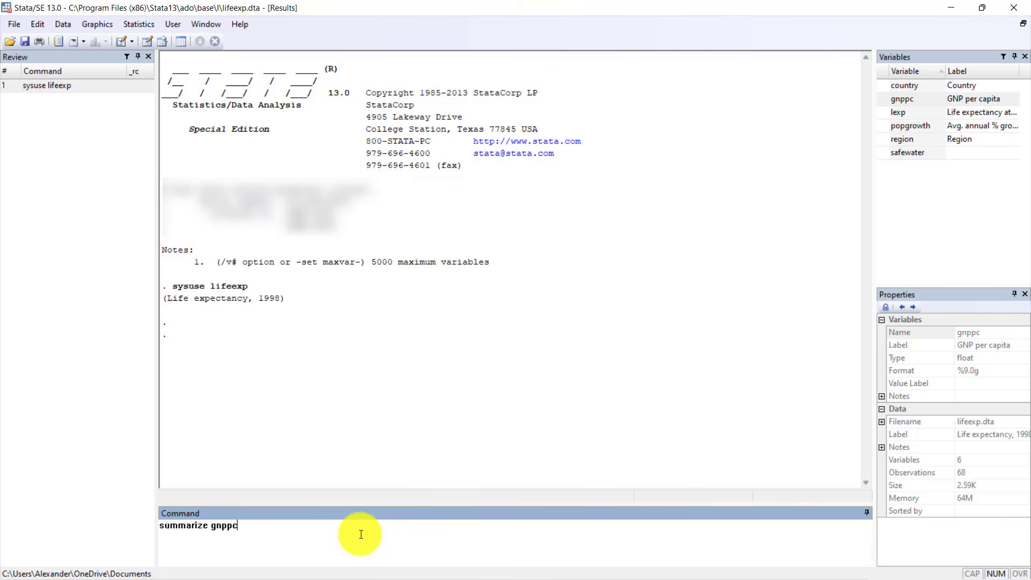
pyautogui.write(',')
pyautogui.write('detail')
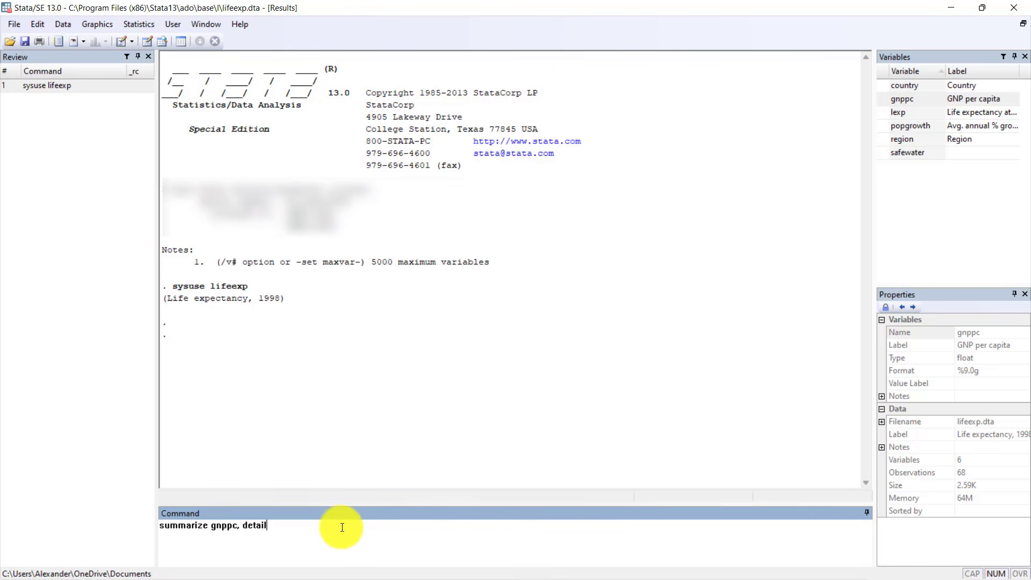
pyautogui.press('Return')
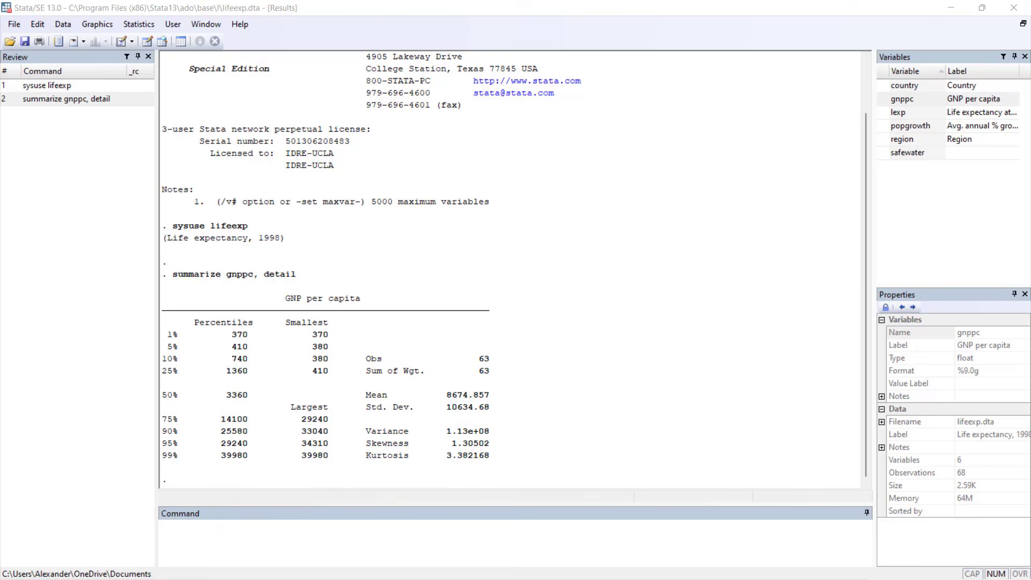
# Open the help page for the summarize command with "help summarize".
pyautogui.click(243, 544)
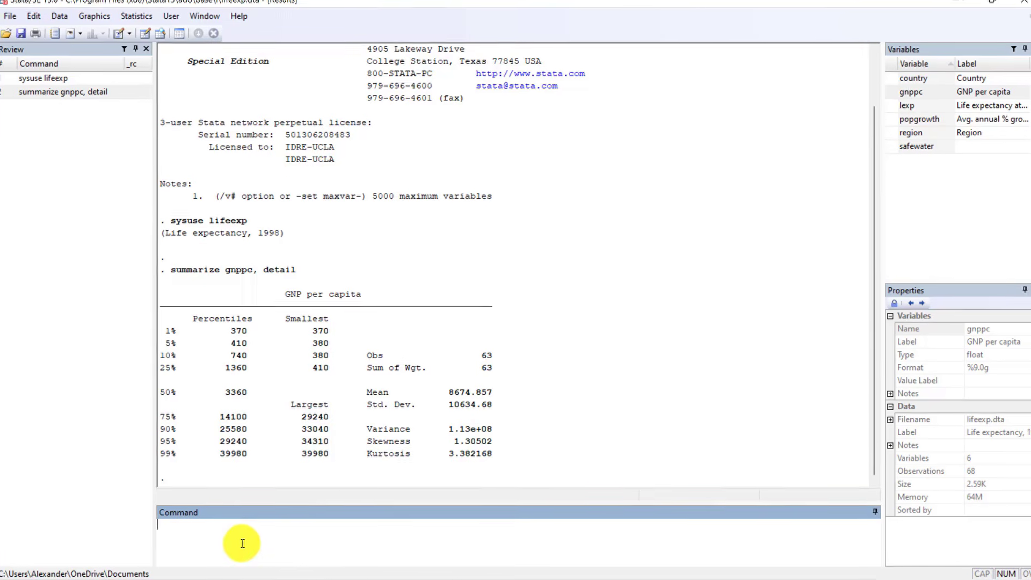
pyautogui.write('hel;')
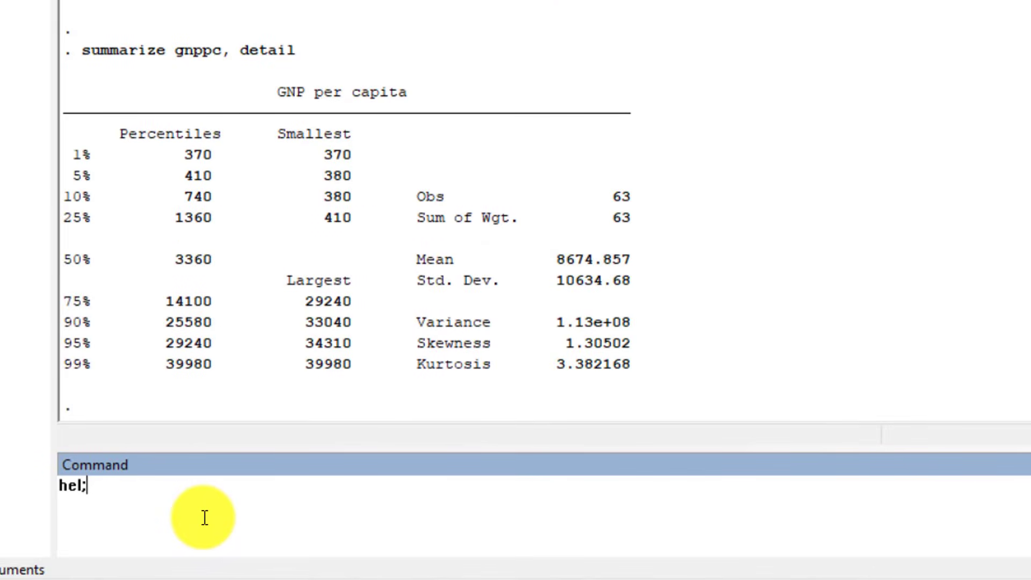
pyautogui.press('BackSpace')
pyautogui.write('p summarize')
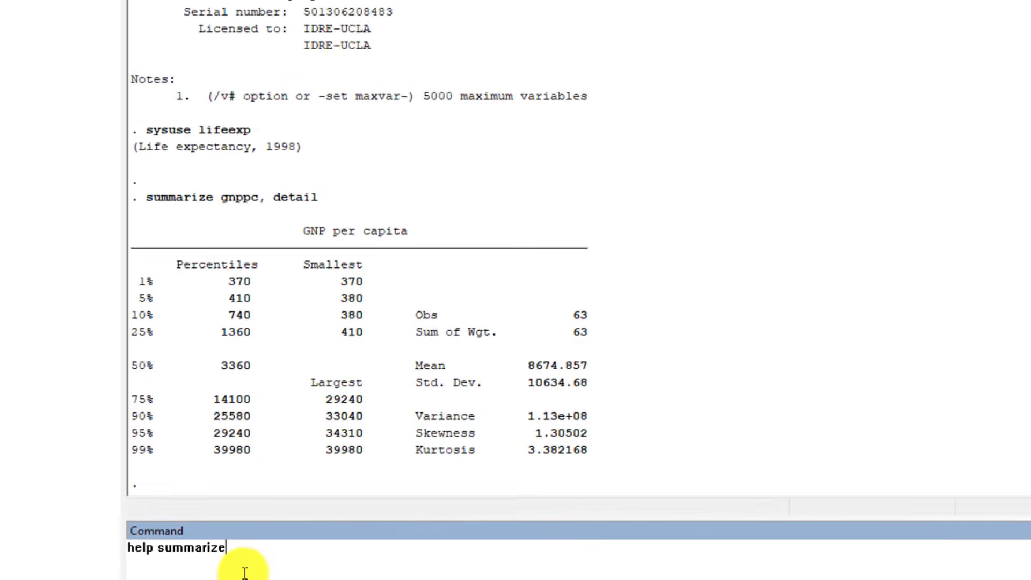
pyautogui.press('Return')
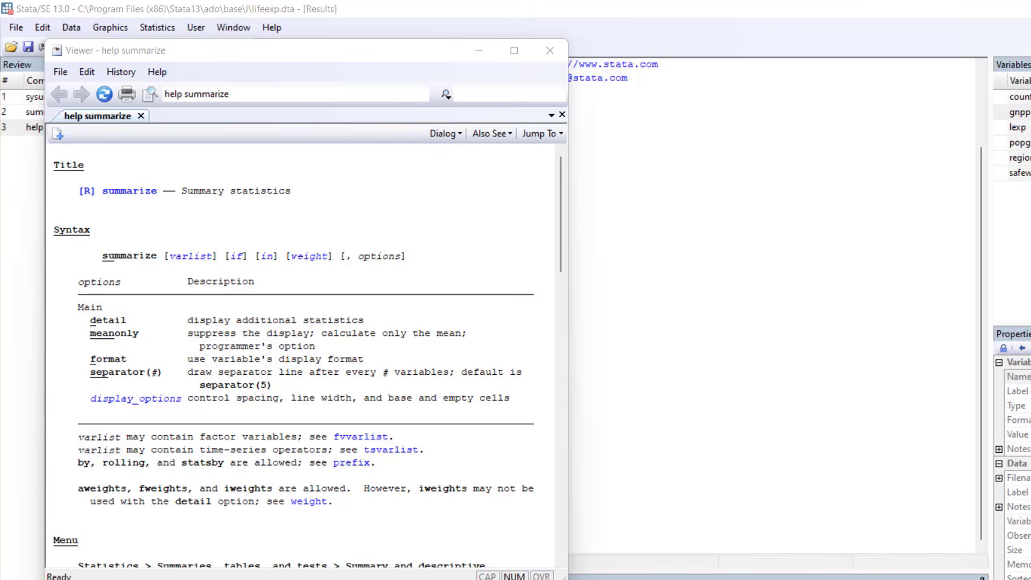
# Examine the syntax line of the summarize help page, including varlist, if, in, weight and the options after the comma.
pyautogui.click(274, 214)
pyautogui.click(91, 271)
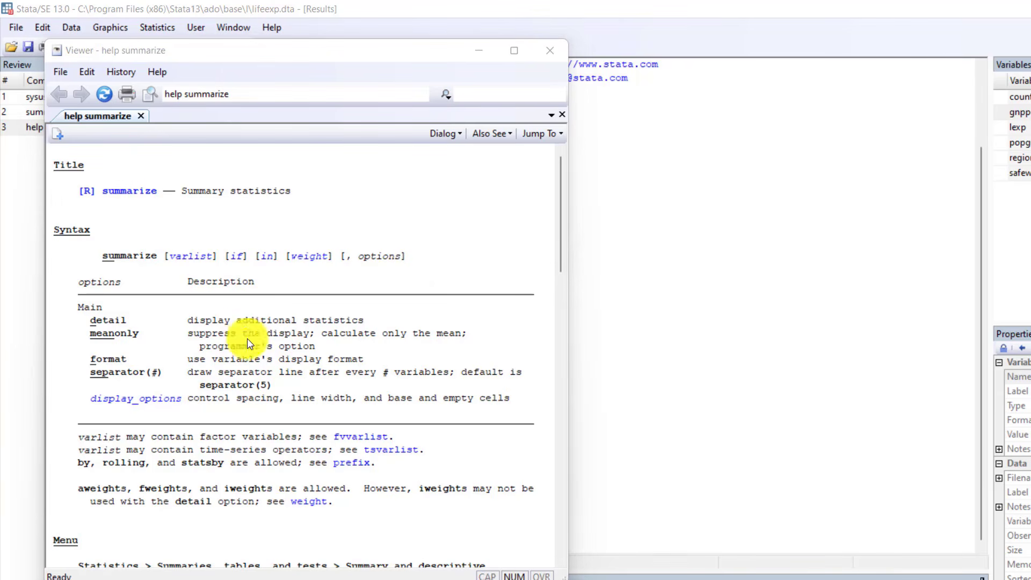
pyautogui.click(303, 297)
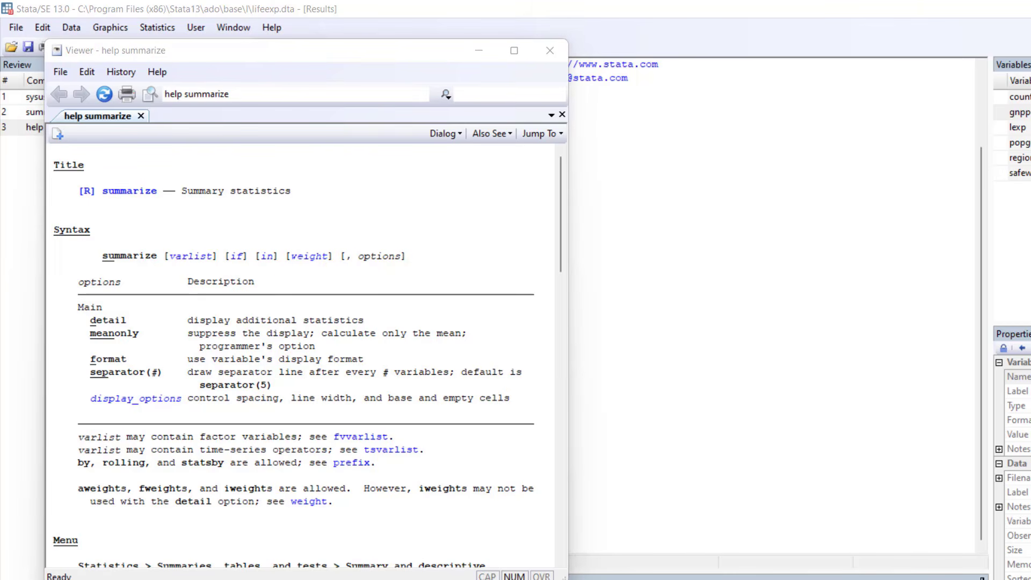
pyautogui.click(278, 300)
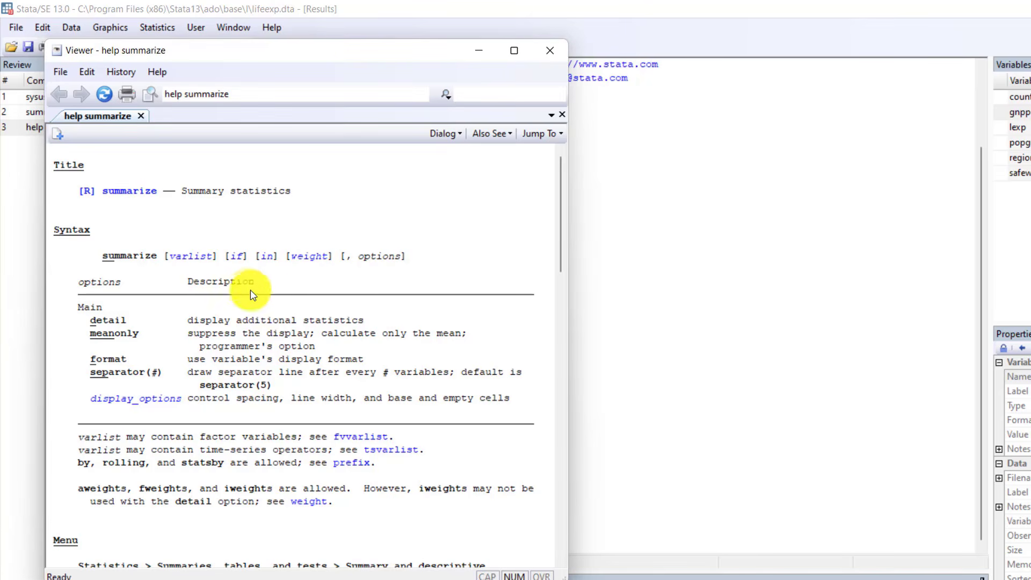
pyautogui.doubleClick(349, 260)
pyautogui.click(347, 260)
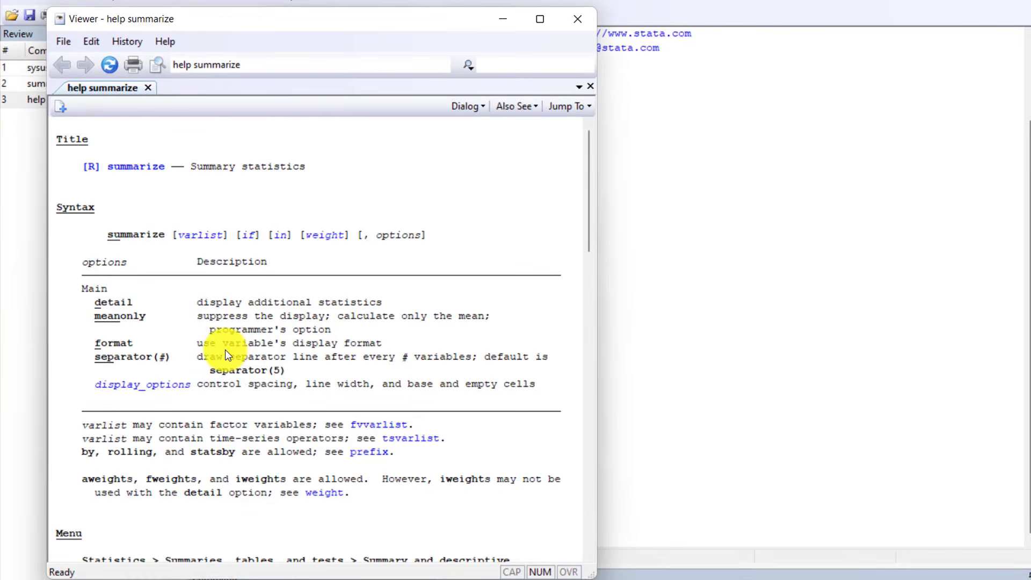
# Read through the summarize help page's menu path, description, options, examples and stored results, and return to its beginning.
pyautogui.scroll(-2, 225, 350)
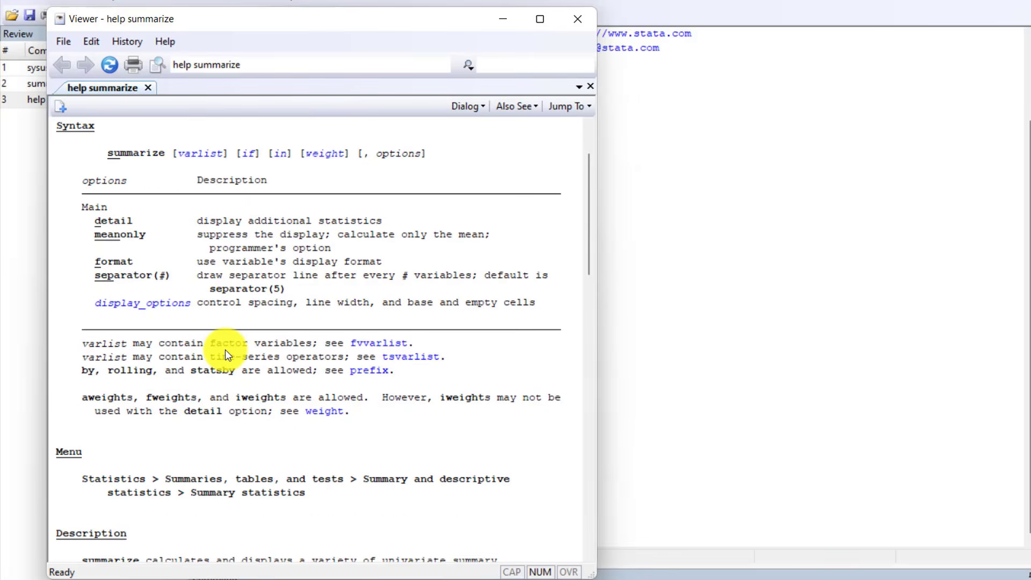
pyautogui.scroll(-5, 224, 350)
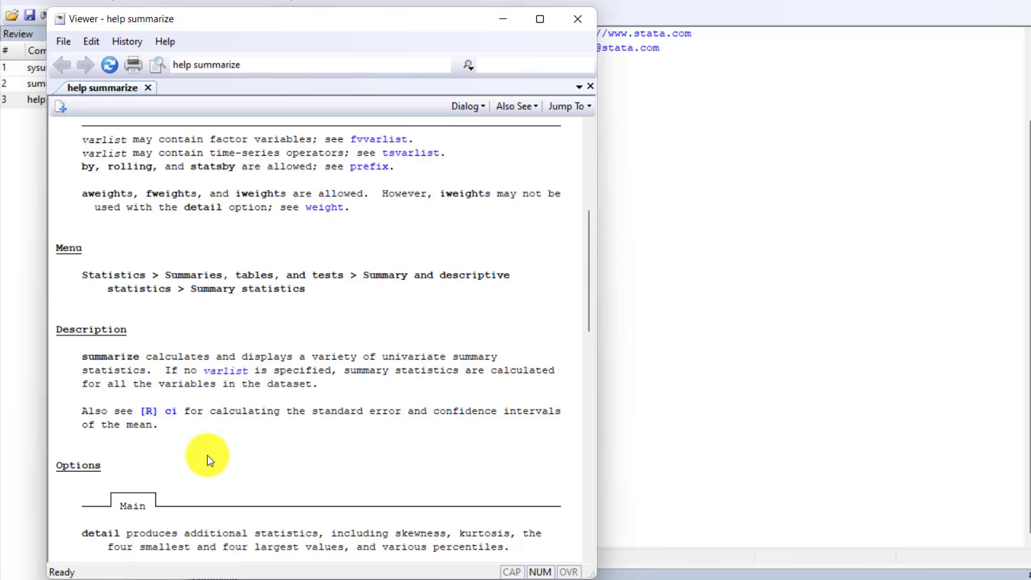
pyautogui.scroll(-7, 208, 455)
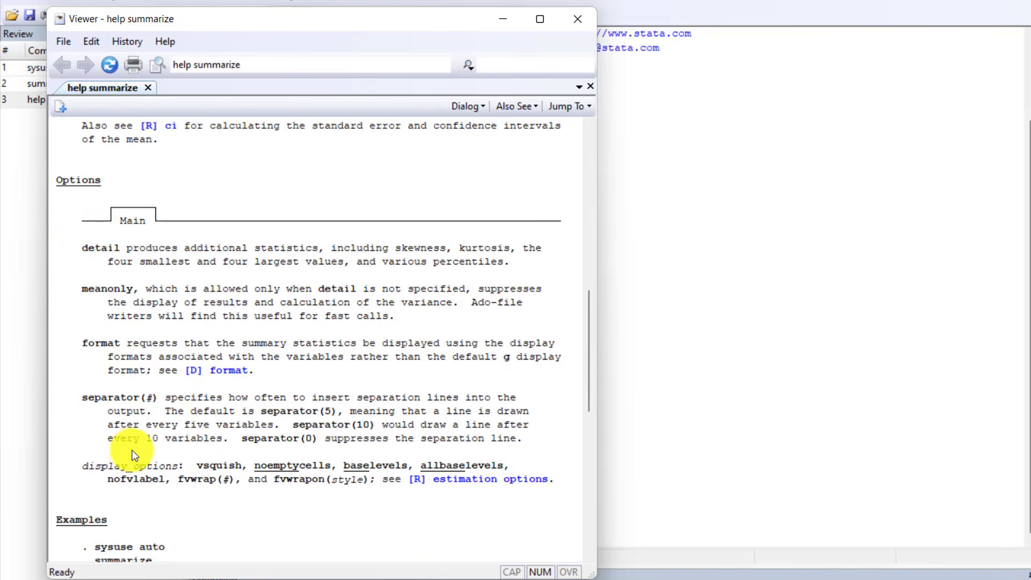
pyautogui.scroll(-6, 134, 455)
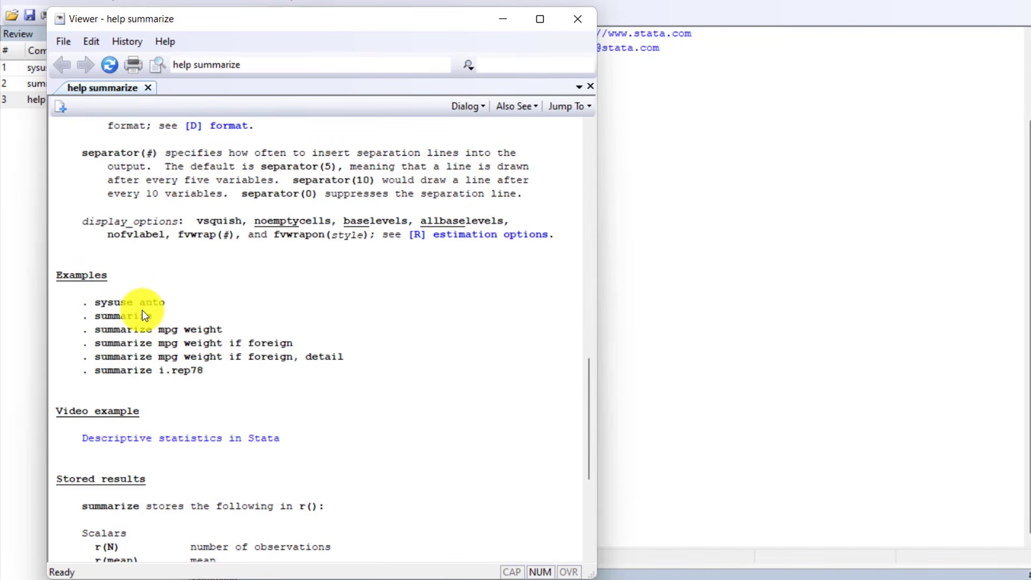
pyautogui.scroll(-2, 145, 315)
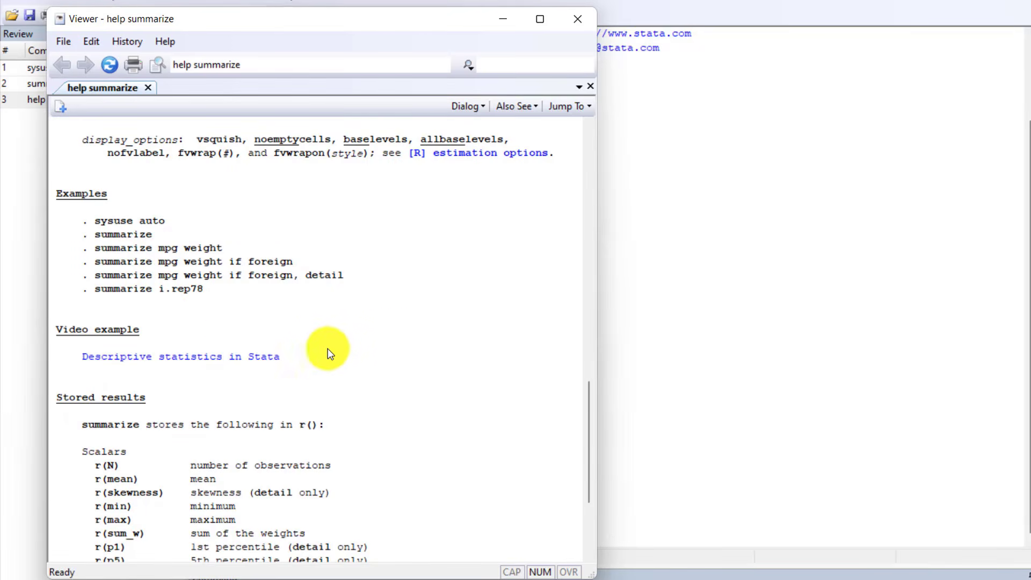
pyautogui.scroll(-3, 242, 350)
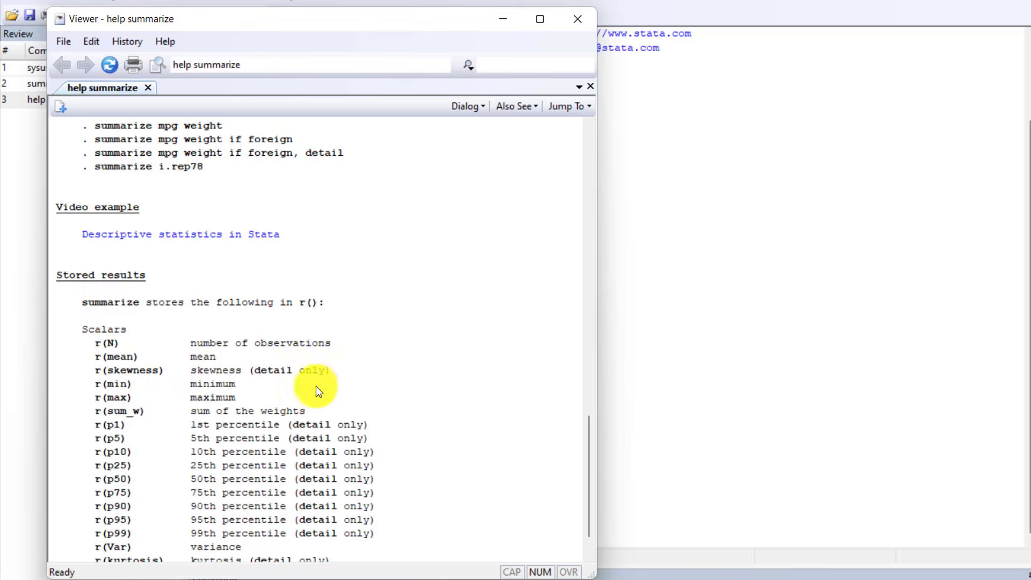
pyautogui.scroll(20, 317, 385)
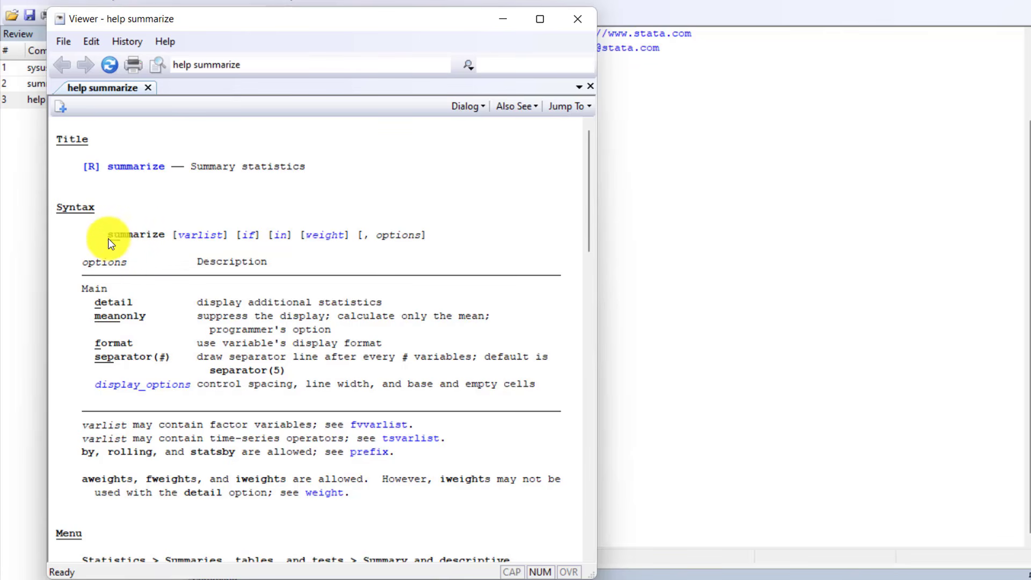
# Examine the underlined abbreviations of summarize and of its options in the help page's syntax section.
pyautogui.moveTo(109, 235); pyautogui.dragTo(151, 243)
pyautogui.click(151, 243)
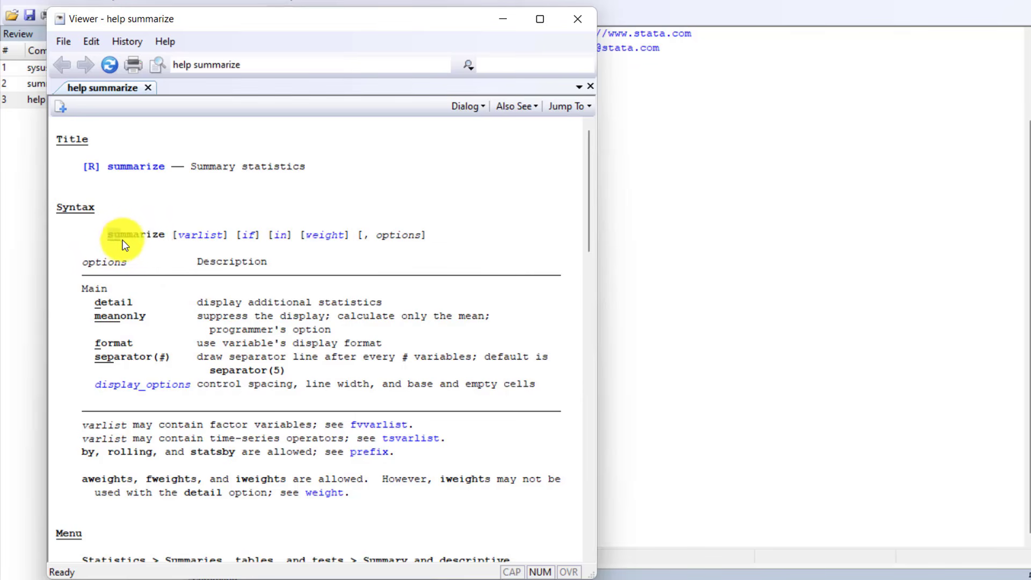
pyautogui.click(170, 299)
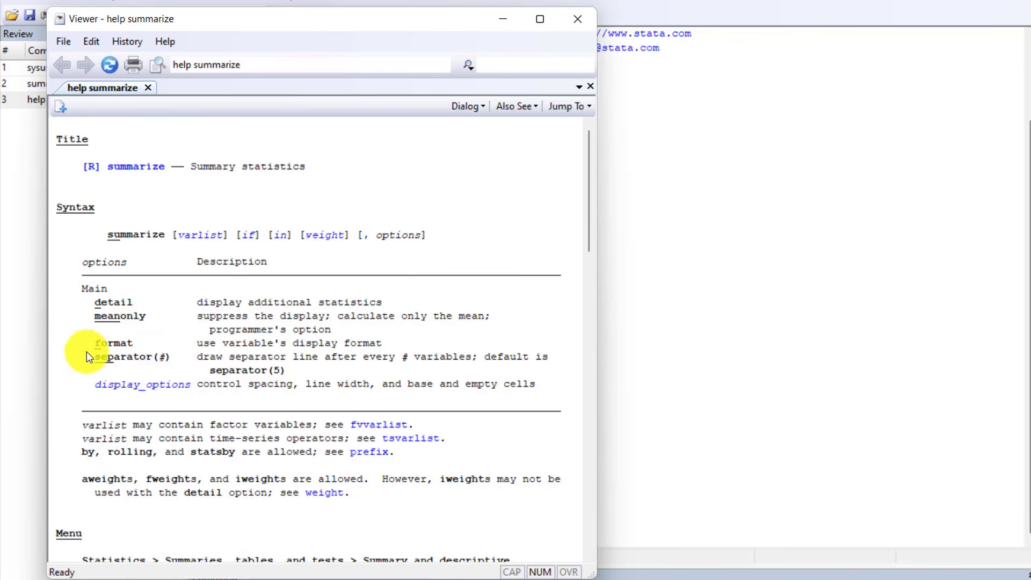
pyautogui.moveTo(173, 348)
pyautogui.mouseDown()
pyautogui.moveTo(161, 352)
pyautogui.moveTo(170, 354)
pyautogui.mouseUp()
pyautogui.click(98, 342)
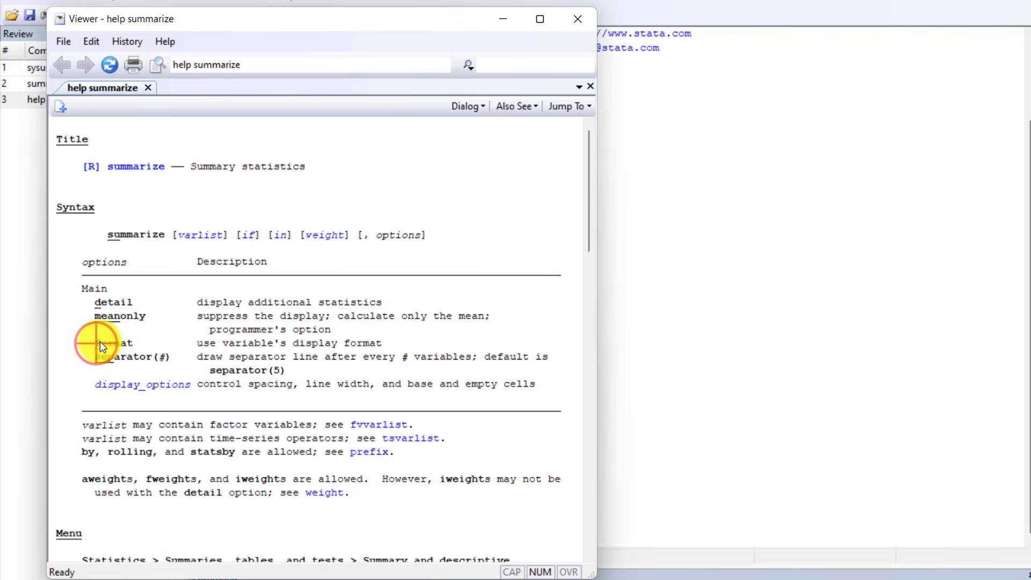
pyautogui.click(148, 344)
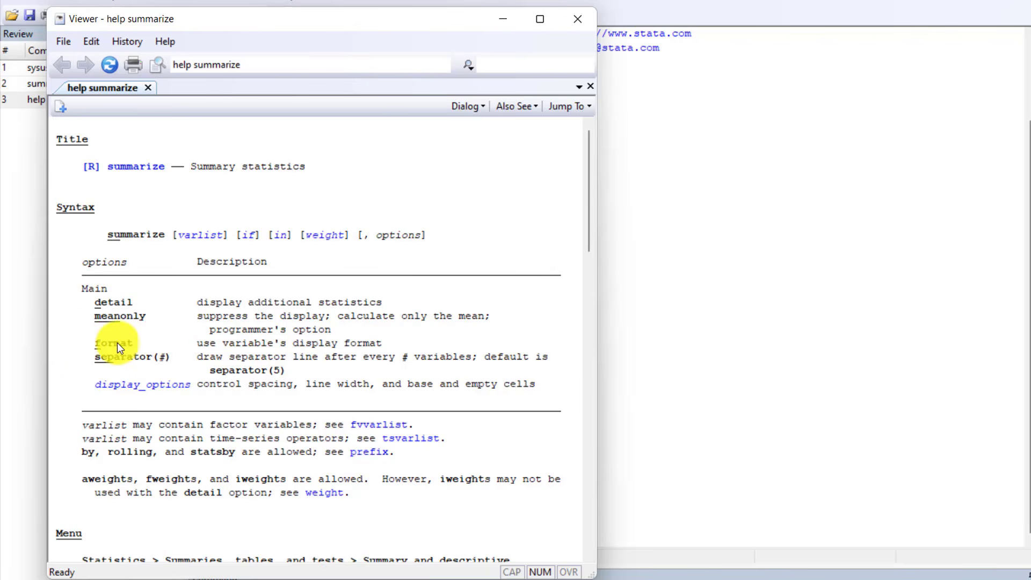
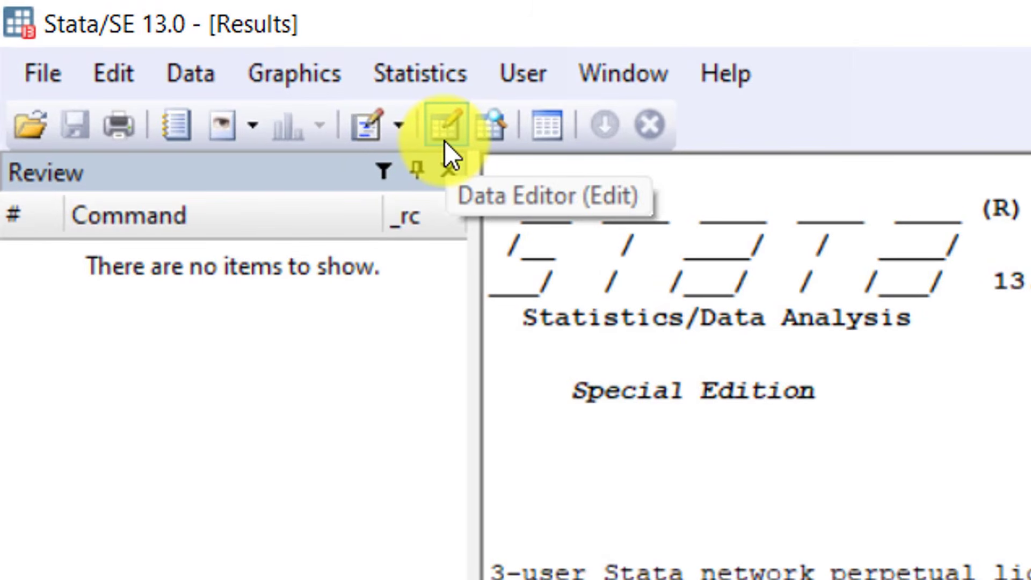
# Open the Data Editor in edit mode and enter 1 in the first row of the first column.
pyautogui.click(443, 140)
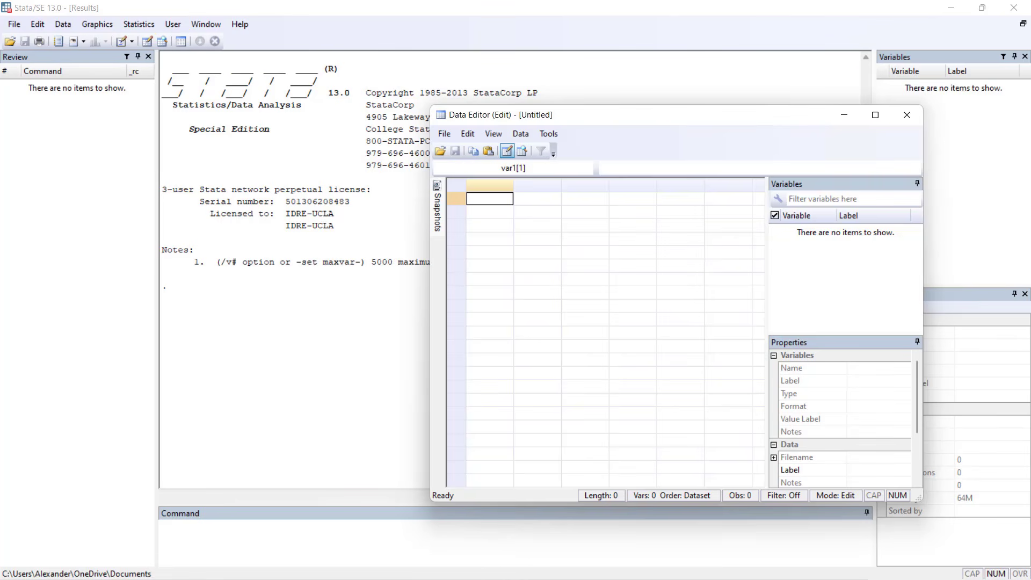
pyautogui.hotkey('alt', 'Tab')
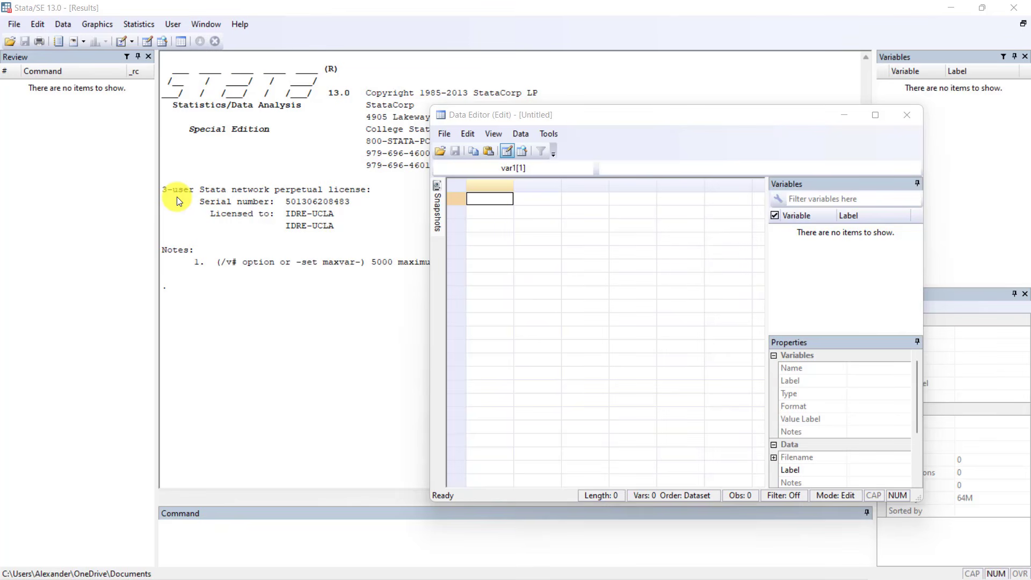
pyautogui.click(488, 196)
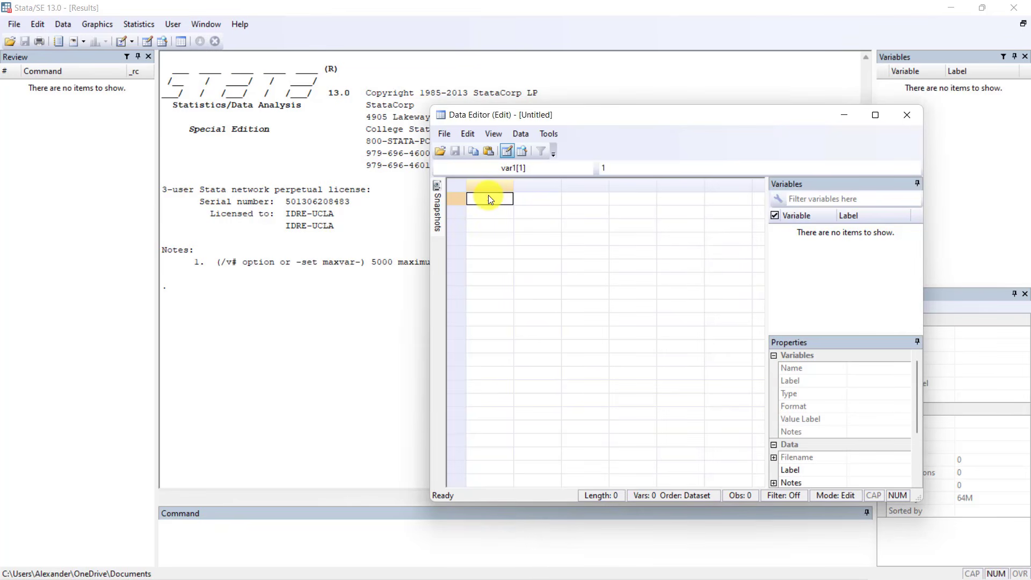
pyautogui.press('Tab')
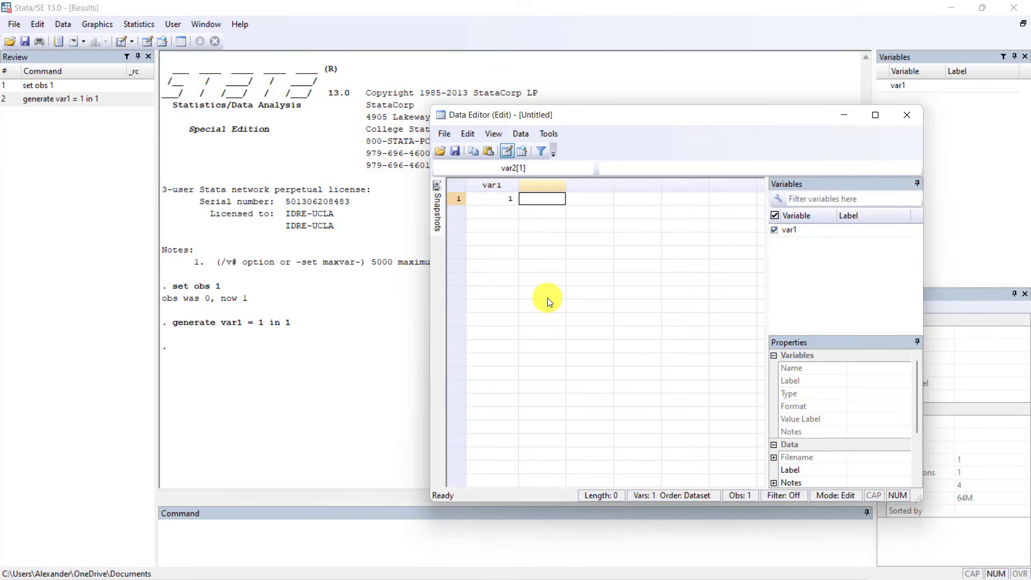
pyautogui.click(497, 196)
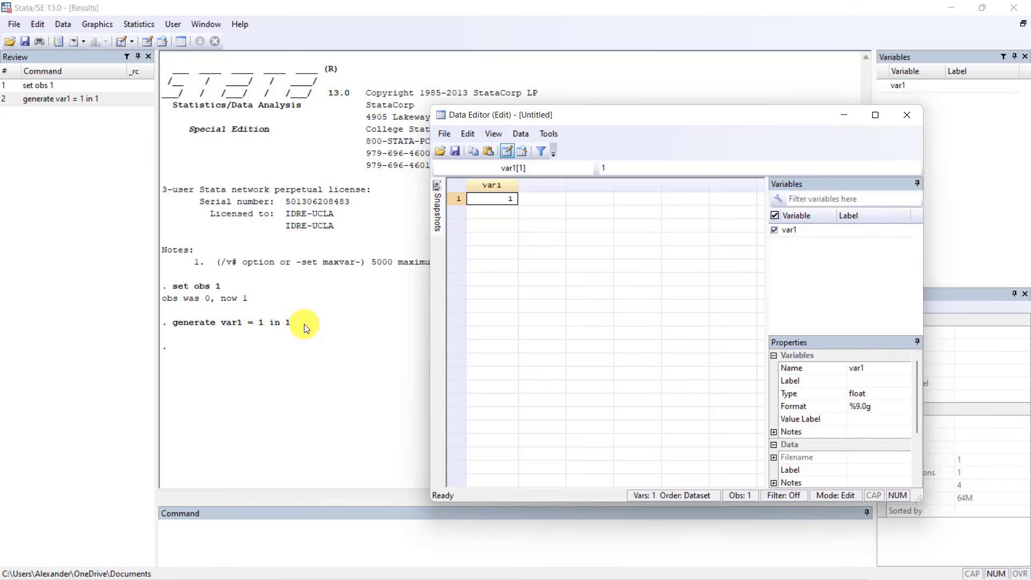
pyautogui.hotkey('alt', 'Tab')
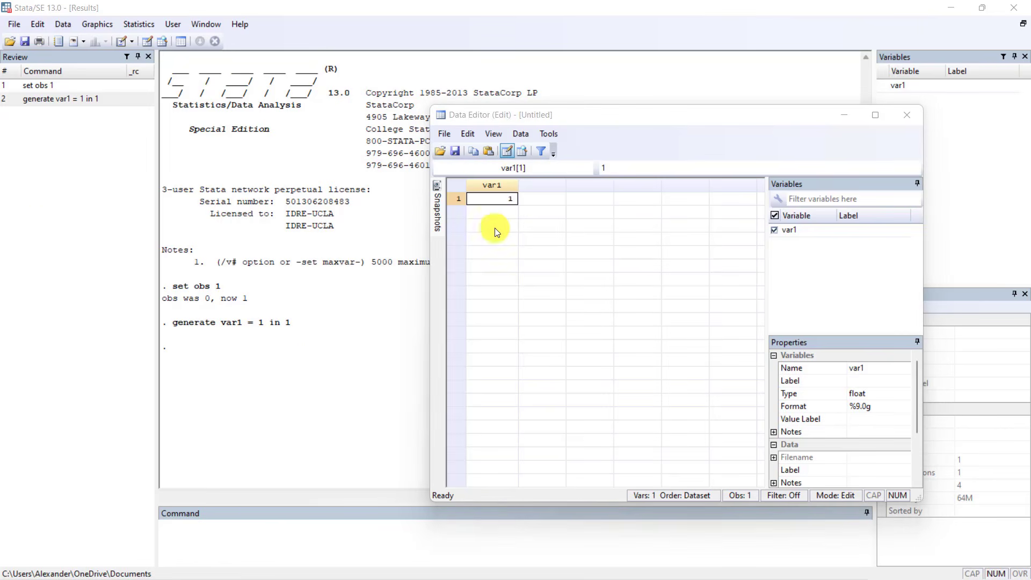
# Enter the respondent's first name as text in the first row of the second column.
pyautogui.click(537, 199)
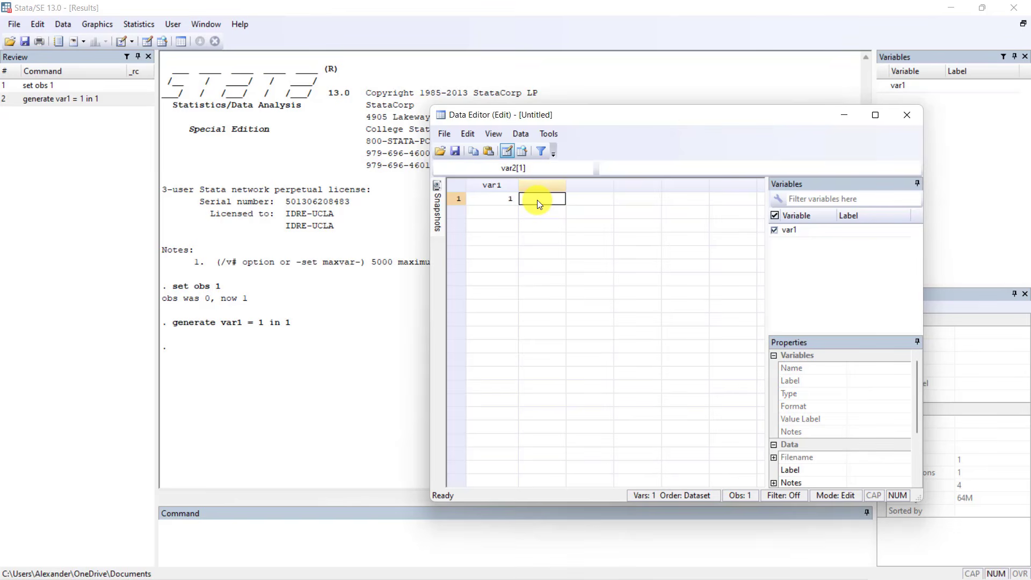
pyautogui.write('Peter')
pyautogui.press('Tab')
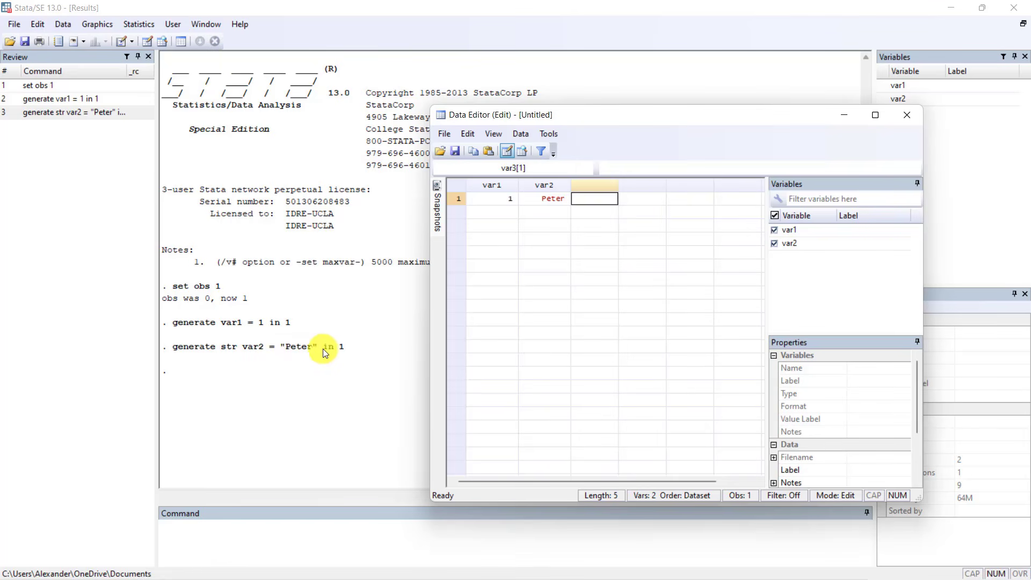
pyautogui.click(285, 367)
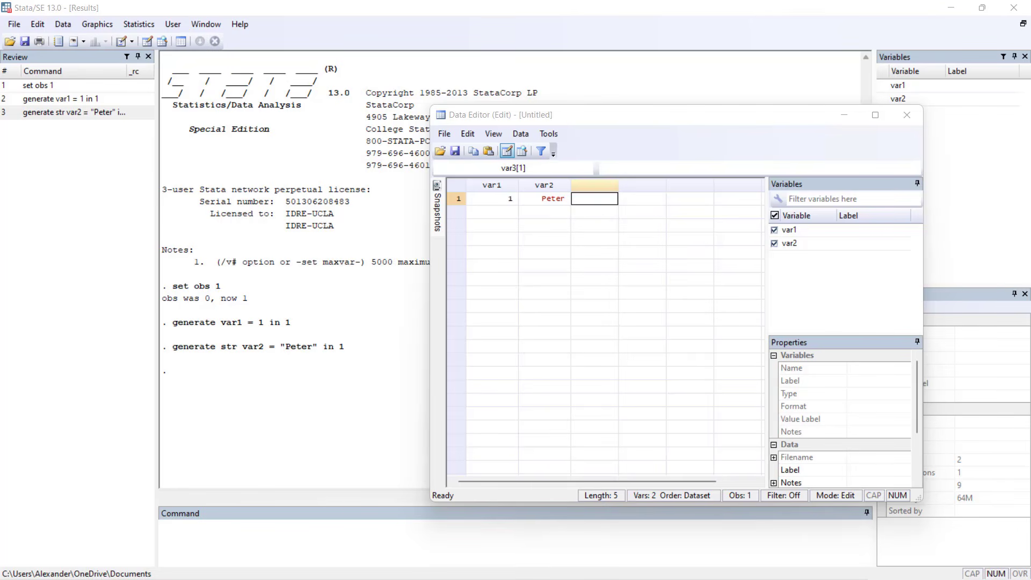
# Rename the variable var1 as id in its properties.
pyautogui.click(805, 230)
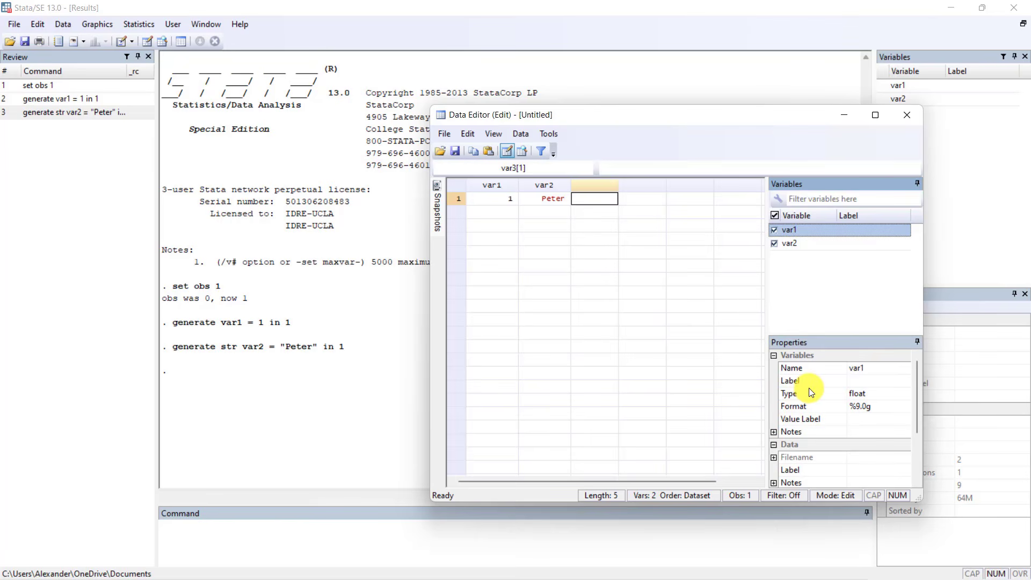
pyautogui.click(870, 369)
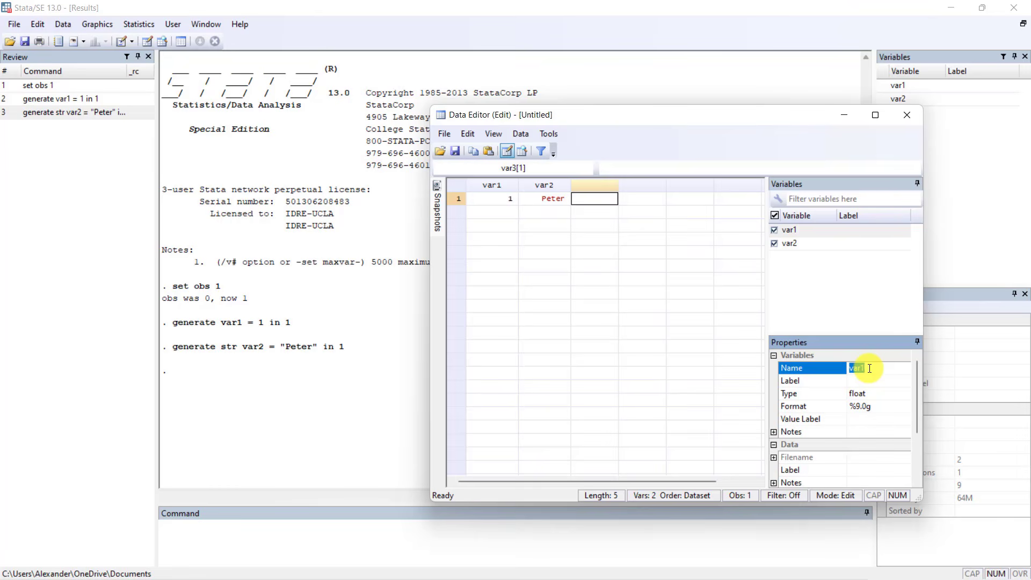
pyautogui.write('id')
pyautogui.press('Return')
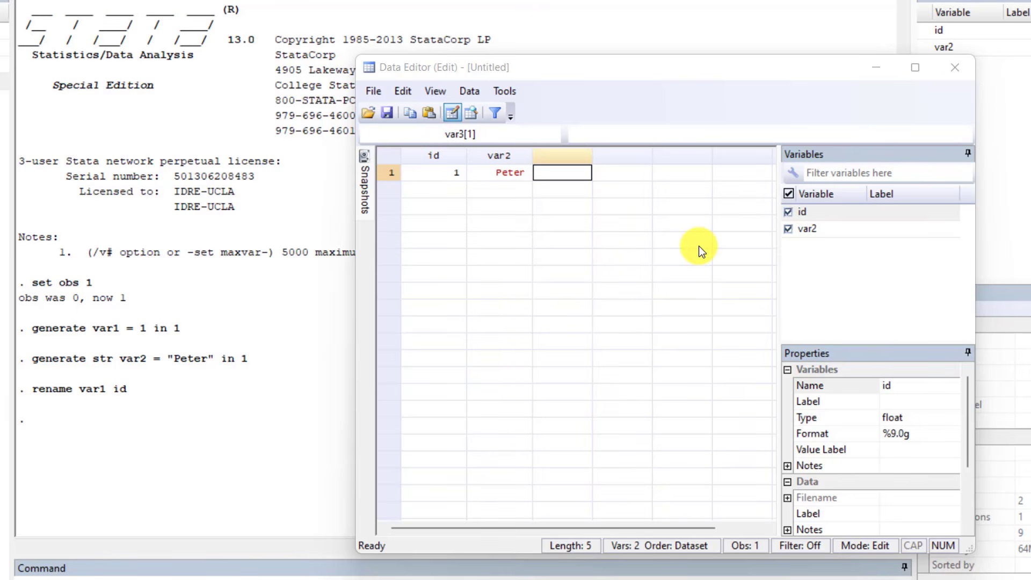
# Try to rename the variable var2 as "name of respondent" in its properties.
pyautogui.click(826, 227)
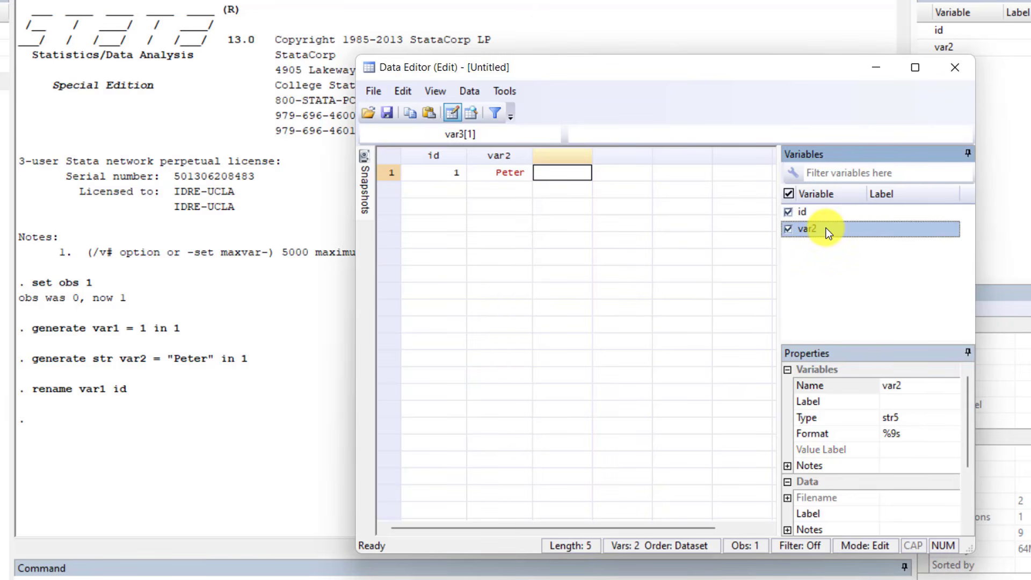
pyautogui.click(896, 386)
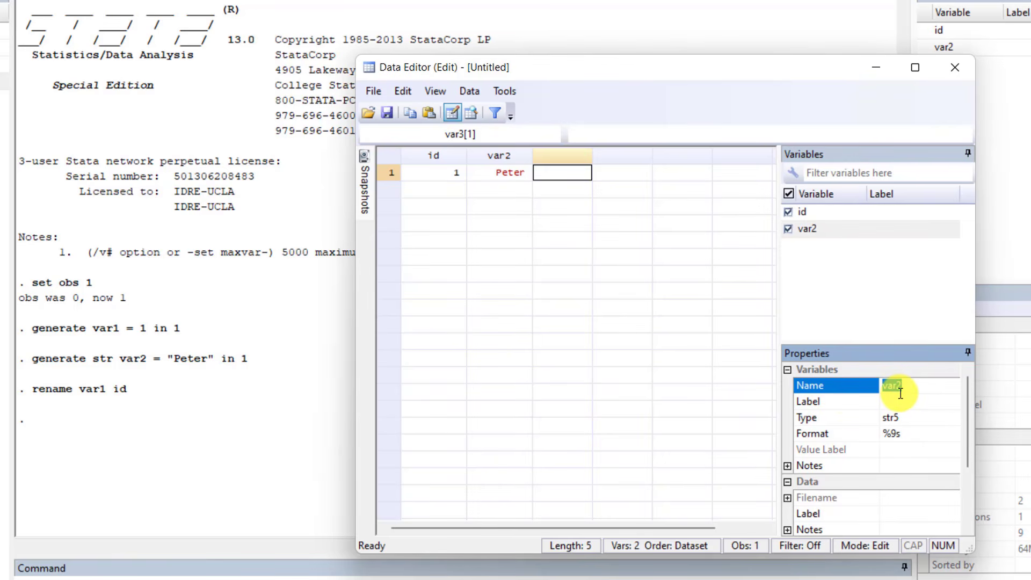
pyautogui.write('name of respondent')
pyautogui.press('Return')
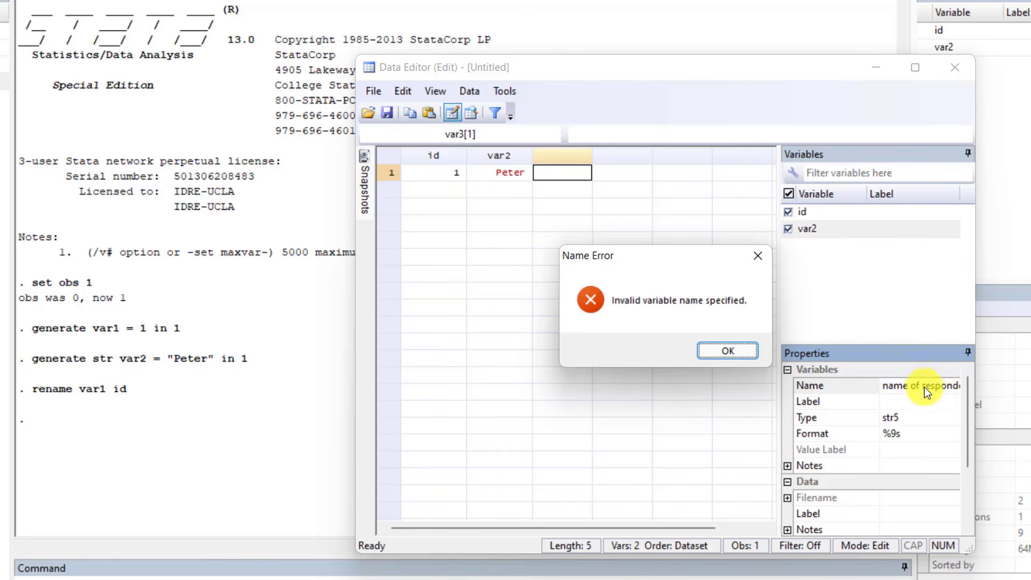
pyautogui.click(741, 352)
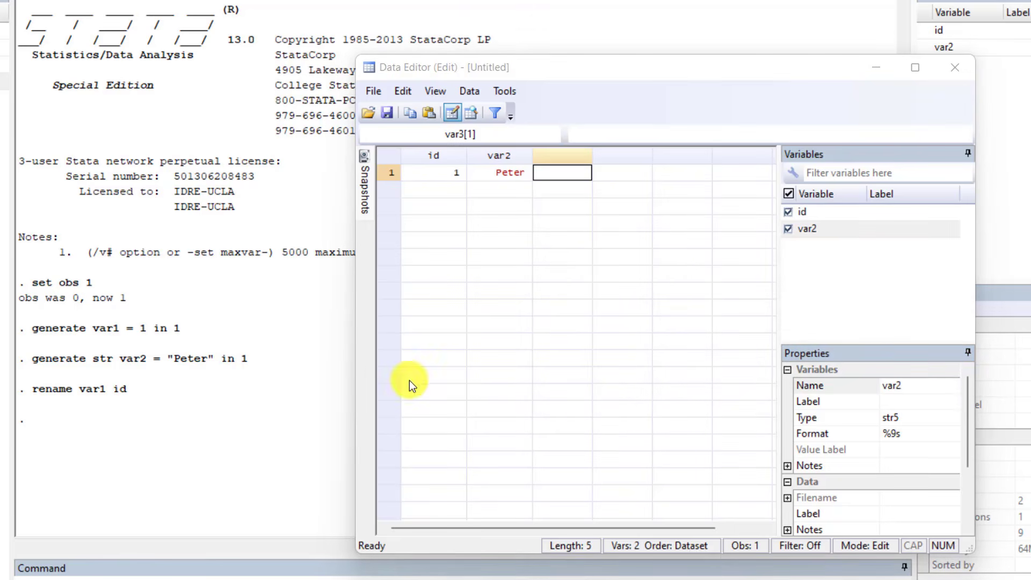
# Rename the variable var2 as name in its properties.
pyautogui.click(912, 385)
pyautogui.click(911, 387)
pyautogui.write('name')
pyautogui.press('Return')
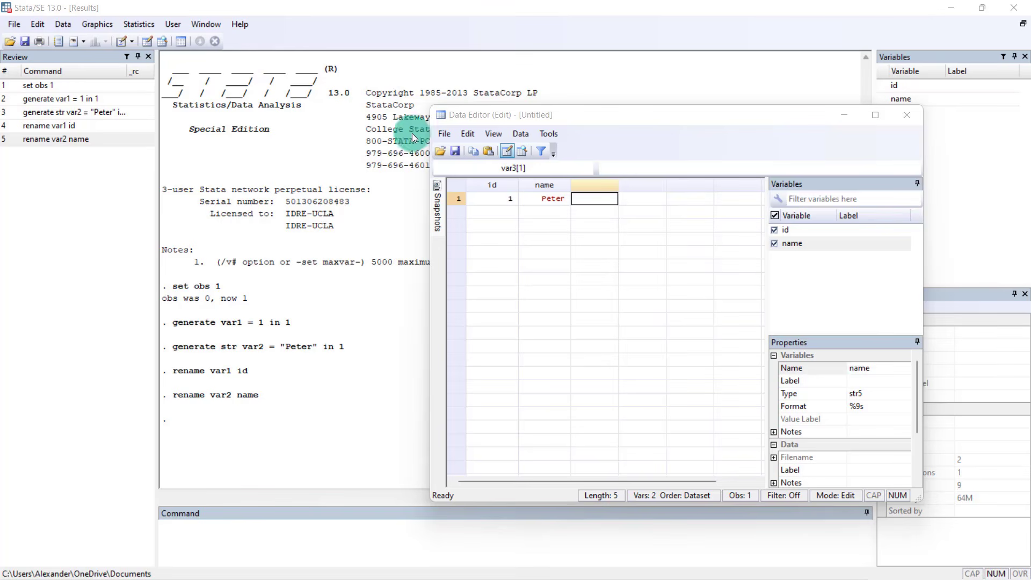
# Open the help page for the generate command with help generate.
pyautogui.click(249, 539)
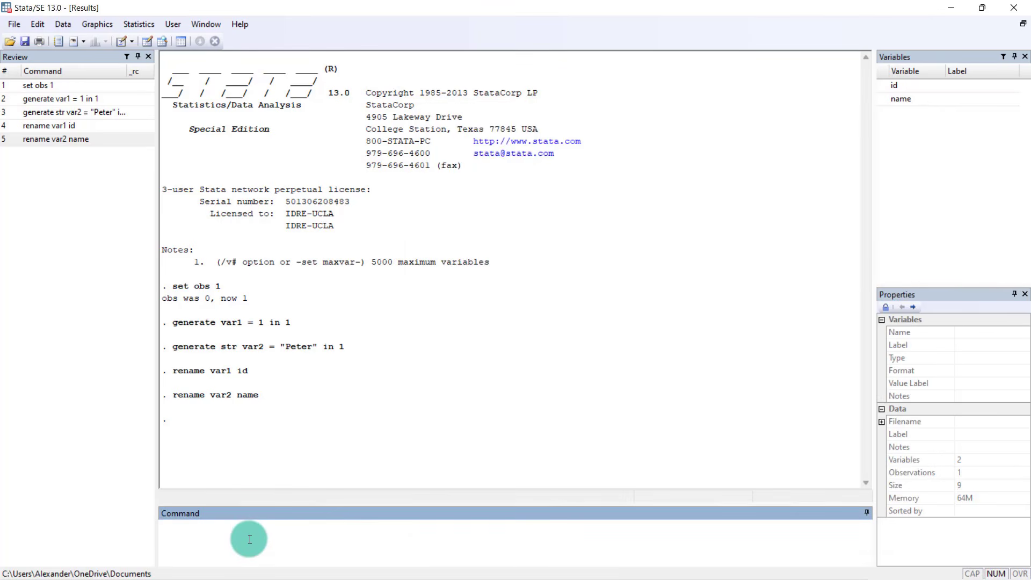
pyautogui.write('help generate')
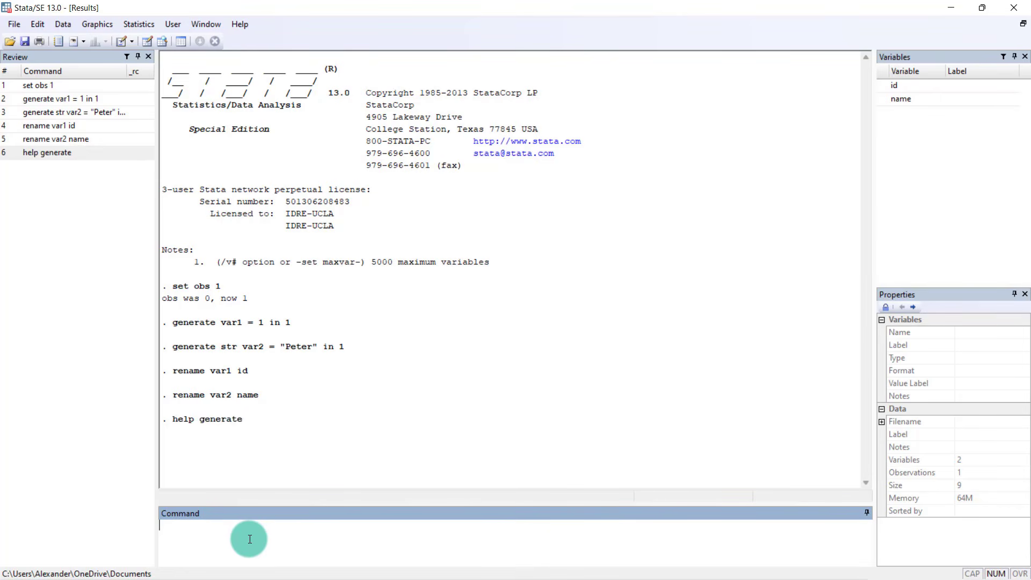
pyautogui.press('Return')
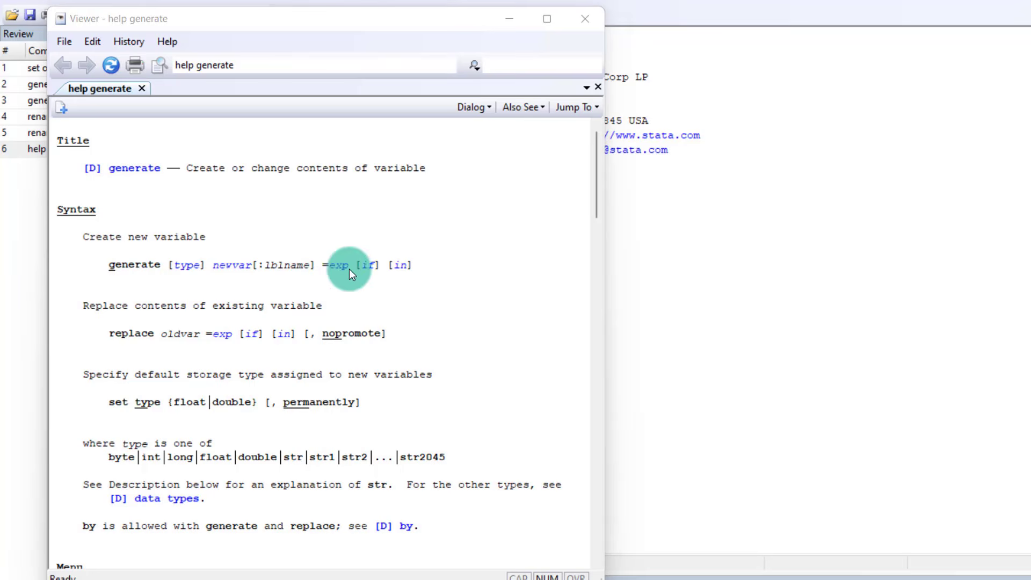
# Examine the generate syntax for creating a new variable, including its underlined abbreviation and the lblname element.
pyautogui.click(111, 266)
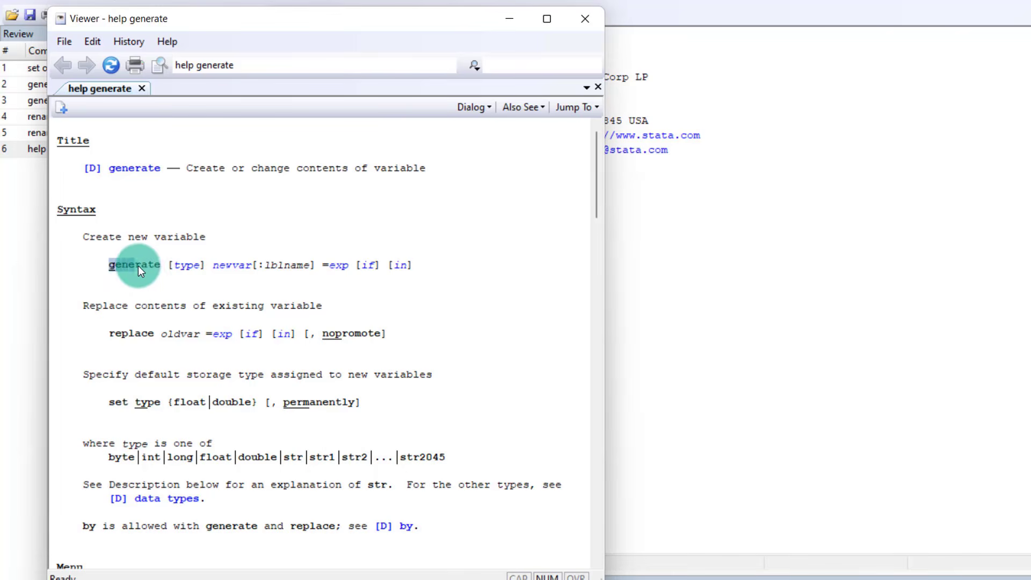
pyautogui.moveTo(143, 266); pyautogui.dragTo(120, 268)
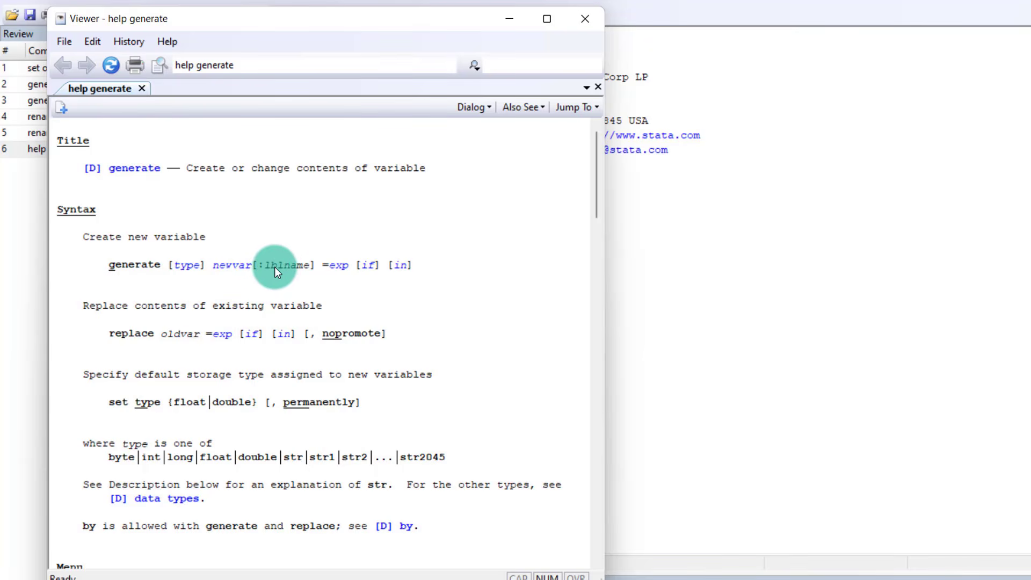
pyautogui.moveTo(269, 266); pyautogui.dragTo(299, 267)
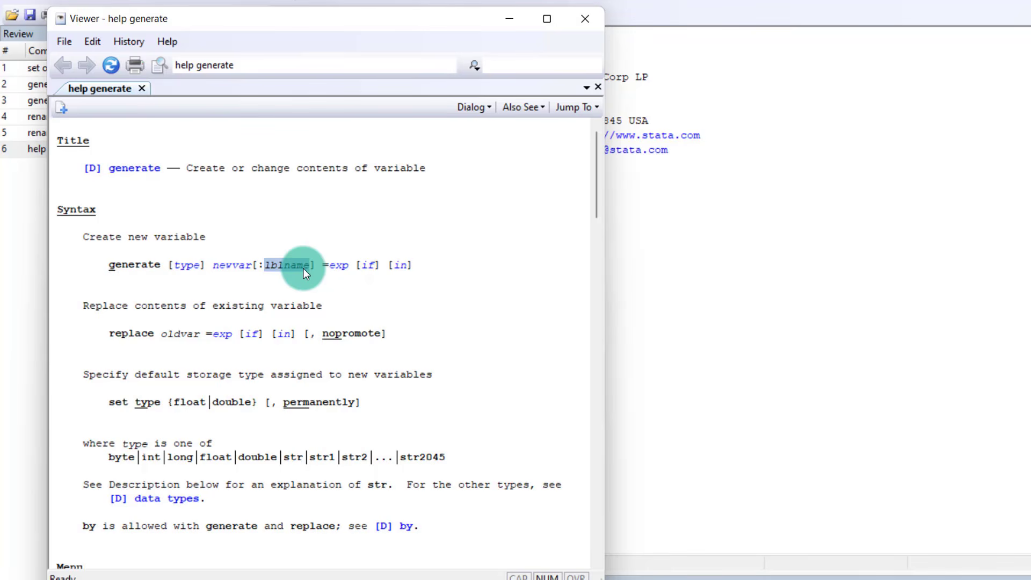
pyautogui.moveTo(268, 273); pyautogui.dragTo(295, 261)
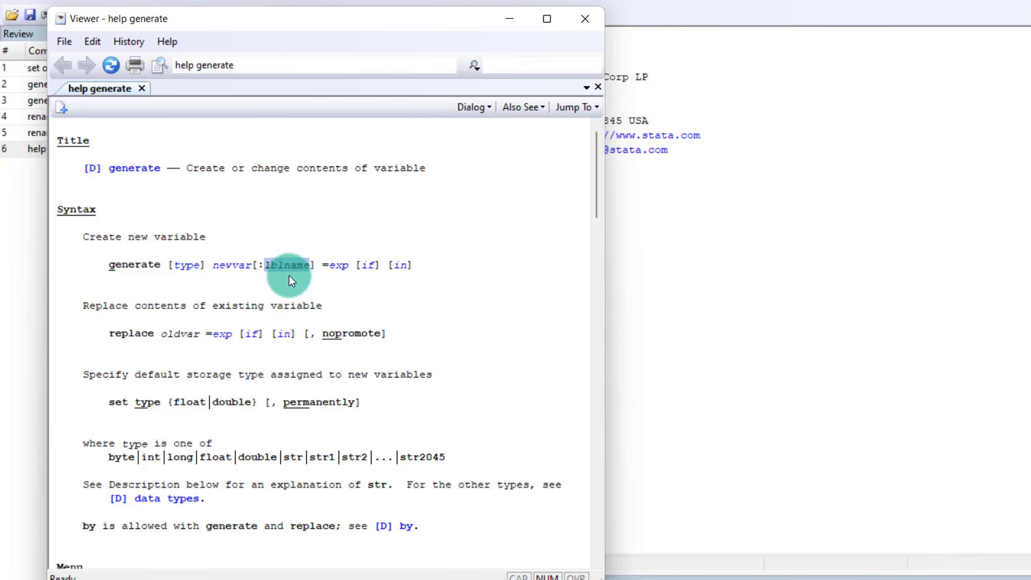
pyautogui.click(325, 265)
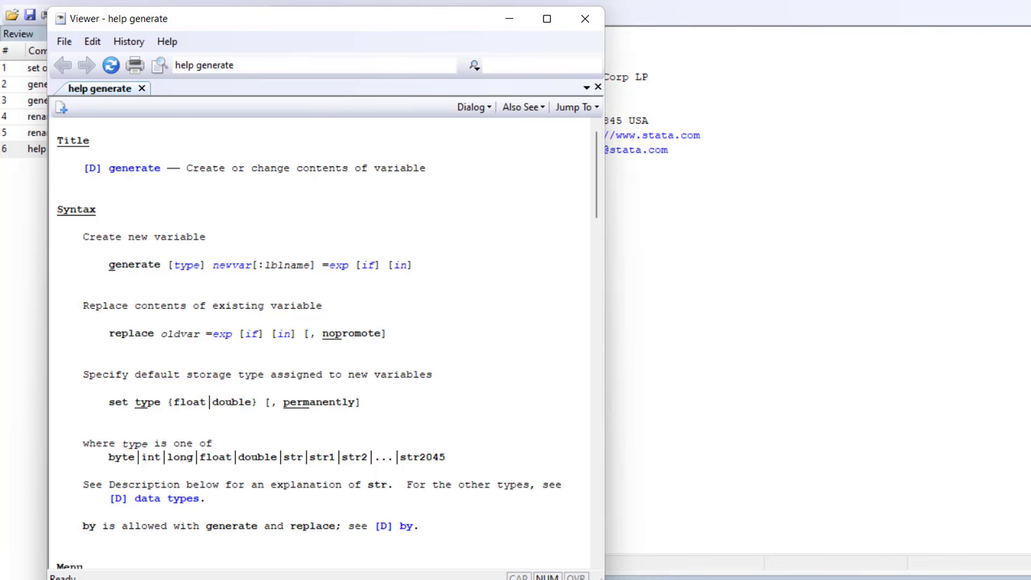
pyautogui.click(378, 207)
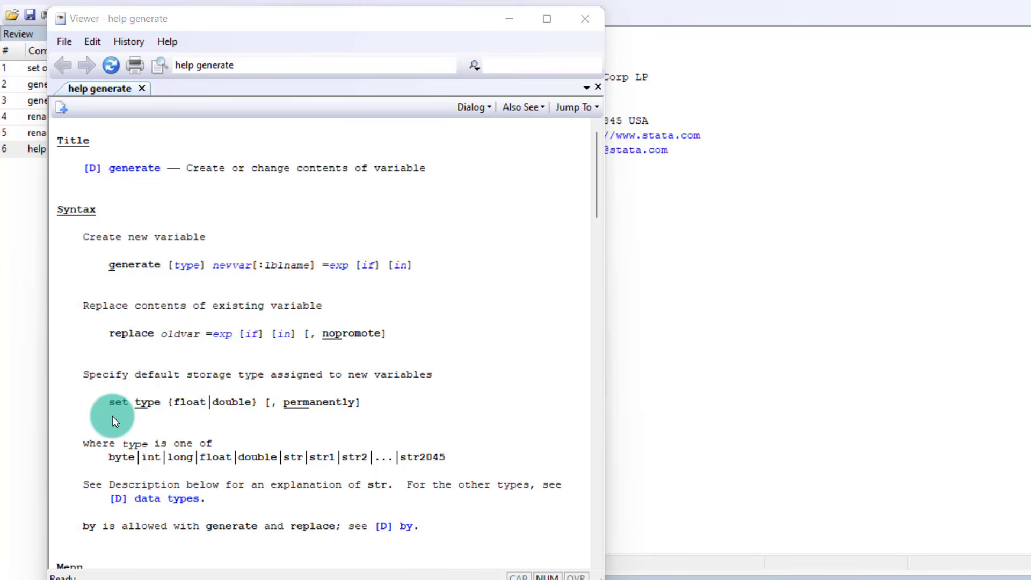
# Examine the numeric and string storage types in the generate help page, up to str2045, and close the page.
pyautogui.click(91, 453)
pyautogui.moveTo(83, 444); pyautogui.dragTo(472, 460)
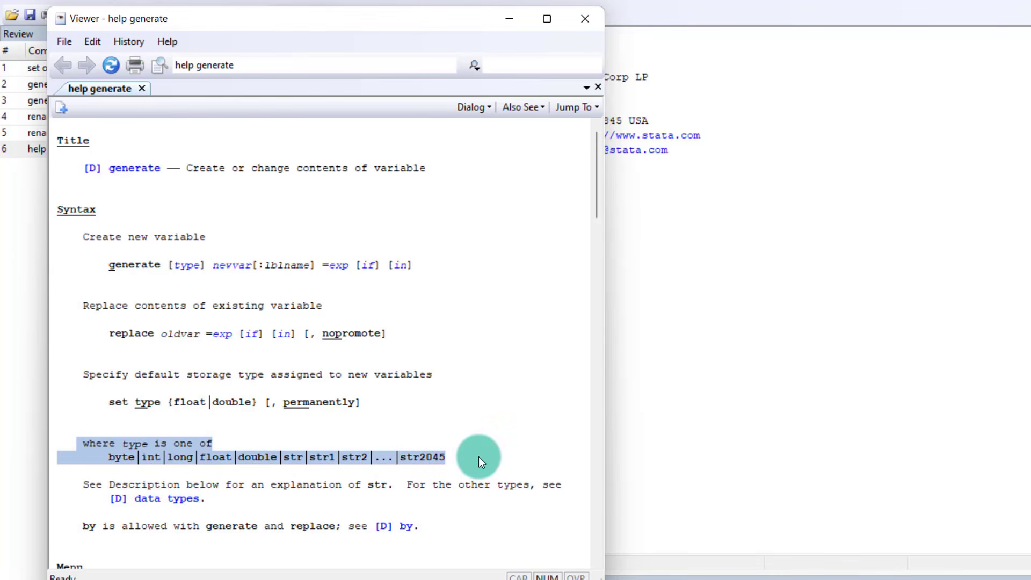
pyautogui.click(479, 461)
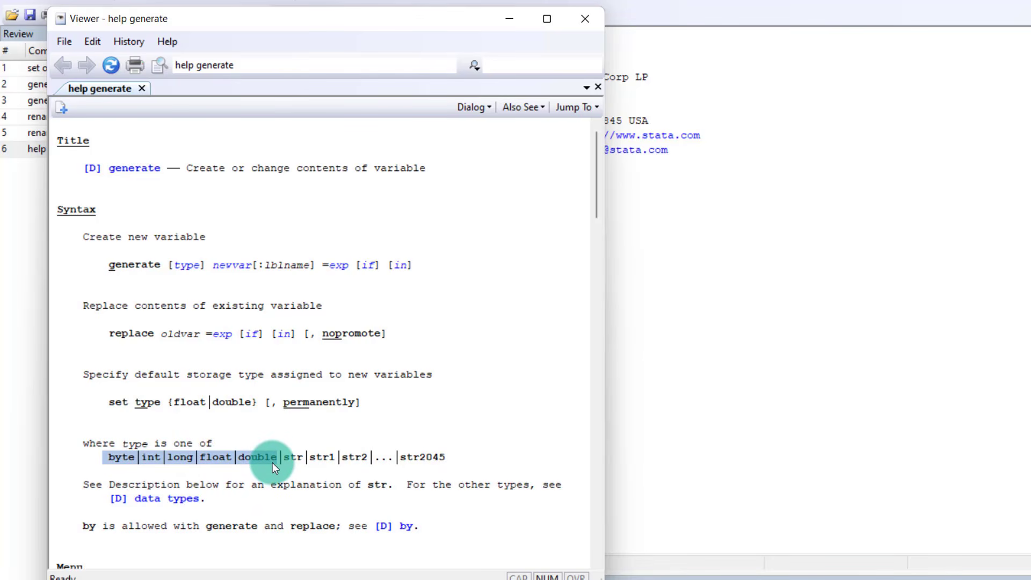
pyautogui.click(289, 461)
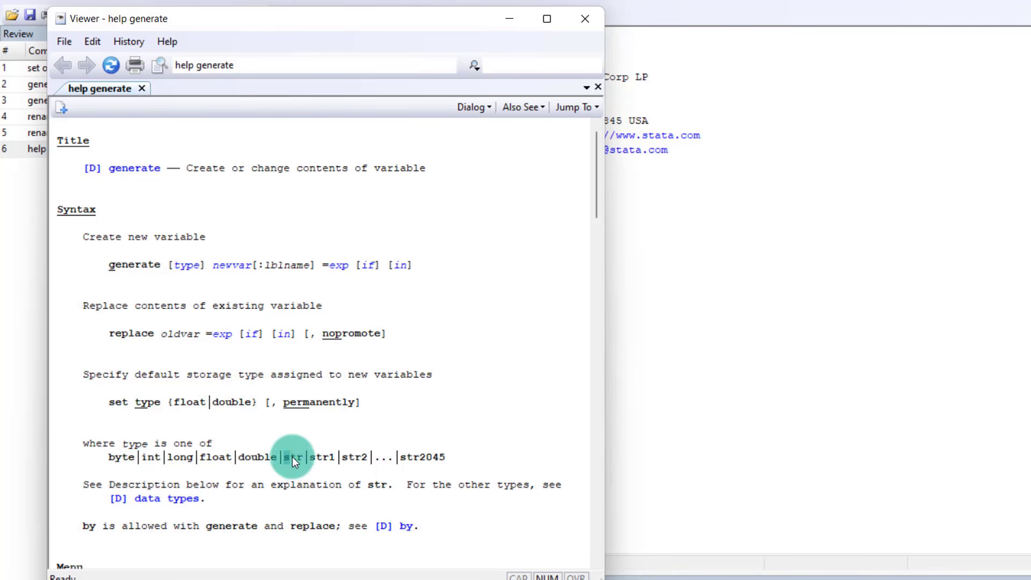
pyautogui.moveTo(400, 459); pyautogui.dragTo(408, 459)
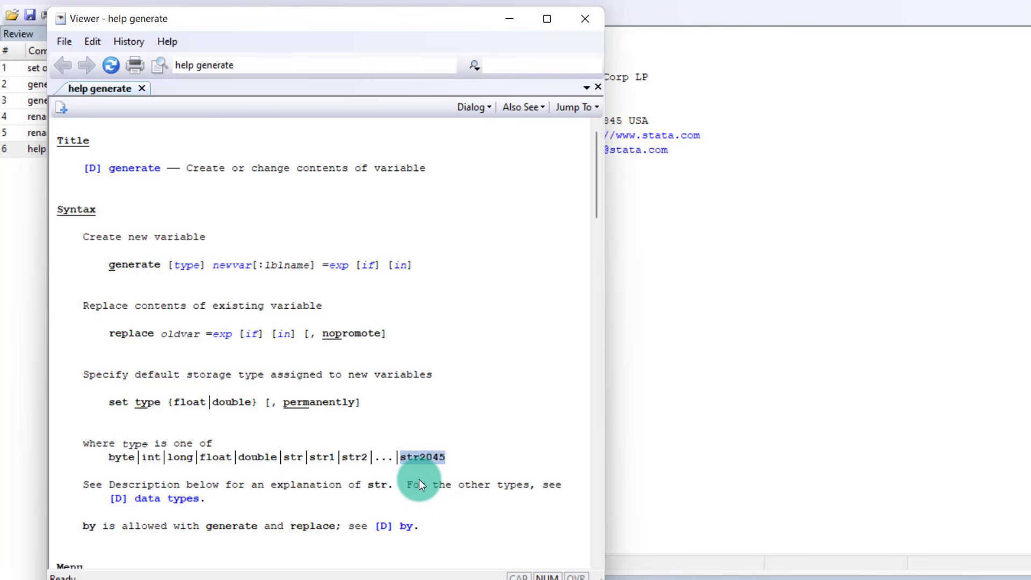
pyautogui.click(329, 267)
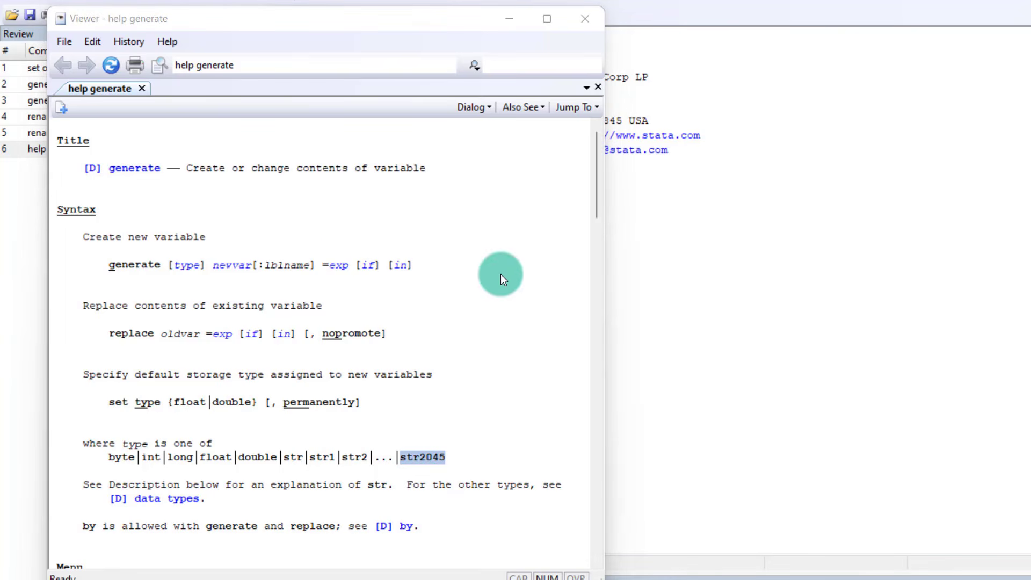
pyautogui.click(584, 20)
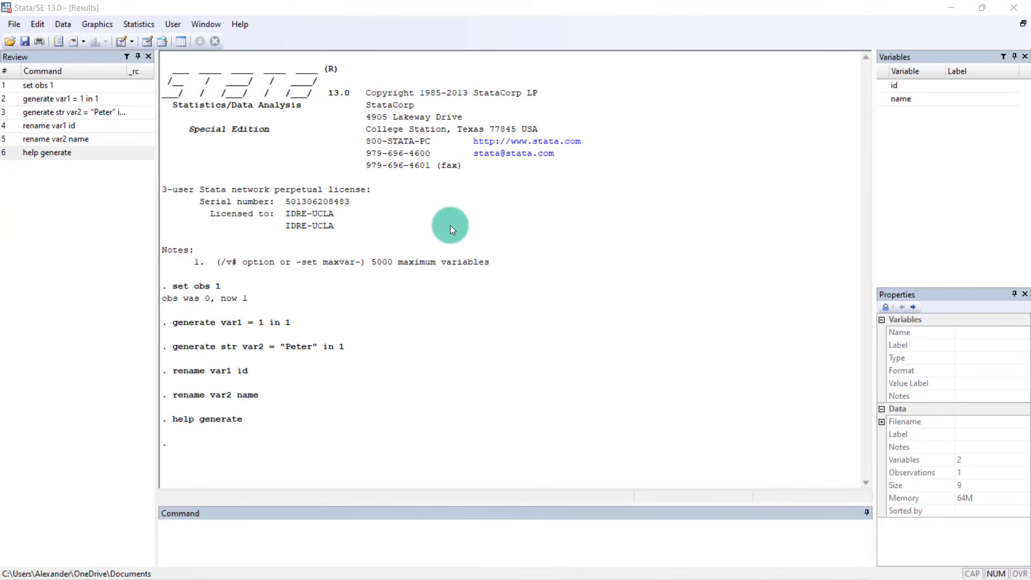
# Create the variable age with the value 20 in the first observation by running generate age=20 in 1.
pyautogui.click(234, 534)
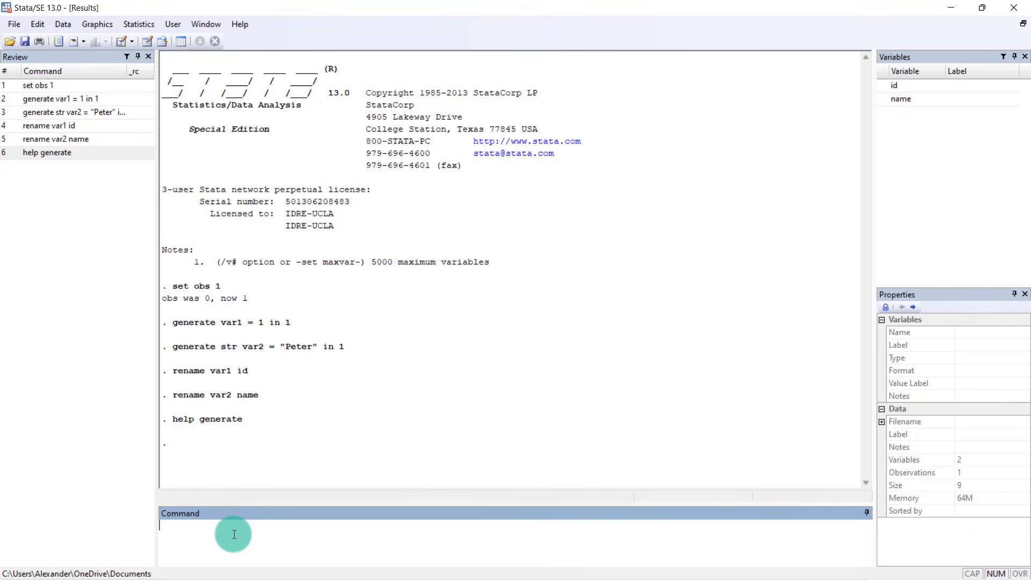
pyautogui.write('generate')
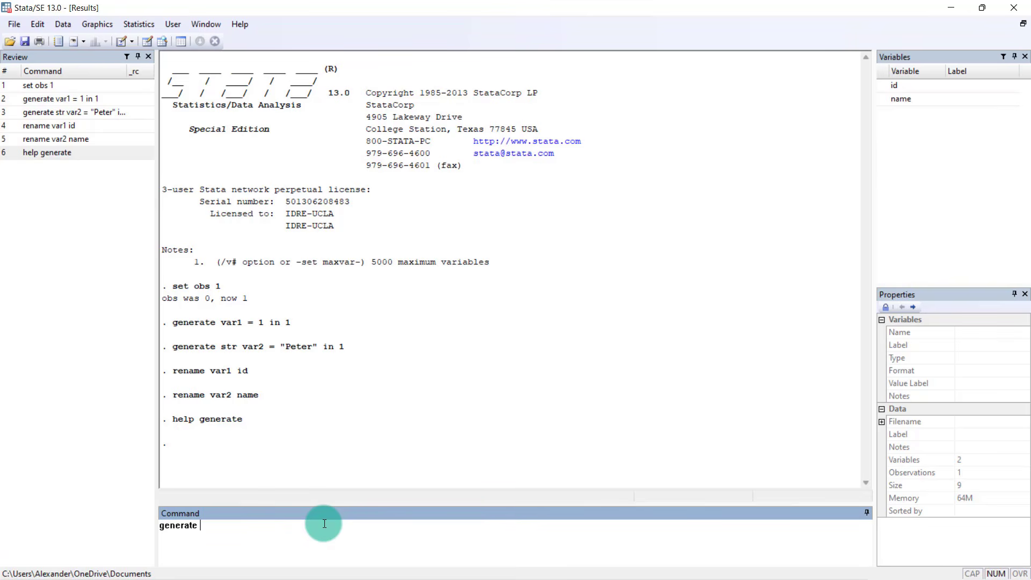
pyautogui.write('age=20 in 1')
pyautogui.press('Return')
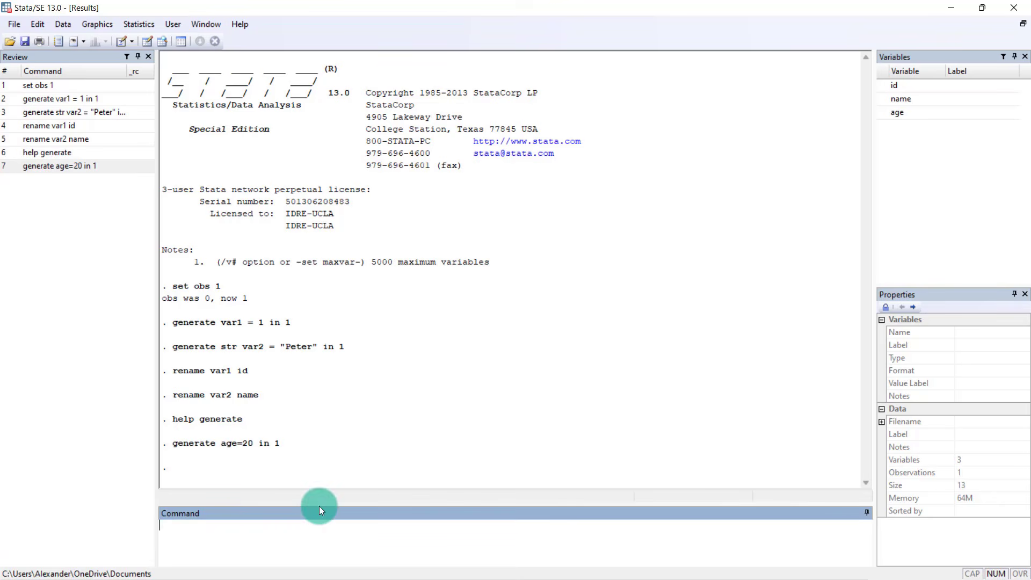
# Check the new age variable's properties and its value in the Data Editor opened with the edit command, and minimize the editor.
pyautogui.click(904, 115)
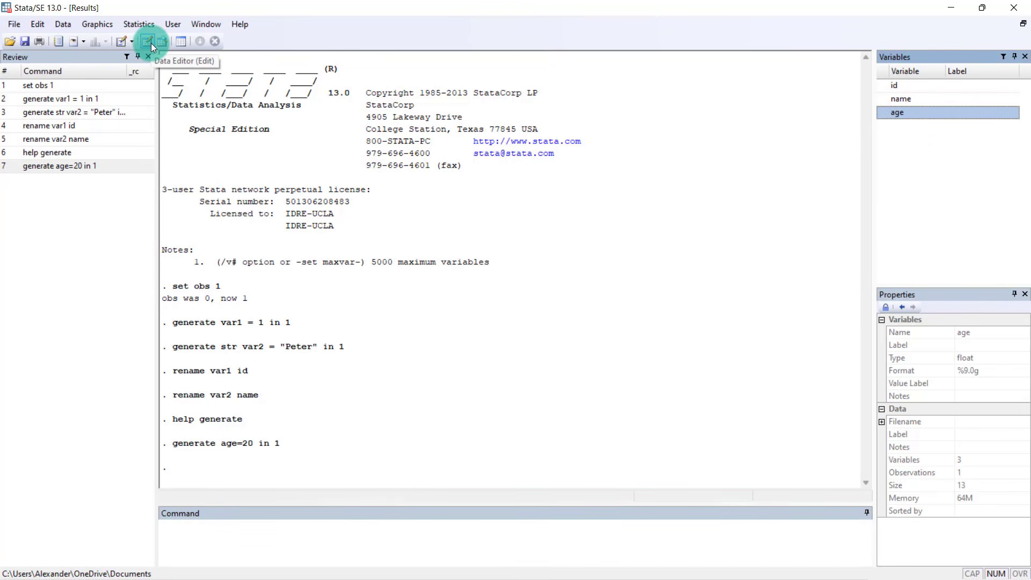
pyautogui.click(231, 541)
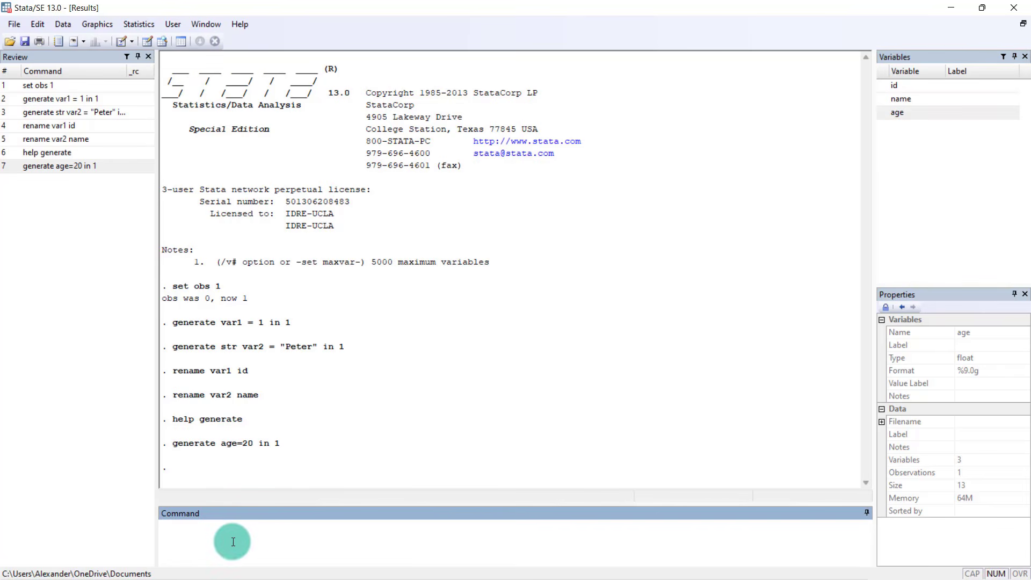
pyautogui.write('edit')
pyautogui.press('Return')
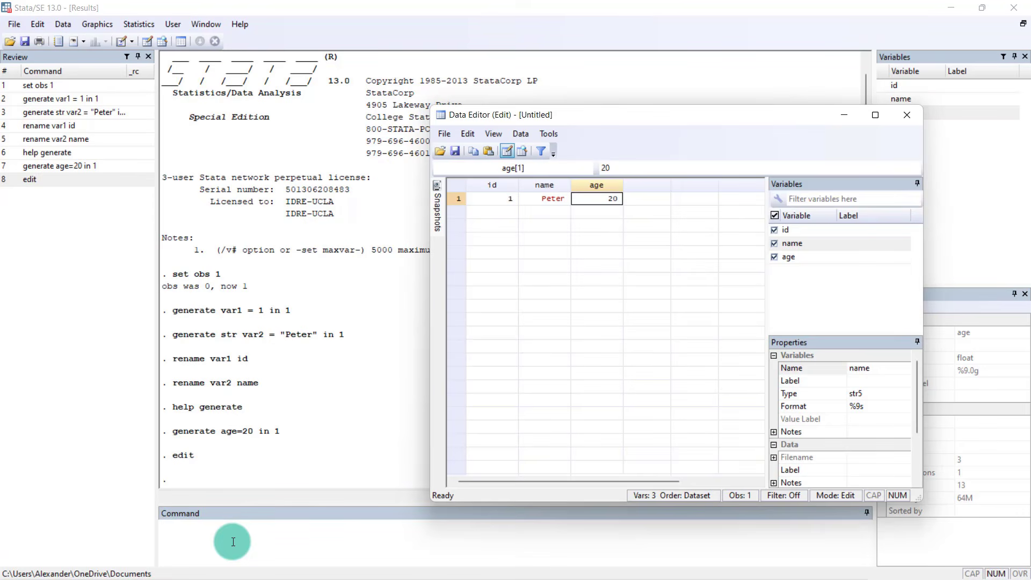
pyautogui.click(600, 199)
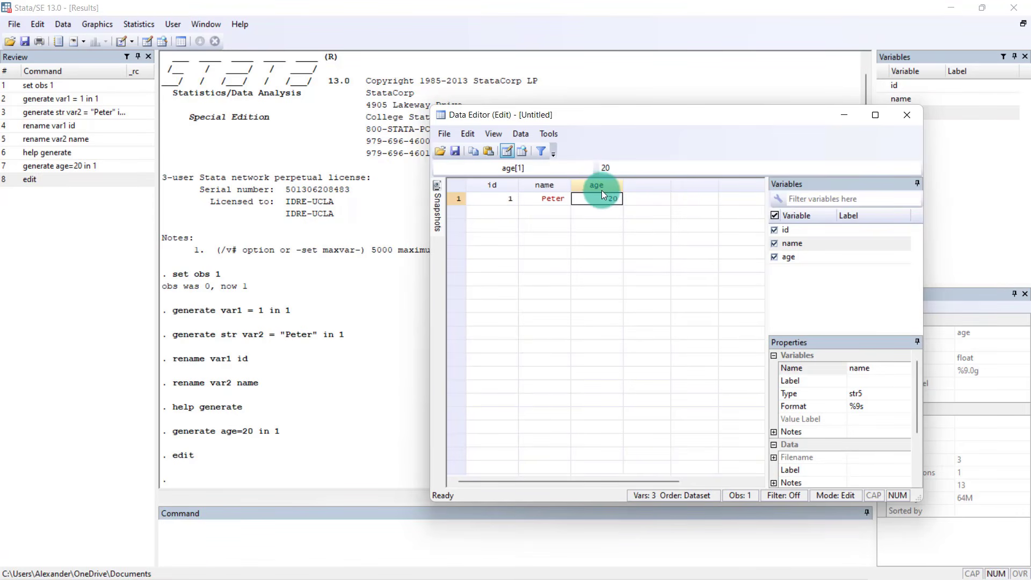
pyautogui.click(844, 117)
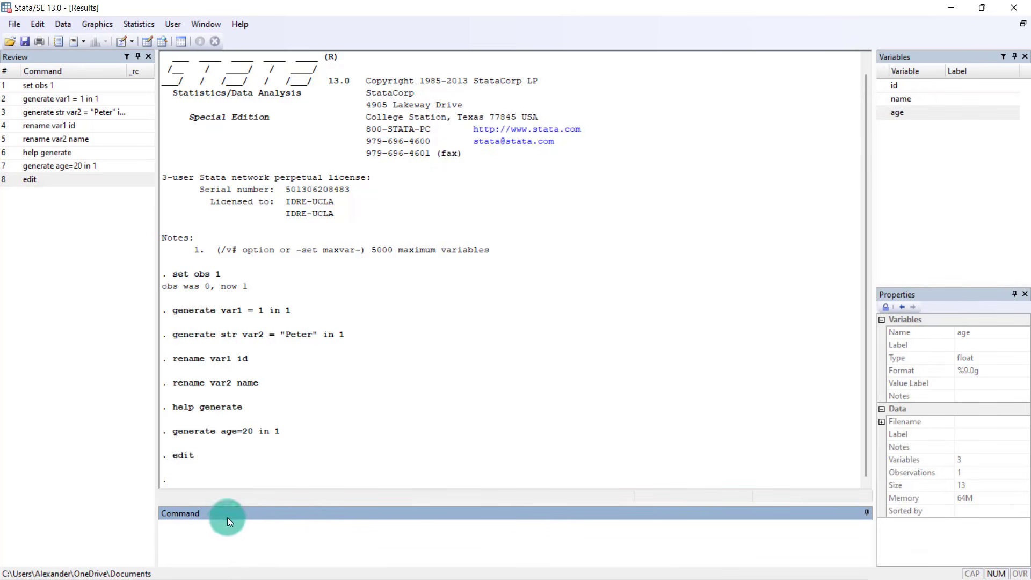
pyautogui.click(177, 457)
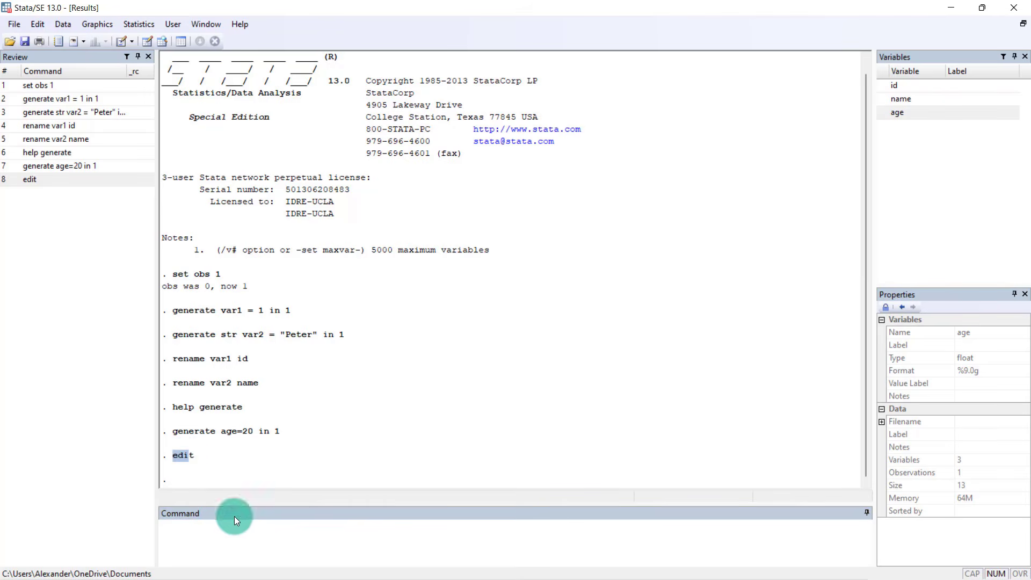
# Create the variable sex with the value 1 in the first observation by running gen sex = 1 in 1.
pyautogui.click(214, 528)
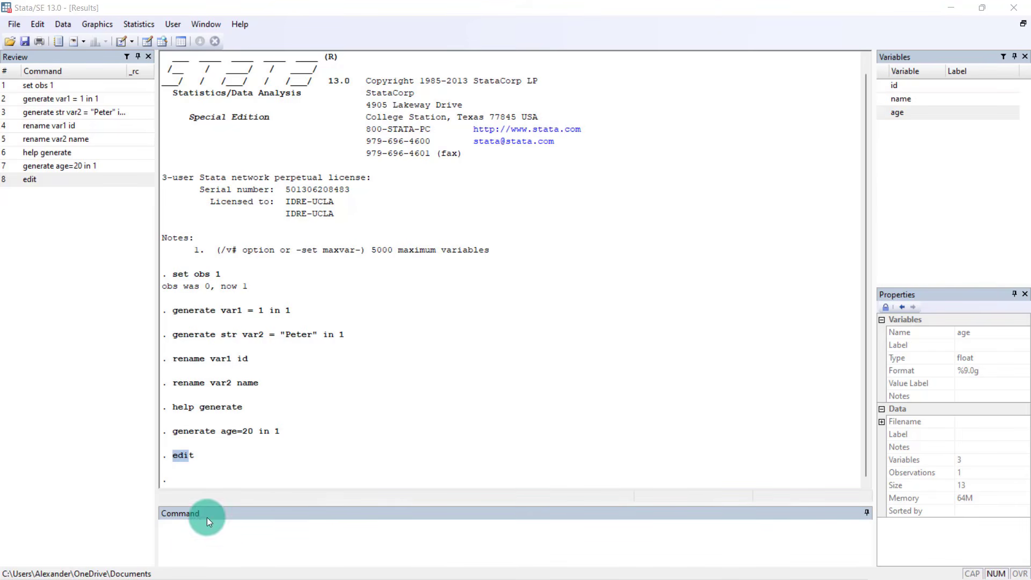
pyautogui.click(192, 544)
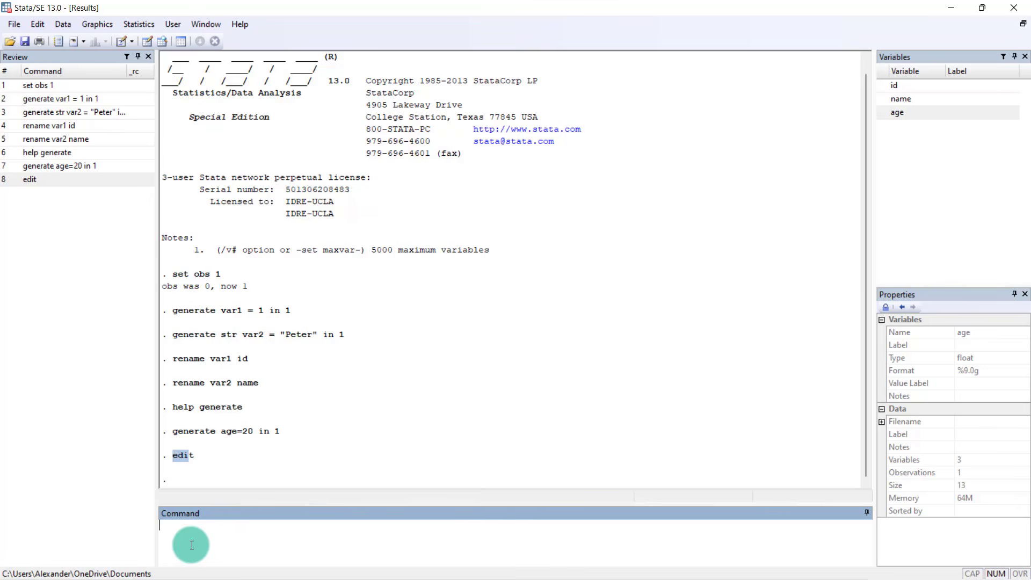
pyautogui.write('gen sex = ')
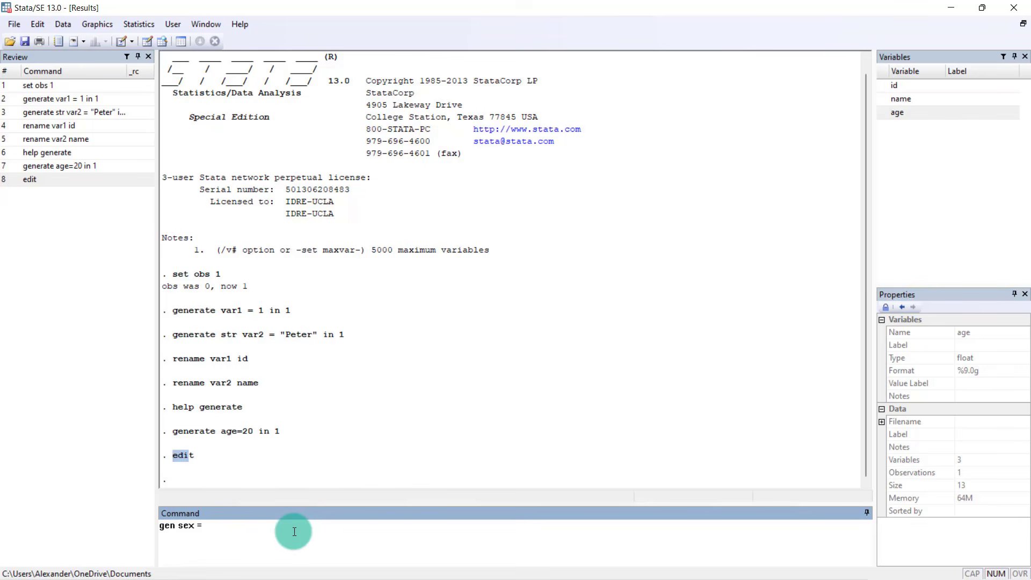
pyautogui.write('1 in 1')
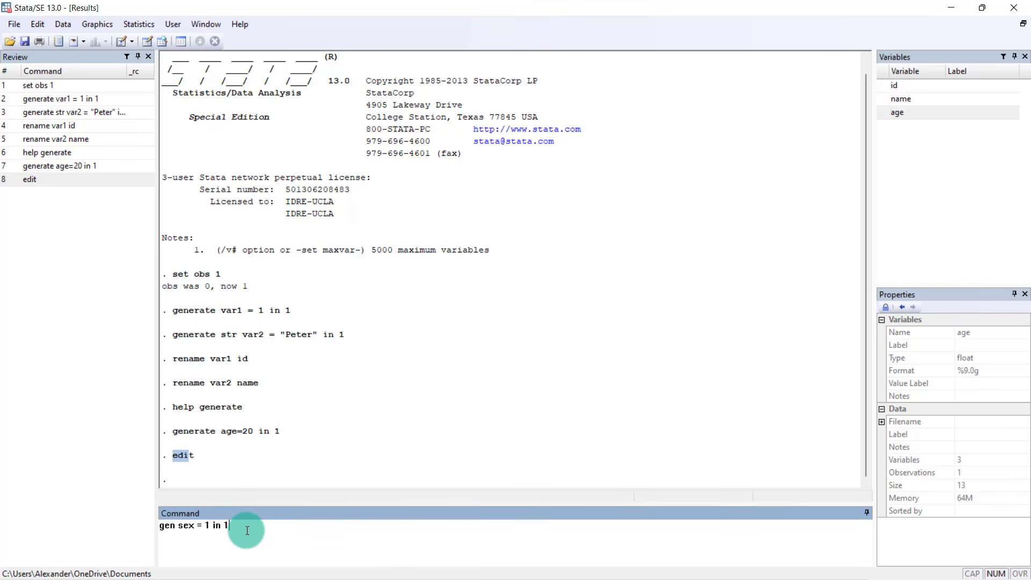
pyautogui.press('Return')
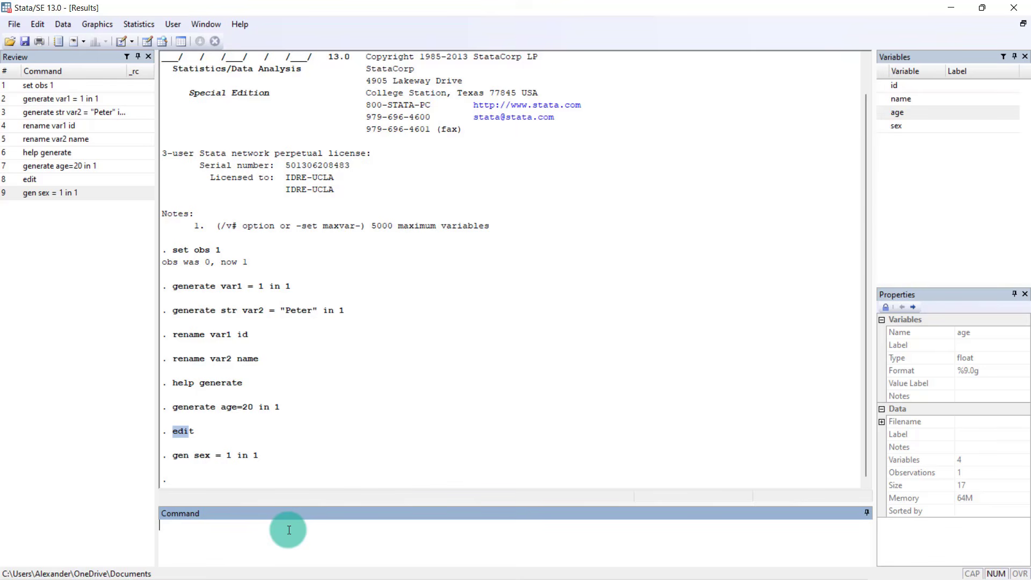
# Create the string variable education by running gen str education="Primary" in 1, and check its properties.
pyautogui.write('gen str education="Primary')
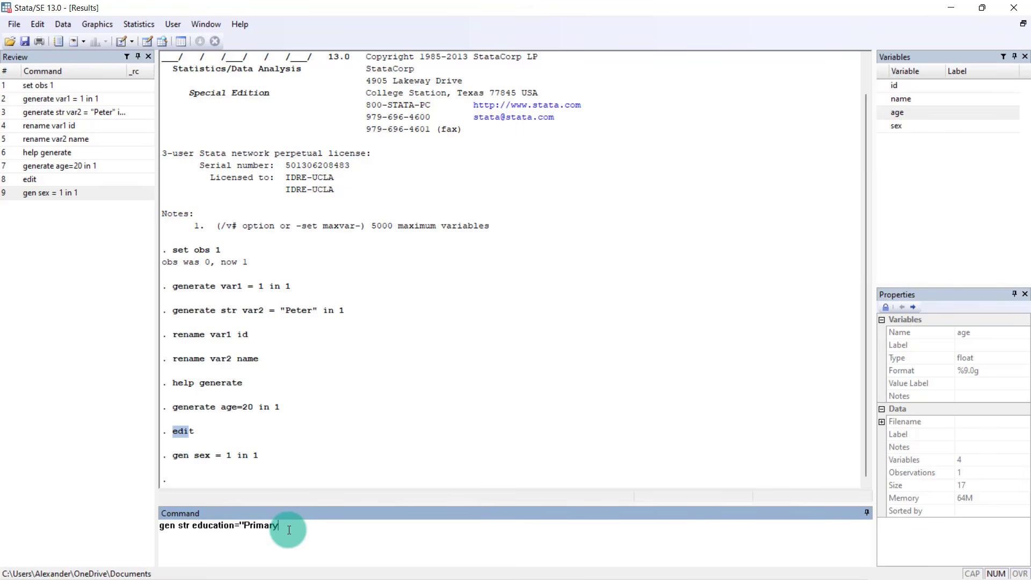
pyautogui.write('" in 1')
pyautogui.moveTo(178, 527); pyautogui.dragTo(273, 526)
pyautogui.click(306, 534)
pyautogui.doubleClick(266, 527)
pyautogui.click(314, 531)
pyautogui.press('Return')
pyautogui.click(919, 141)
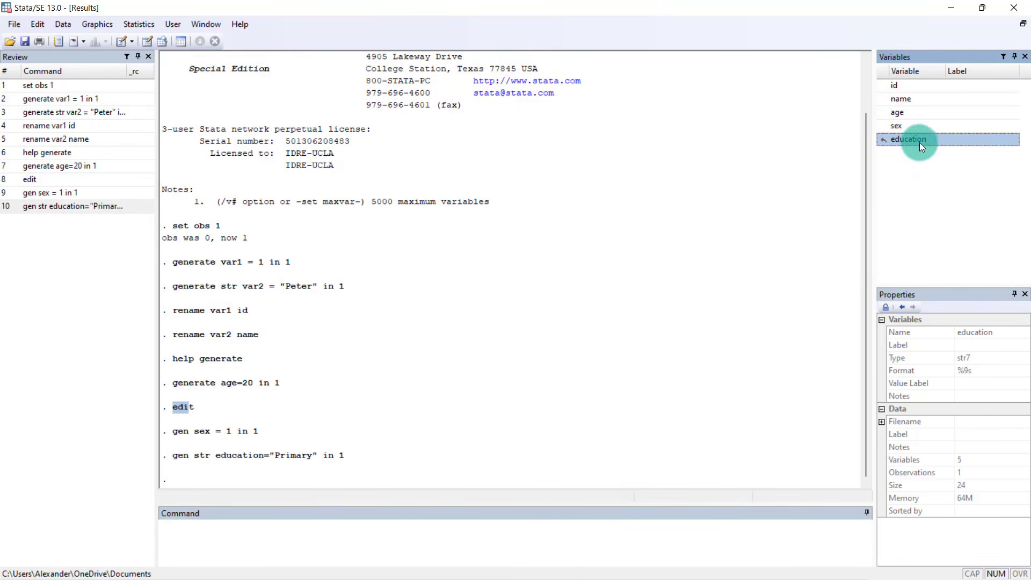
# Open the dataset in the Data Editor with the edit command for entering the remaining observations.
pyautogui.click(268, 526)
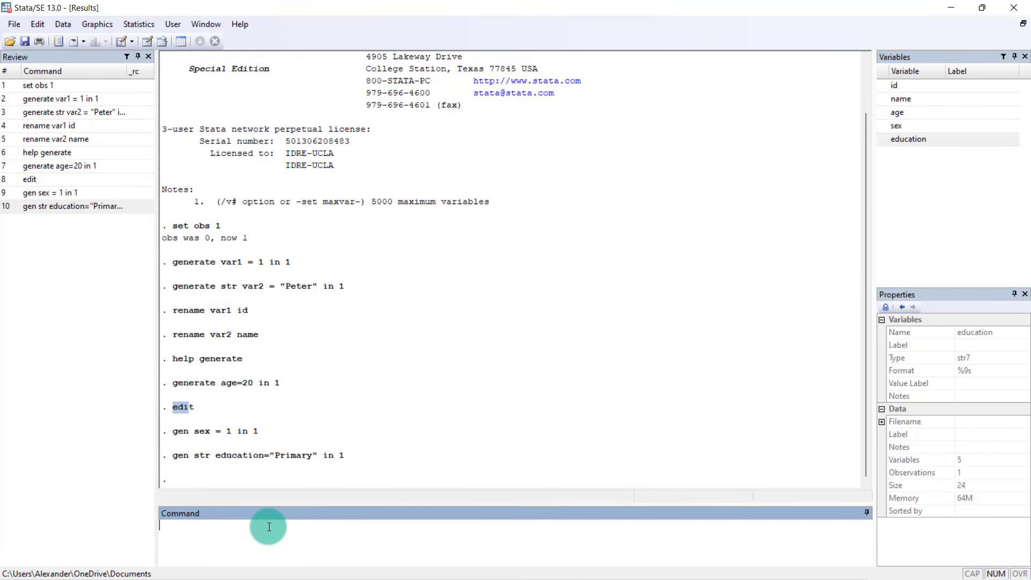
pyautogui.write('edit')
pyautogui.press('Return')
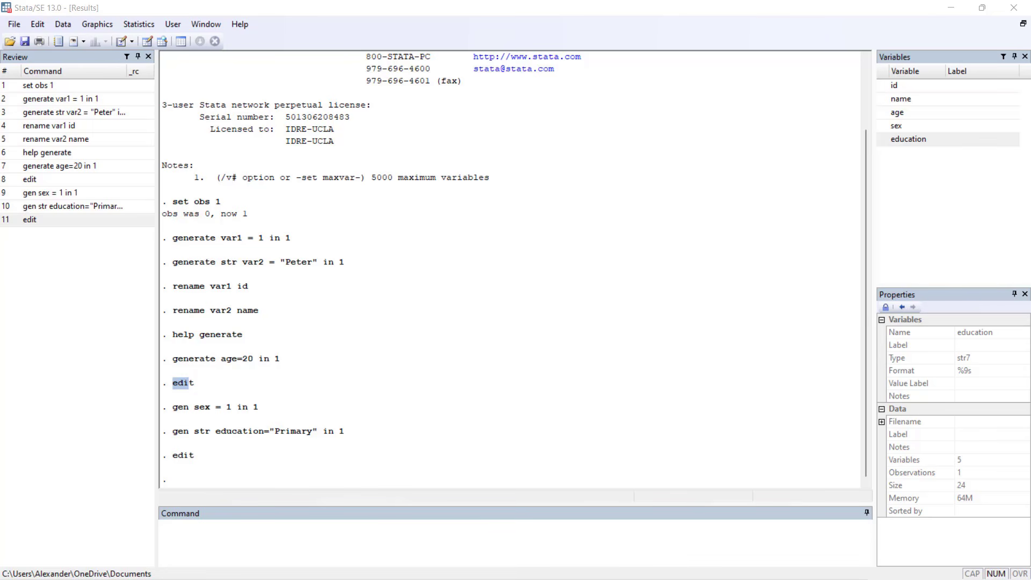
pyautogui.click(545, 395)
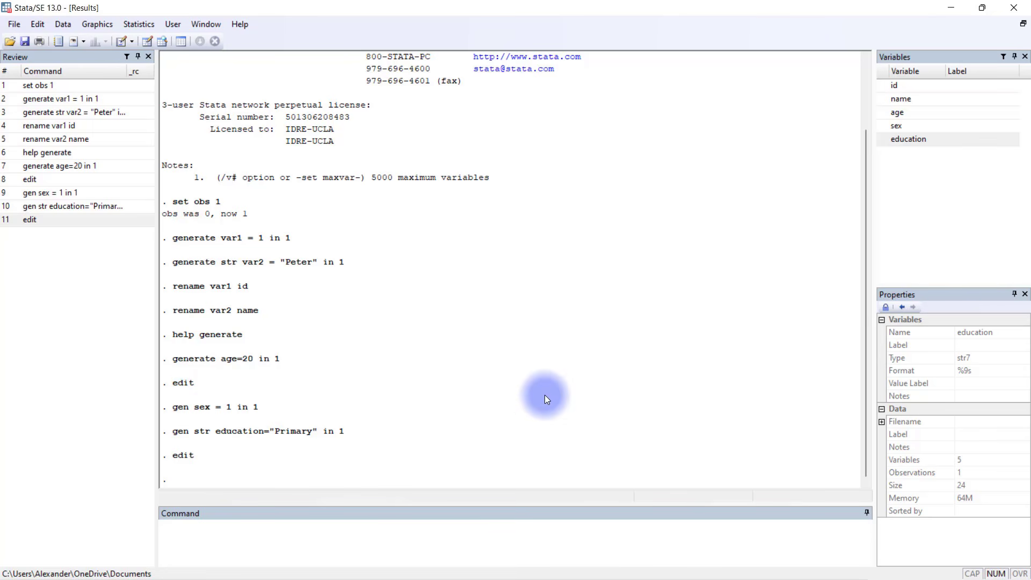
pyautogui.click(332, 544)
pyautogui.write('edit')
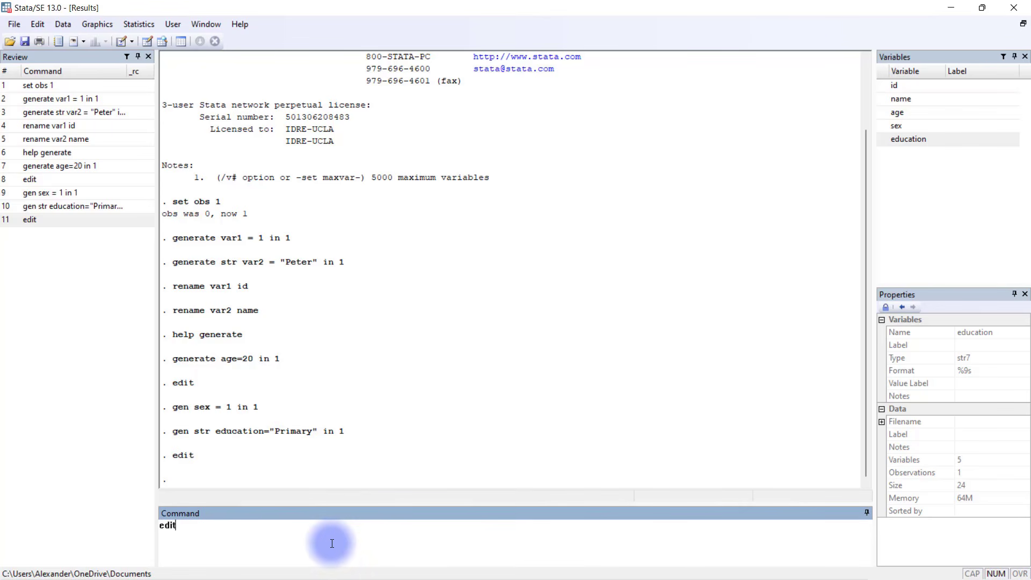
pyautogui.press('Return')
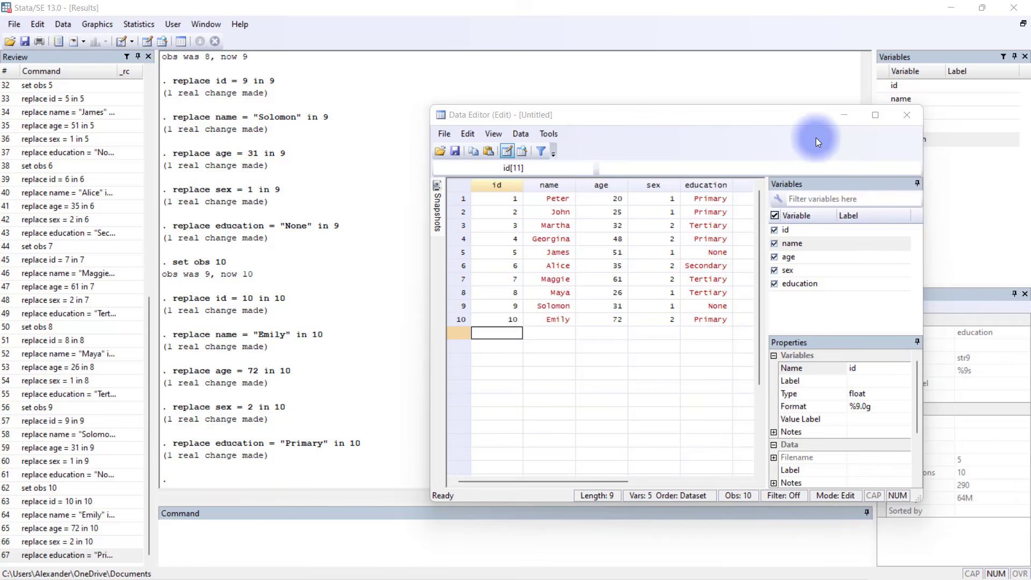
# Open the dataset read-only with the browse command, look through its rows and columns, and leave the viewer.
pyautogui.click(222, 542)
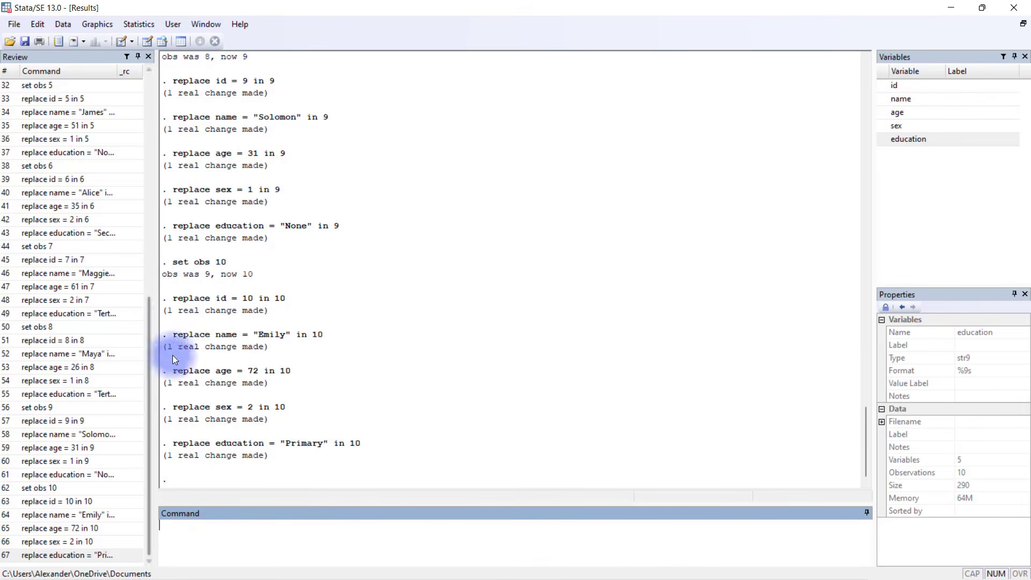
pyautogui.write('bo')
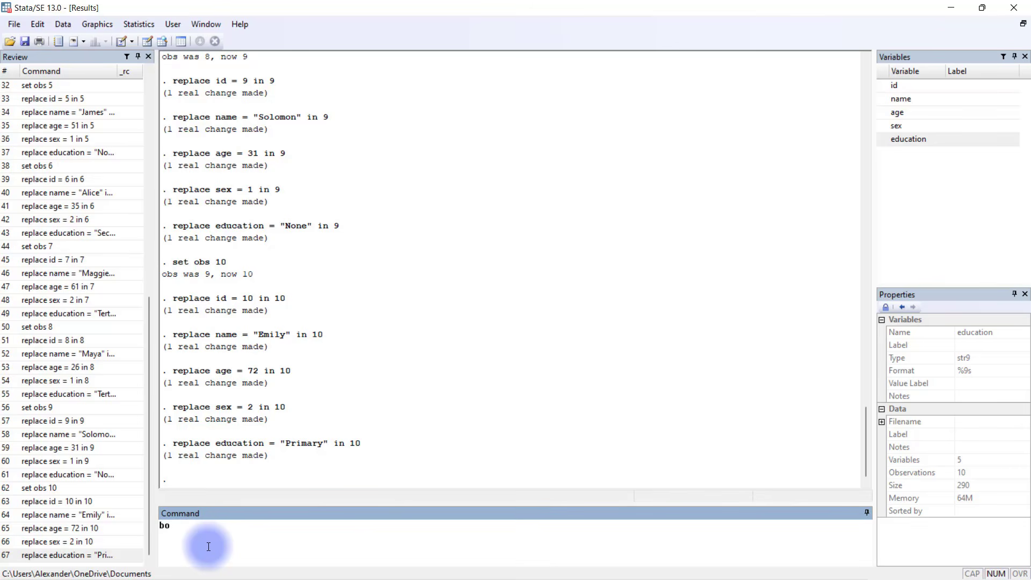
pyautogui.press('BackSpace')
pyautogui.write('rowse')
pyautogui.press('Return')
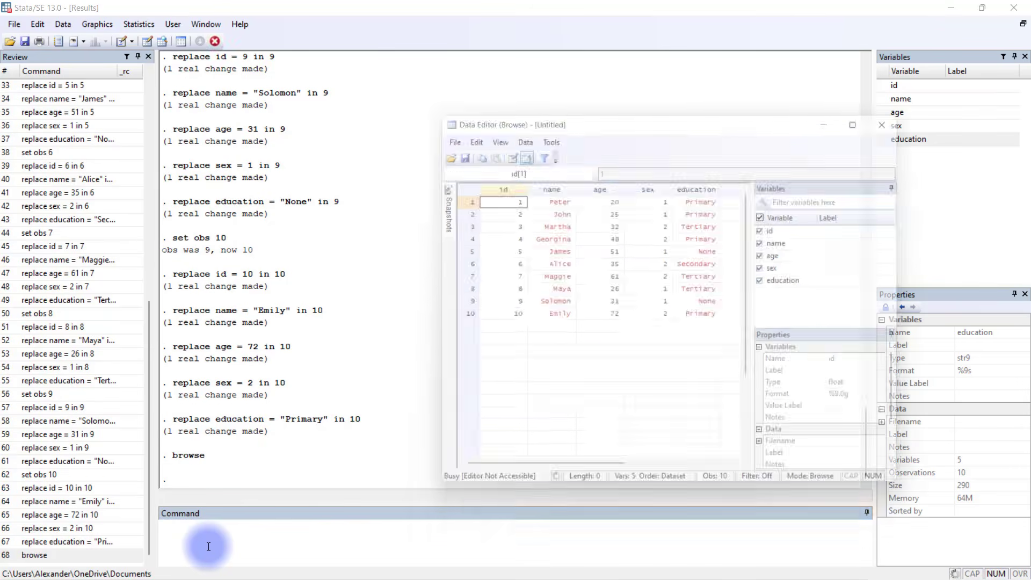
pyautogui.moveTo(746, 115); pyautogui.dragTo(647, 99)
pyautogui.click(461, 220)
pyautogui.click(469, 305)
pyautogui.click(469, 319)
pyautogui.click(620, 276)
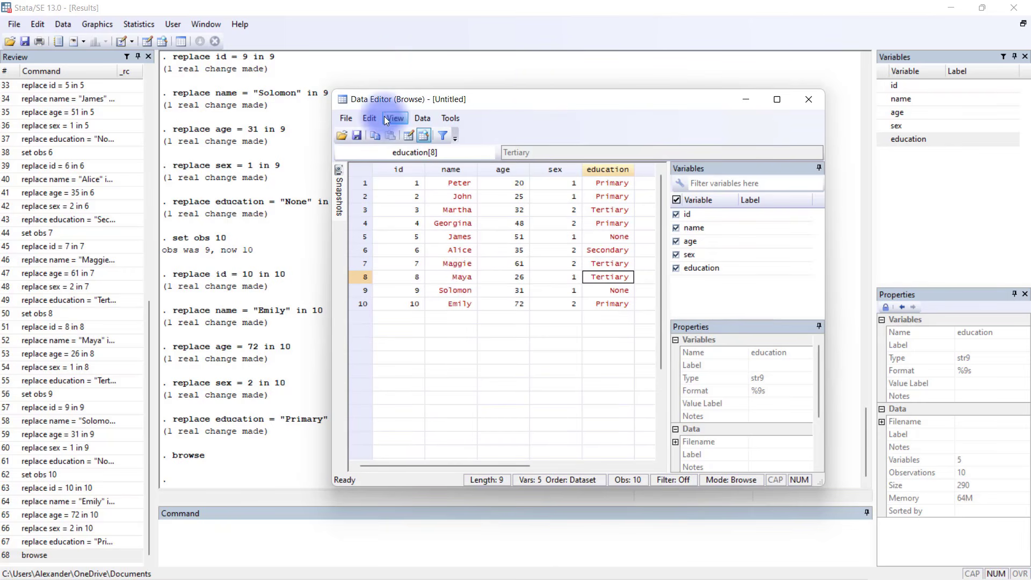
pyautogui.click(341, 24)
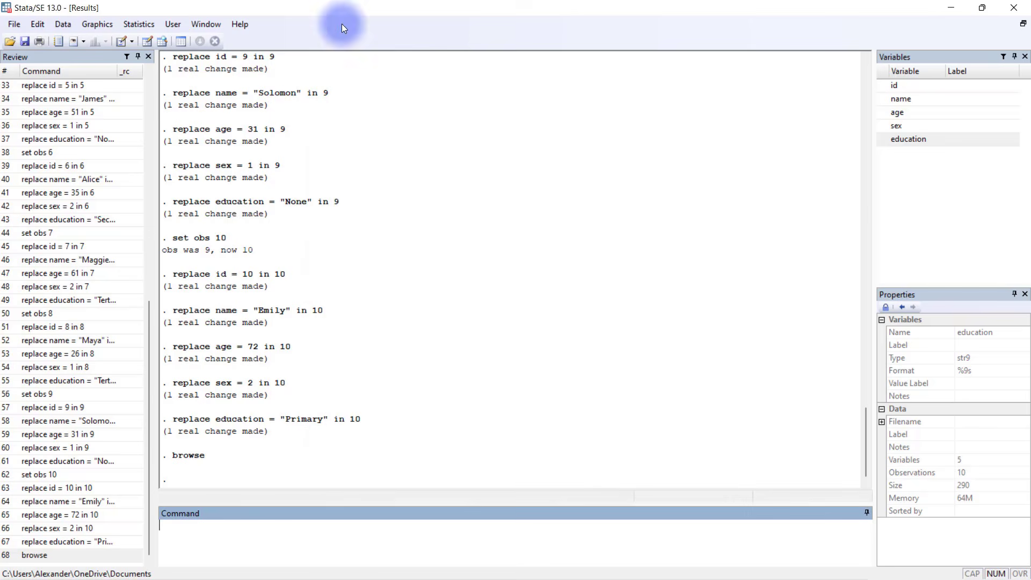
# Start saving the dataset and create a new folder named data inside the STATA training folder.
pyautogui.click(22, 42)
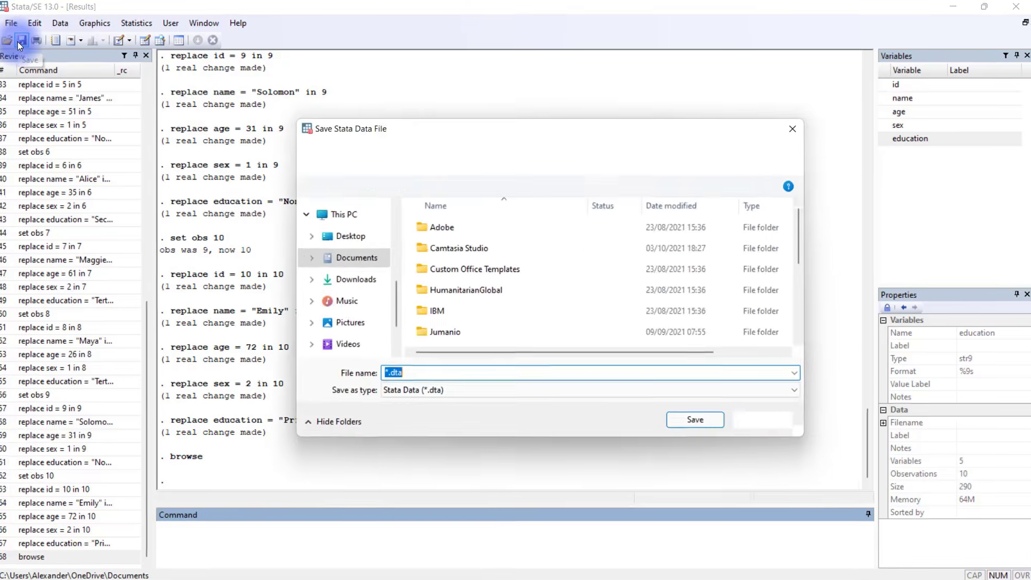
pyautogui.scroll(3, 271, 325)
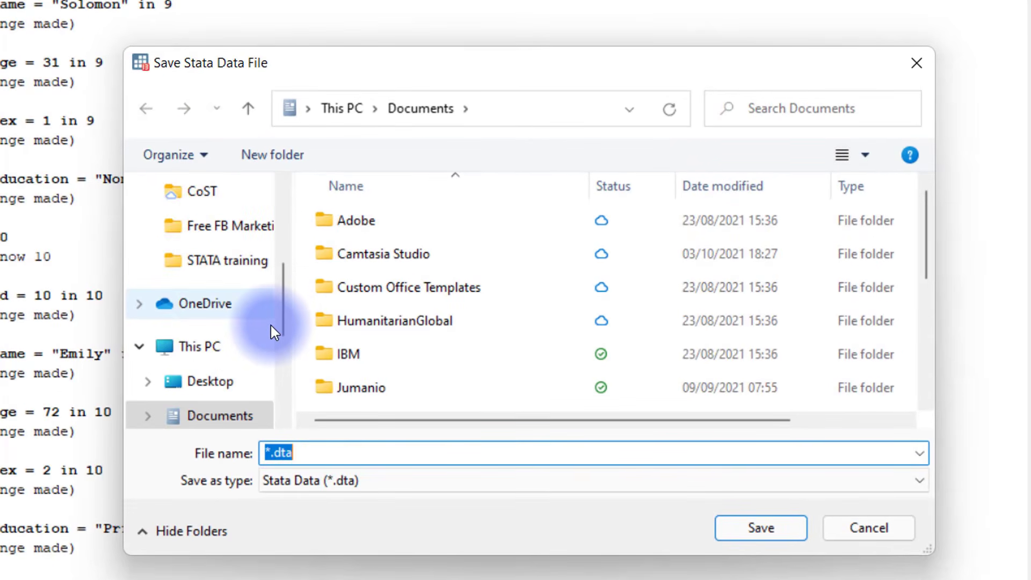
pyautogui.click(241, 275)
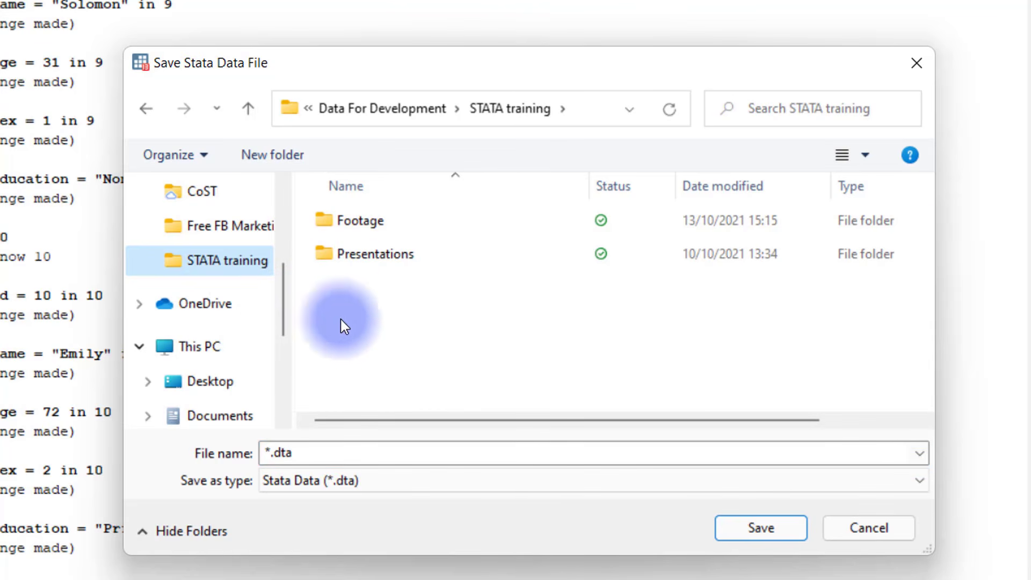
pyautogui.click(288, 161)
pyautogui.write('data')
pyautogui.press('BackSpace')
pyautogui.press('BackSpace')
pyautogui.write('ata')
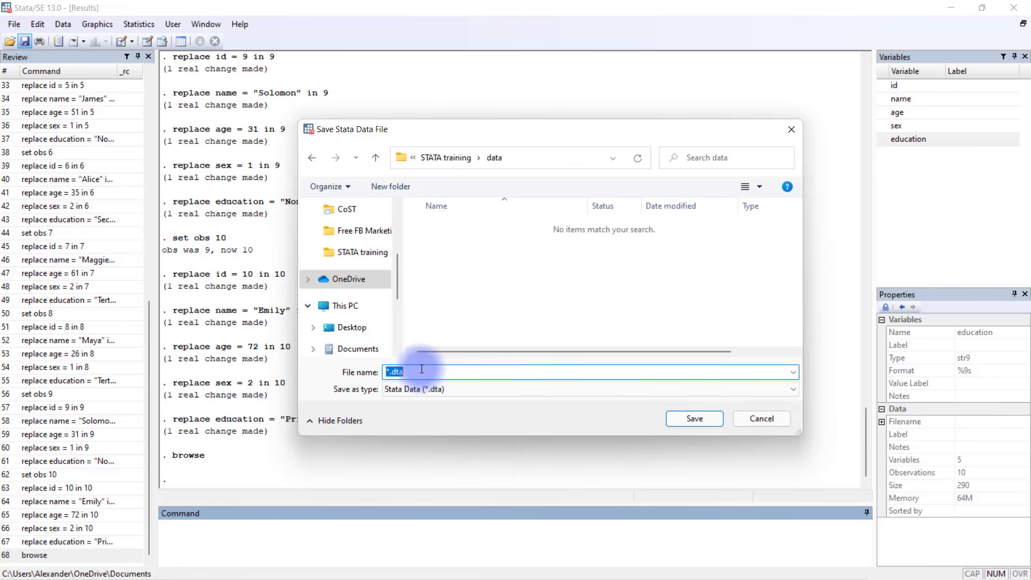
# Save the dataset as a Stata data file named data entry in the data folder.
pyautogui.write('data ebt')
pyautogui.press('BackSpace')
pyautogui.press('BackSpace')
pyautogui.write('ntry')
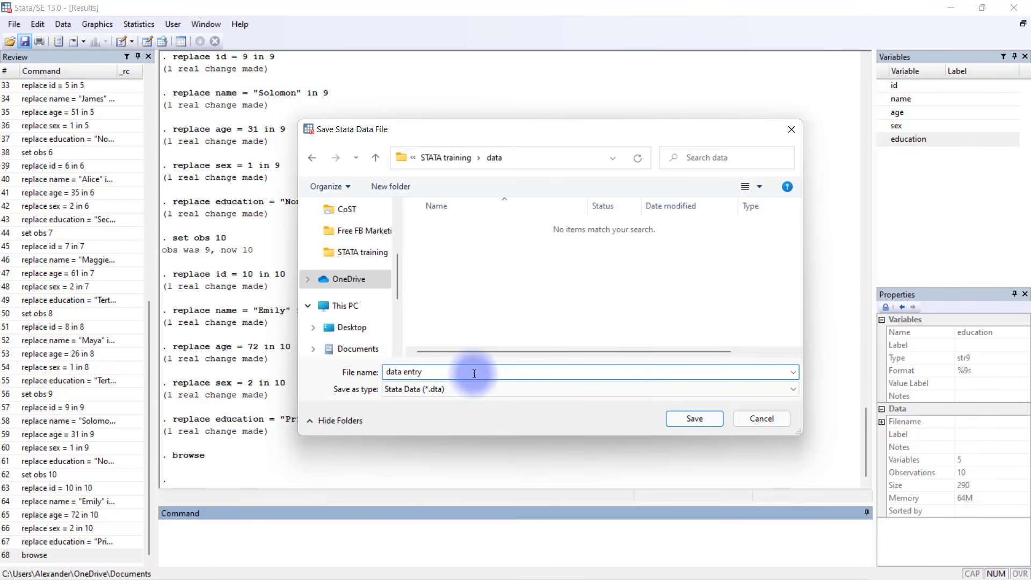
pyautogui.click(702, 419)
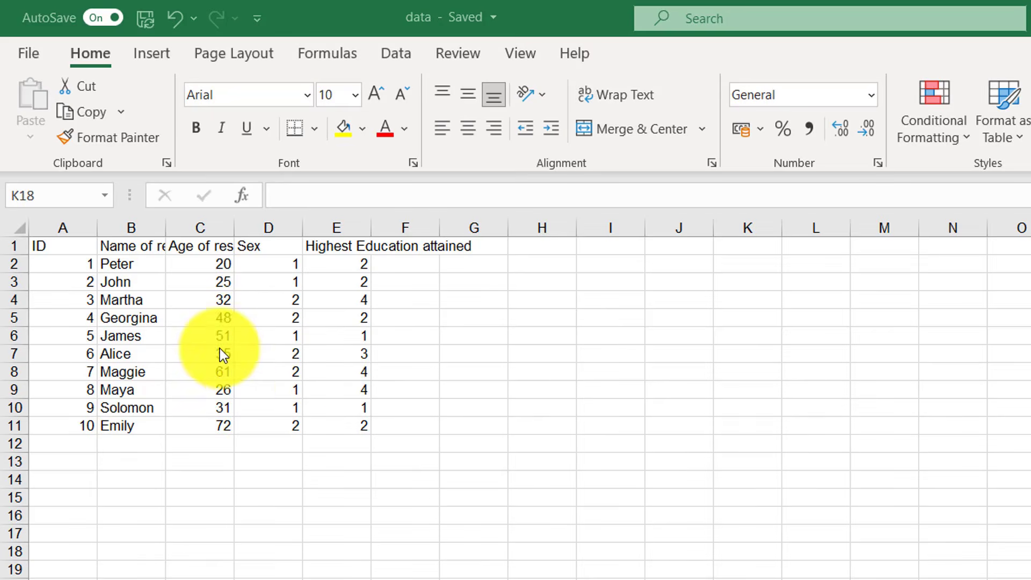
# Switch to the data workbook in Excel and copy the whole table in A1:E11, including its header row.
pyautogui.click(256, 356)
pyautogui.moveTo(67, 251); pyautogui.dragTo(364, 424)
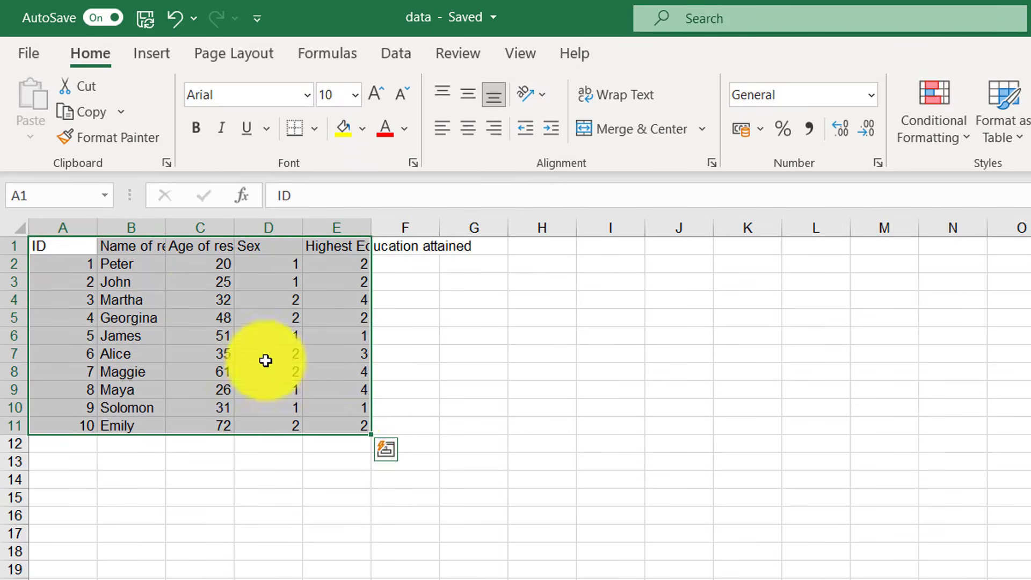
pyautogui.rightClick(195, 297)
pyautogui.click(246, 336)
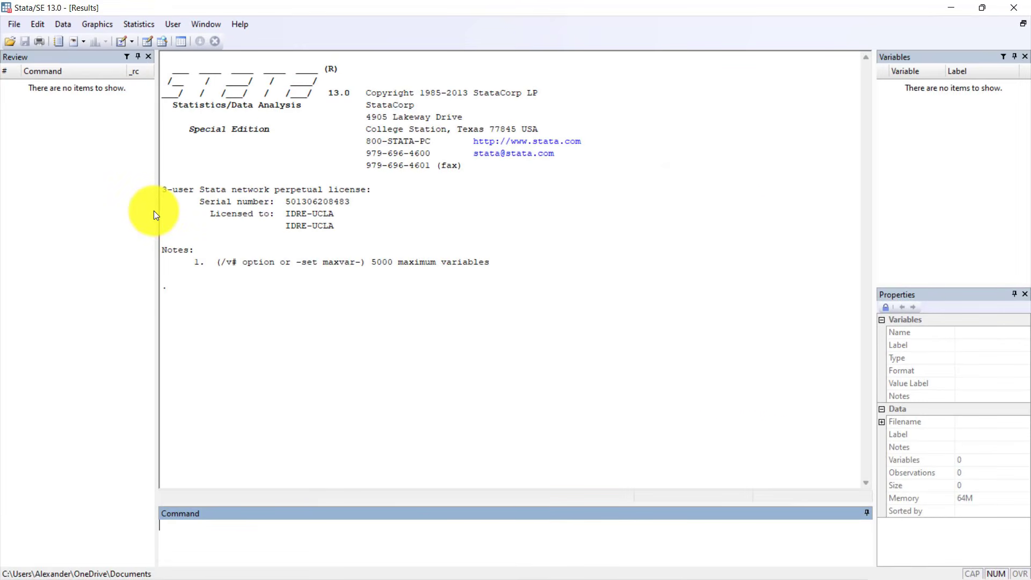
# In an empty Stata session, open the Data Editor with edit and paste the copied table, treating the first row as variable names.
pyautogui.write('edit')
pyautogui.press('Return')
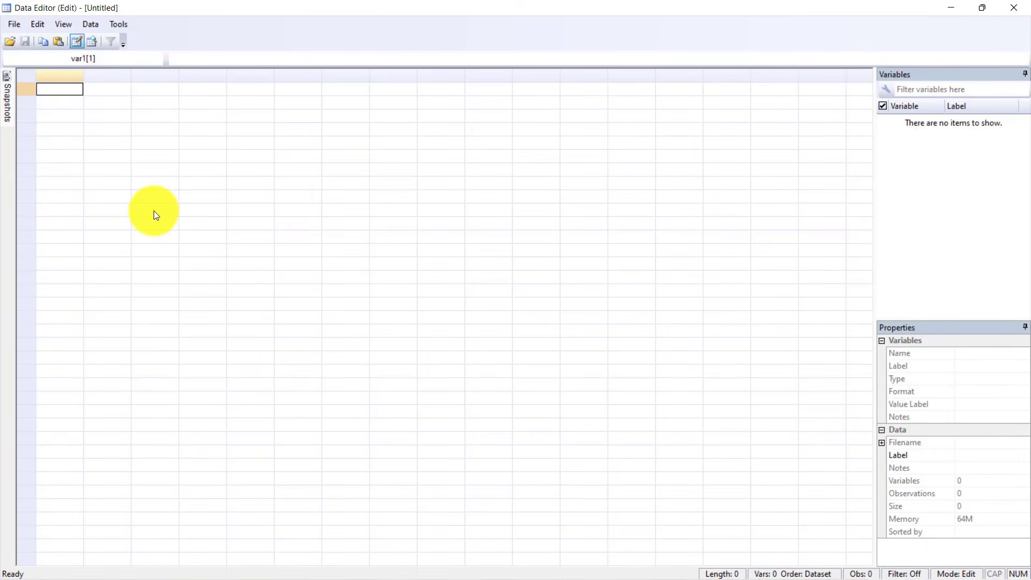
pyautogui.rightClick(50, 89)
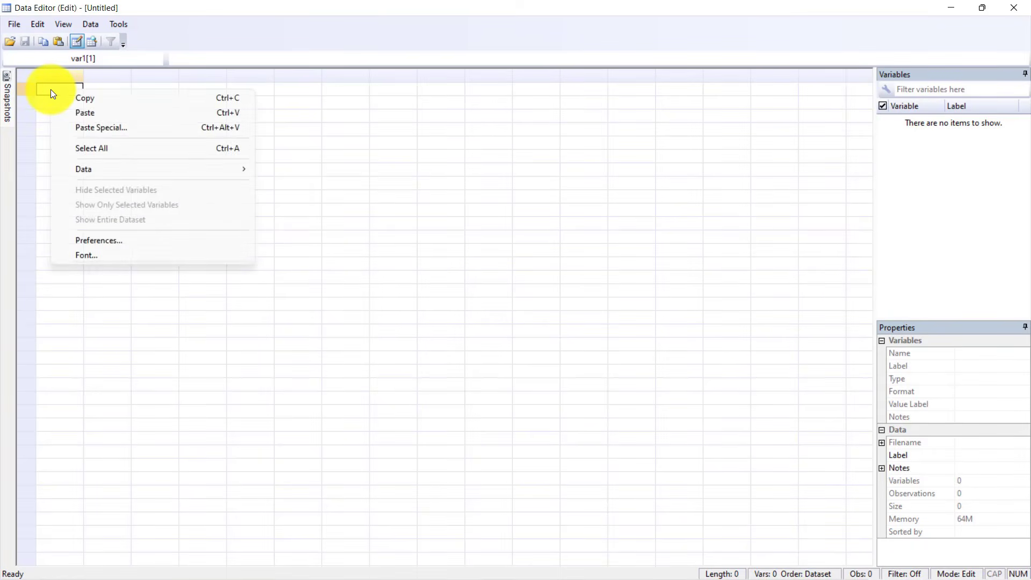
pyautogui.click(77, 113)
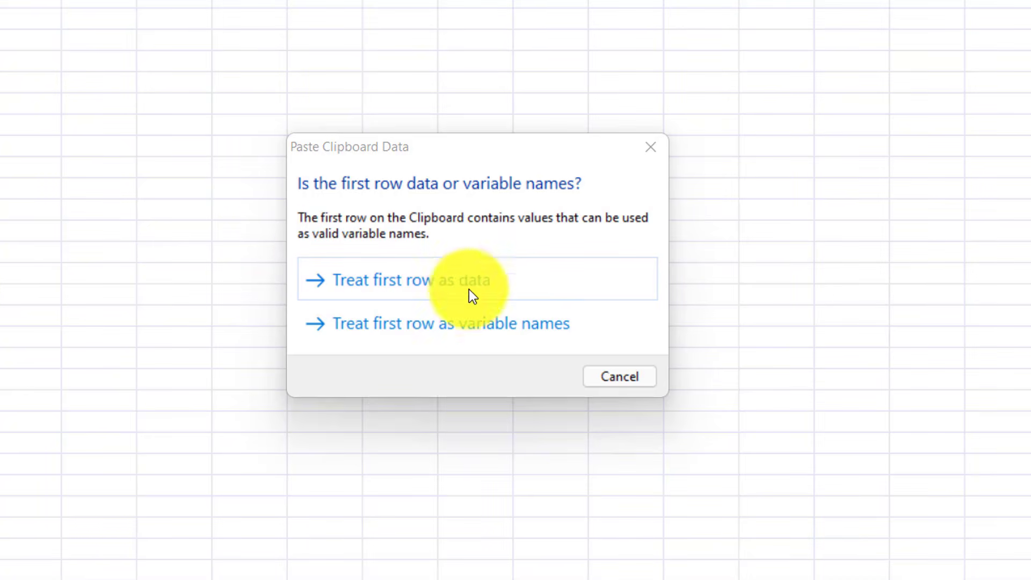
pyautogui.click(465, 333)
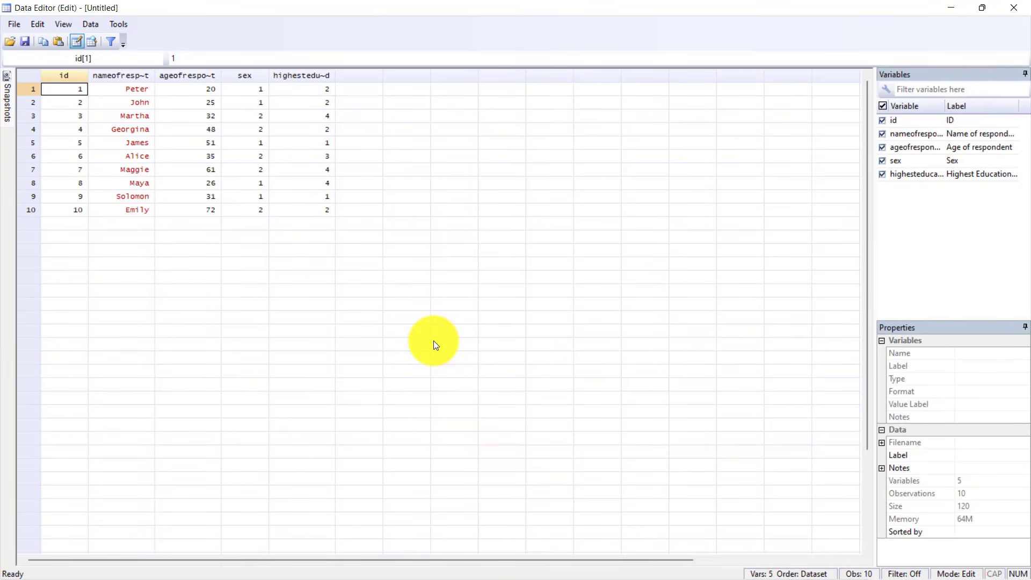
# Save the pasted dataset as data import in the STATA training data folder.
pyautogui.click(28, 43)
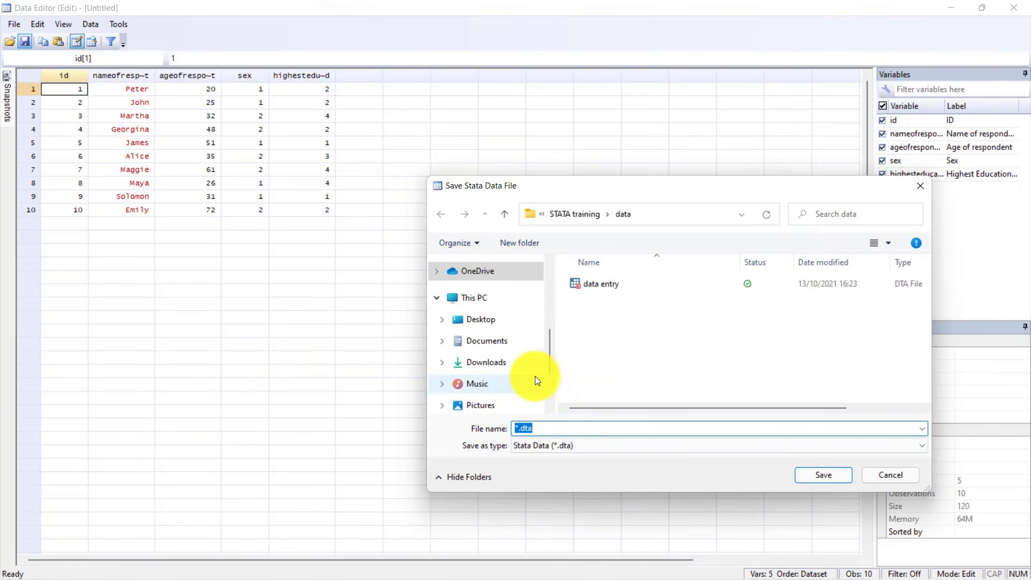
pyautogui.write('dat')
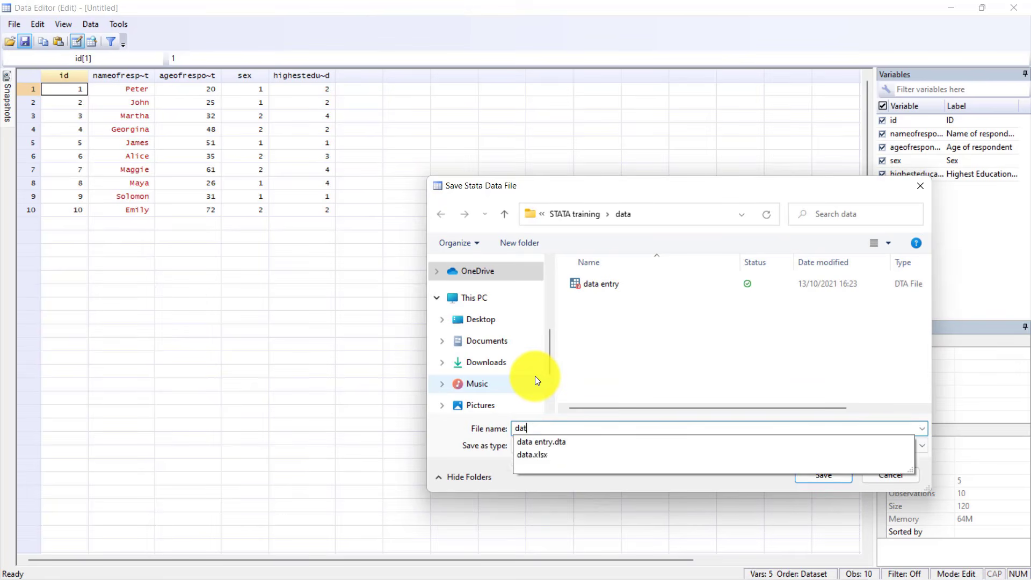
pyautogui.write('a import')
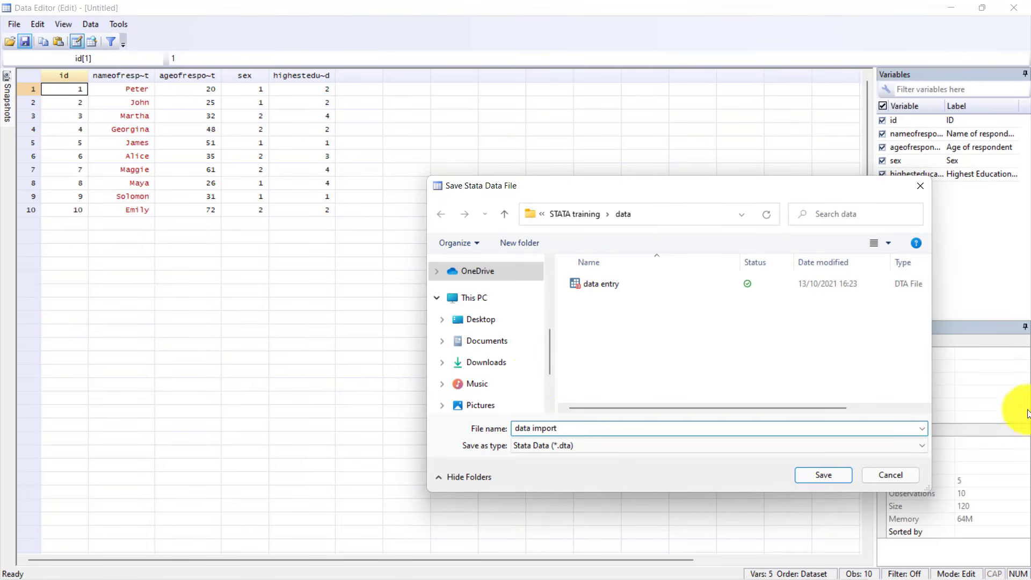
pyautogui.click(807, 475)
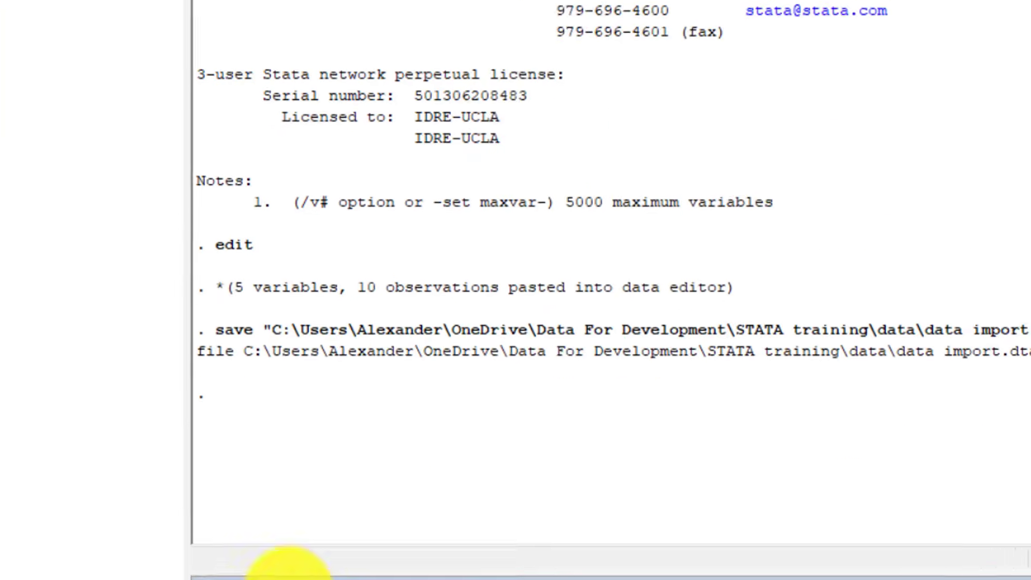
# Open the Variables Manager with the varmanage command and widen the Variable column to fit the full variable names.
pyautogui.click(231, 438)
pyautogui.write('varman')
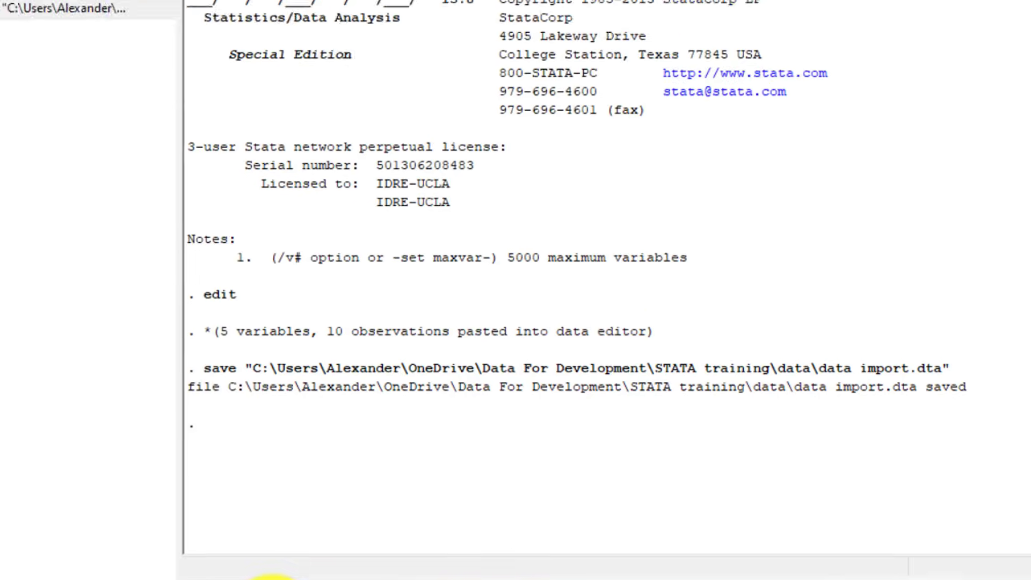
pyautogui.press('Return')
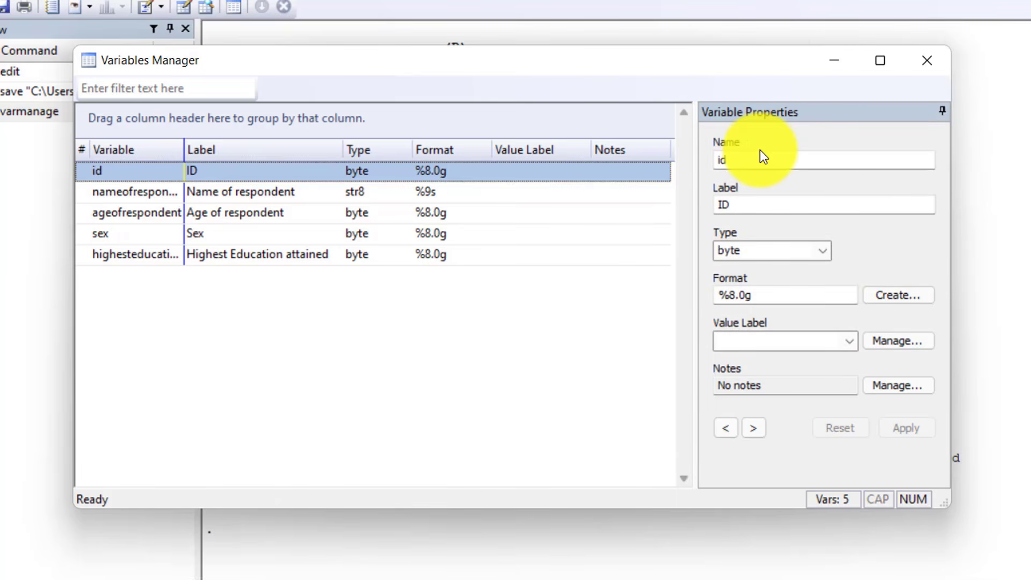
pyautogui.moveTo(184, 150); pyautogui.dragTo(243, 156)
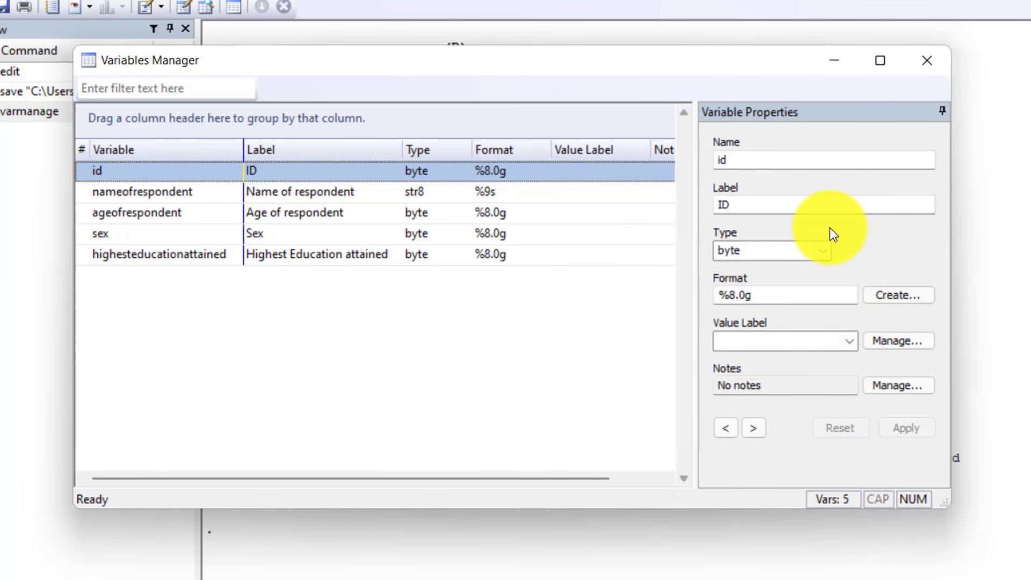
# Examine the id variable's label, format and value label fields and the storage types offered for it.
pyautogui.click(822, 204)
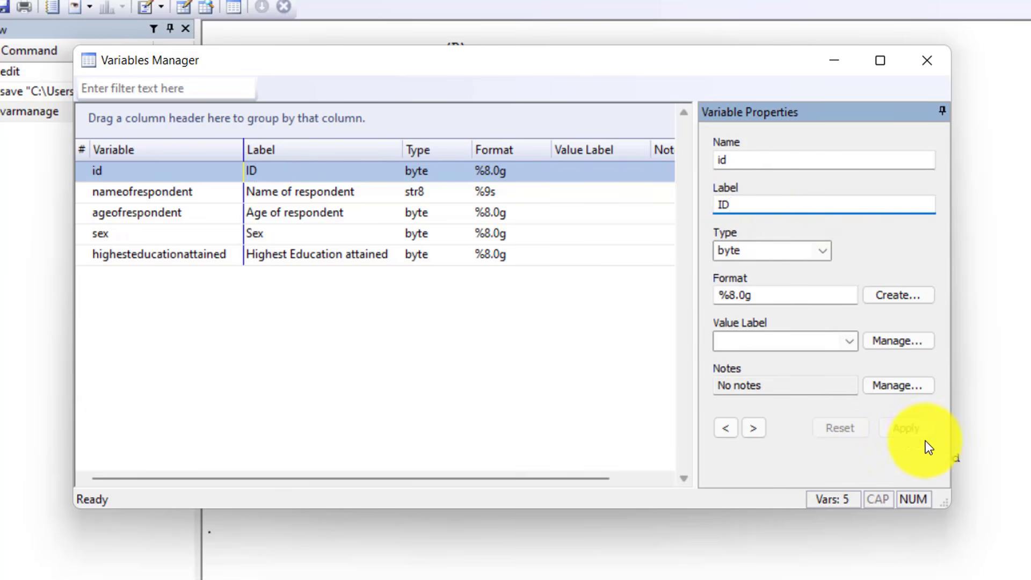
pyautogui.click(304, 413)
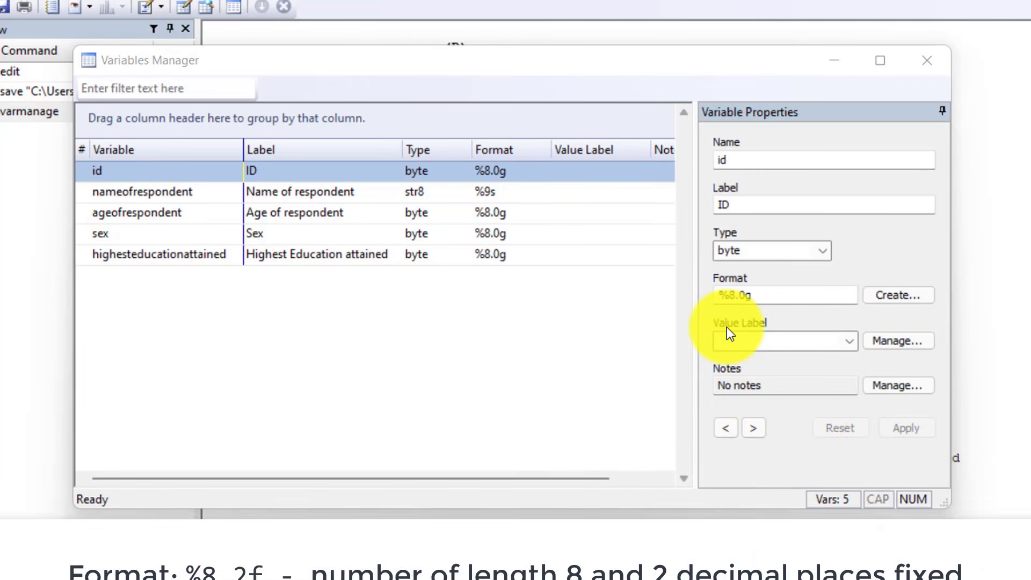
pyautogui.click(752, 297)
pyautogui.click(764, 324)
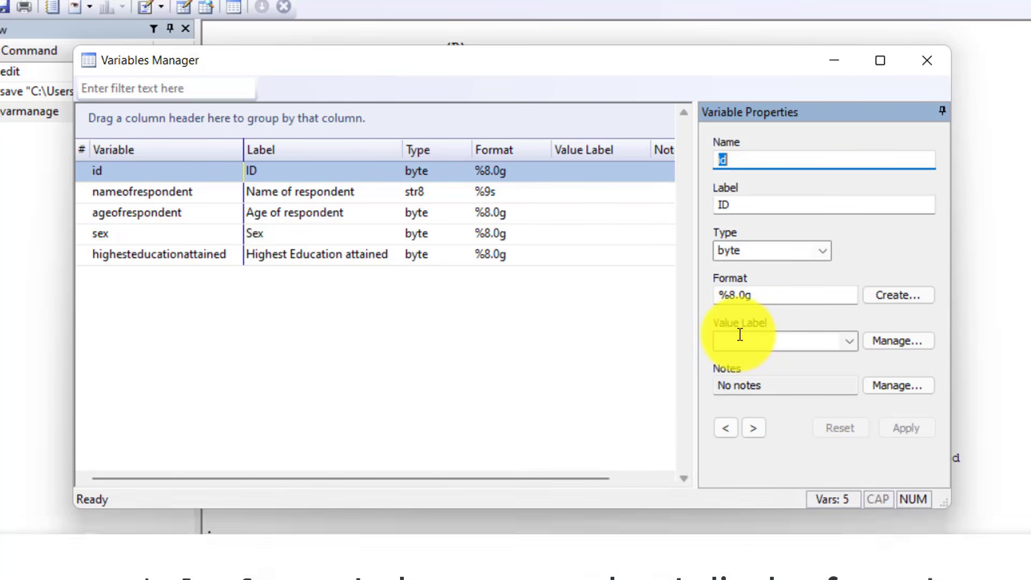
pyautogui.click(823, 252)
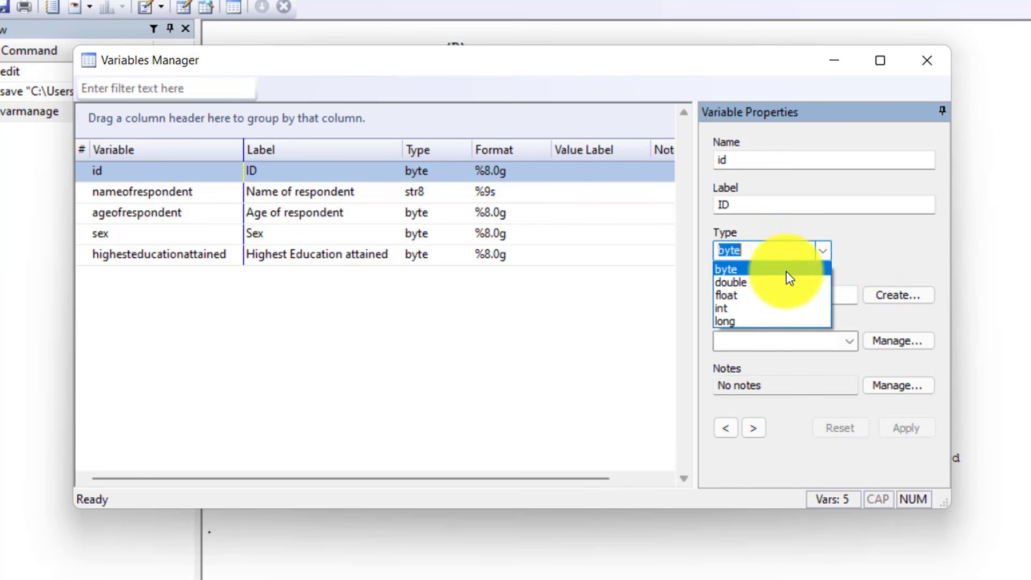
# Examine the storage types offered for nameofrespondent and review the properties of the id, nameofrespondent and ageofrespondent variables.
pyautogui.click(854, 264)
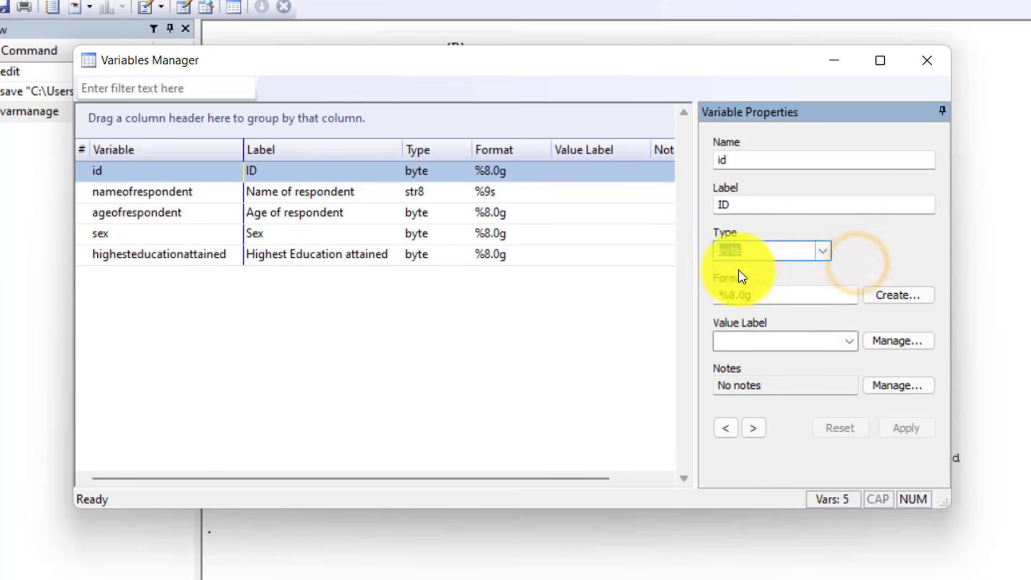
pyautogui.click(170, 194)
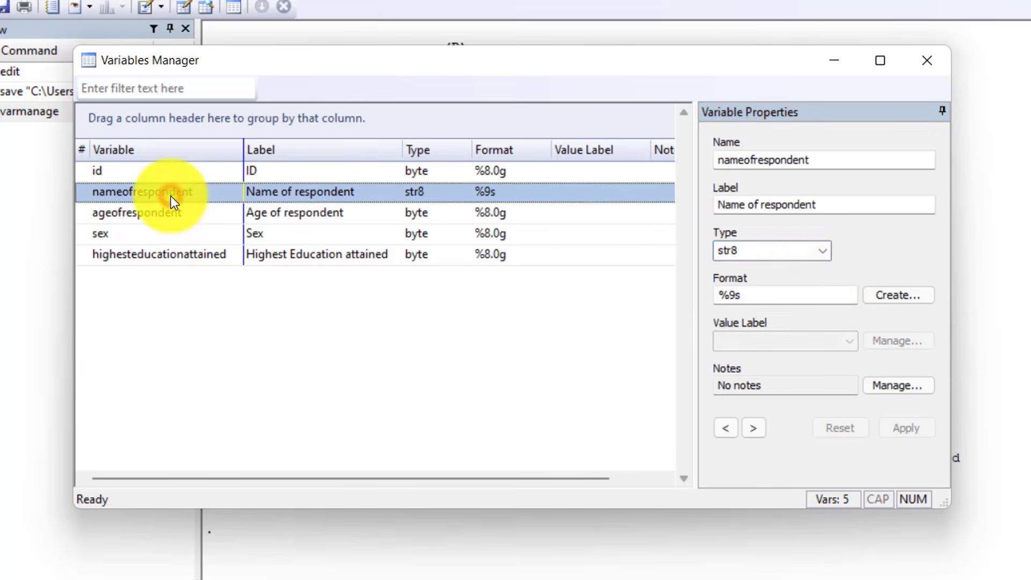
pyautogui.click(823, 251)
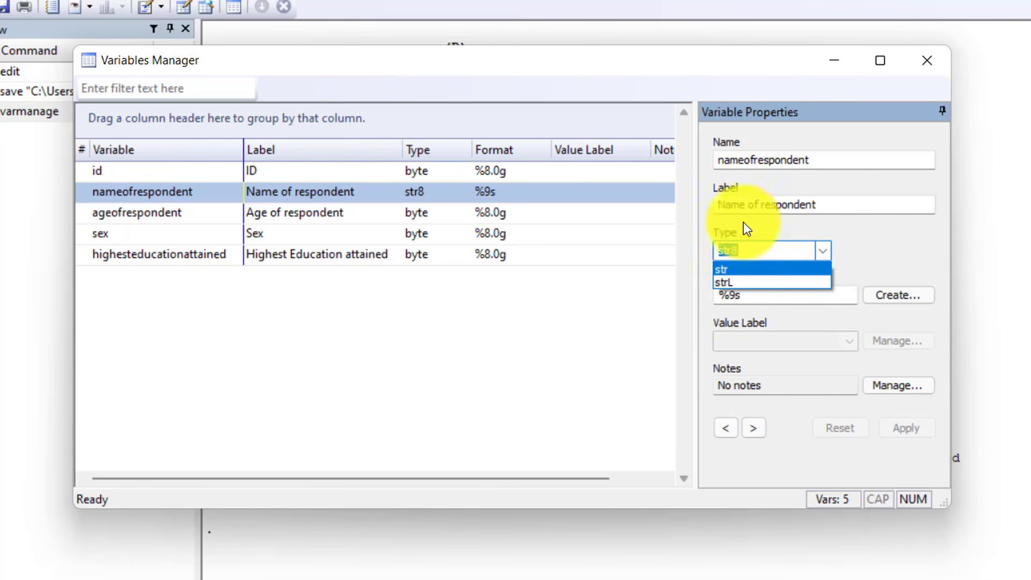
pyautogui.click(822, 251)
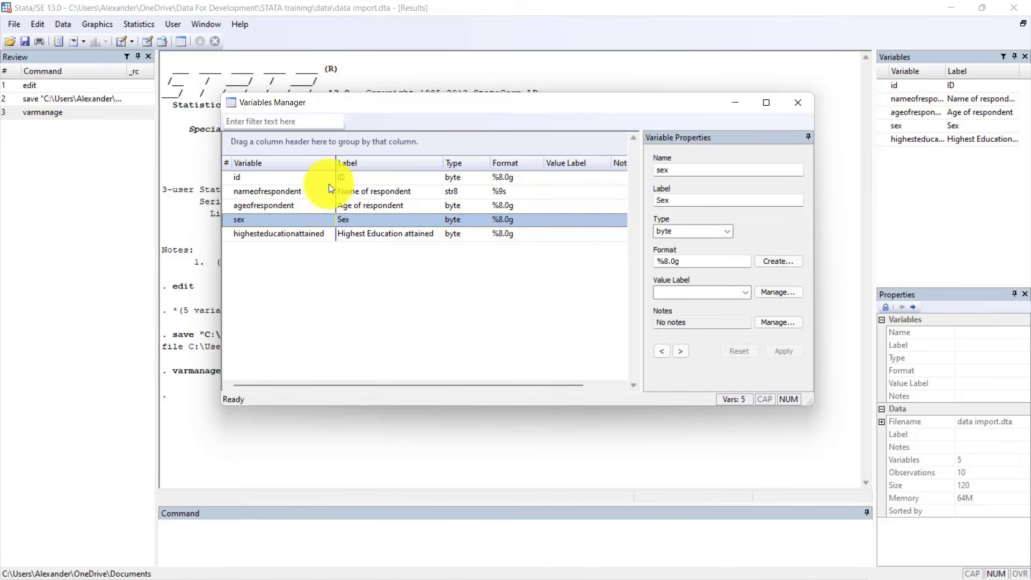
pyautogui.click(353, 176)
pyautogui.click(344, 193)
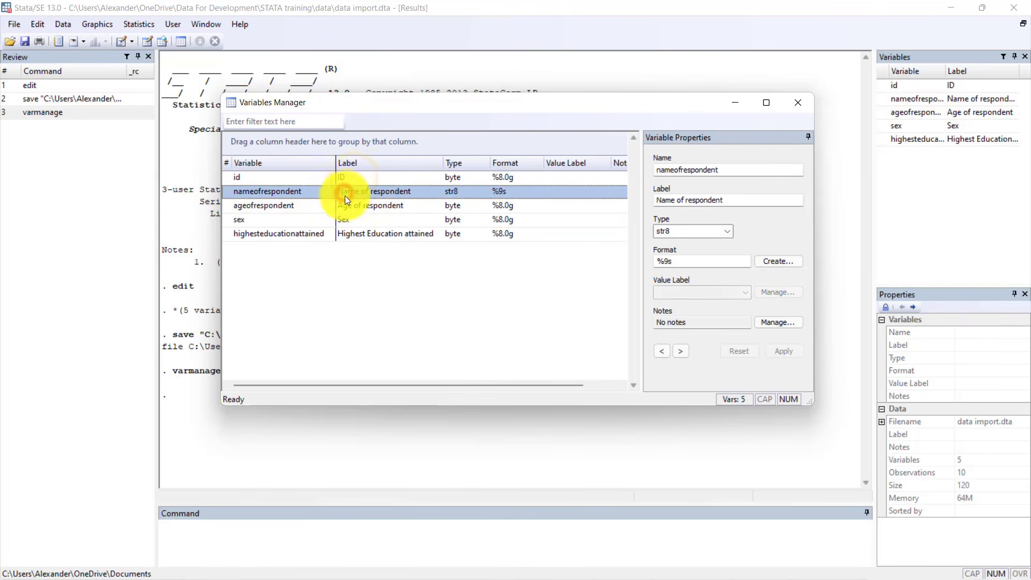
pyautogui.click(347, 205)
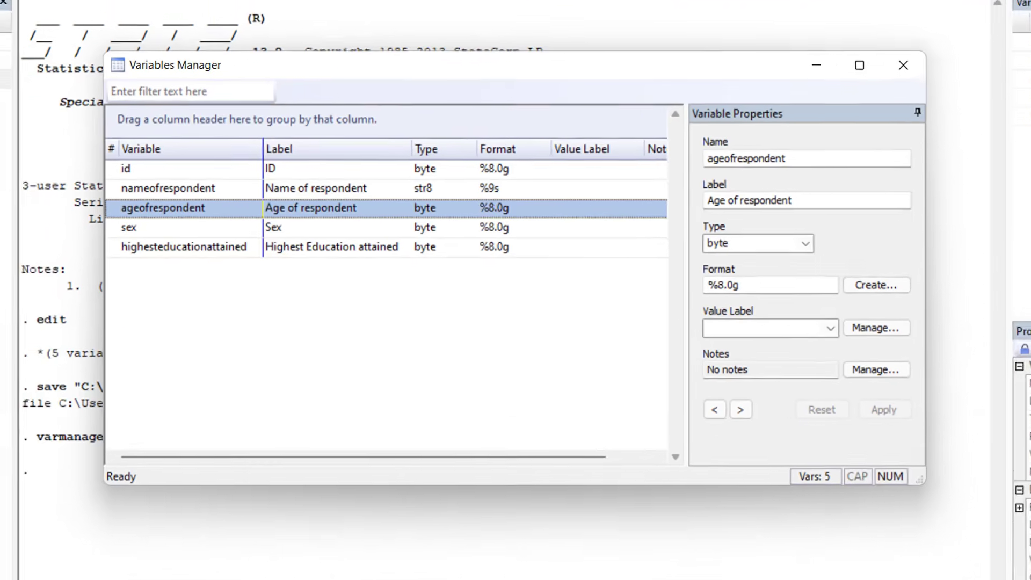
# Open the dataset with the browse command, switching the Data Editor to browse mode, and examine the coded values in the sex column.
pyautogui.click(454, 527)
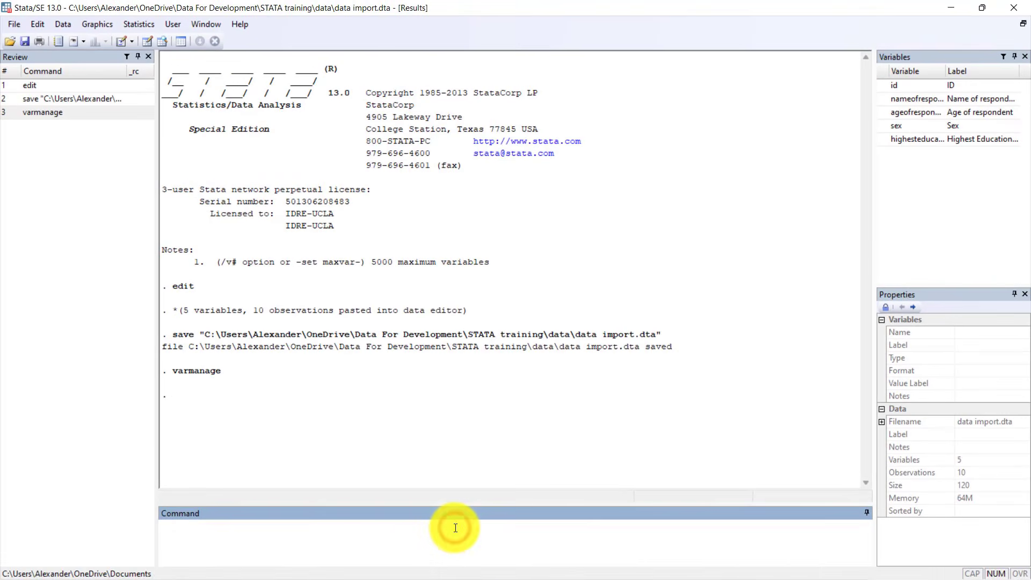
pyautogui.write('browse')
pyautogui.press('Return')
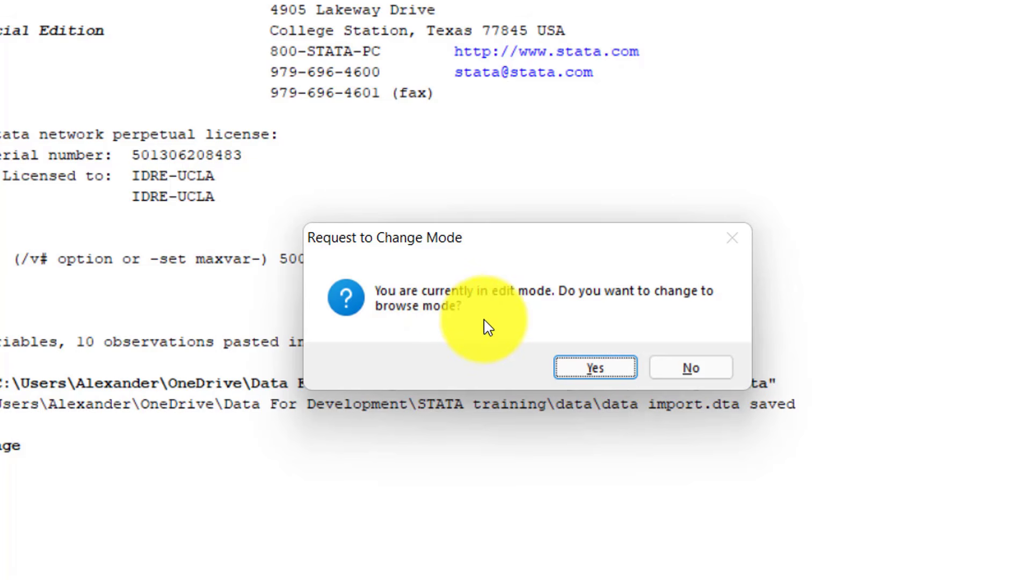
pyautogui.click(570, 377)
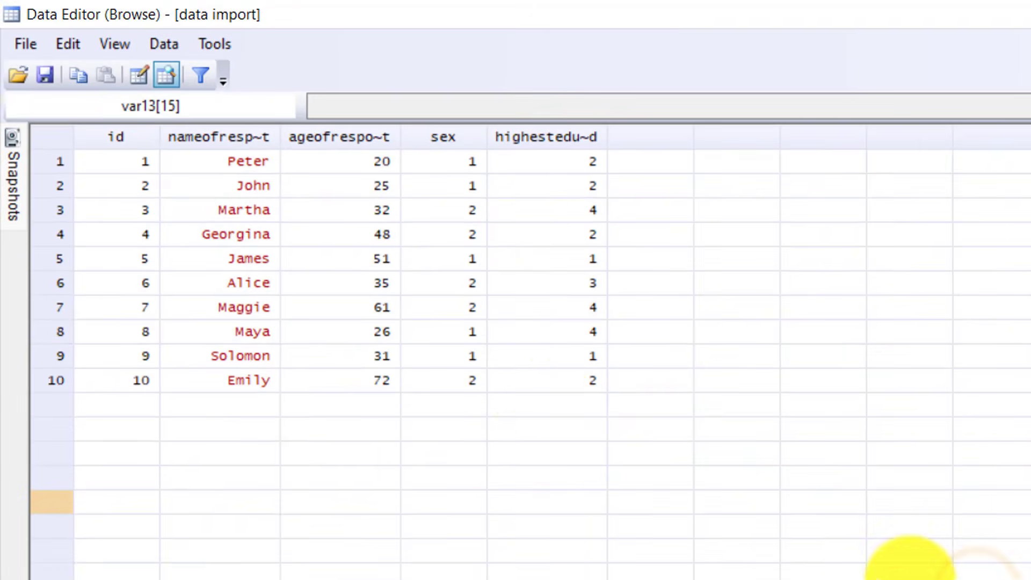
pyautogui.click(461, 143)
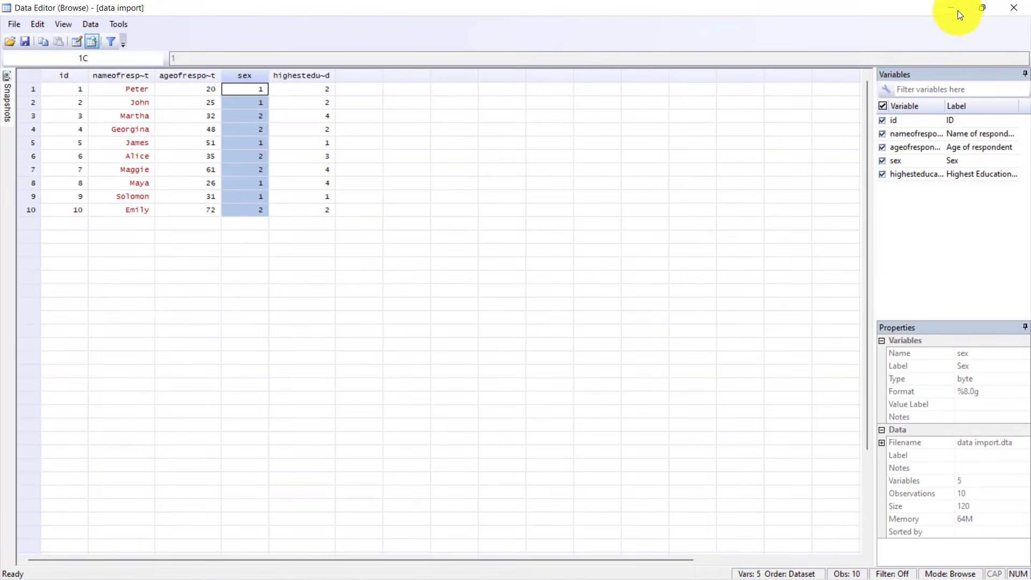
pyautogui.click(955, 9)
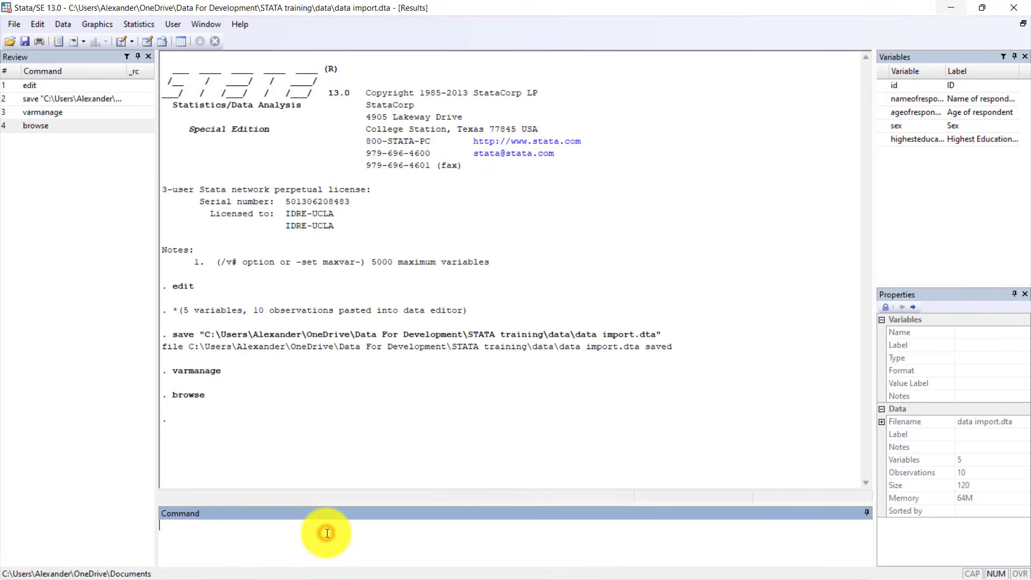
# Reopen the Variables Manager with the varmanage command and start a new value label named sex.
pyautogui.write('varmanage')
pyautogui.press('Return')
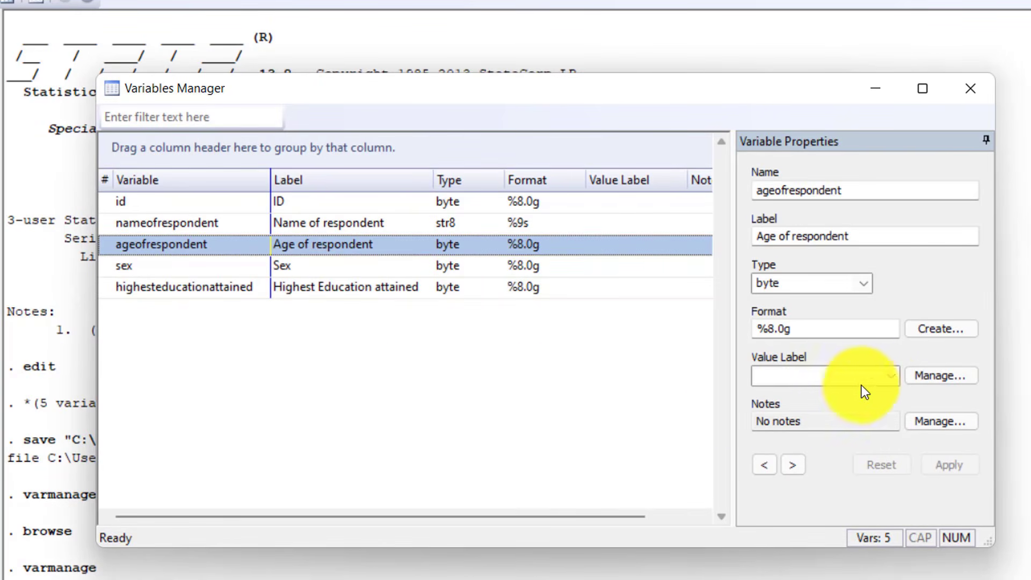
pyautogui.click(941, 380)
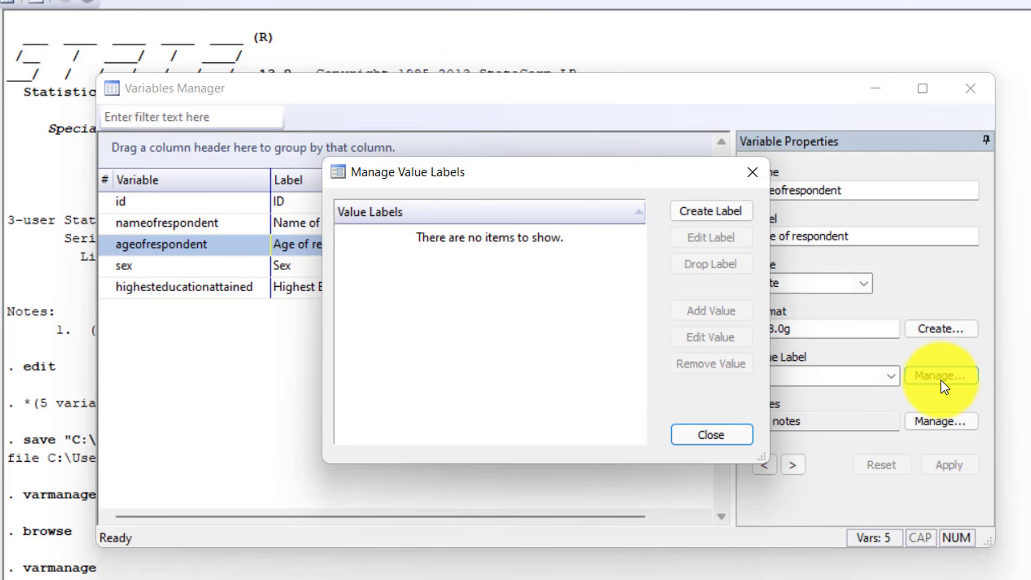
pyautogui.click(712, 215)
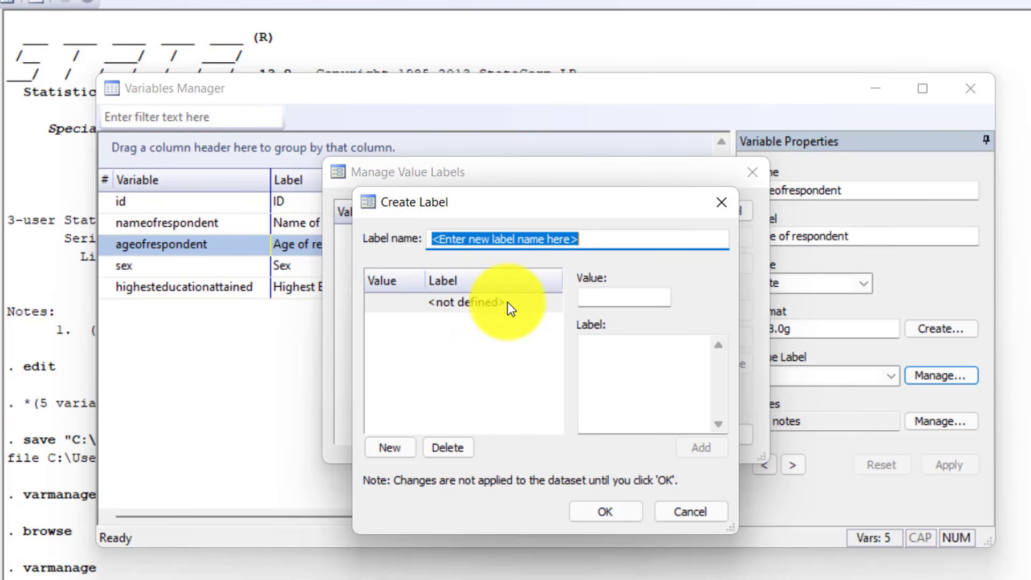
pyautogui.write('sex')
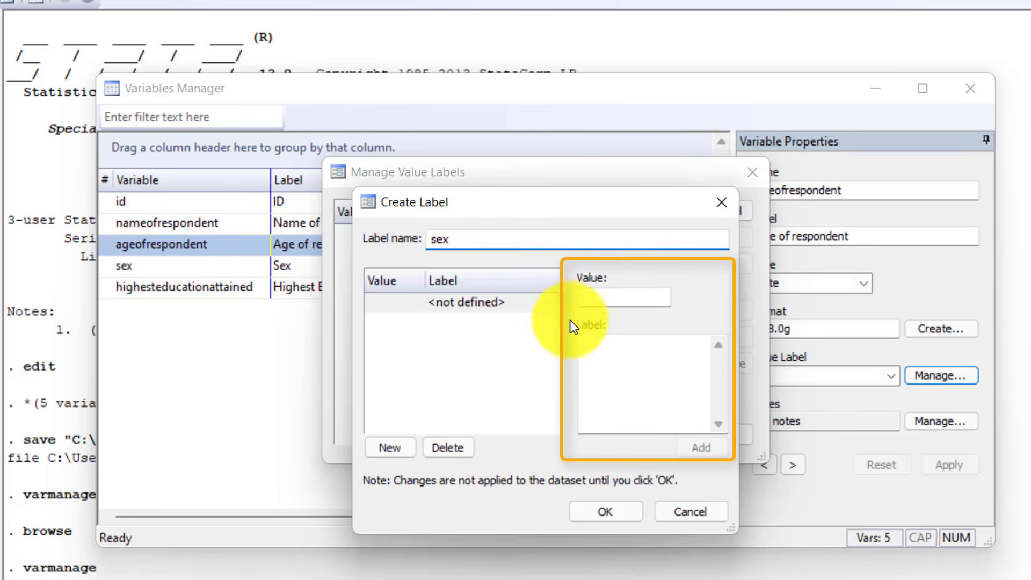
# Define 1 as Male and 2 as Female in the sex value label, save it and expand its entries.
pyautogui.click(652, 289)
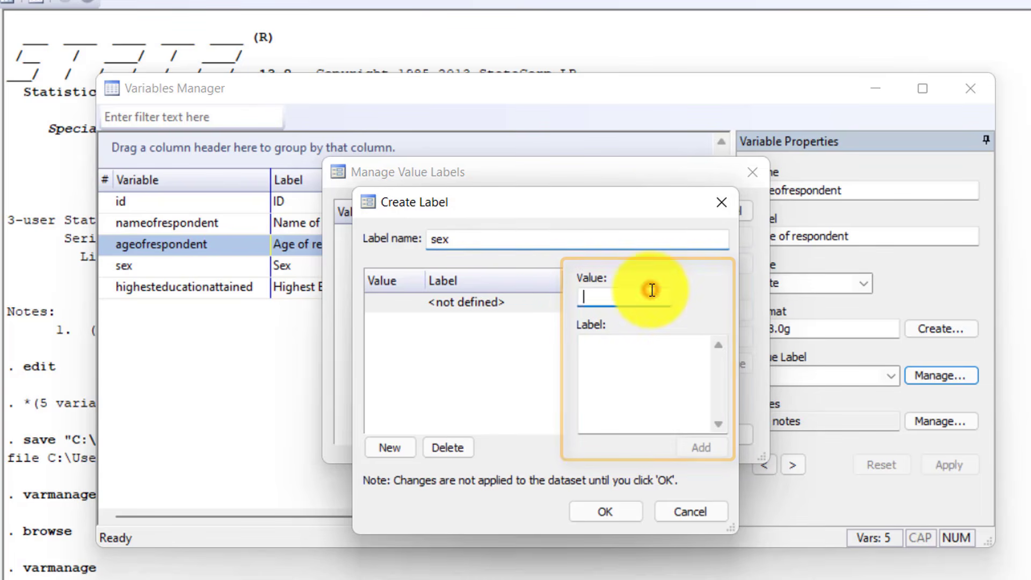
pyautogui.write('1')
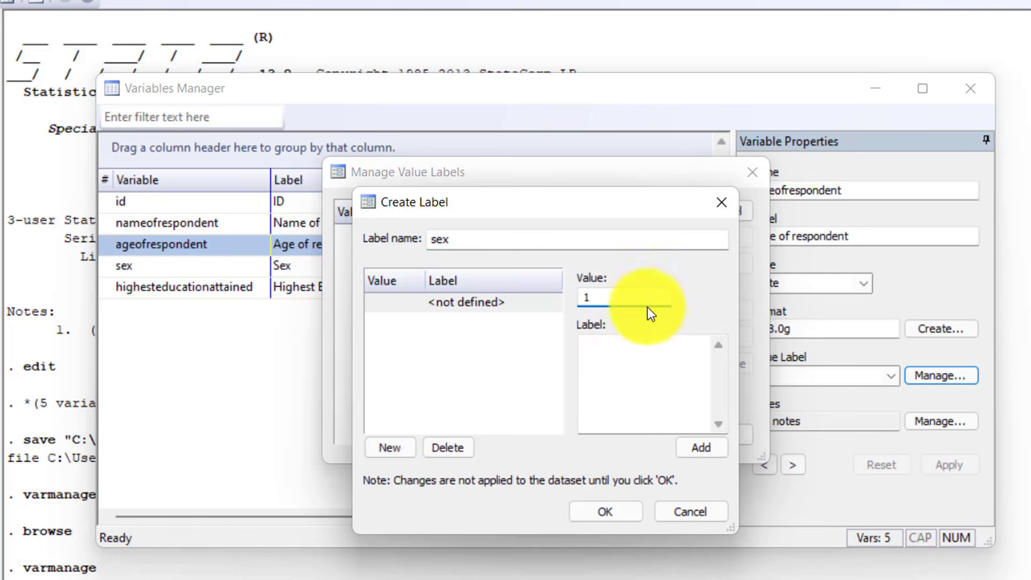
pyautogui.click(616, 376)
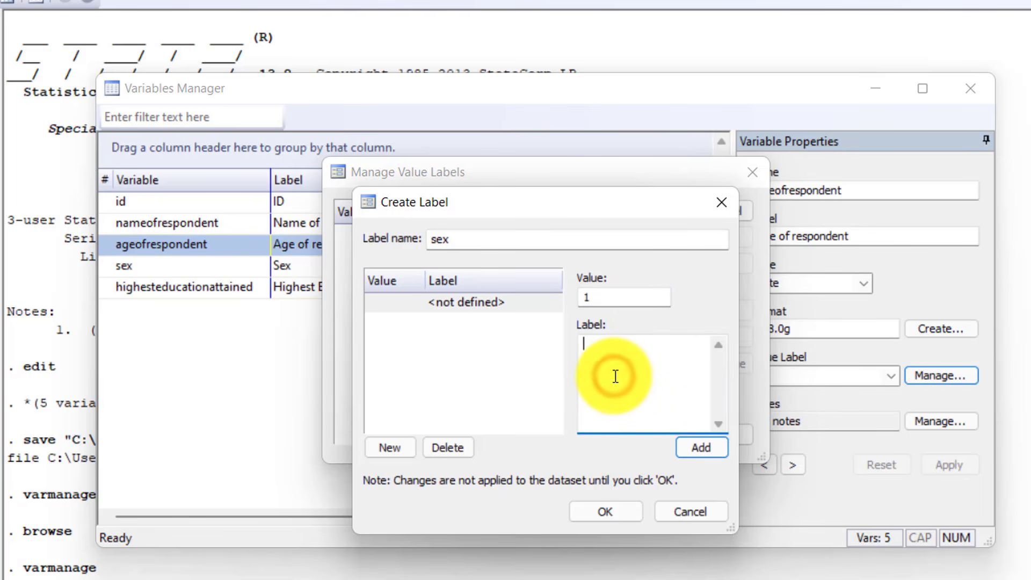
pyautogui.write('Male')
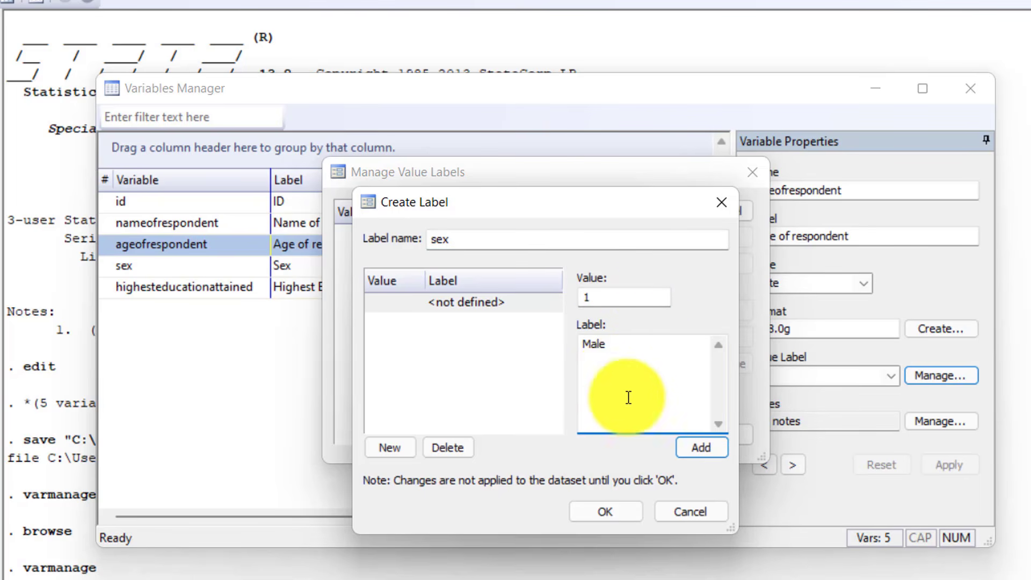
pyautogui.click(704, 450)
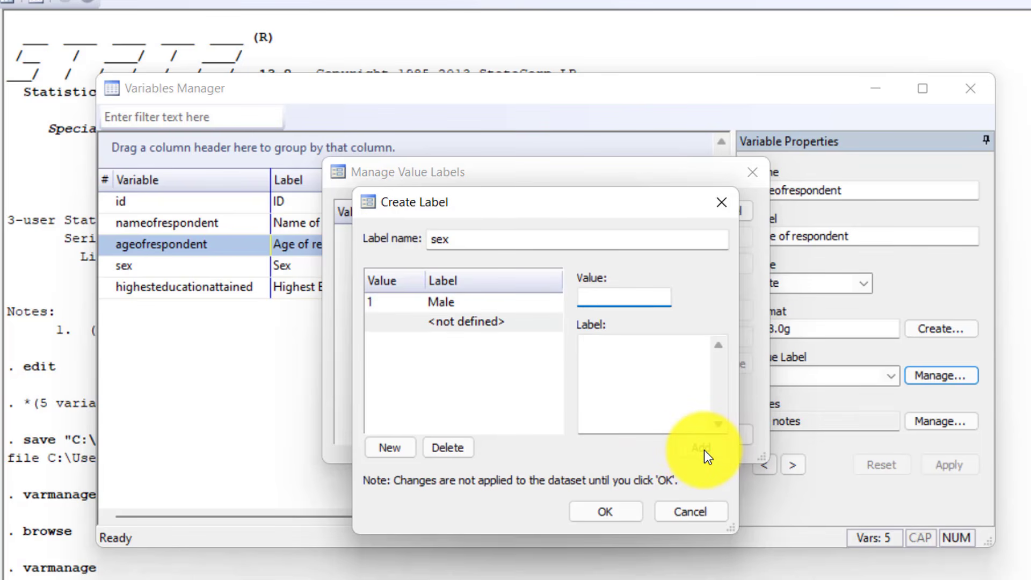
pyautogui.click(622, 294)
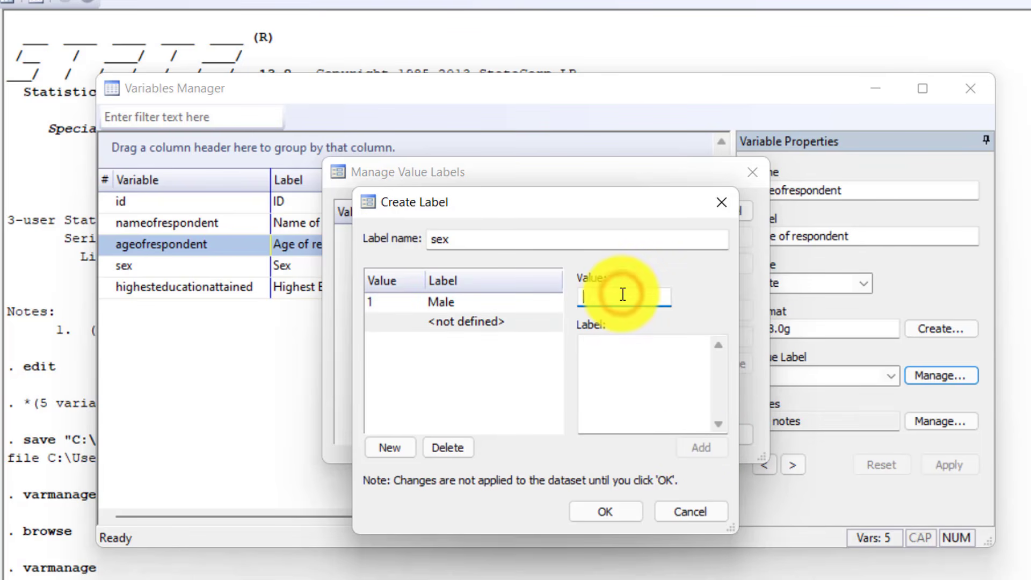
pyautogui.write('2')
pyautogui.click(645, 379)
pyautogui.write('Female')
pyautogui.click(691, 449)
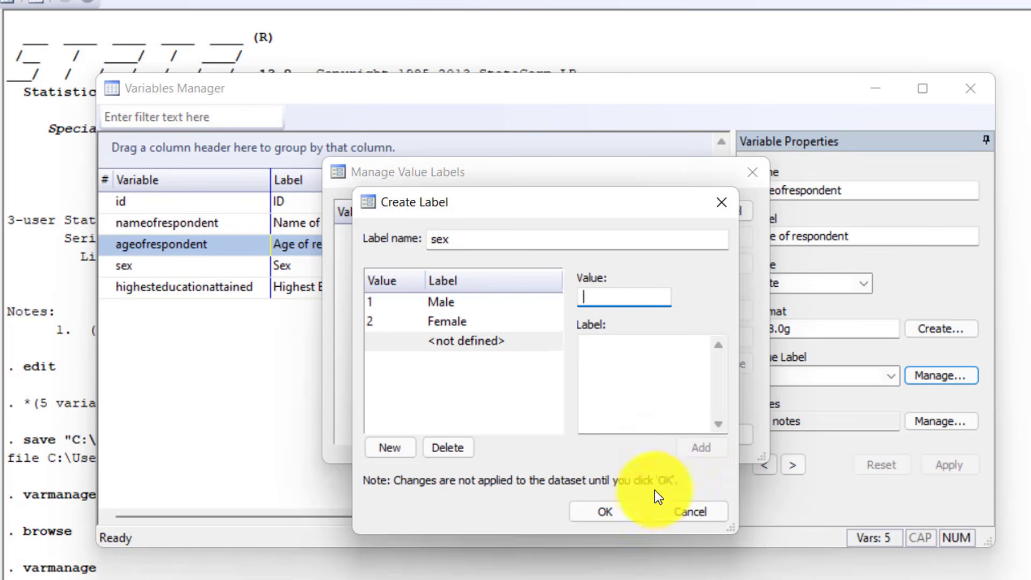
pyautogui.click(637, 510)
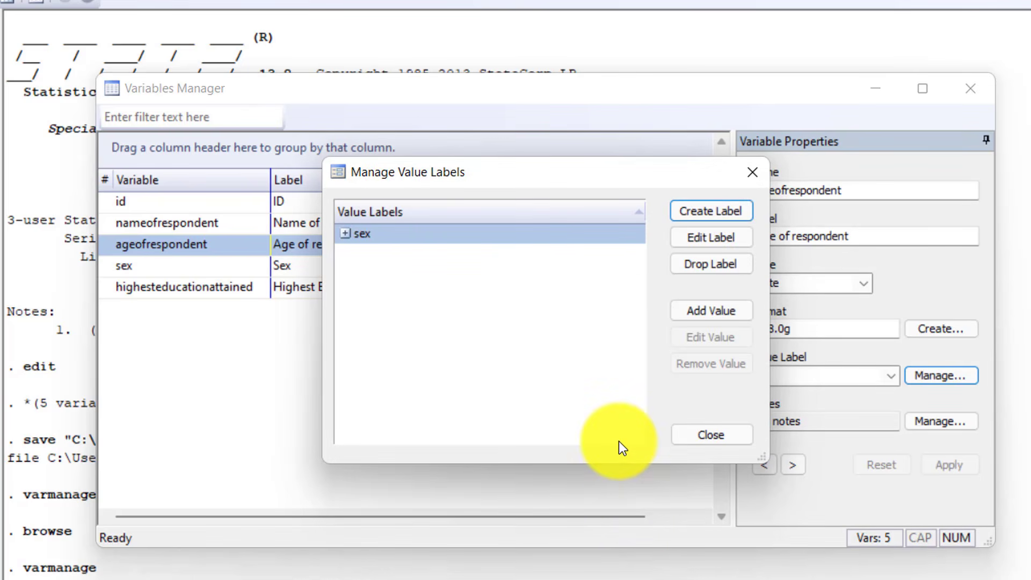
pyautogui.click(345, 235)
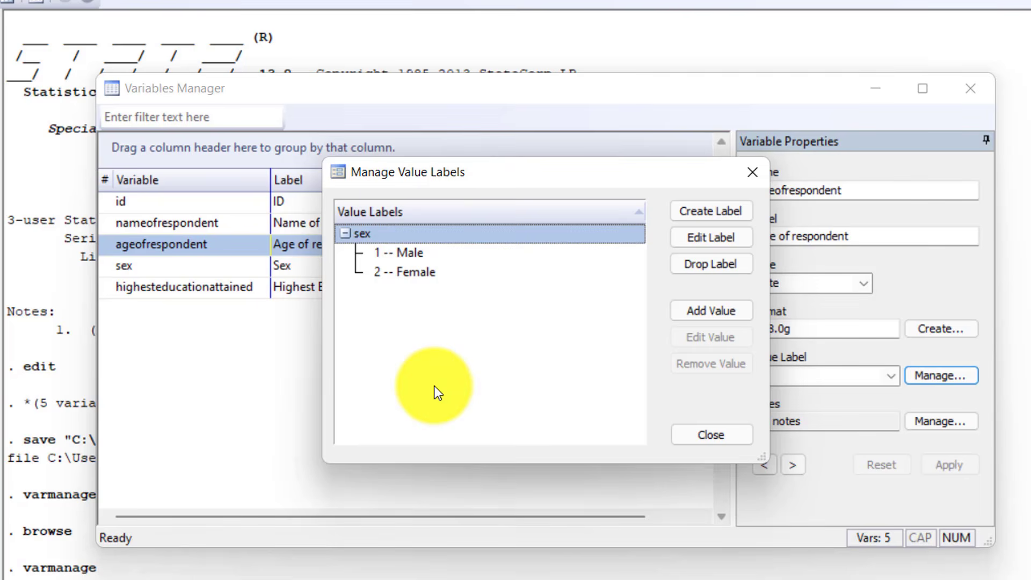
# Start a new value label named education and add the values 1 for None and 2 for Primary.
pyautogui.click(707, 217)
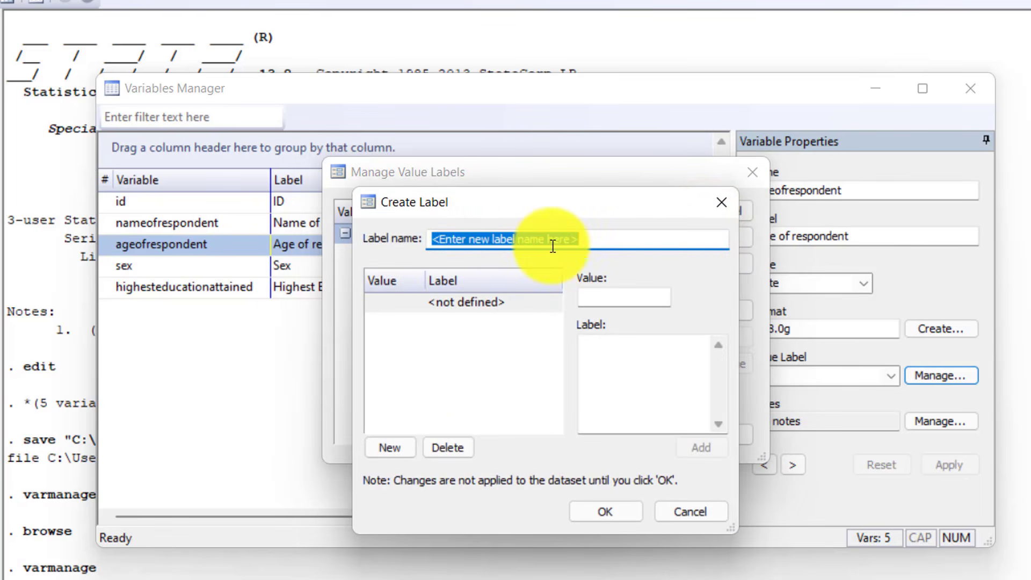
pyautogui.write('education')
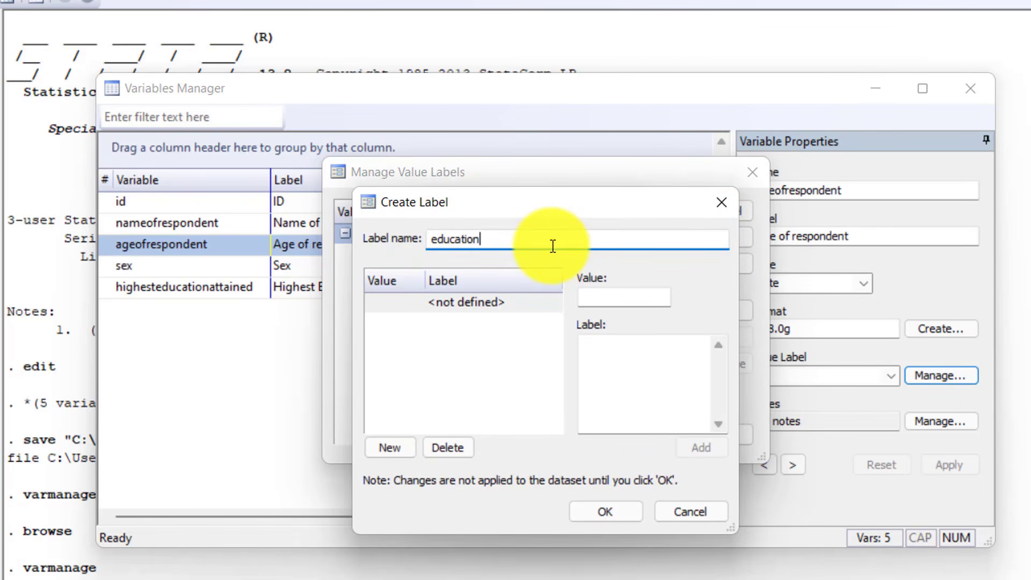
pyautogui.click(624, 298)
pyautogui.write('1')
pyautogui.press('Tab')
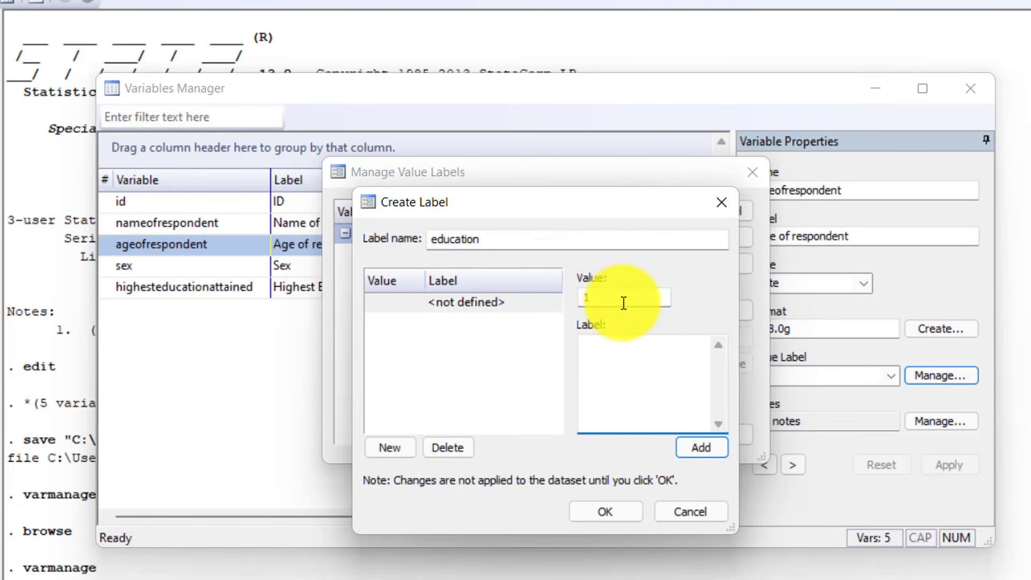
pyautogui.write('None')
pyautogui.click(703, 447)
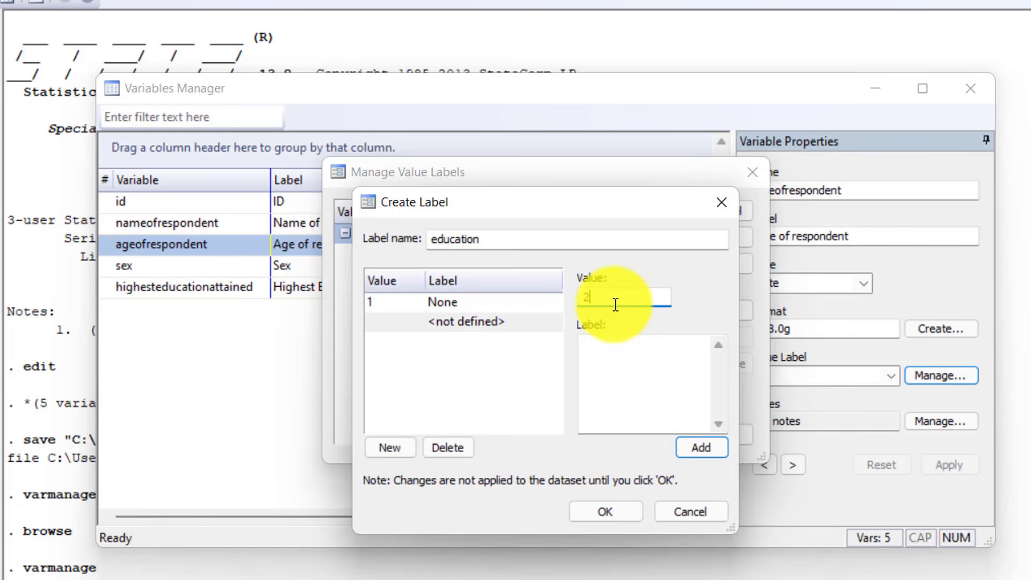
pyautogui.press('Tab')
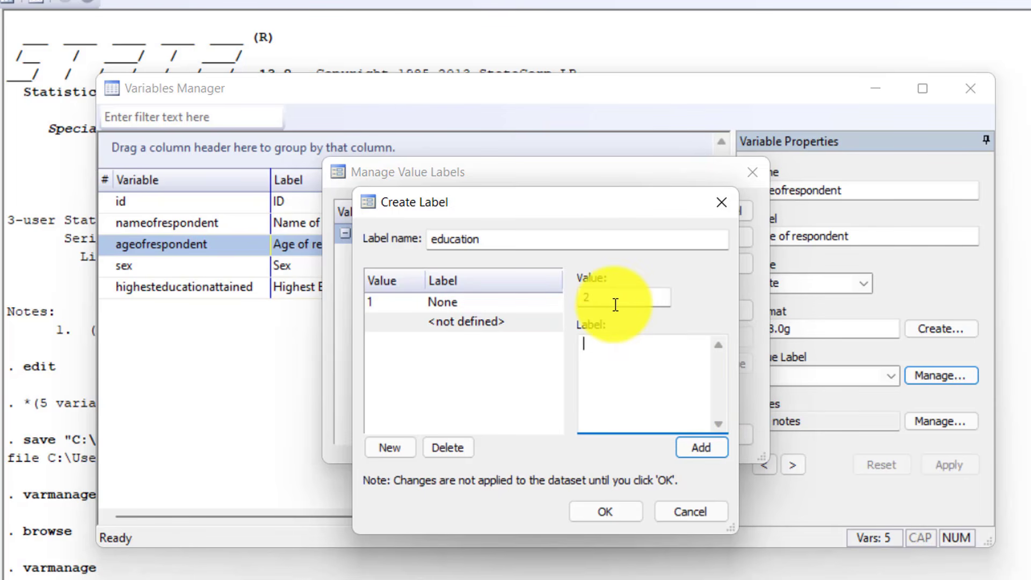
pyautogui.write('Primary')
pyautogui.press('Return')
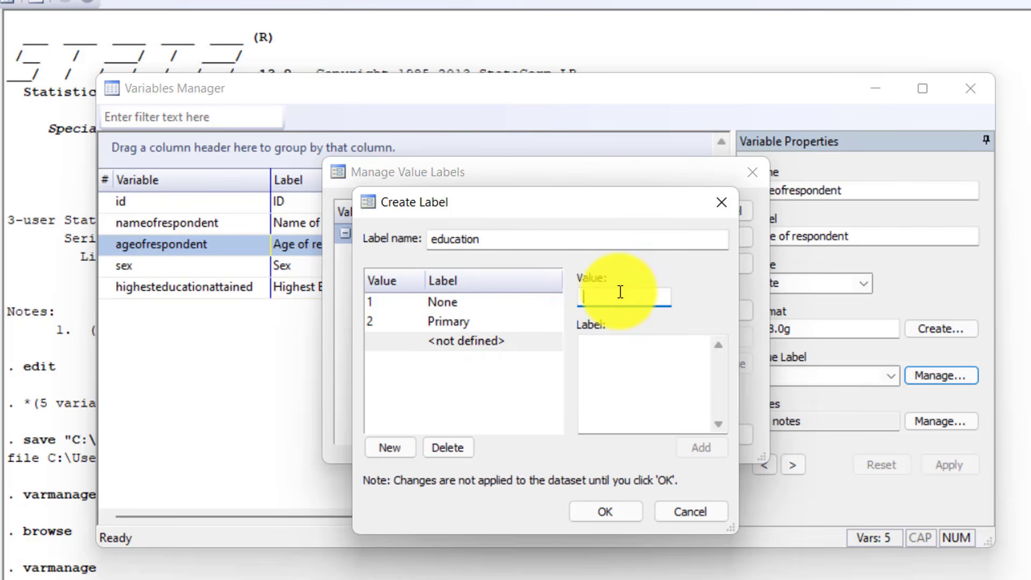
# Add the values 3 for Secondary and 4 for Tertiary to the education label and save the label.
pyautogui.write('3')
pyautogui.press('Tab')
pyautogui.write('S')
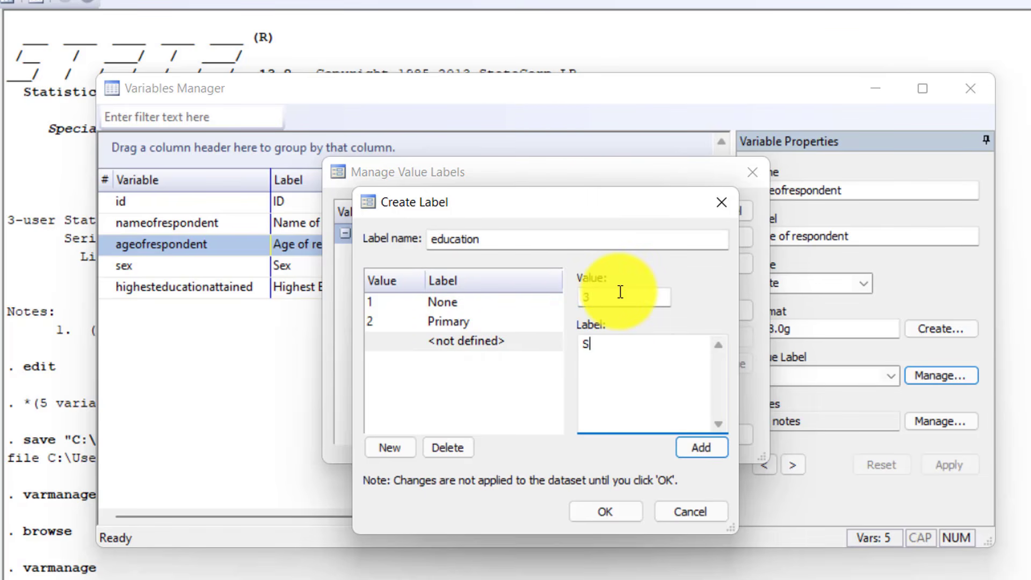
pyautogui.write('econday')
pyautogui.press('BackSpace')
pyautogui.write('ry')
pyautogui.press('Return')
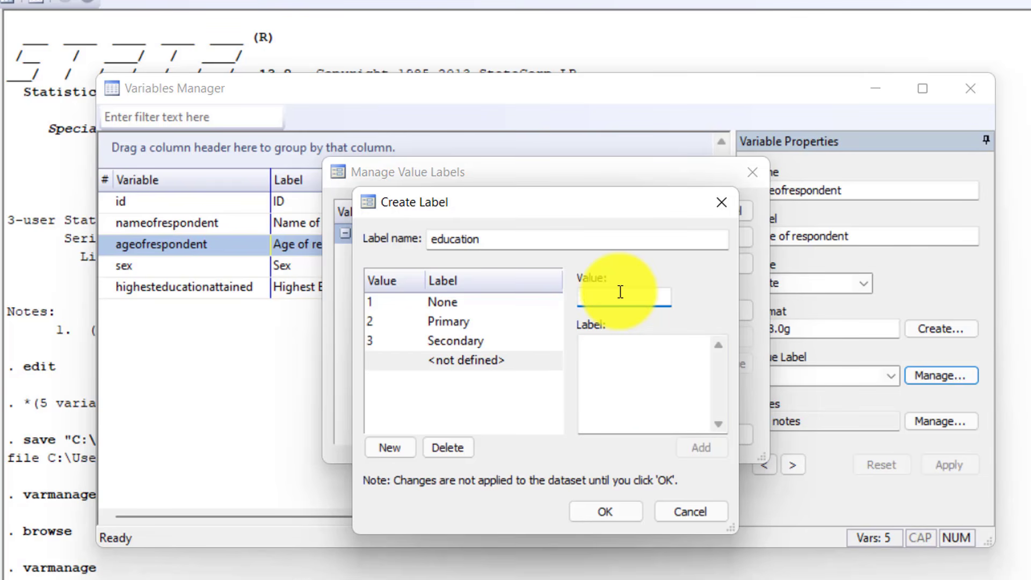
pyautogui.write('4')
pyautogui.press('Tab')
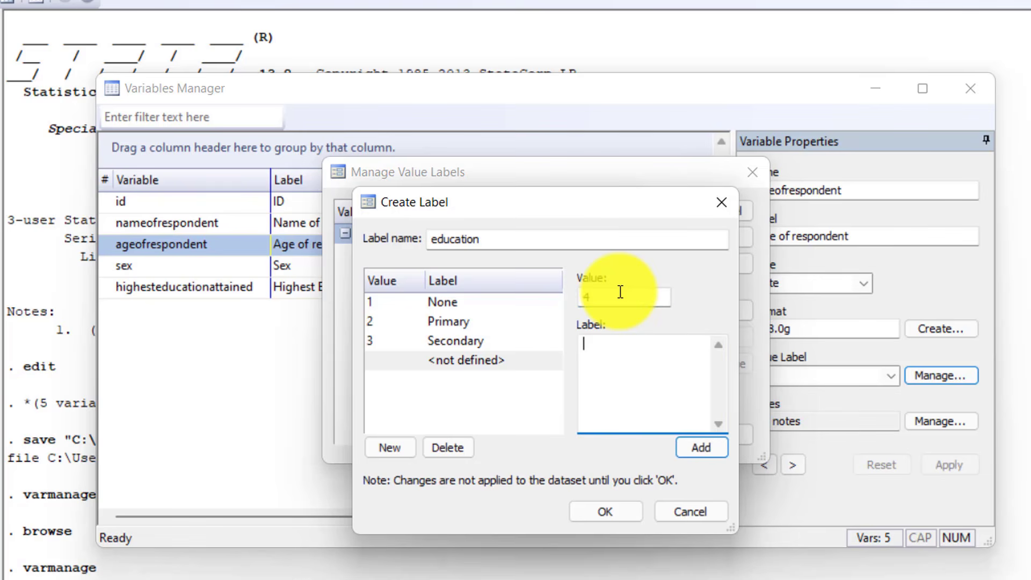
pyautogui.write('Tertiary')
pyautogui.press('Return')
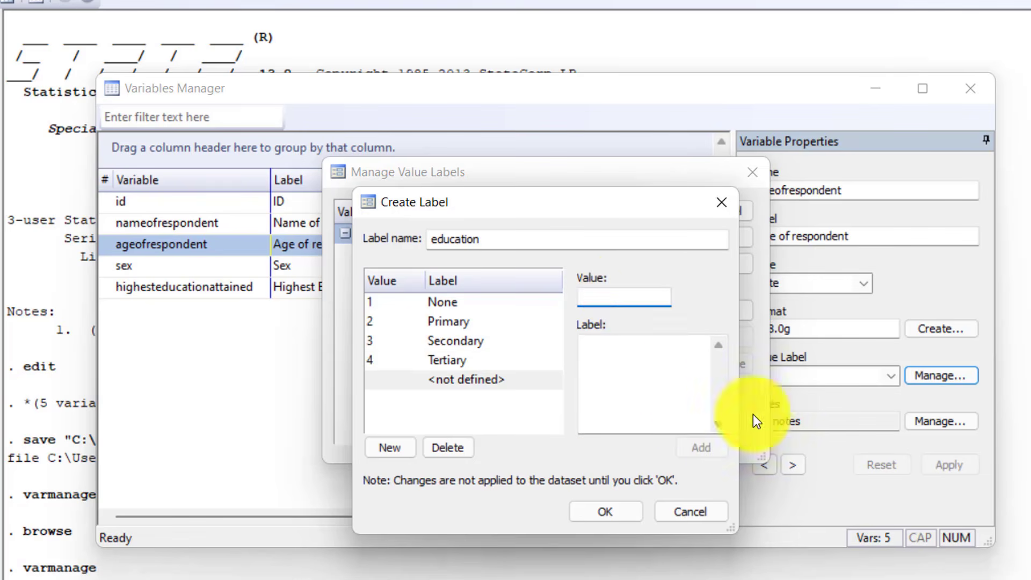
pyautogui.click(621, 513)
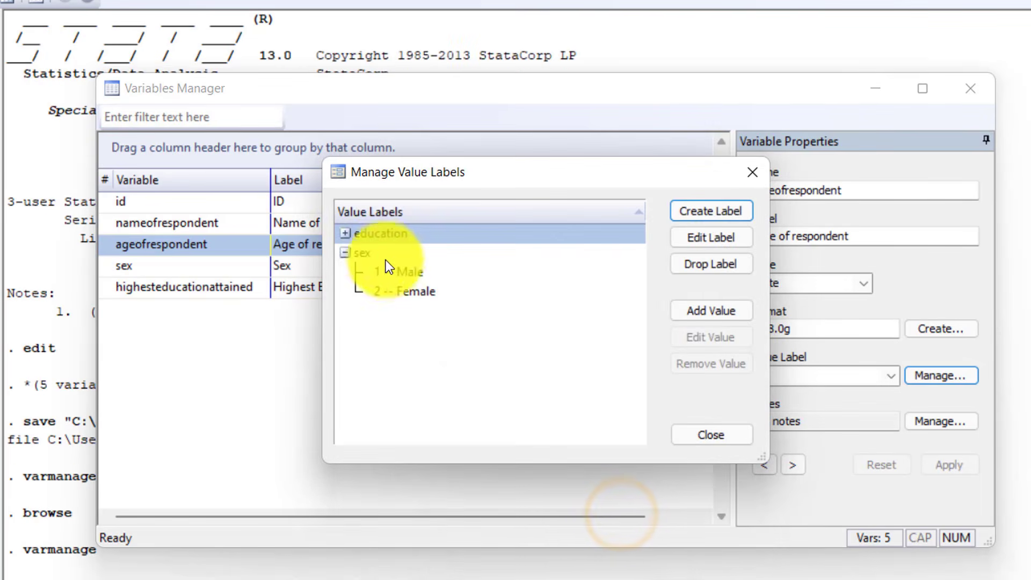
# Expand the education label's entries, leave the value label manager and assign the sex value label to the sex variable.
pyautogui.click(346, 235)
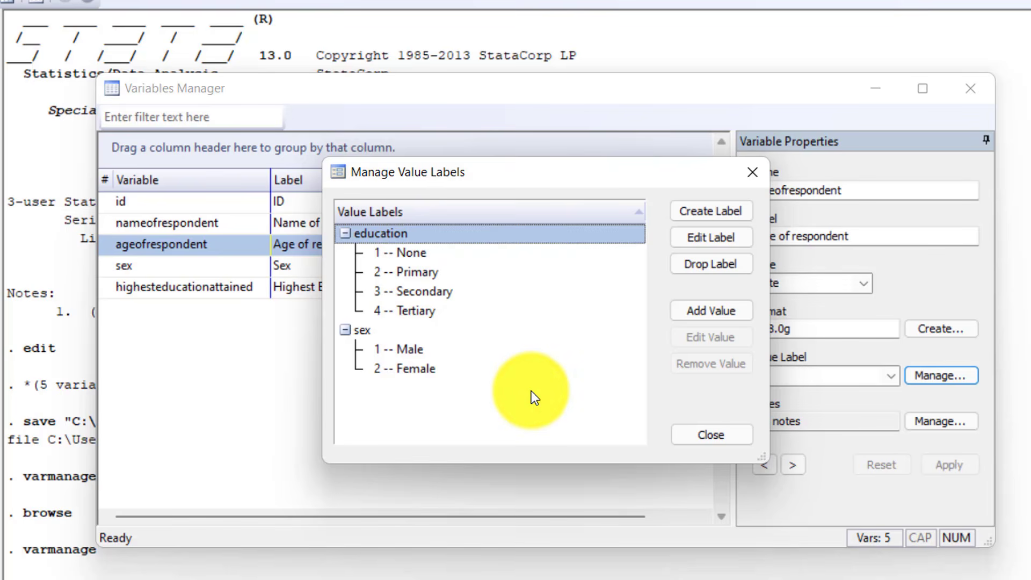
pyautogui.click(753, 173)
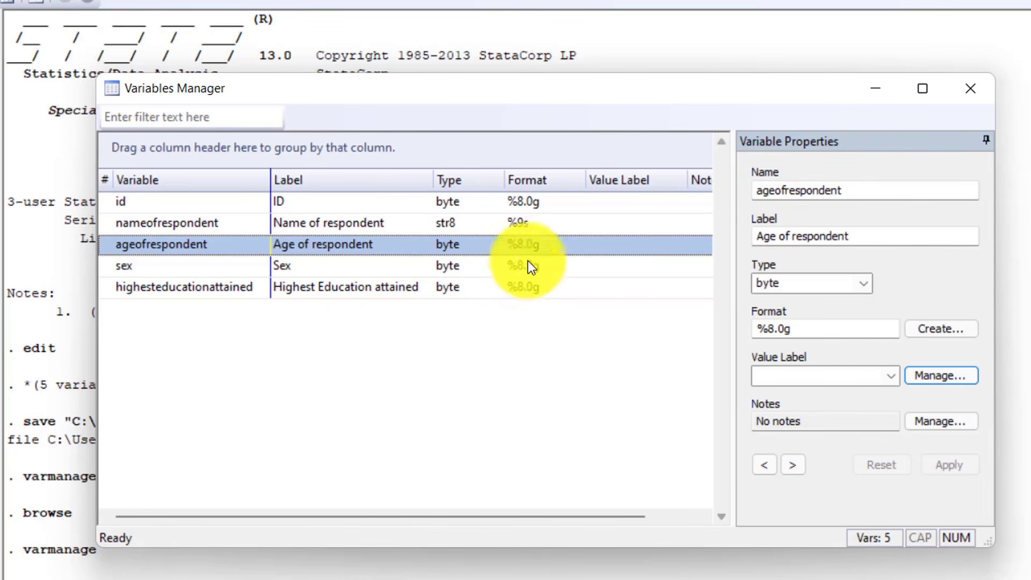
pyautogui.click(233, 268)
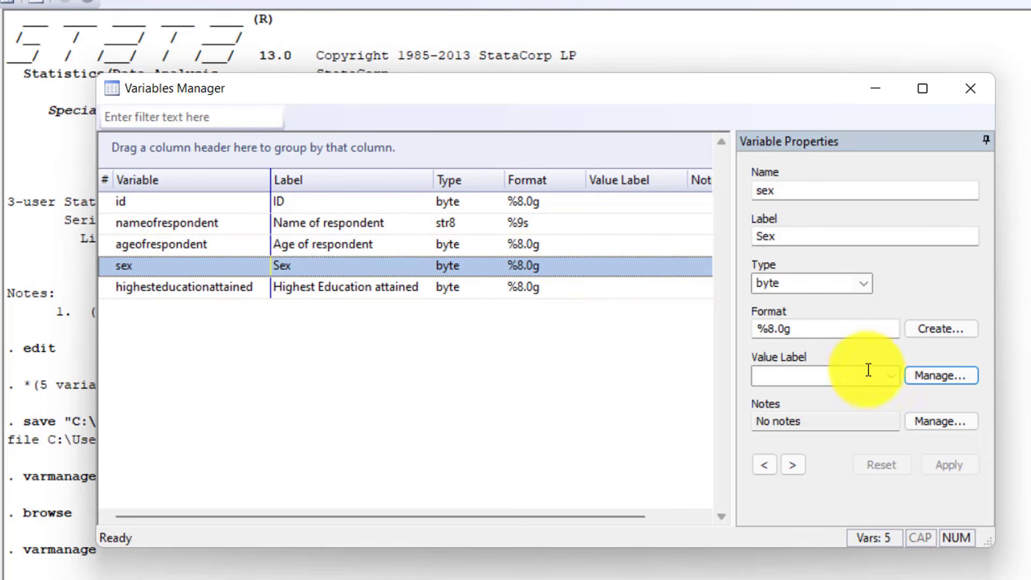
pyautogui.click(891, 376)
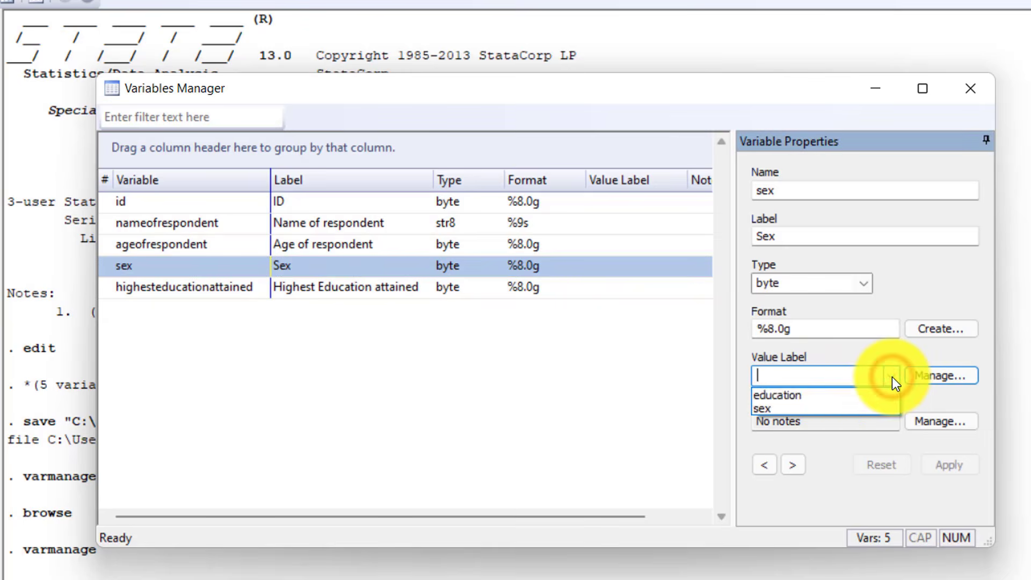
pyautogui.click(814, 408)
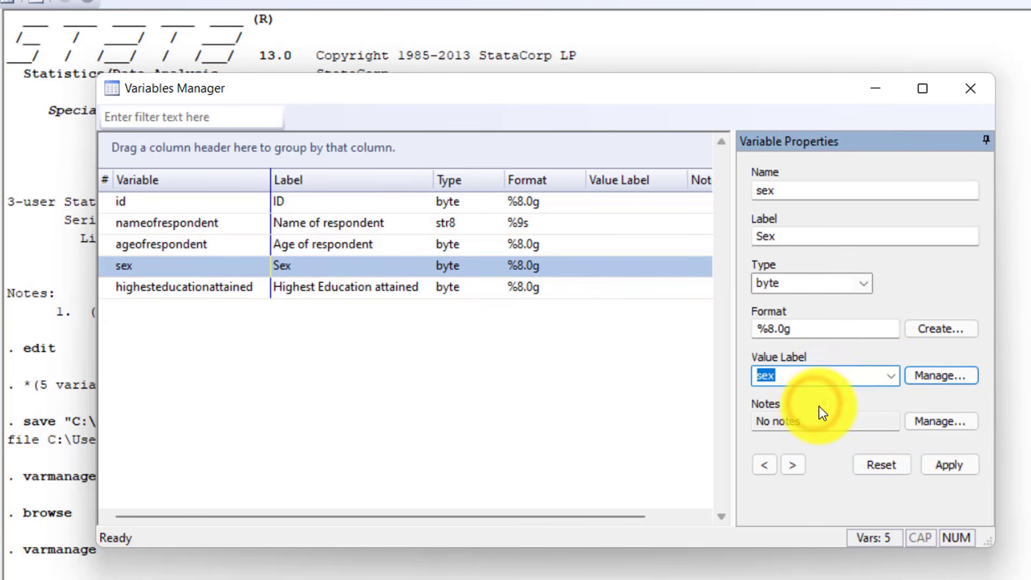
pyautogui.click(948, 466)
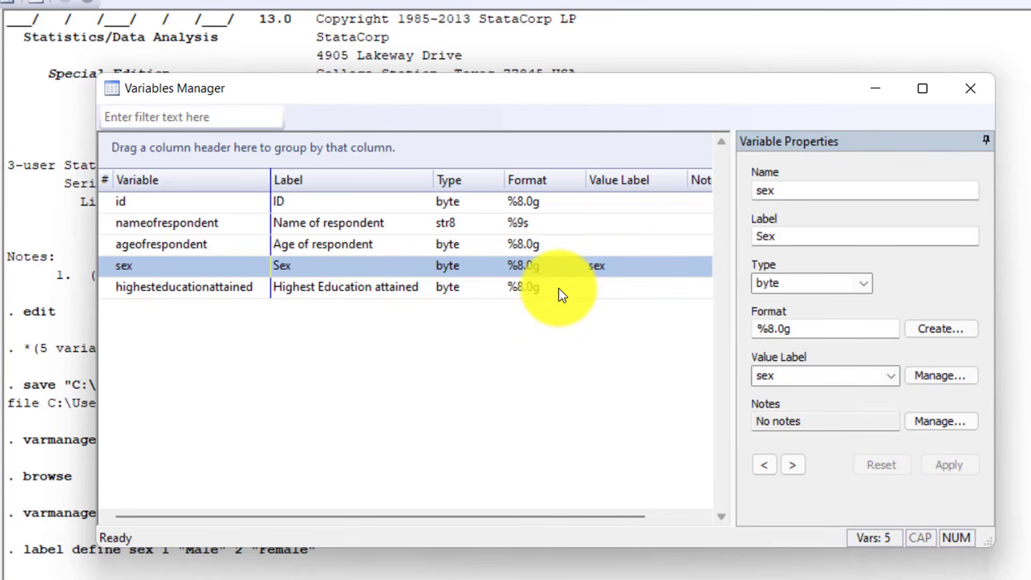
# Assign the education value label to the highesteducationattained variable and apply the change.
pyautogui.click(217, 288)
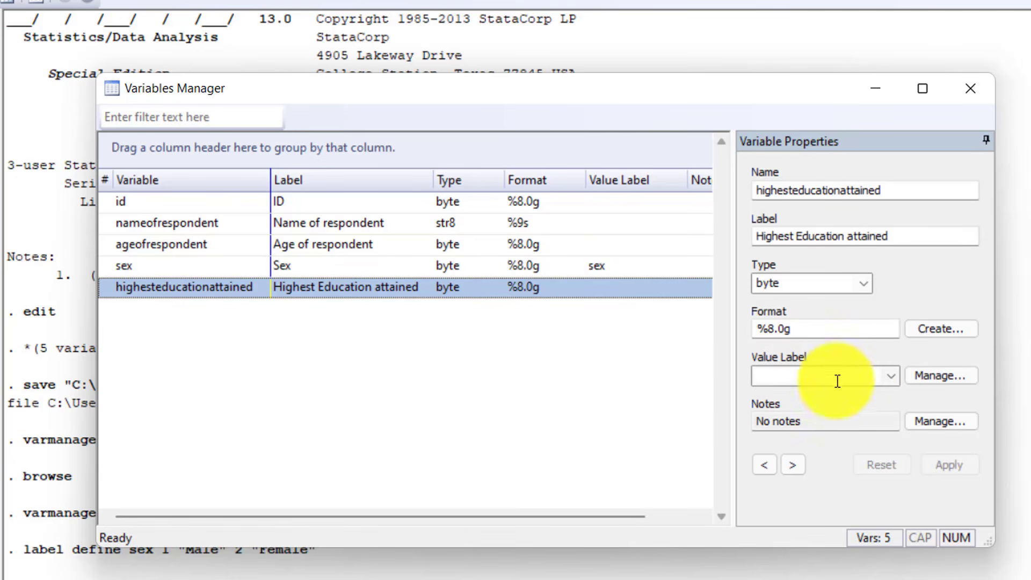
pyautogui.click(891, 376)
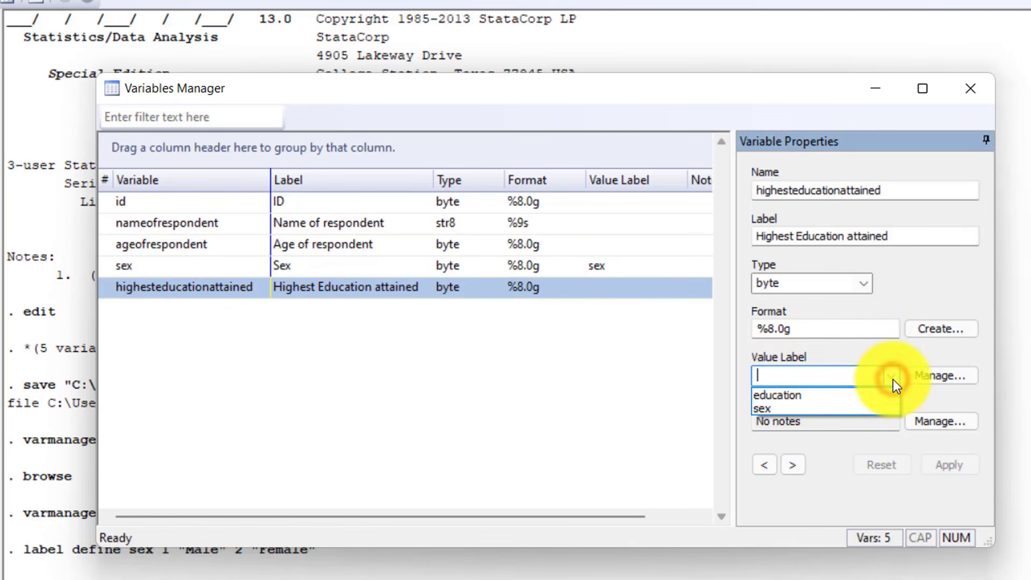
pyautogui.click(848, 394)
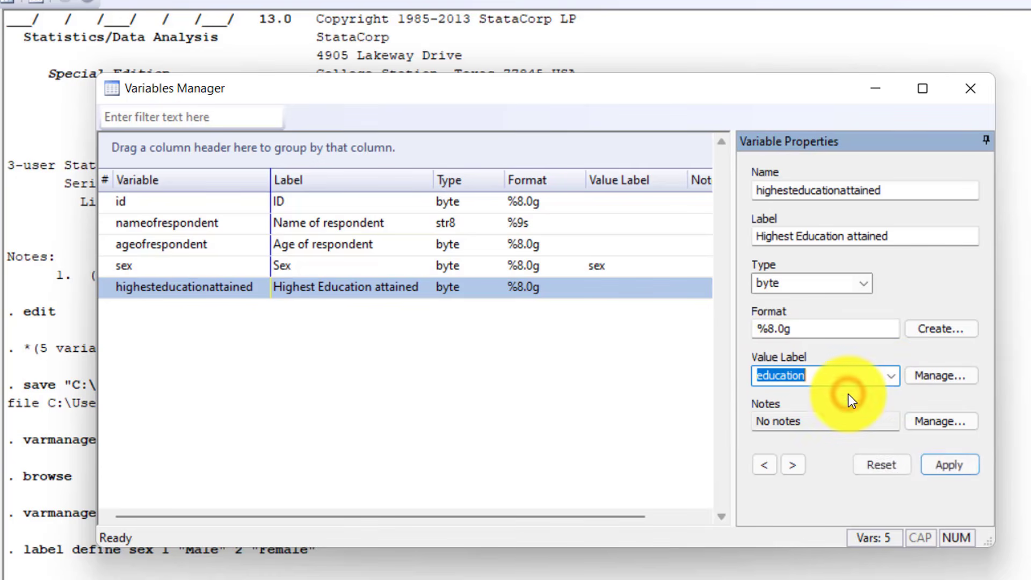
pyautogui.click(947, 467)
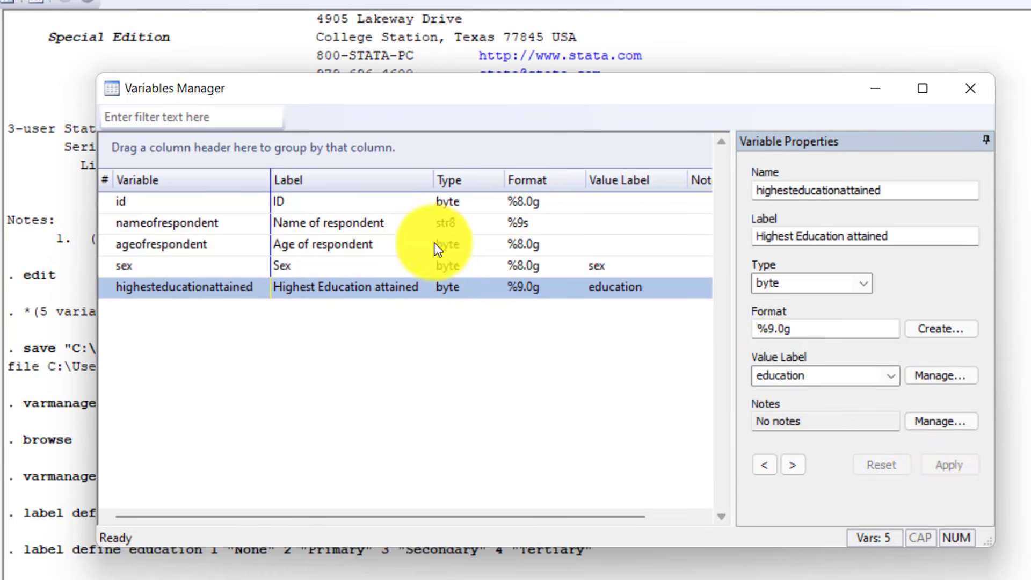
# Run the browse command to inspect the labelled sex and education data, and minimize the data view when done.
pyautogui.click(627, 417)
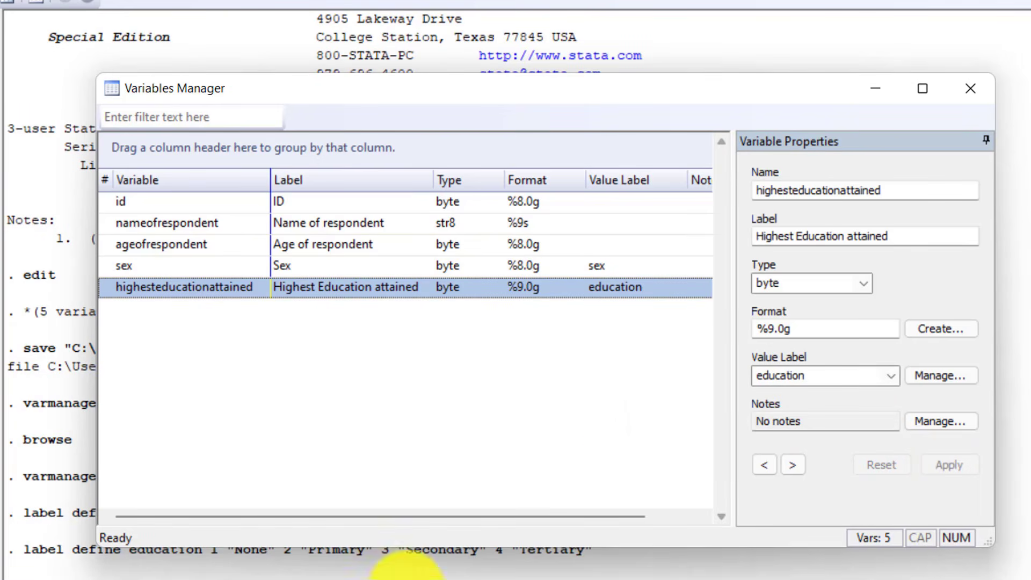
pyautogui.click(414, 571)
pyautogui.click(385, 539)
pyautogui.write('br')
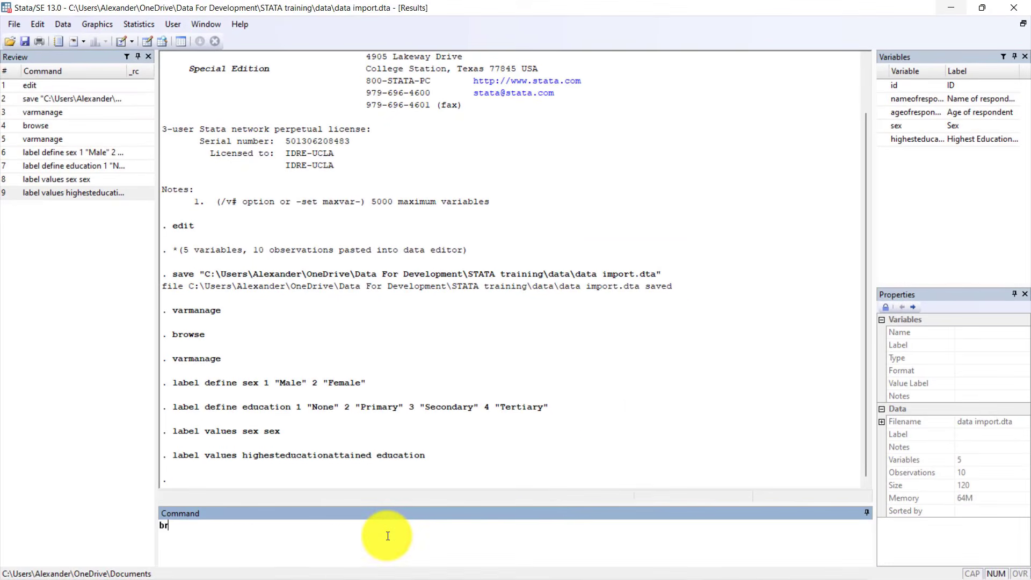
pyautogui.write('owse')
pyautogui.press('Return')
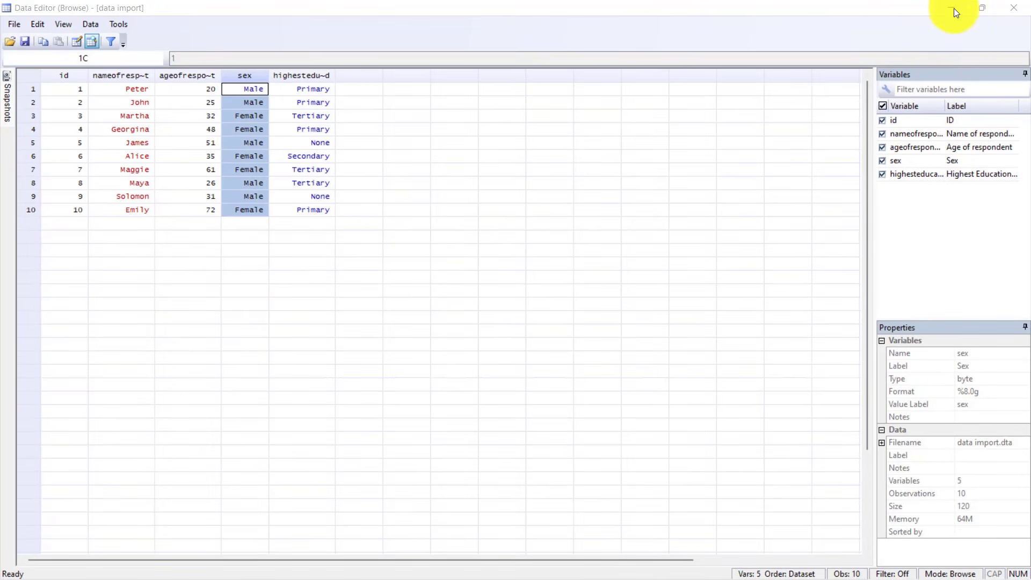
pyautogui.click(949, 11)
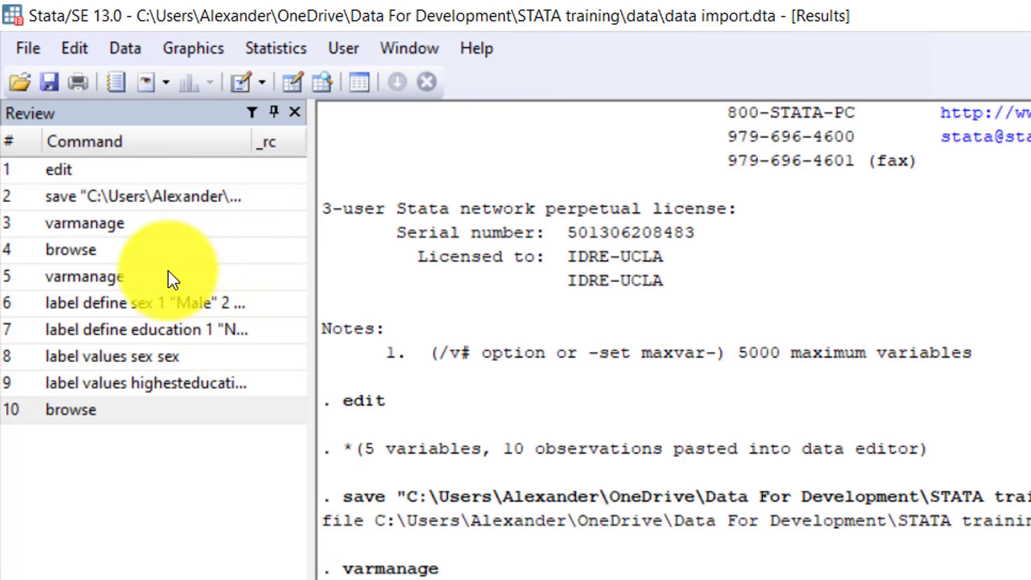
# Rerun varmanage from the command history and add the note "Here is a note" to the id variable.
pyautogui.click(120, 278)
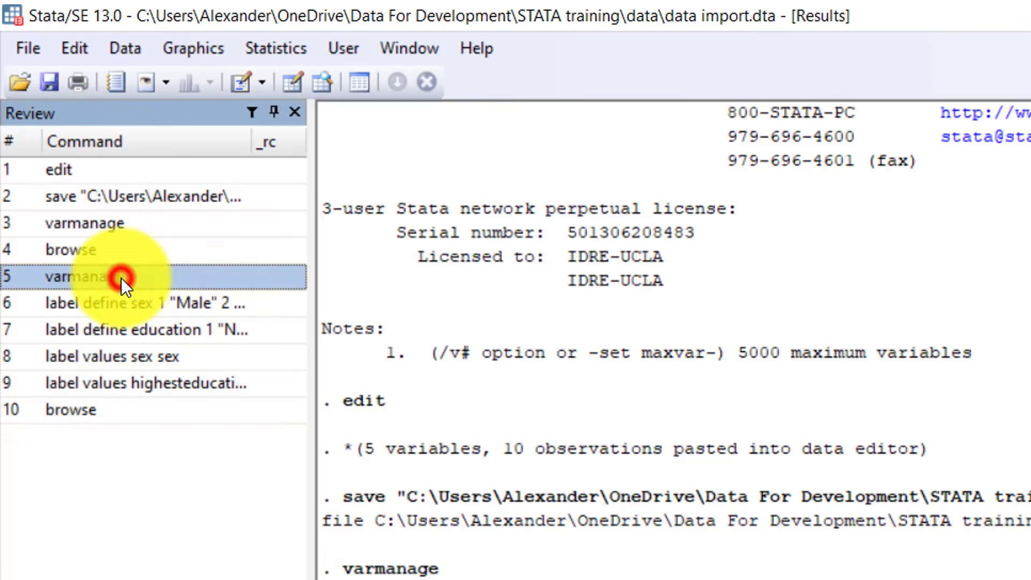
pyautogui.doubleClick(121, 278)
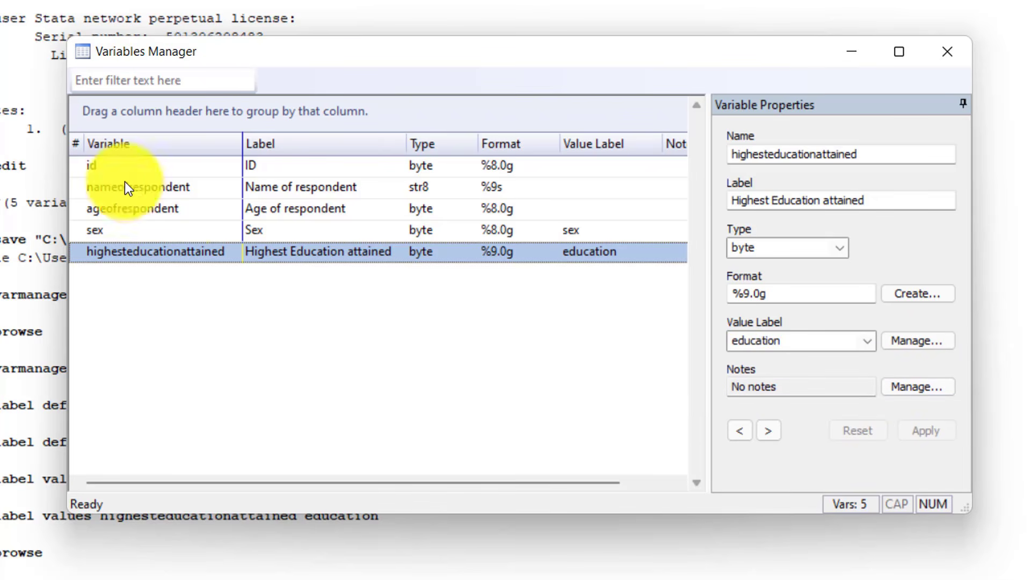
pyautogui.click(110, 167)
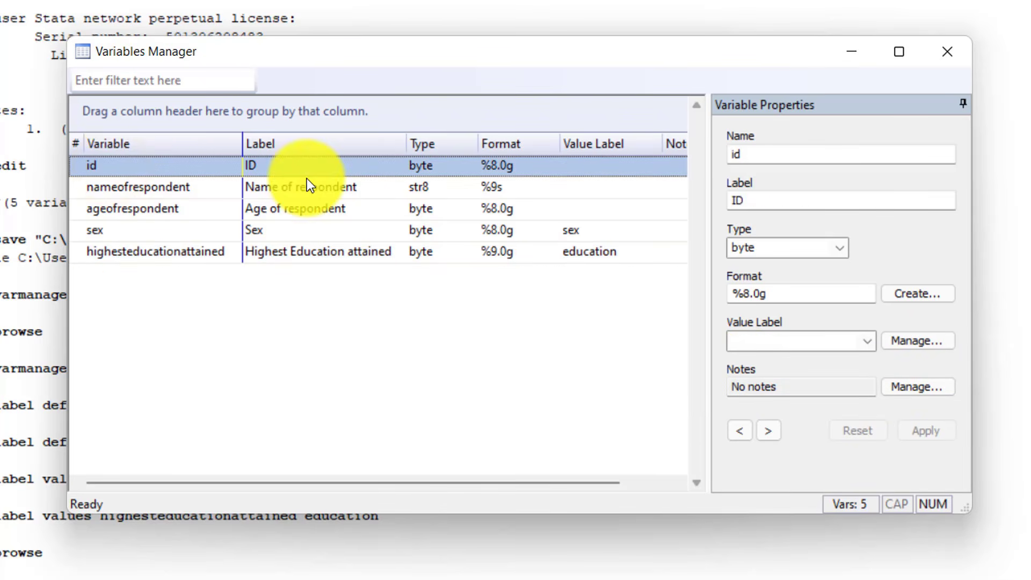
pyautogui.click(936, 388)
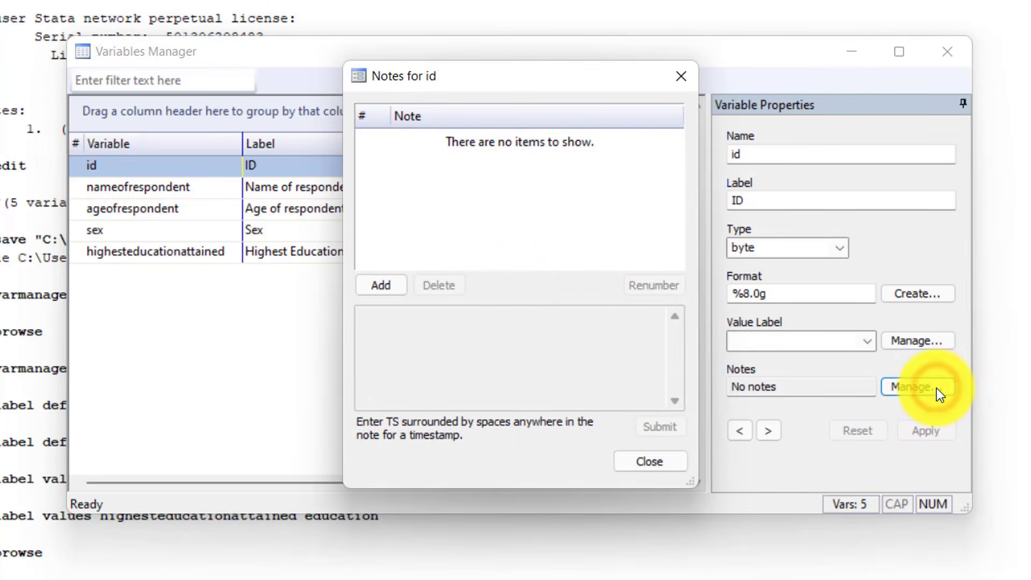
pyautogui.click(393, 284)
pyautogui.click(404, 322)
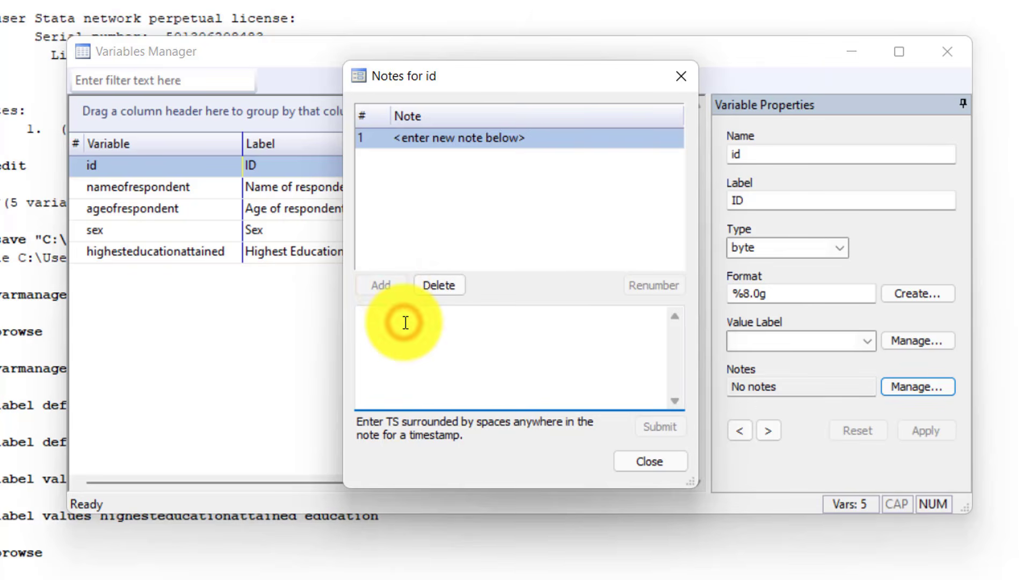
pyautogui.write('Here is a note')
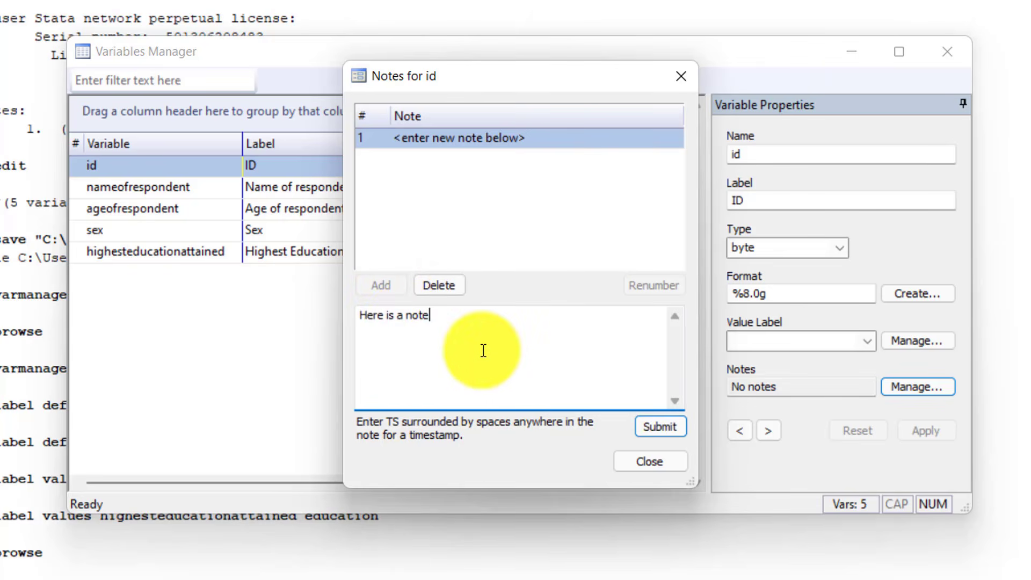
pyautogui.click(657, 426)
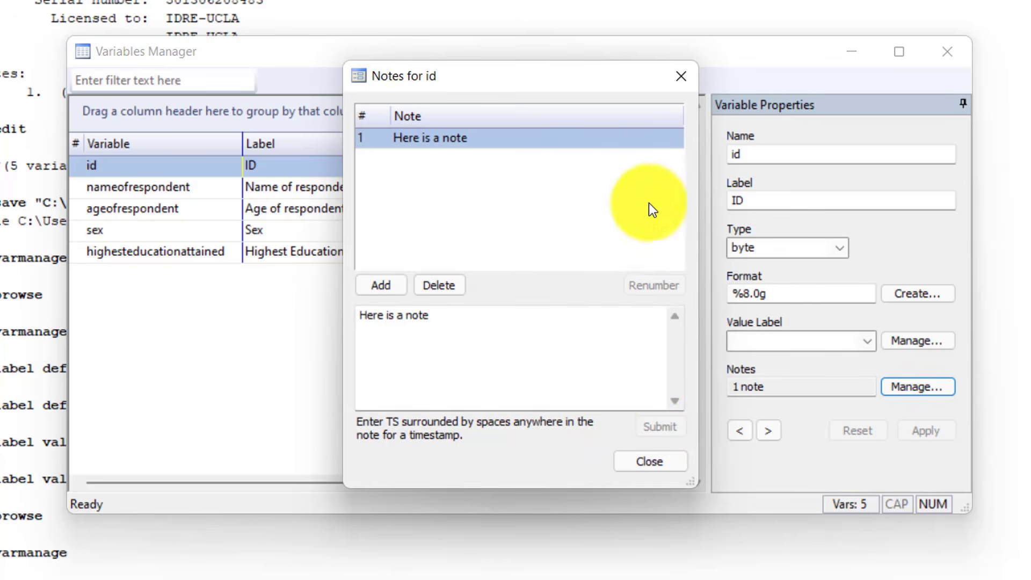
pyautogui.click(681, 79)
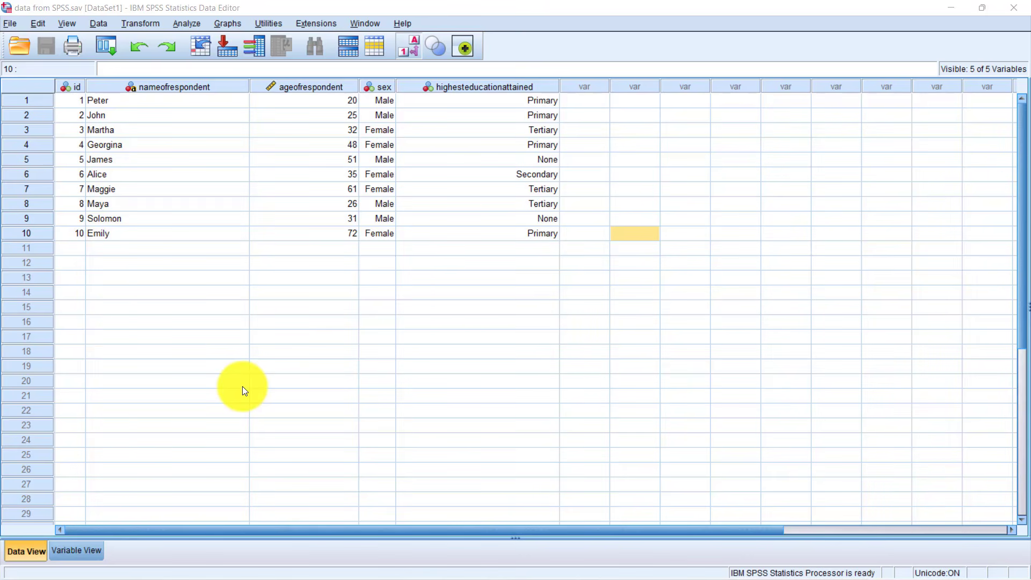
# In SPSS, start saving a copy of the open dataset with the file type Stata Version 13 SE (*.dta).
pyautogui.click(307, 277)
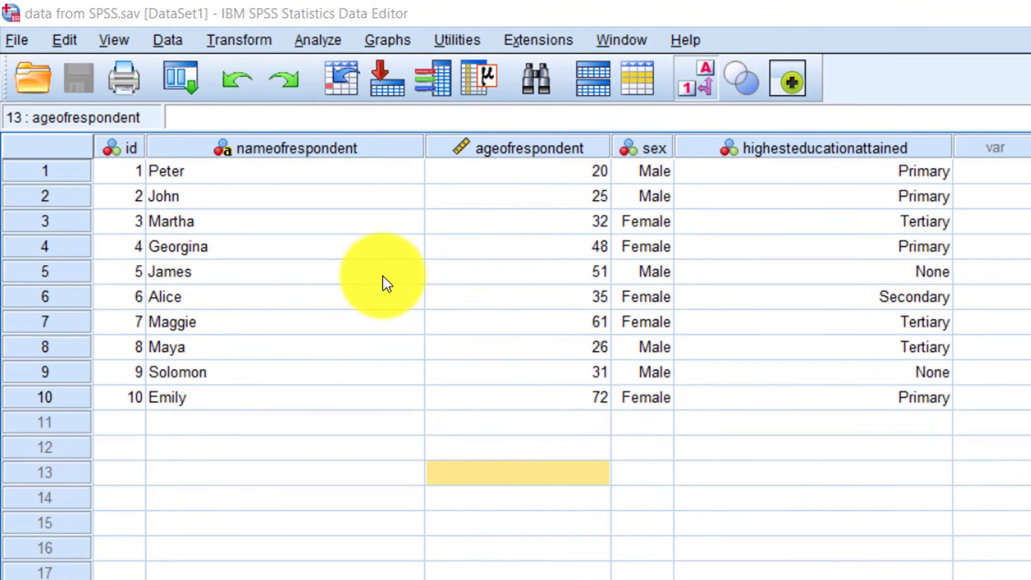
pyautogui.click(20, 41)
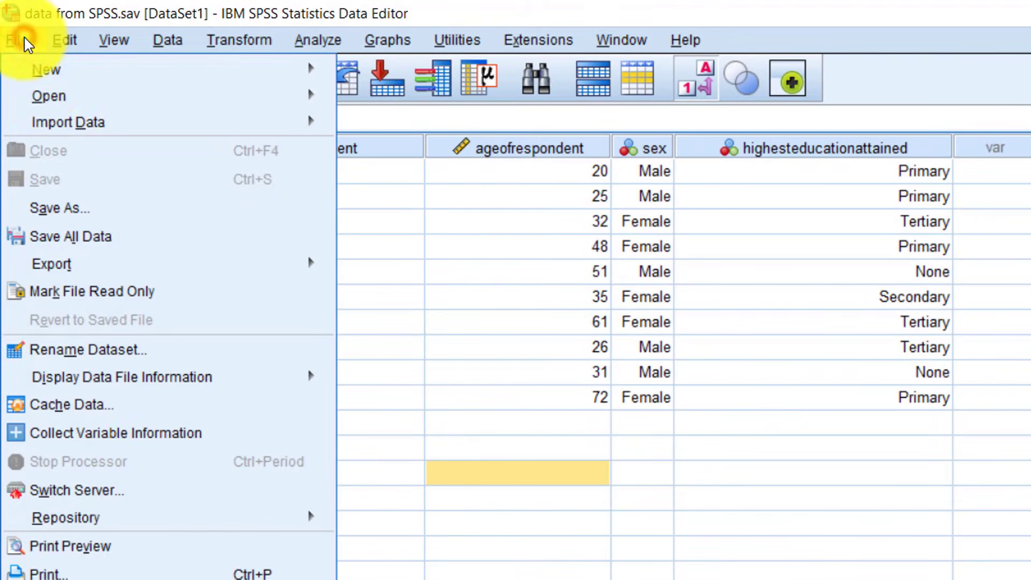
pyautogui.click(64, 204)
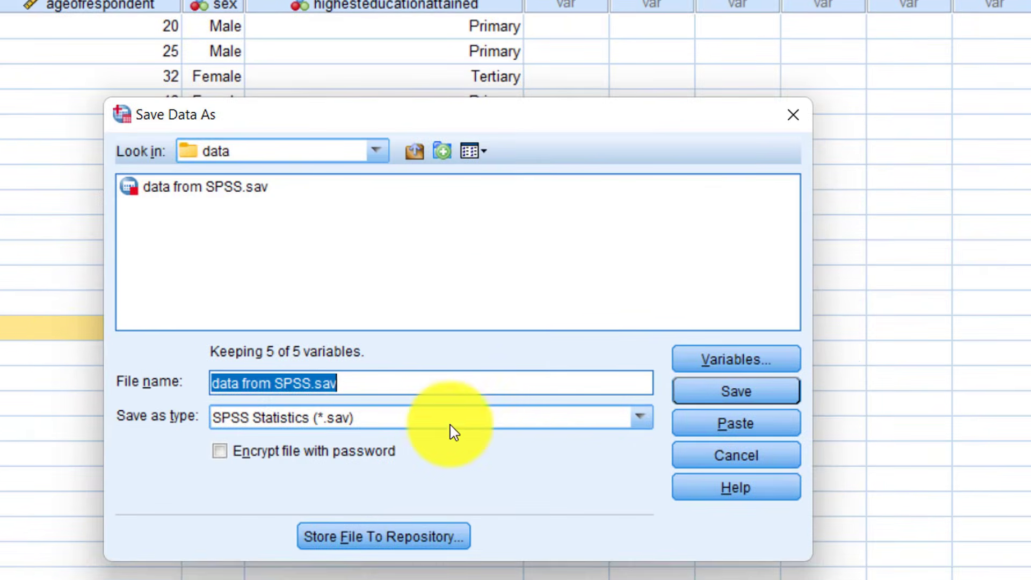
pyautogui.click(638, 421)
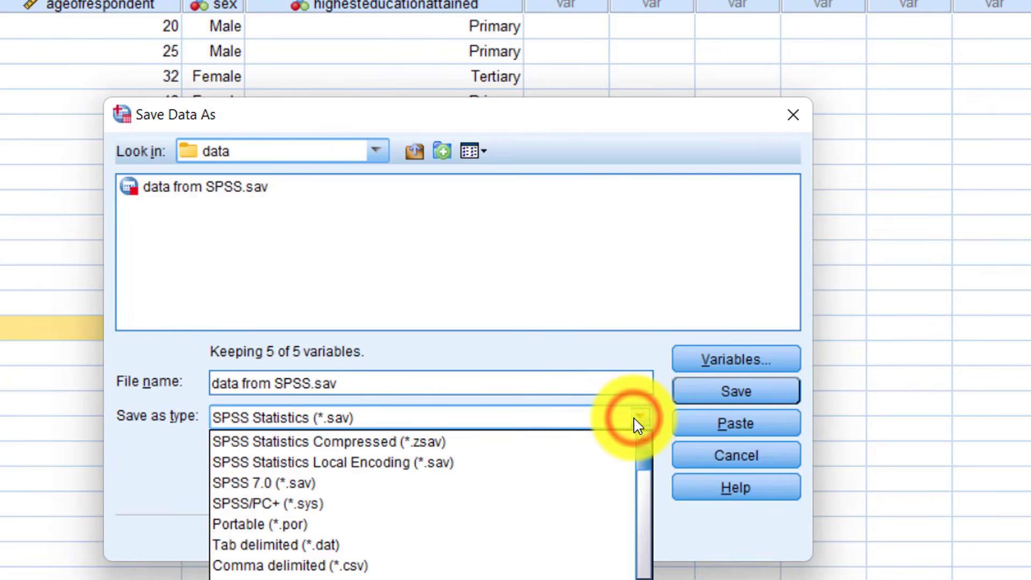
pyautogui.scroll(-6, 400, 507)
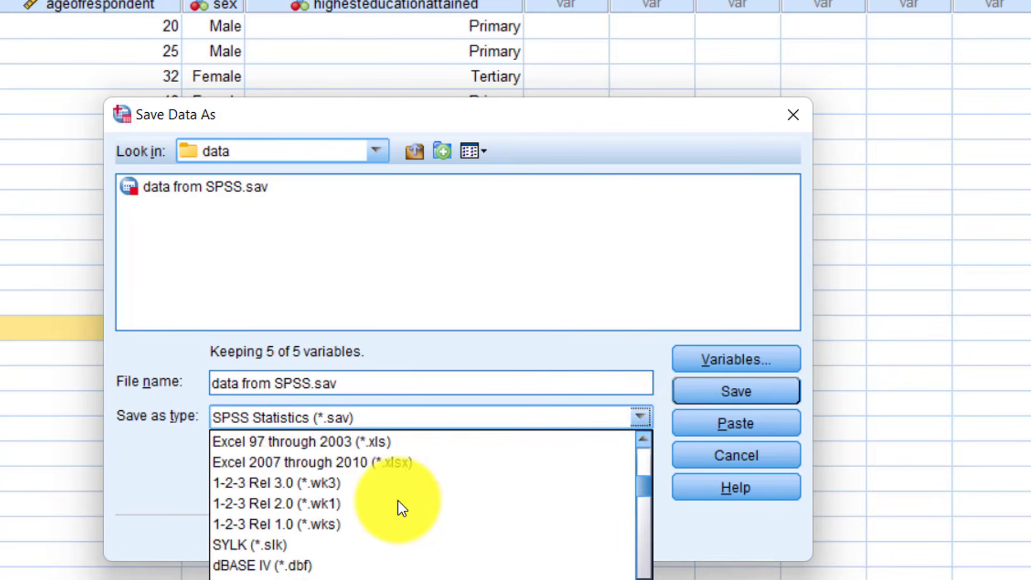
pyautogui.scroll(-7, 400, 508)
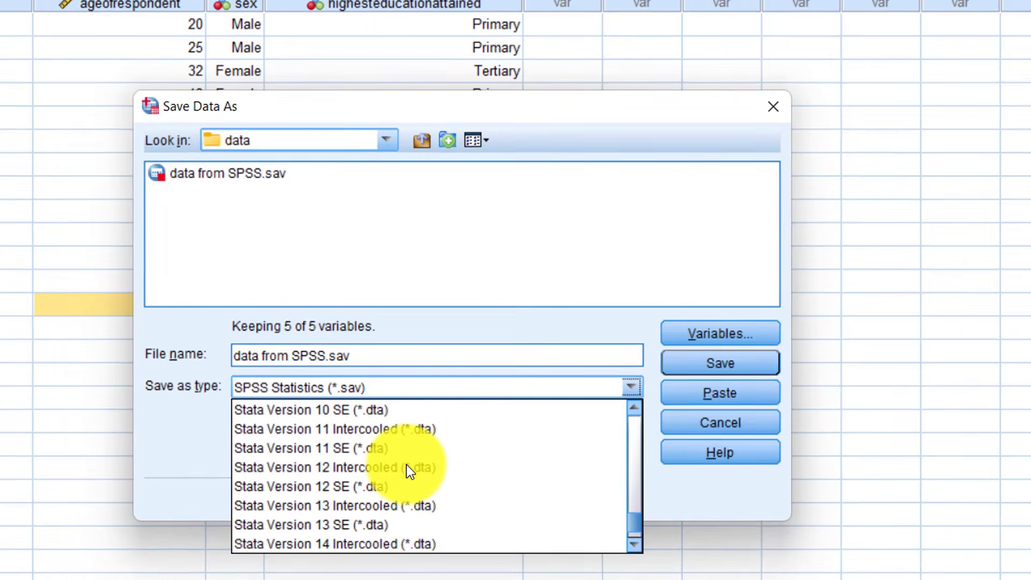
pyautogui.scroll(1, 400, 507)
pyautogui.scroll(-1, 370, 424)
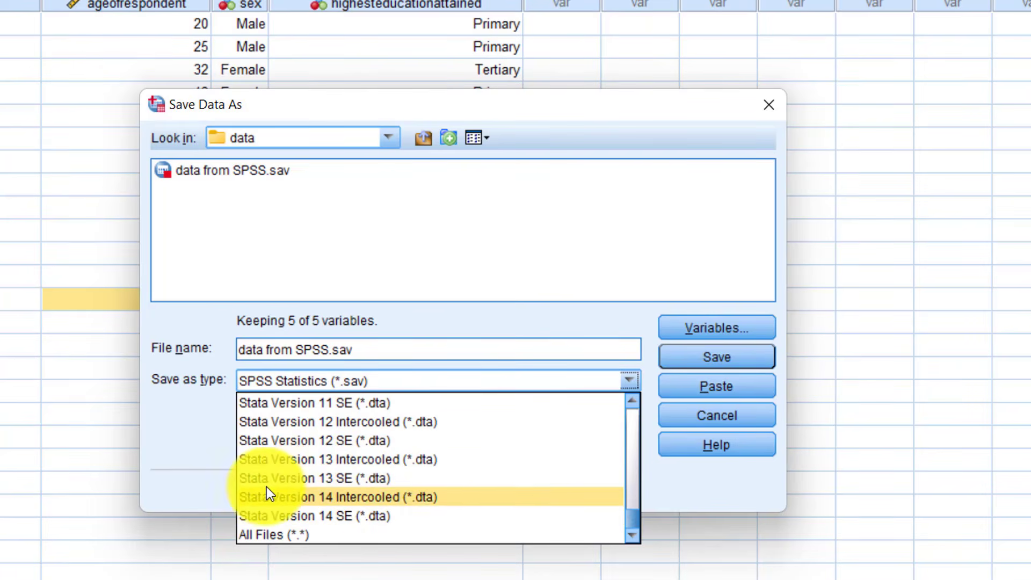
pyautogui.click(349, 484)
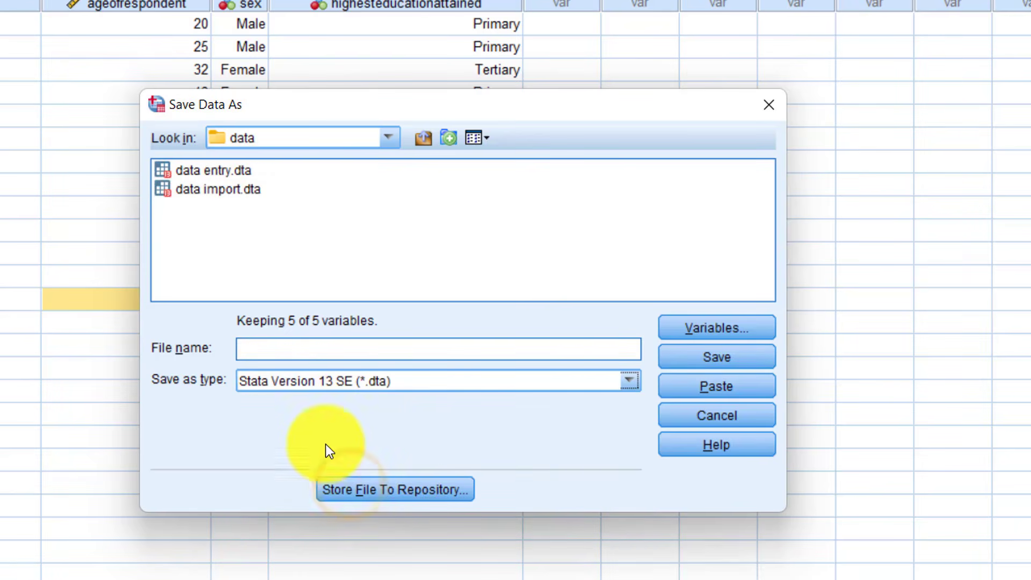
# Name the exported Stata file "data from SPSS" and save it in the data folder.
pyautogui.click(305, 350)
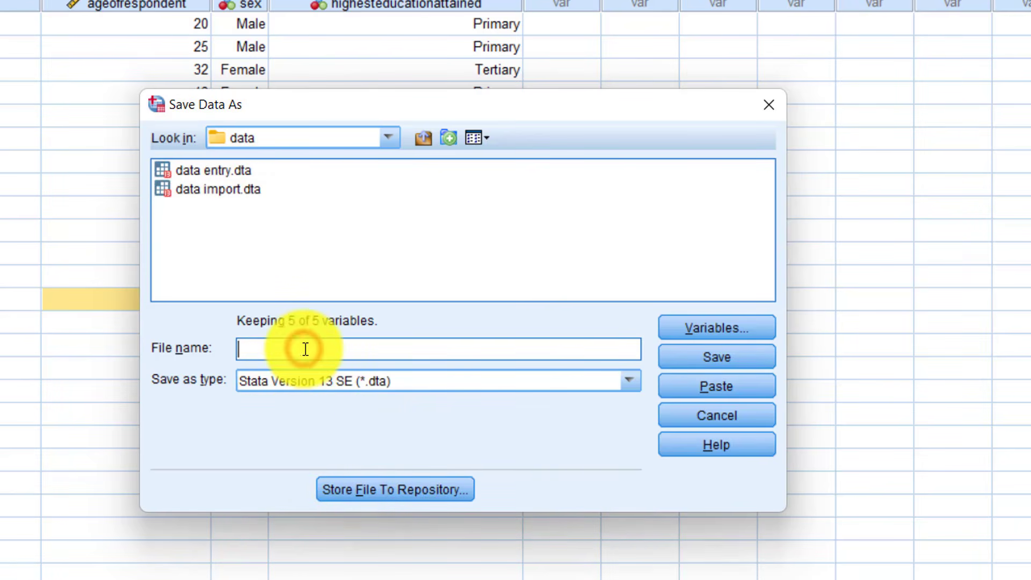
pyautogui.write('dta')
pyautogui.press('BackSpace')
pyautogui.press('BackSpace')
pyautogui.write('ata frop')
pyautogui.press('BackSpace')
pyautogui.write('m SPSS')
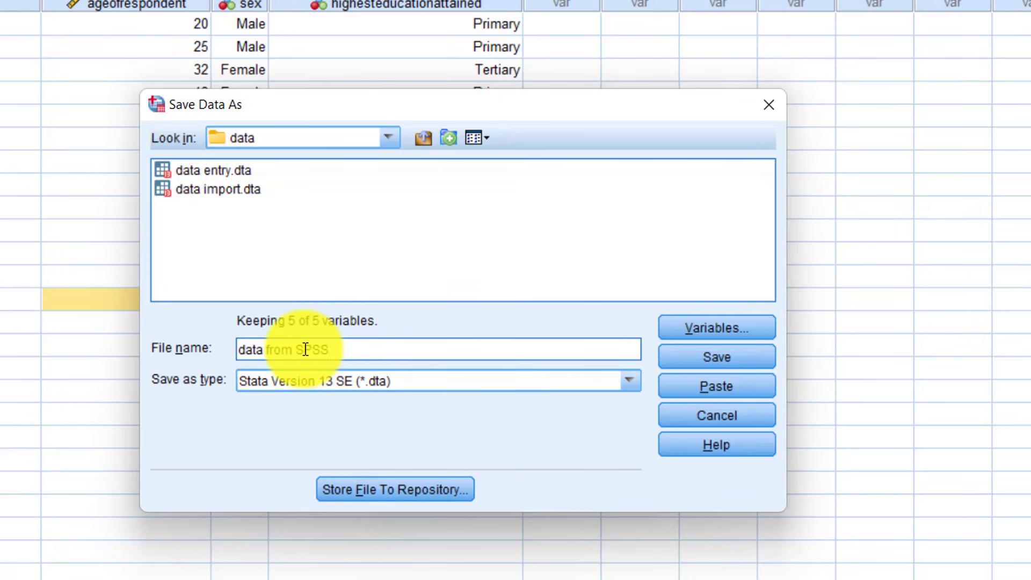
pyautogui.click(694, 358)
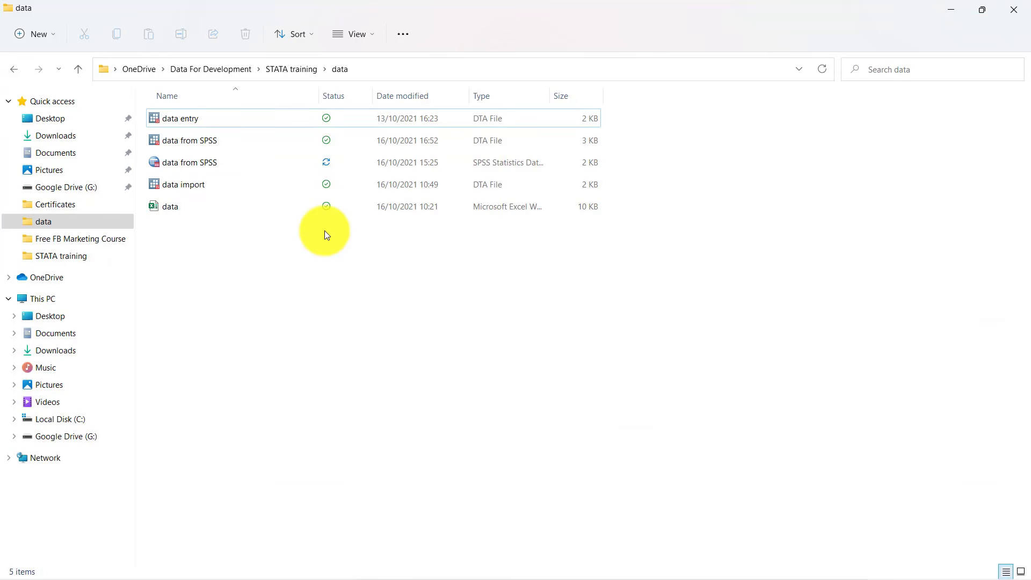
# Switch to File Explorer and open the DTA file named data from SPSS in Stata.
pyautogui.click(182, 141)
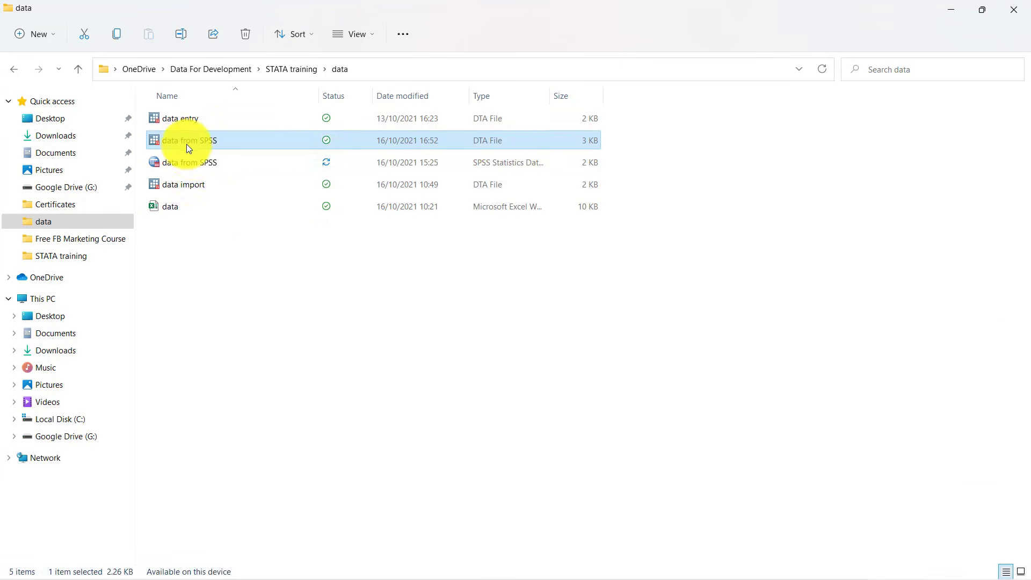
pyautogui.doubleClick(222, 142)
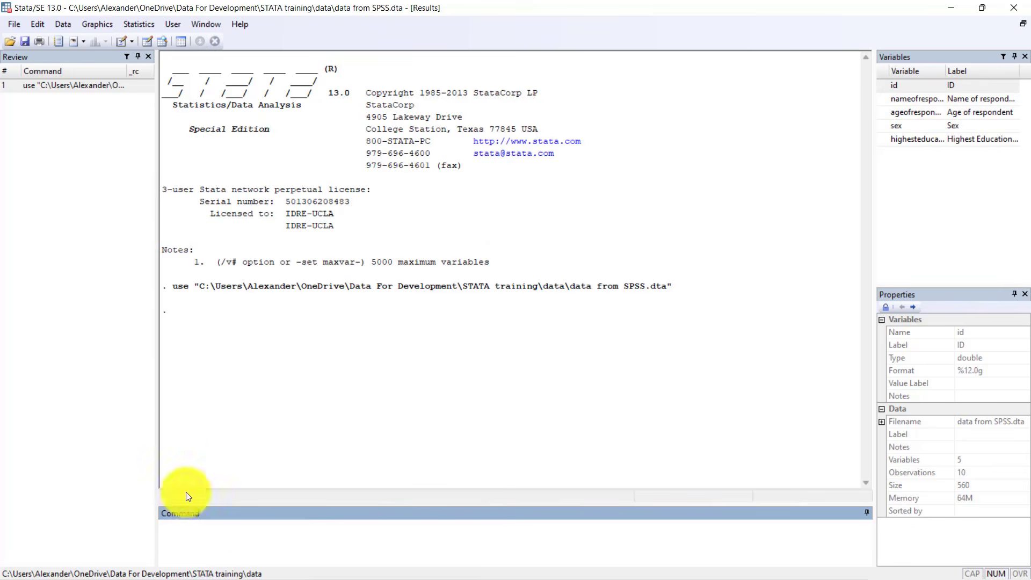
# View the imported SPSS dataset in the Data Editor by running the browse command.
pyautogui.click(206, 539)
pyautogui.write('br')
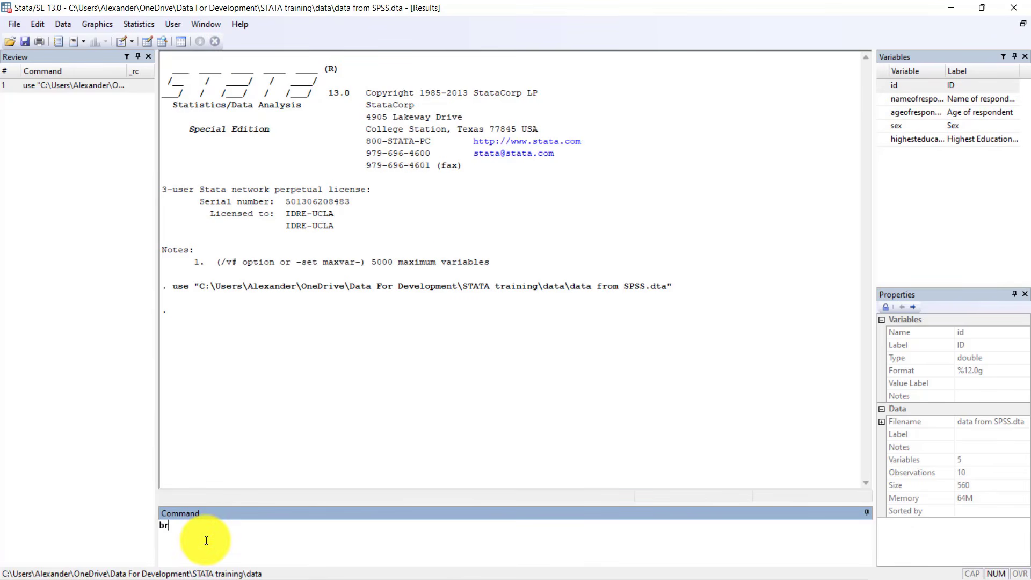
pyautogui.write('owse')
pyautogui.press('Return')
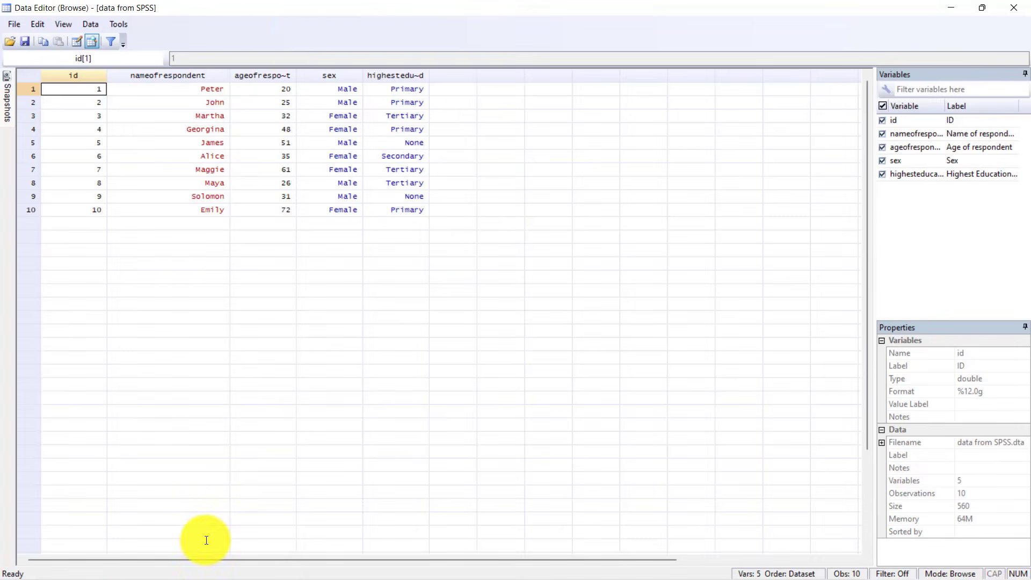
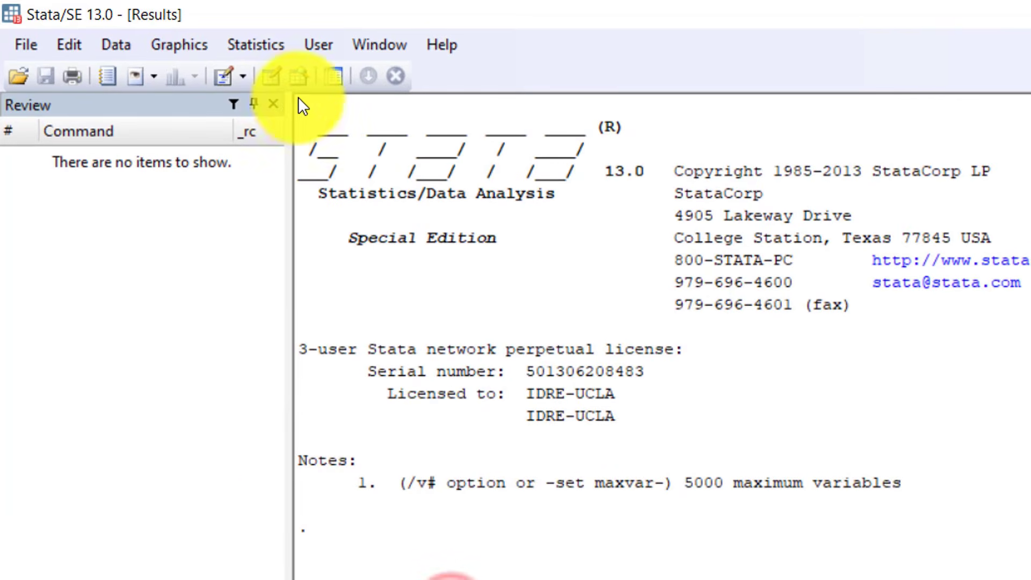
# Create a new do-file and save it as "my commands" in the STATA training data folder.
pyautogui.click(224, 76)
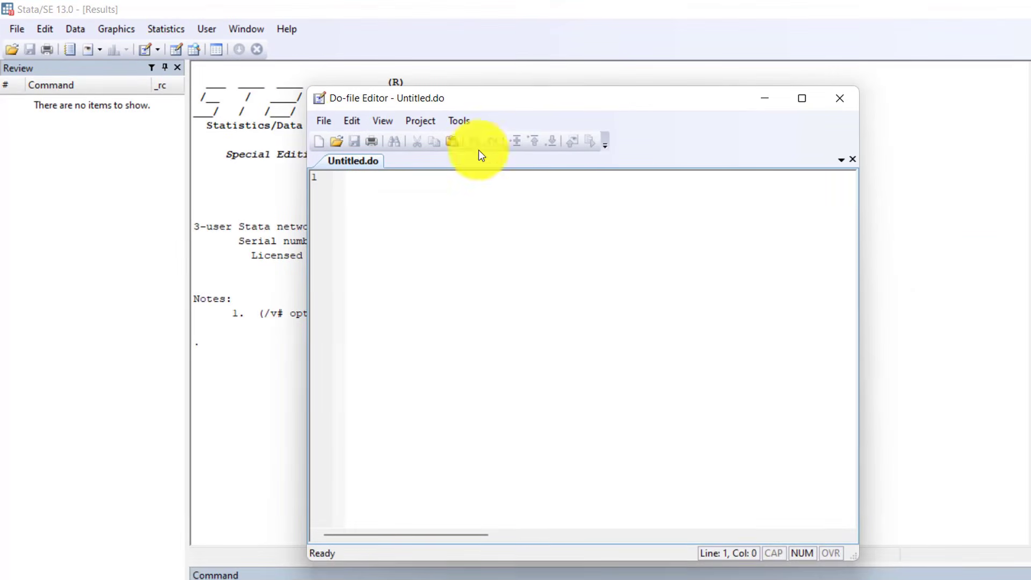
pyautogui.click(322, 122)
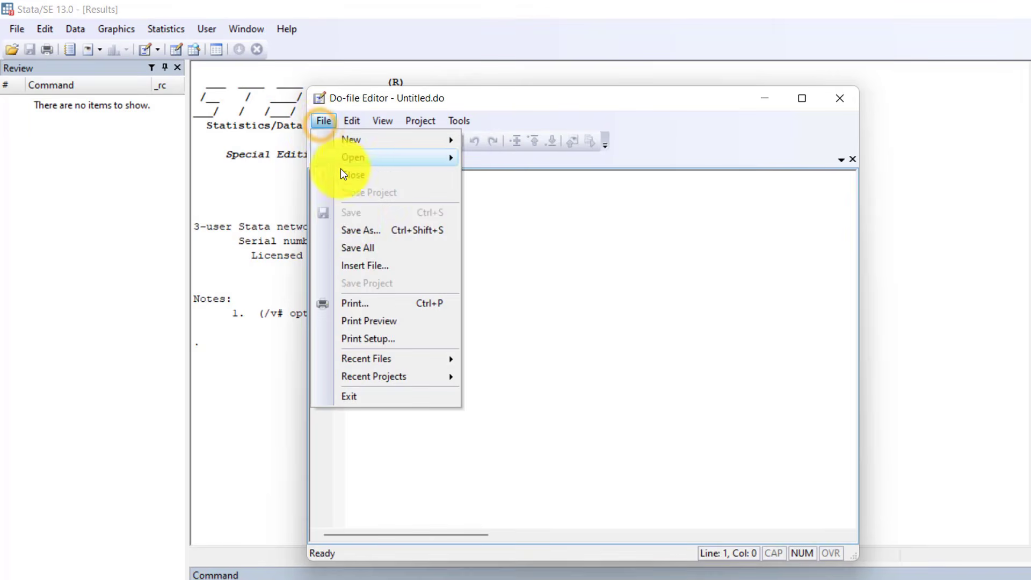
pyautogui.click(357, 230)
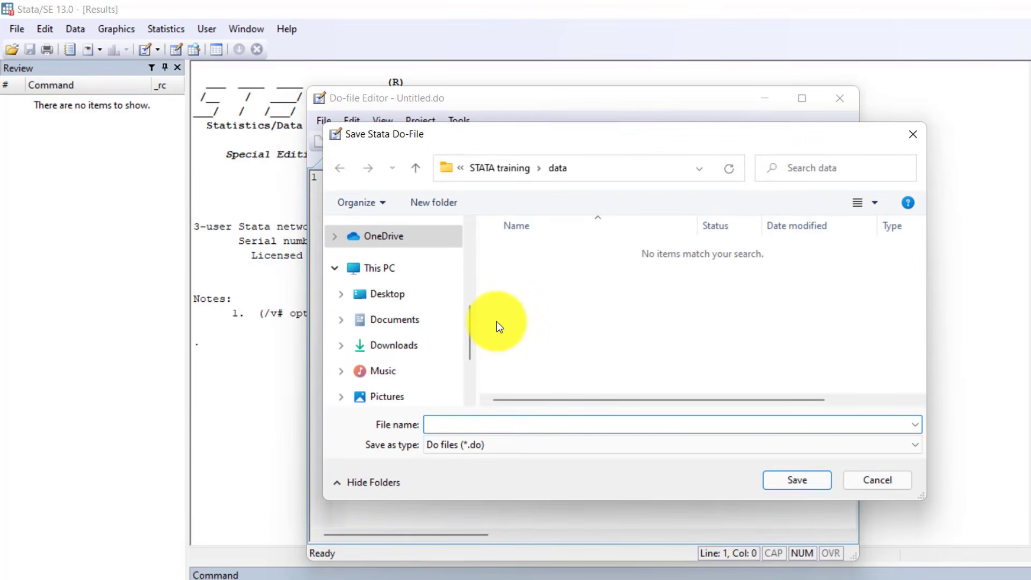
pyautogui.write('my commands')
pyautogui.click(785, 480)
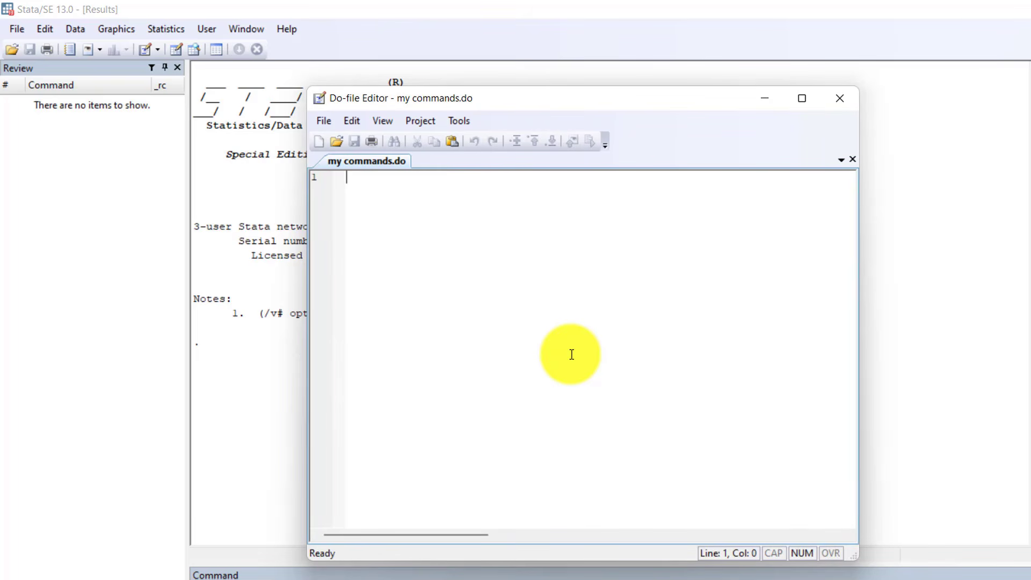
# Write the commands browse and varmanage on separate lines of the do-file.
pyautogui.write('br')
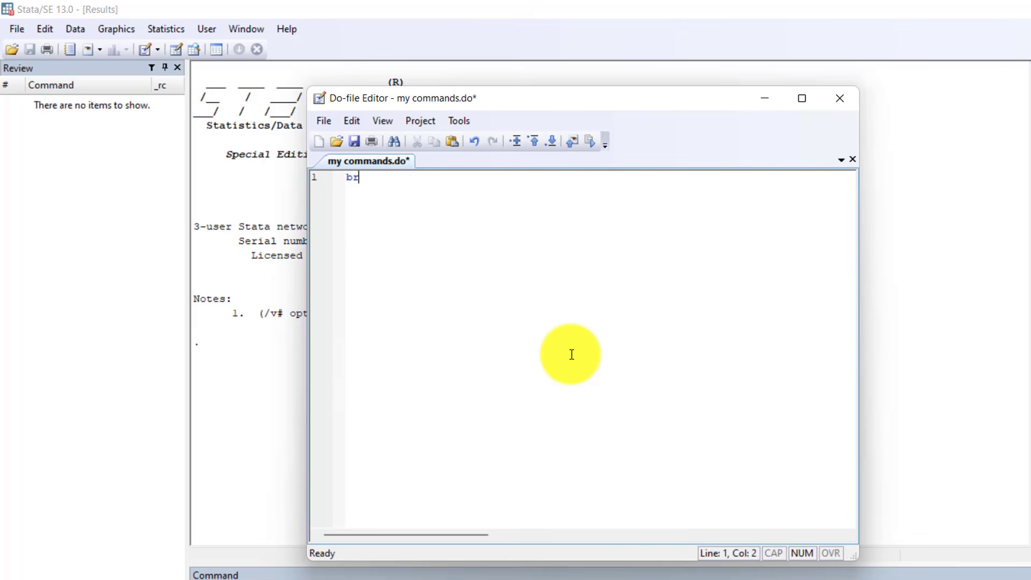
pyautogui.write('owse')
pyautogui.press('Return')
pyautogui.write('varmanage')
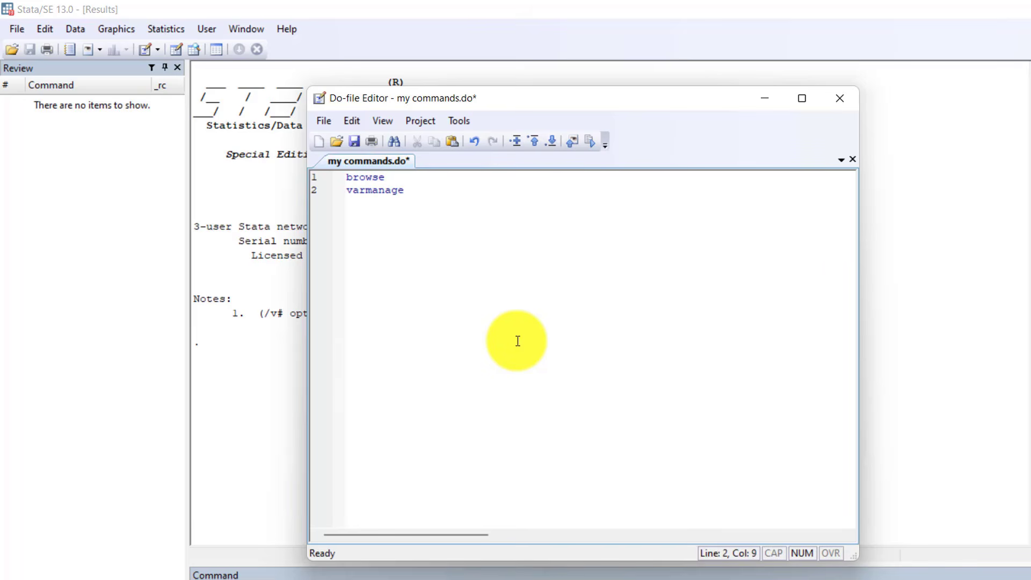
# Run only the browse line of the do-file and close the Data Editor it opens.
pyautogui.doubleClick(369, 177)
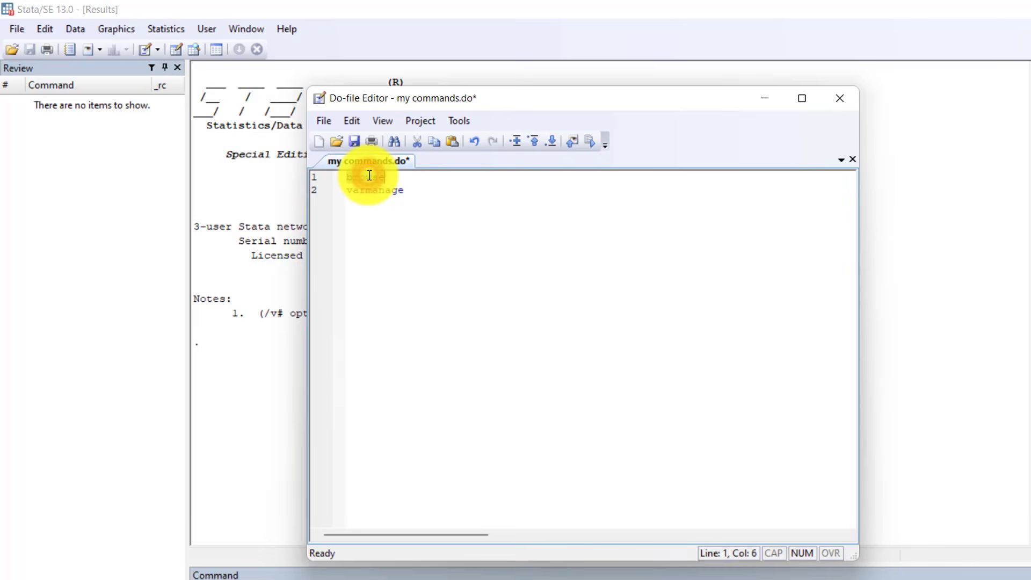
pyautogui.click(595, 145)
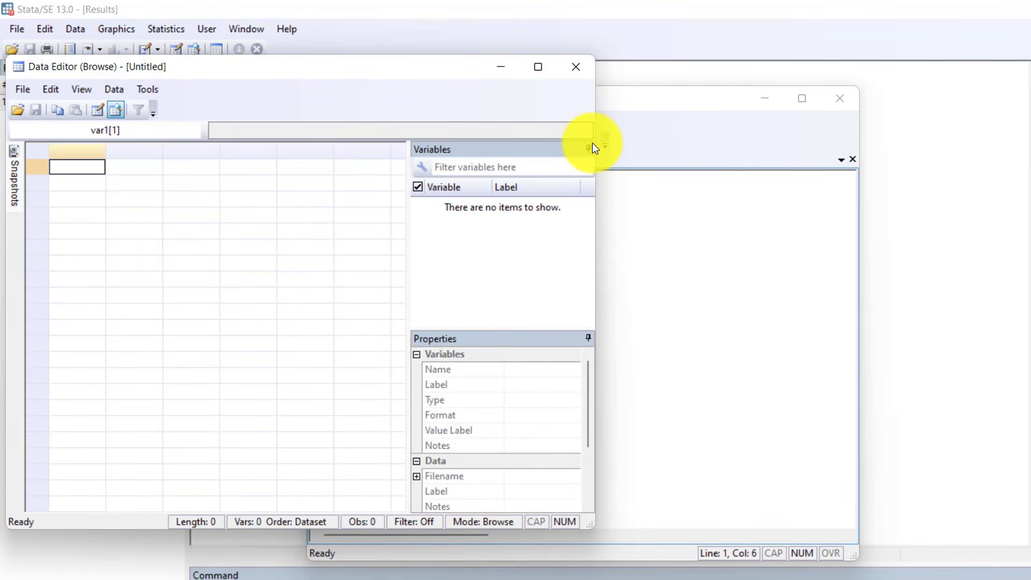
pyautogui.click(574, 69)
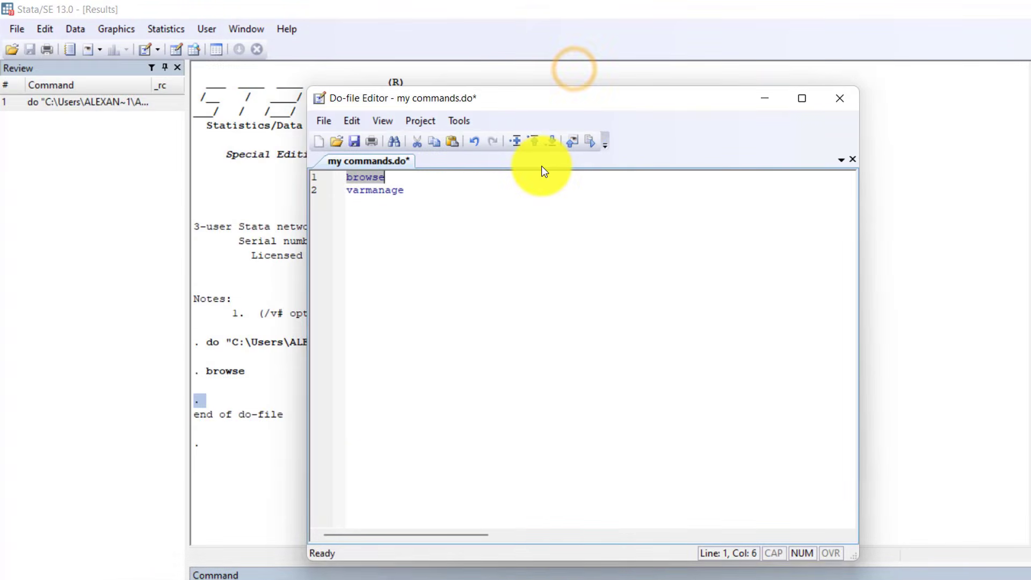
# Run only the varmanage line of the do-file and close the Variables Manager.
pyautogui.hotkey('ctrl', 'd')
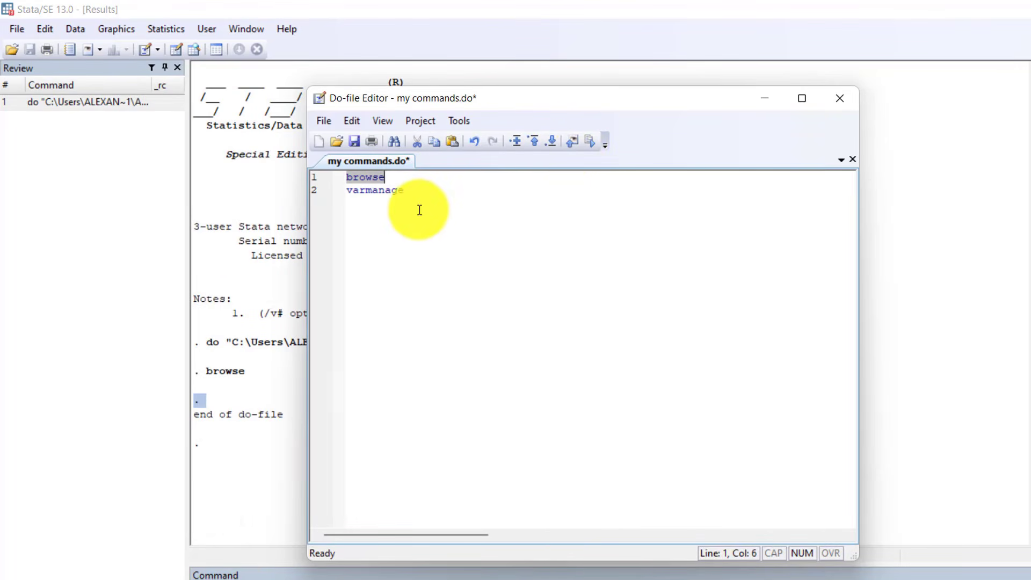
pyautogui.doubleClick(392, 190)
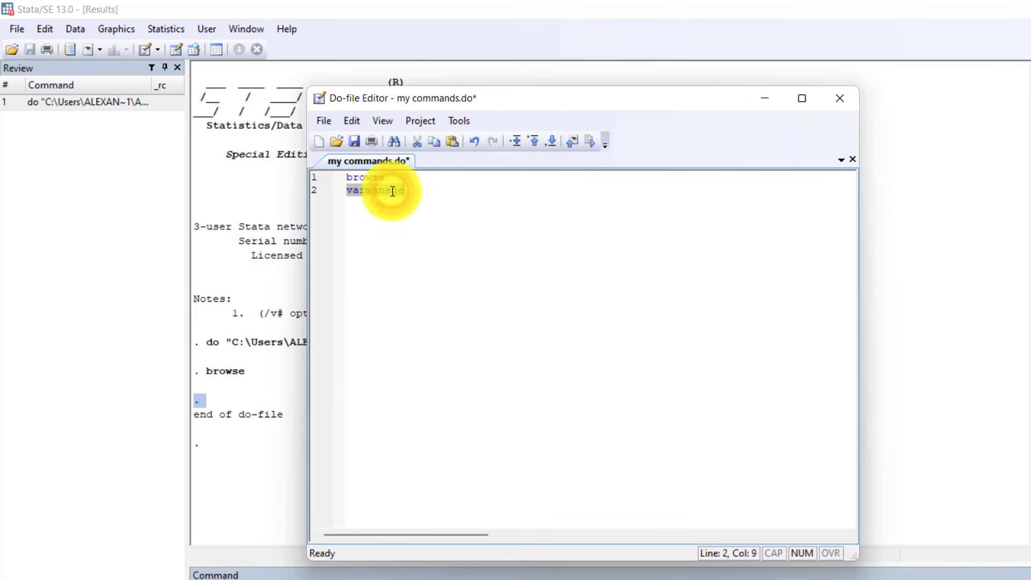
pyautogui.hotkey('ctrl', 'd')
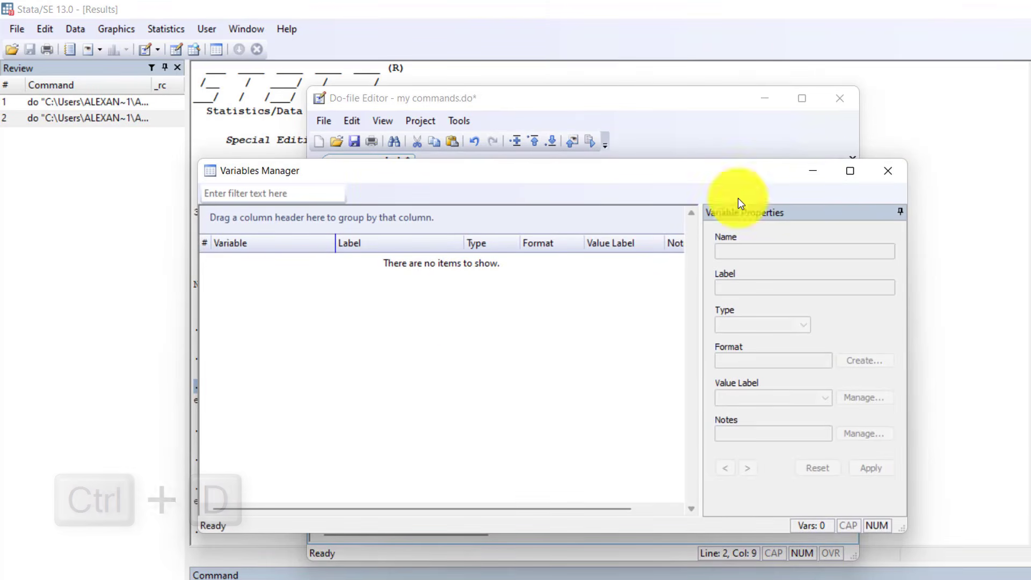
pyautogui.click(887, 173)
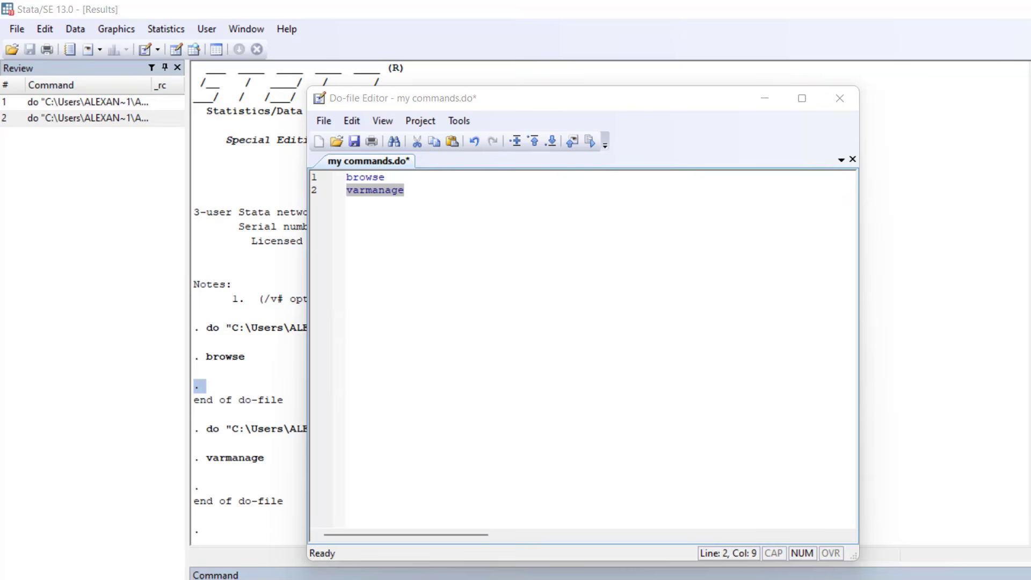
# Add the comment "* opens up the data editor in browse mode" on a new line above browse.
pyautogui.click(350, 179)
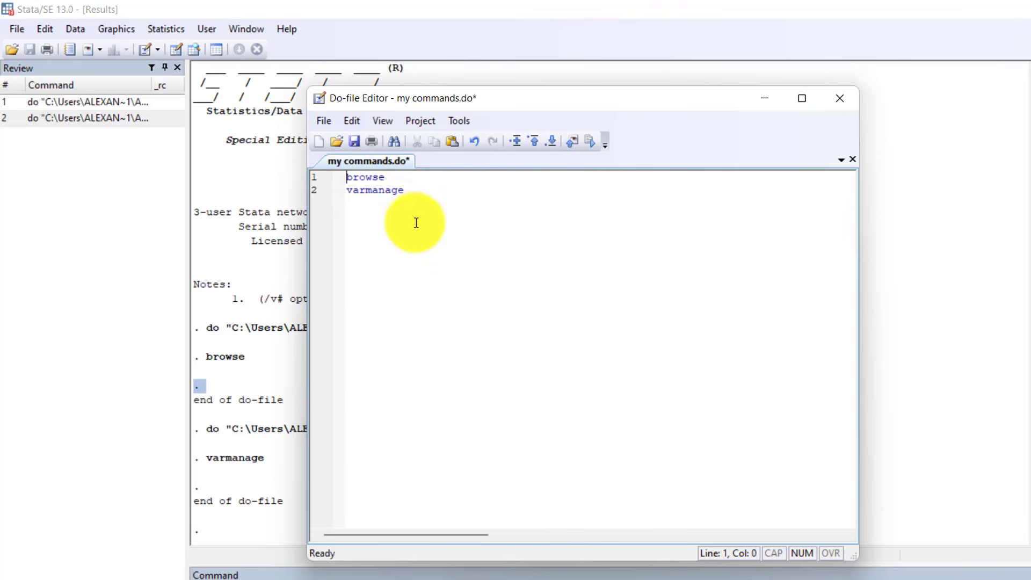
pyautogui.press('Return')
pyautogui.press('Up')
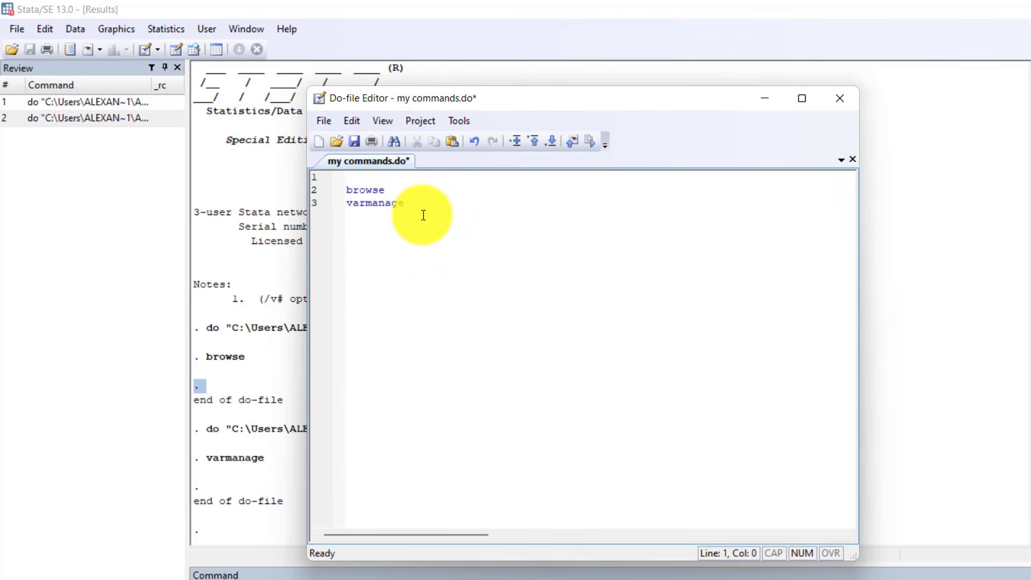
pyautogui.write('* opens up the data e')
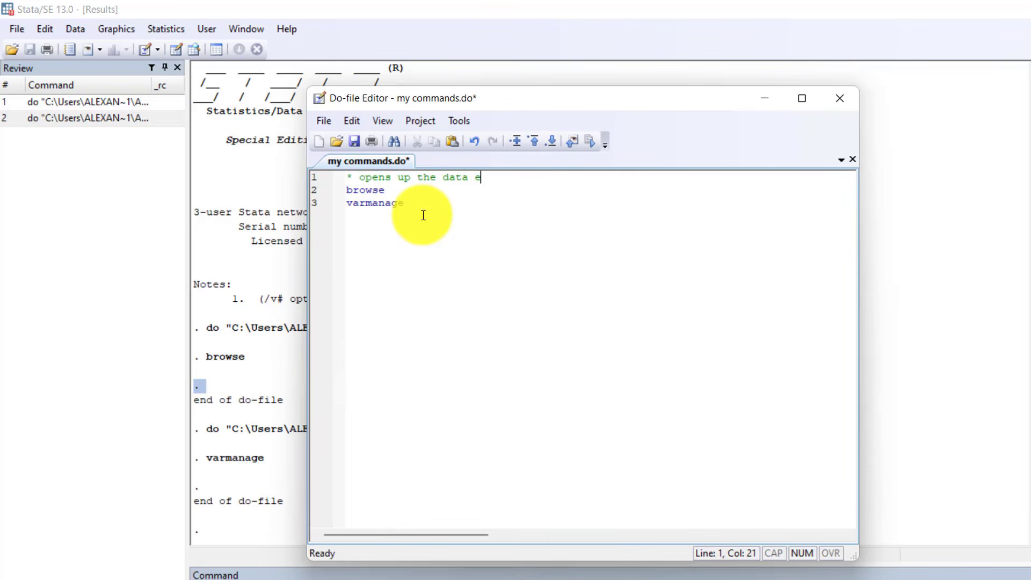
pyautogui.write('ditor in browse mode')
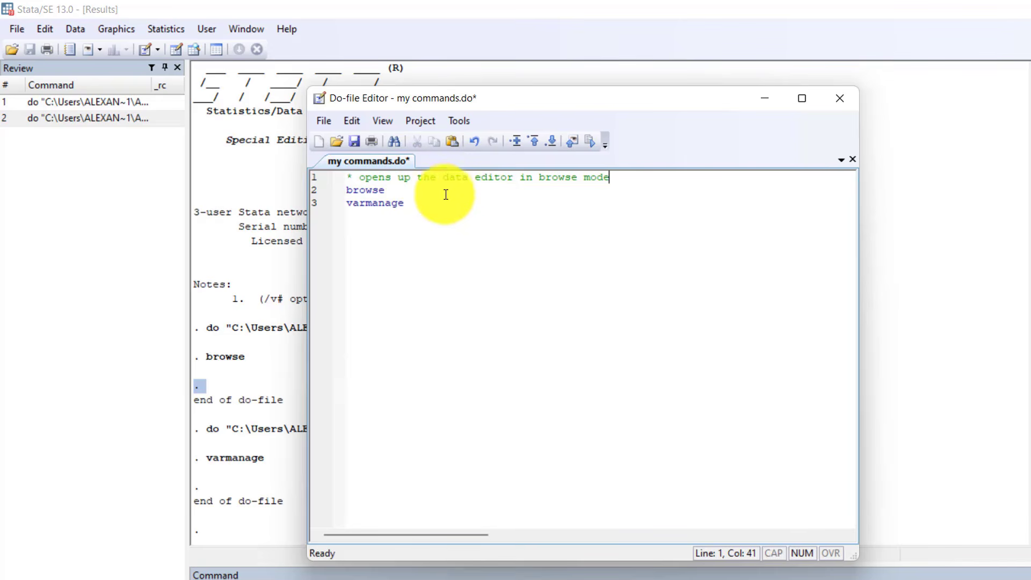
# Add a blank line and the comment "* opens up the Variables Manager" above varmanage, and run the whole do-file.
pyautogui.click(413, 193)
pyautogui.press('Return')
pyautogui.press('Return')
pyautogui.write('* opens up ')
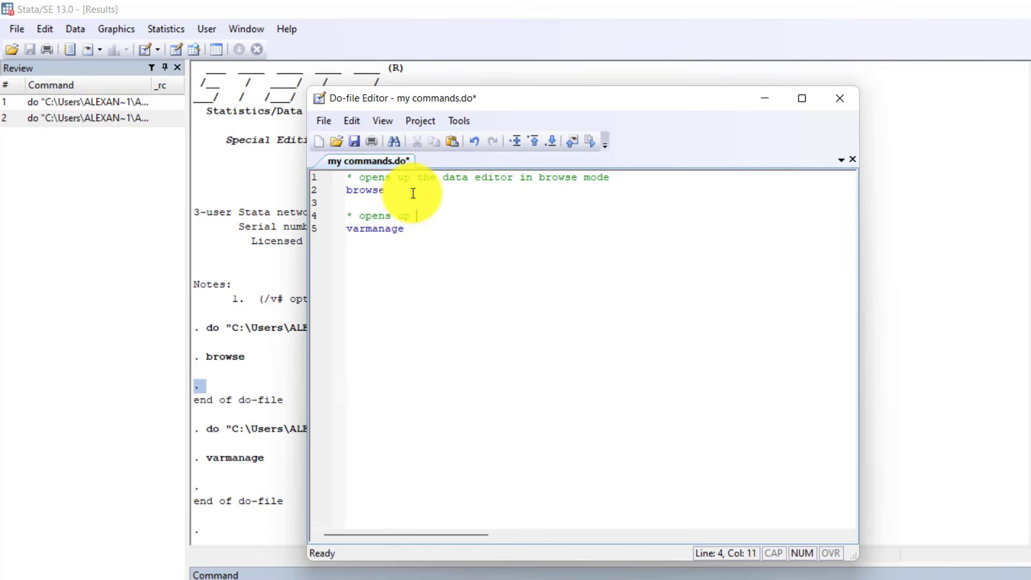
pyautogui.write('the Variables Manager')
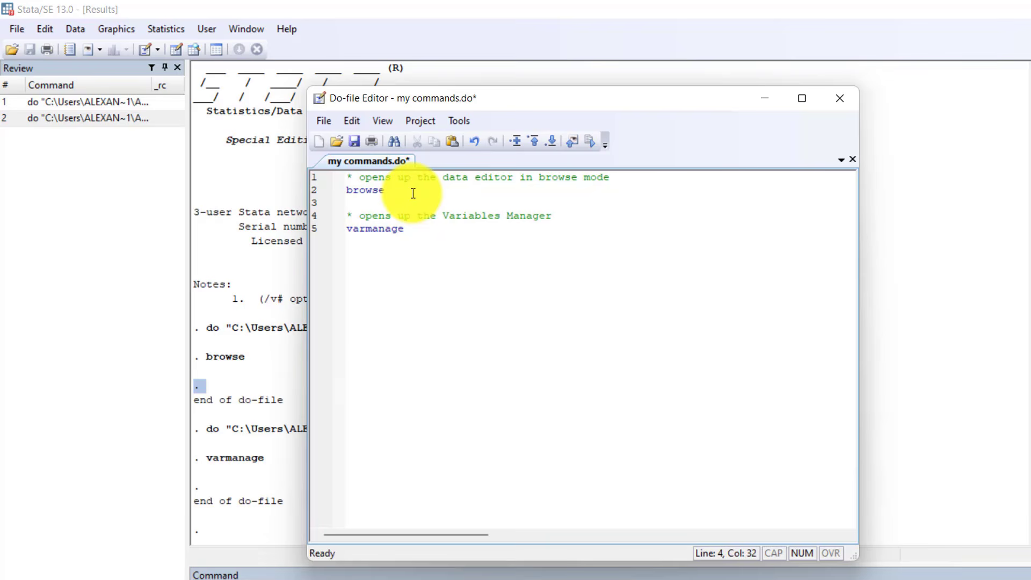
pyautogui.hotkey('ctrl', 'd')
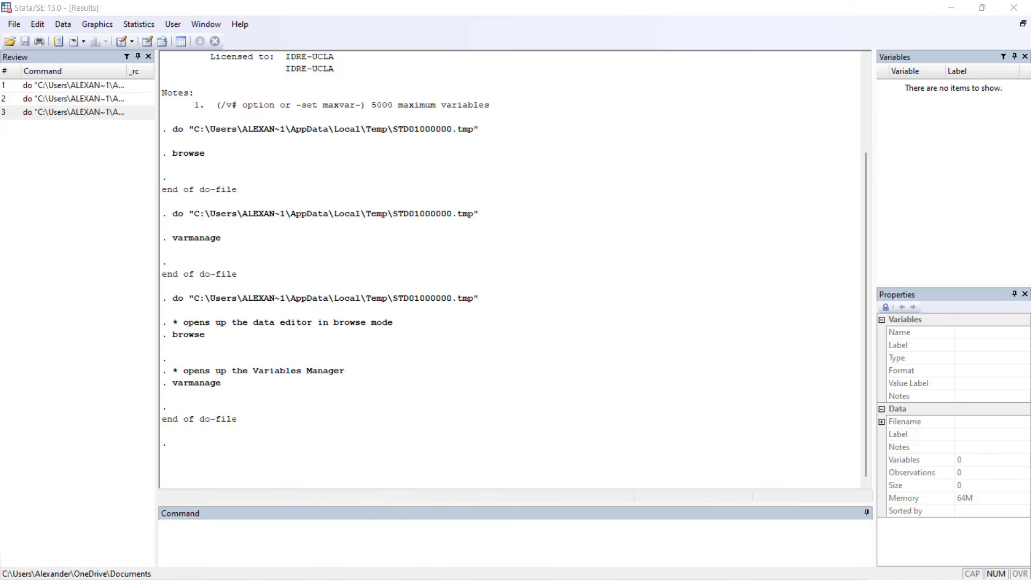
# Begin logging Stata output to a Formatted Log (*.smcl) file named "my output" in the data folder.
pyautogui.click(265, 232)
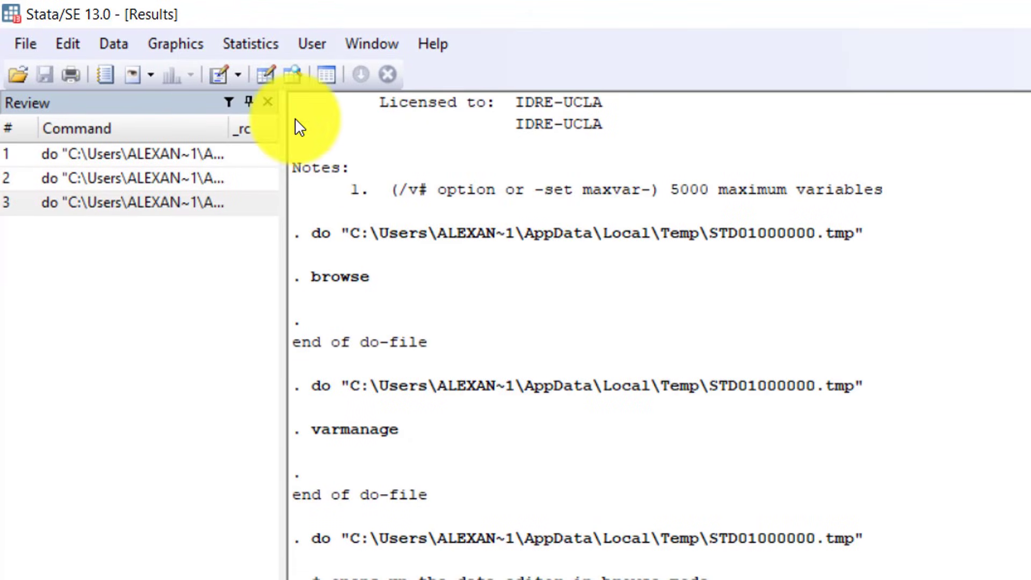
pyautogui.click(105, 76)
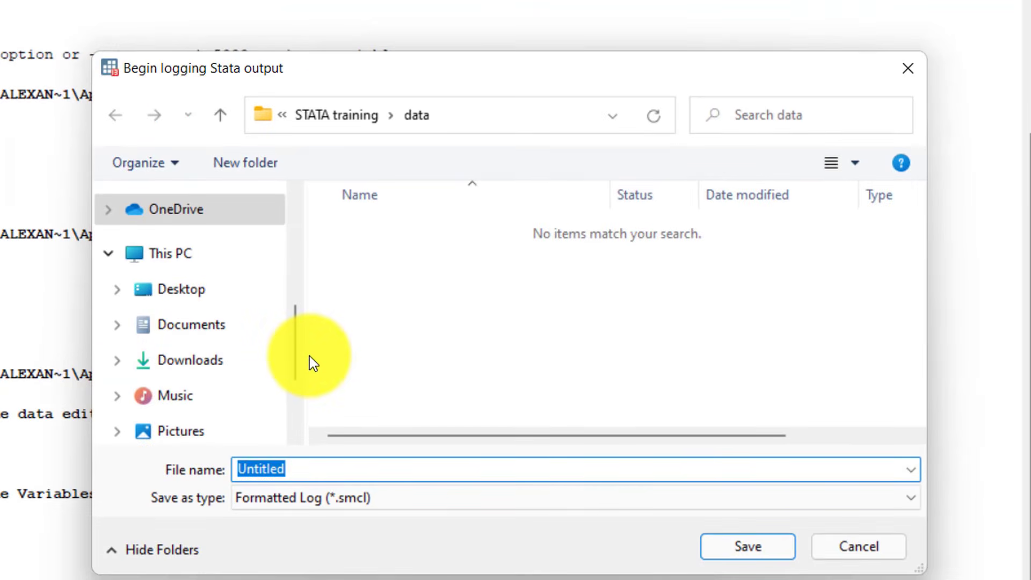
pyautogui.write('my output')
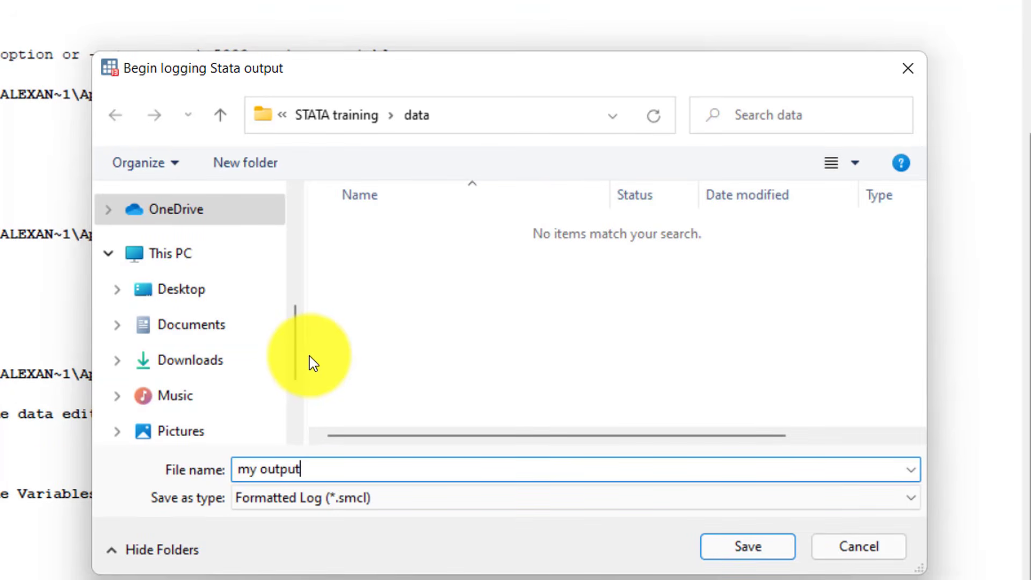
pyautogui.click(716, 552)
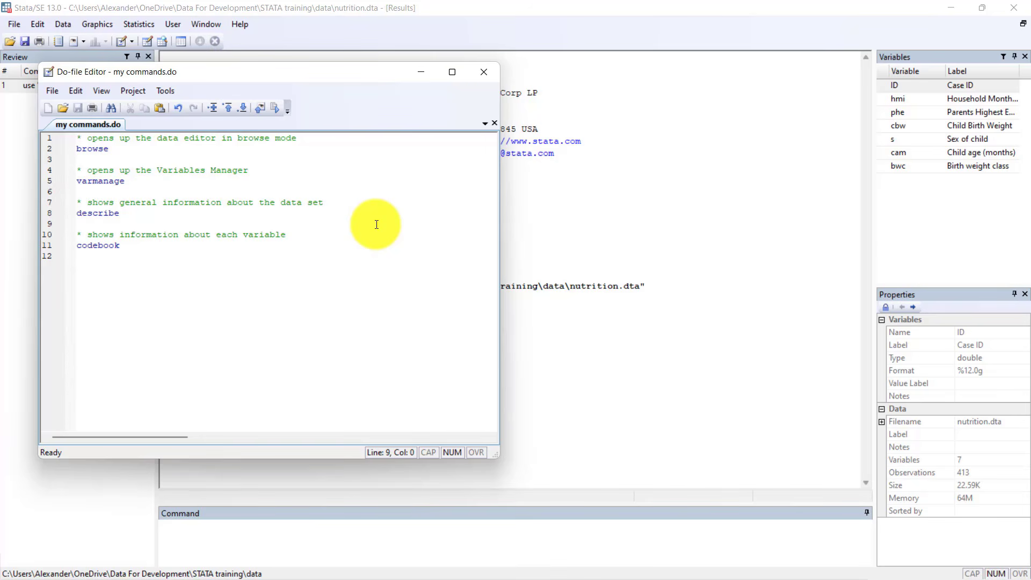
# Run only the describe line of the do-file, and move and narrow the Do-file Editor to uncover the results.
pyautogui.click(138, 214)
pyautogui.doubleClick(98, 213)
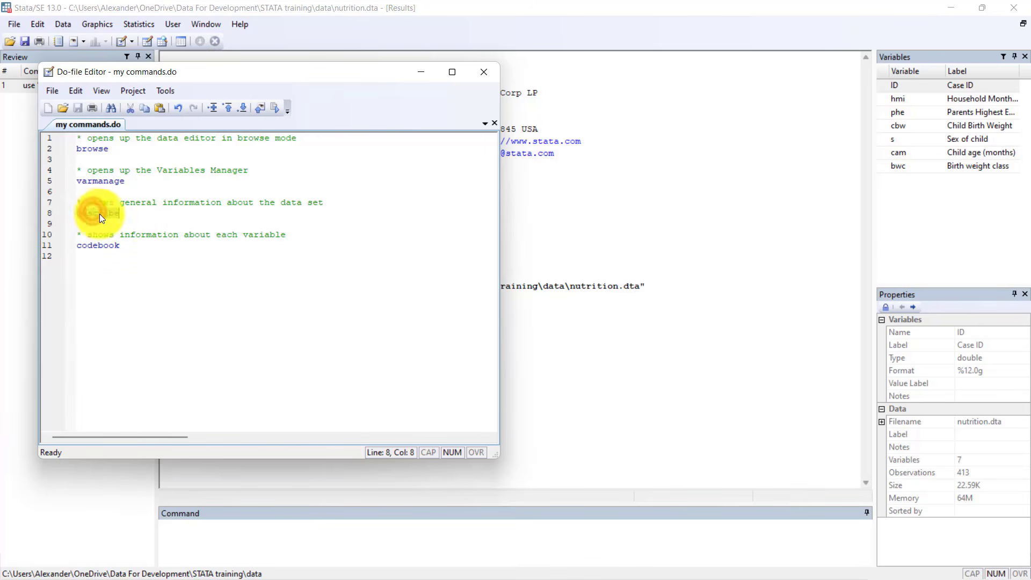
pyautogui.click(270, 108)
pyautogui.moveTo(227, 74); pyautogui.dragTo(723, 99)
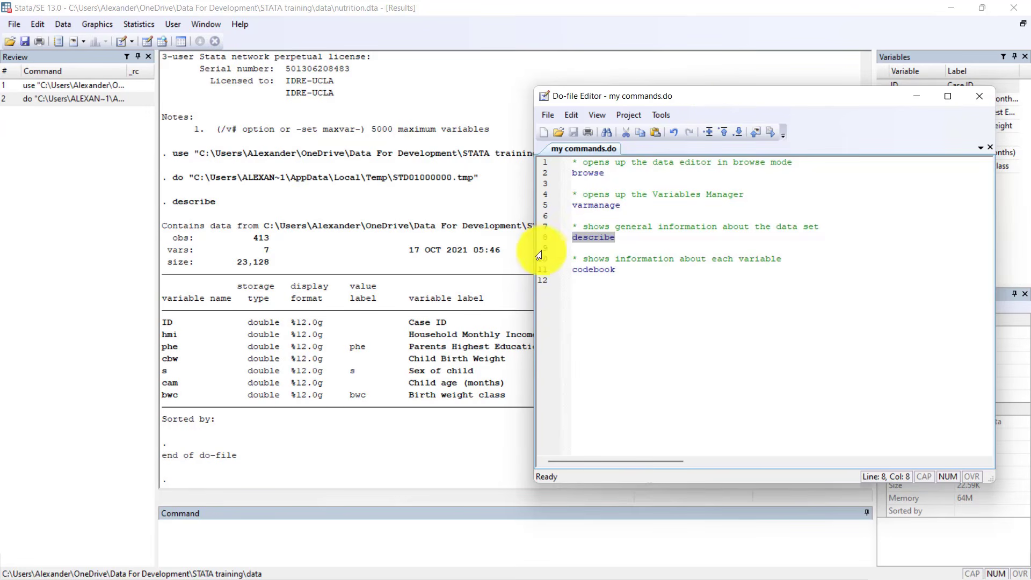
pyautogui.moveTo(536, 250); pyautogui.dragTo(697, 249)
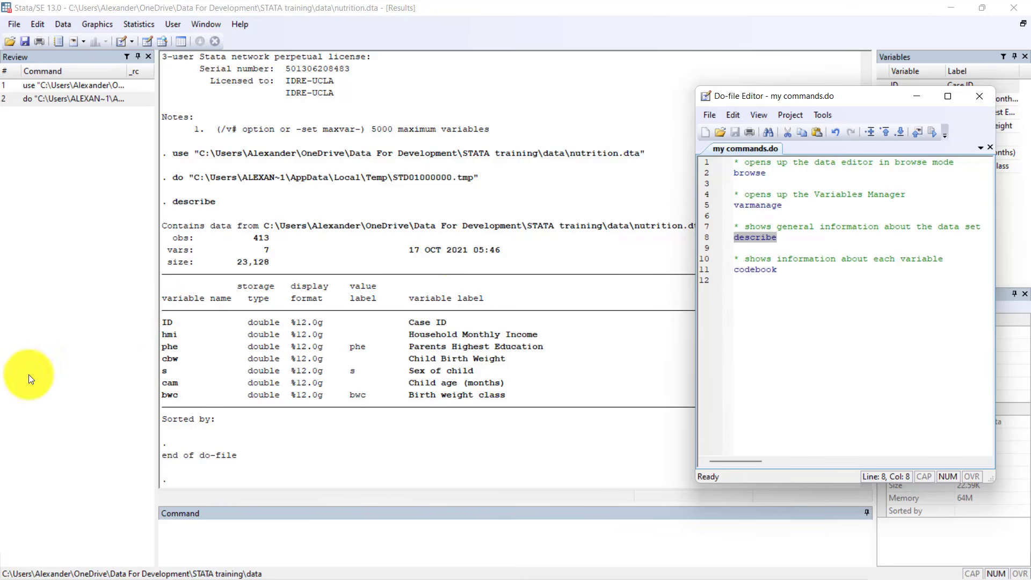
pyautogui.click(18, 311)
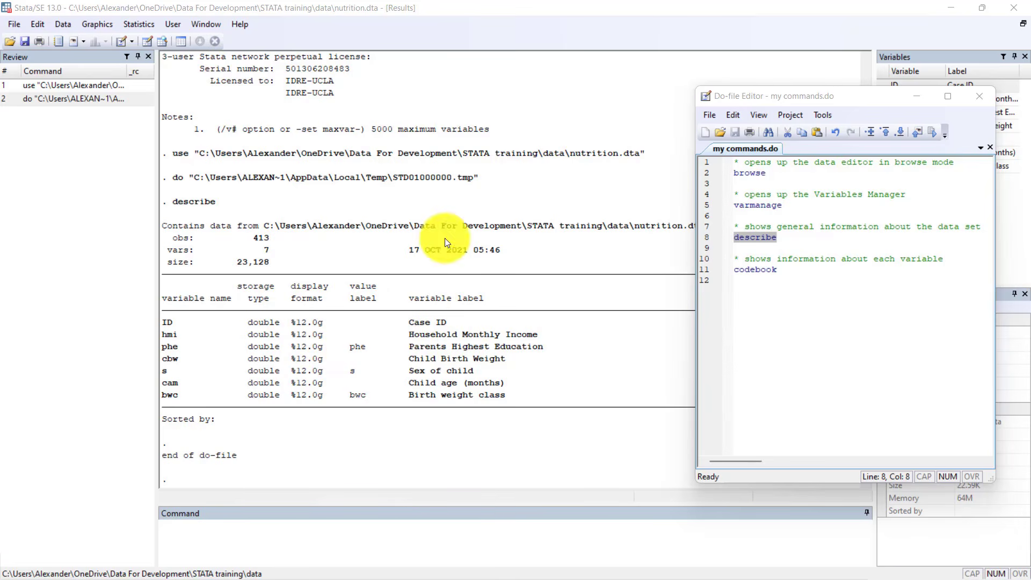
# Run only the codebook line of the do-file and look through its output for each variable.
pyautogui.click(786, 262)
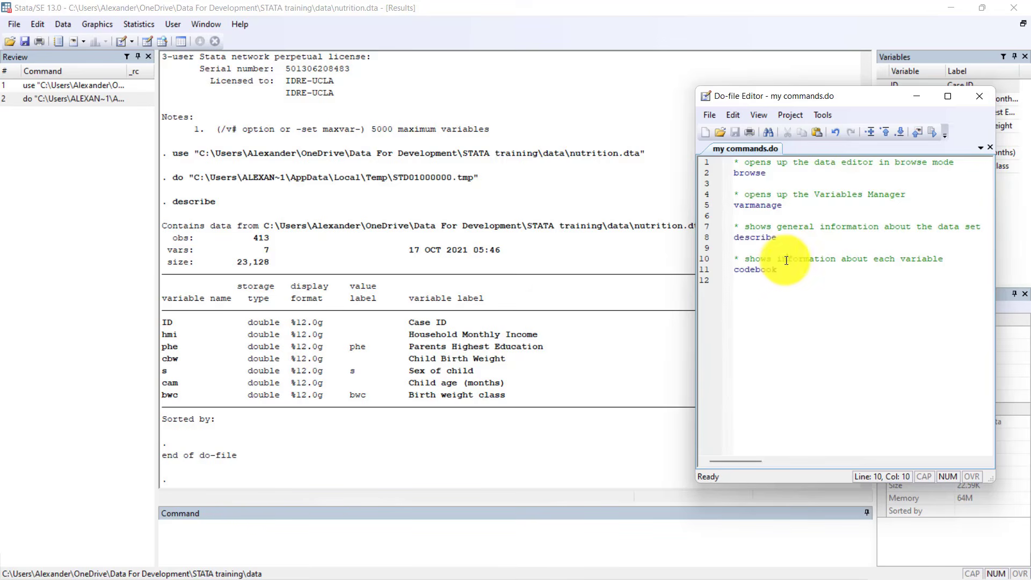
pyautogui.doubleClick(768, 270)
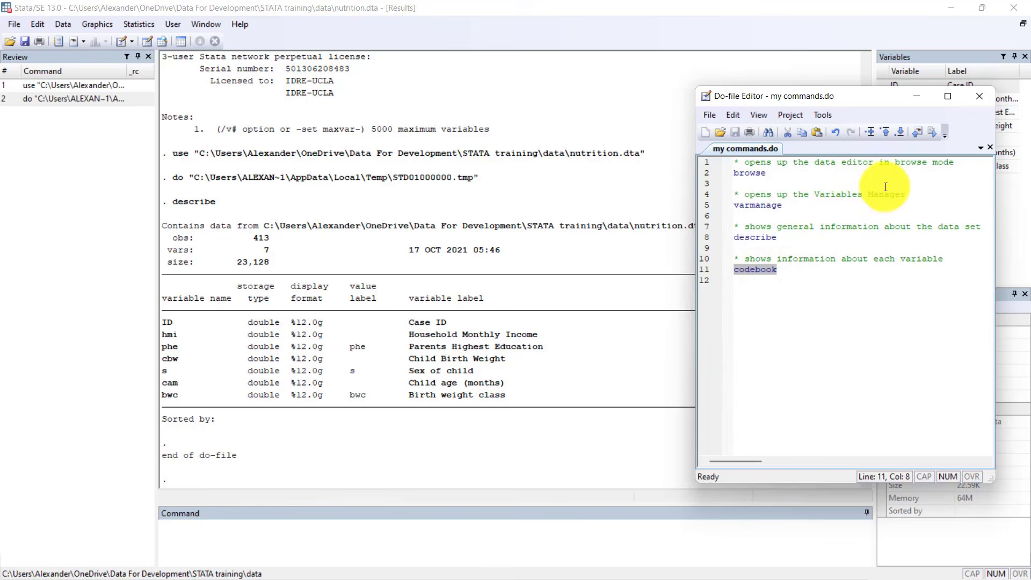
pyautogui.hotkey('ctrl', 'd')
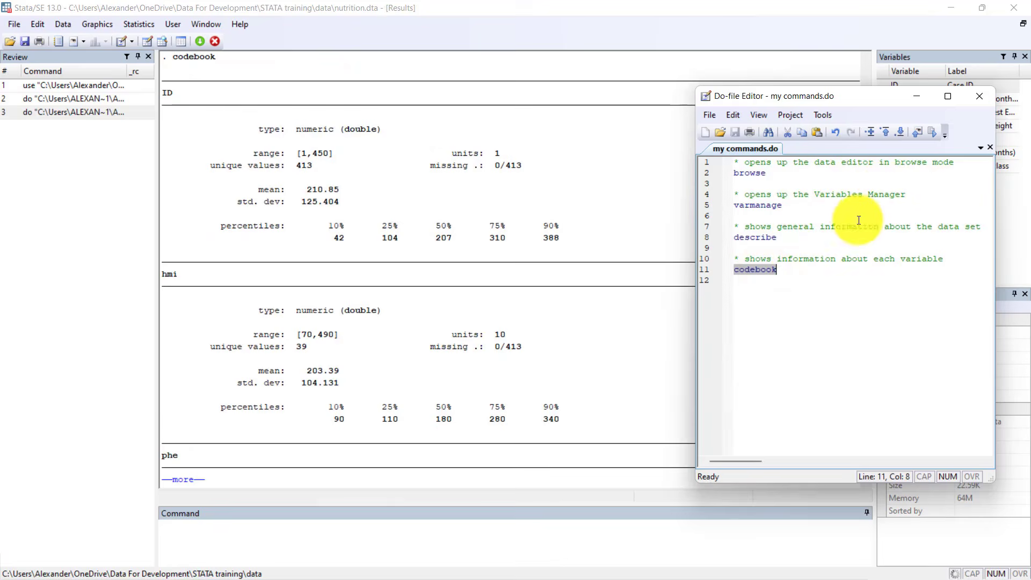
pyautogui.scroll(5, 363, 276)
pyautogui.scroll(-7, 363, 276)
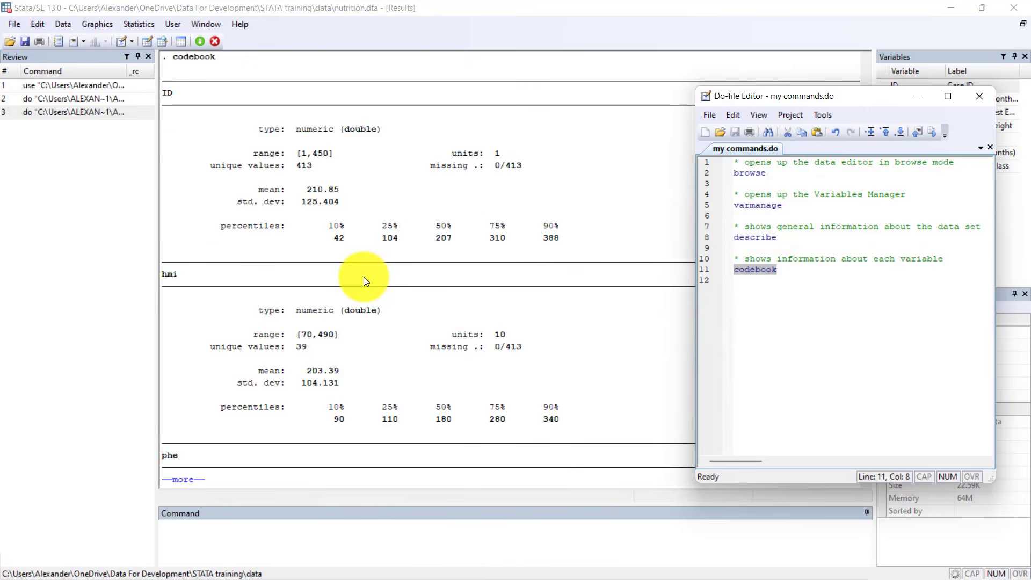
# Page through the rest of the codebook output, examining the value tabulations and statistics for phe, cbw, s, cam and bwc.
pyautogui.scroll(3, 363, 276)
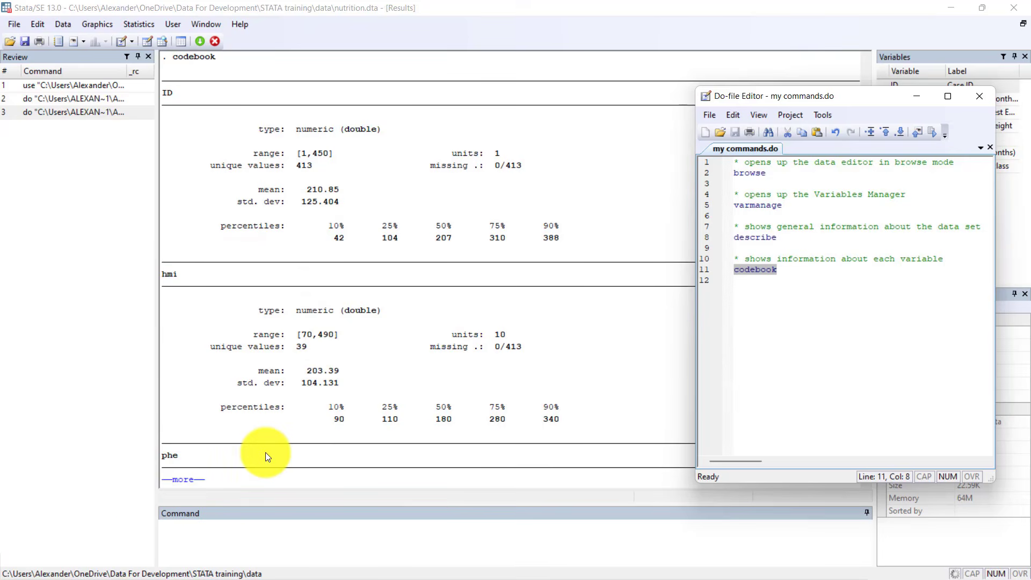
pyautogui.click(176, 482)
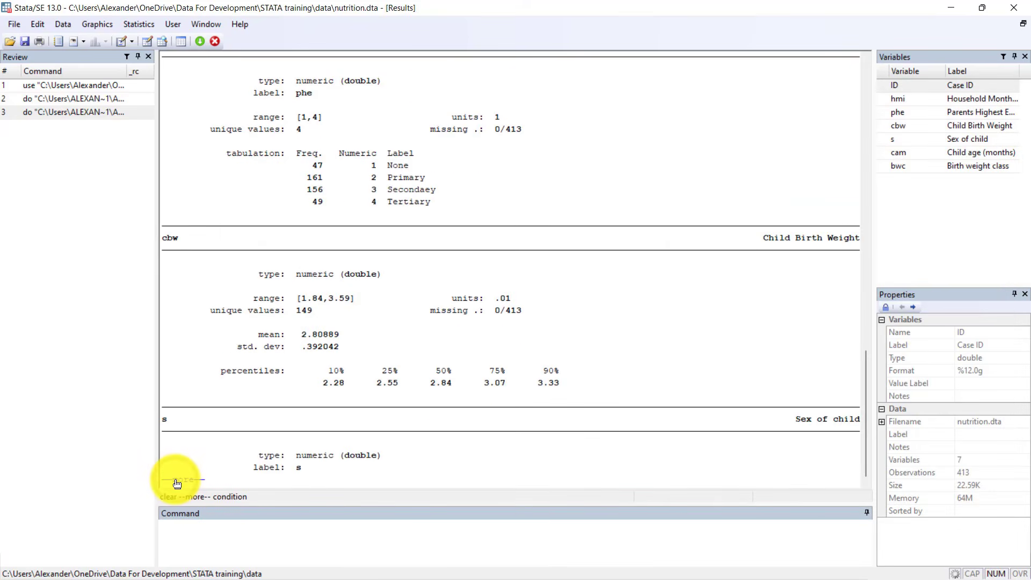
pyautogui.scroll(4, 243, 295)
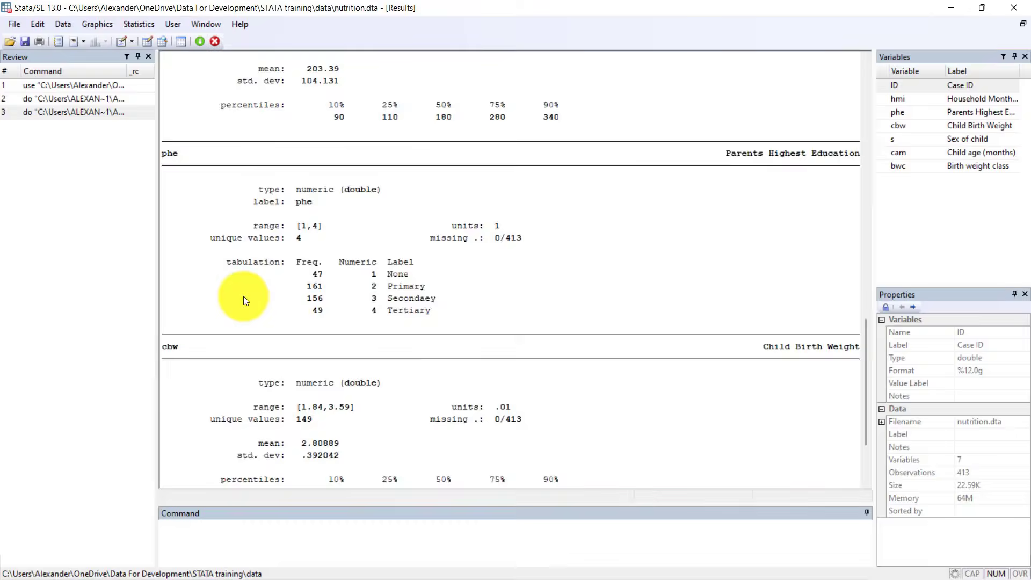
pyautogui.scroll(-3, 243, 295)
pyautogui.scroll(-1, 243, 296)
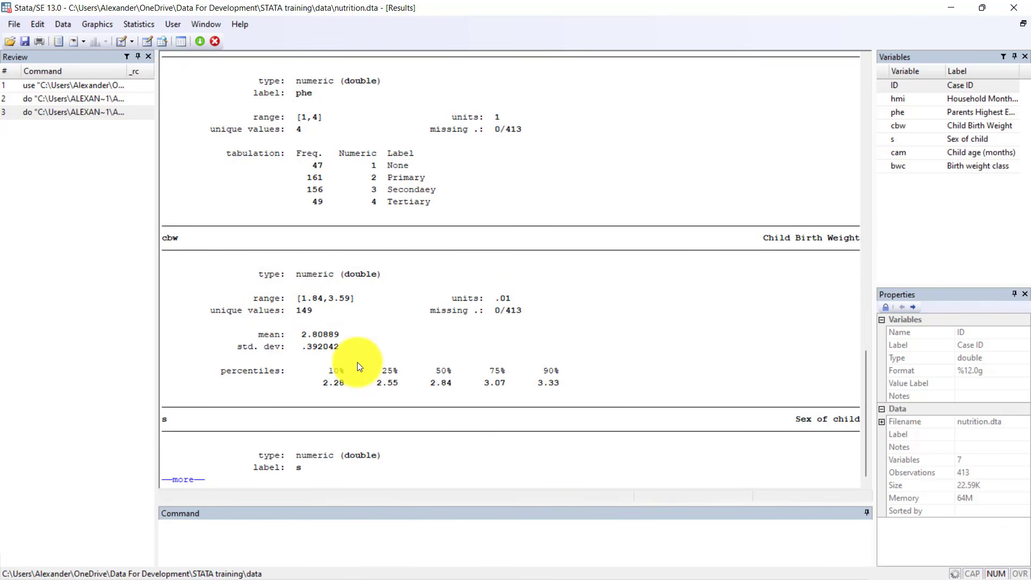
pyautogui.click(191, 480)
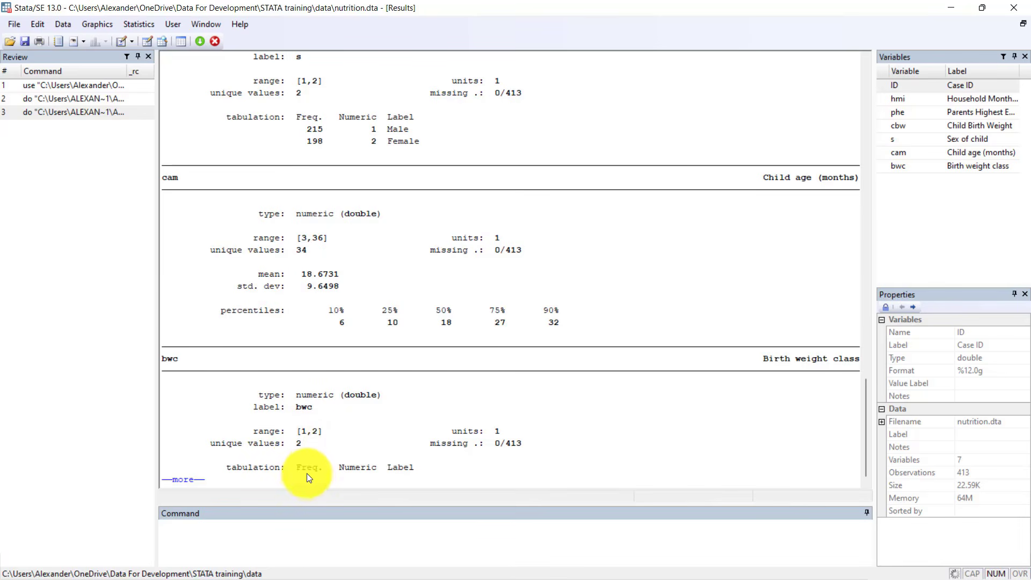
pyautogui.click(189, 479)
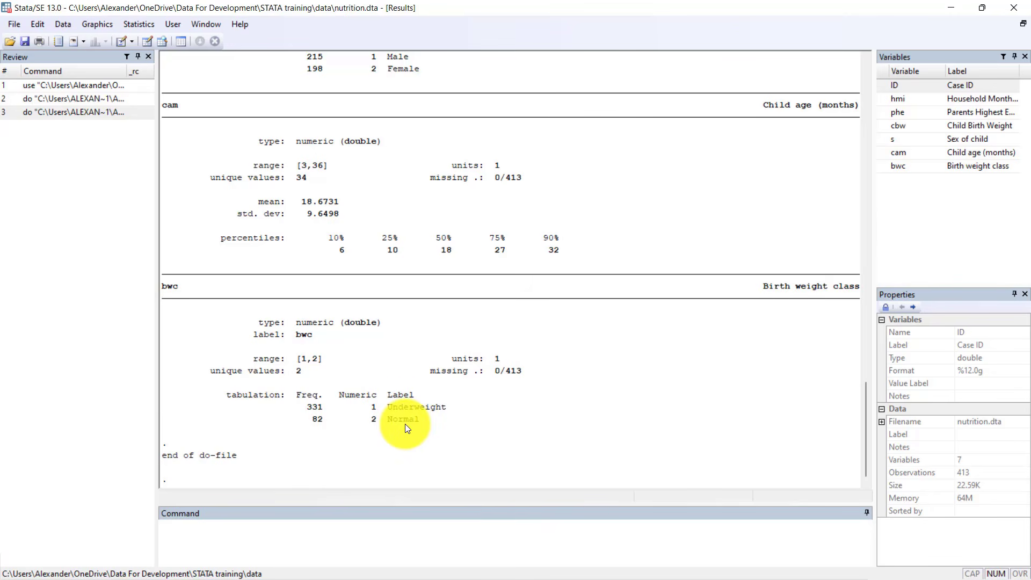
pyautogui.scroll(6, 378, 415)
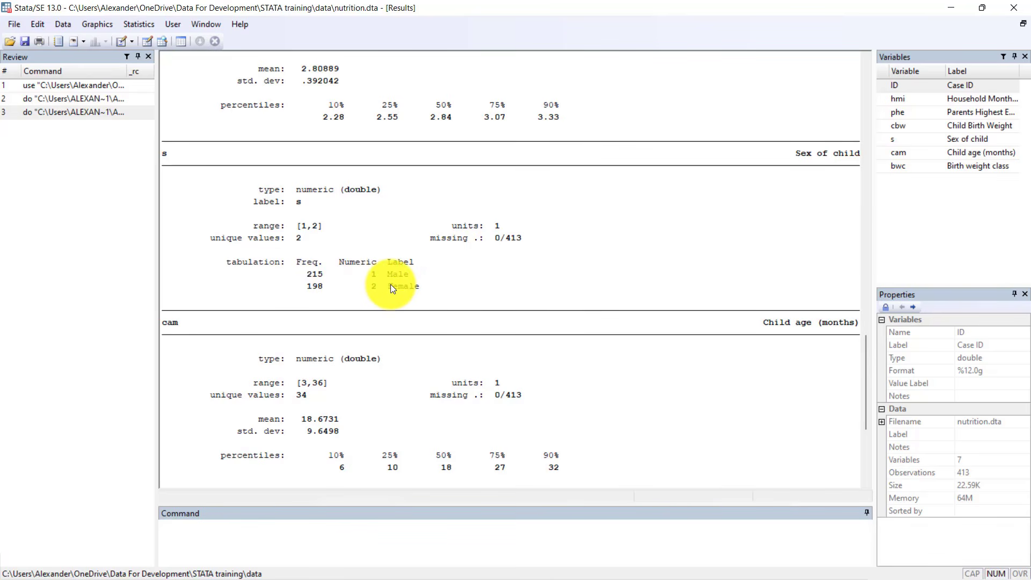
# Add the command "codebook hmi" below the existing codebook command in the do-file and run only that line.
pyautogui.hotkey('alt', 'Tab')
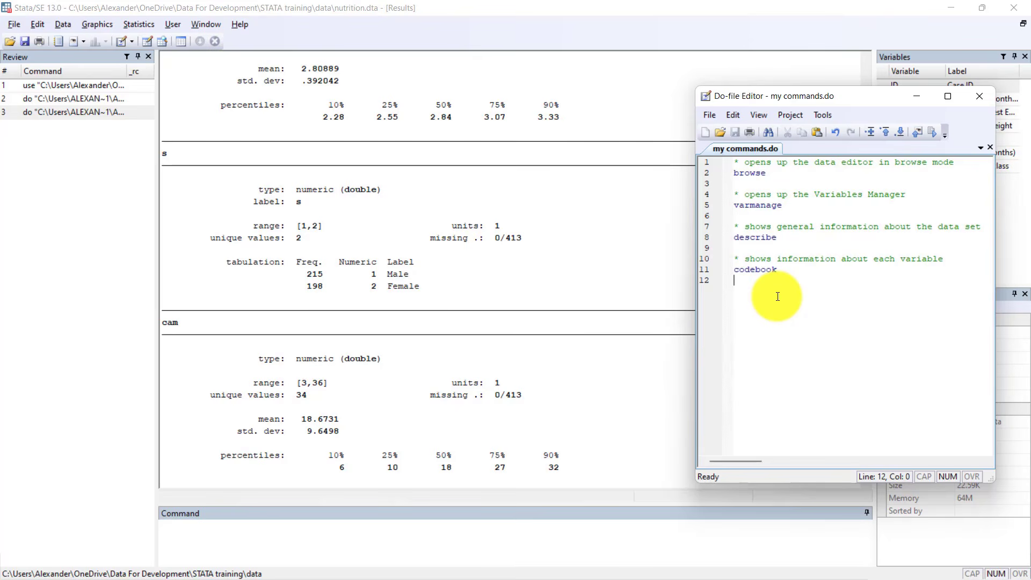
pyautogui.press('Return')
pyautogui.write('codebook')
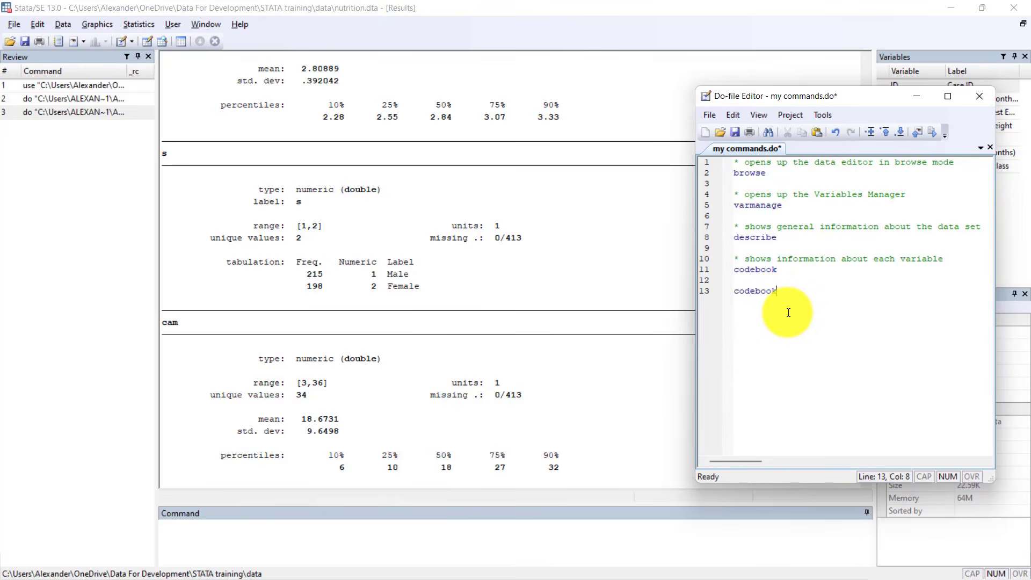
pyautogui.write(' bmi')
pyautogui.tripleClick(768, 292)
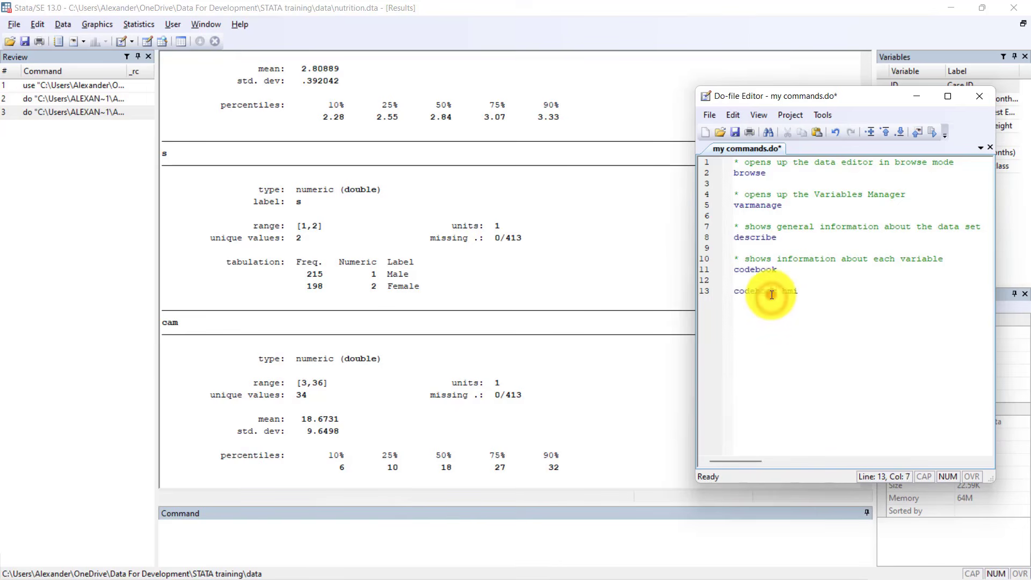
pyautogui.click(933, 131)
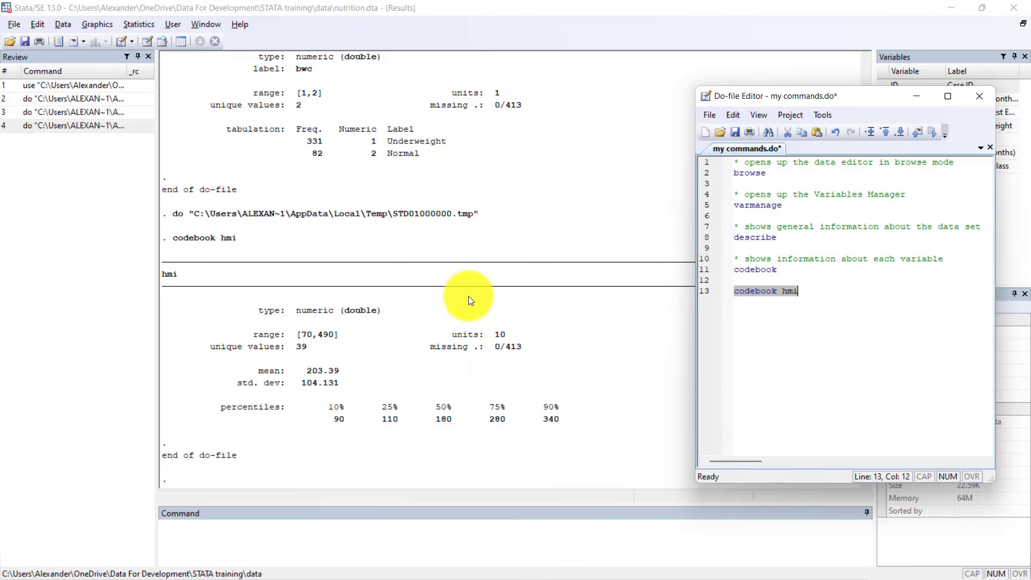
pyautogui.doubleClick(754, 269)
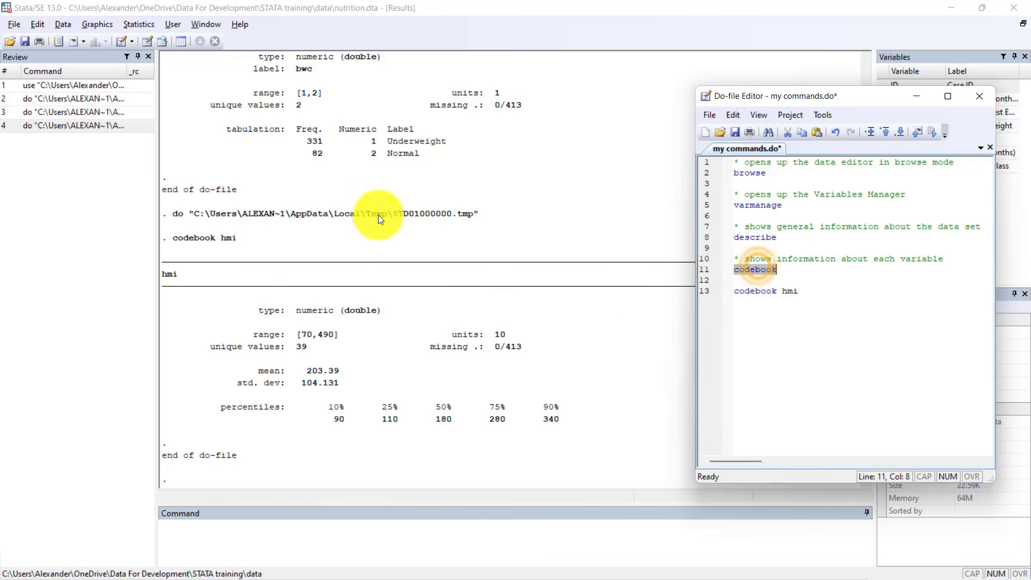
pyautogui.doubleClick(758, 293)
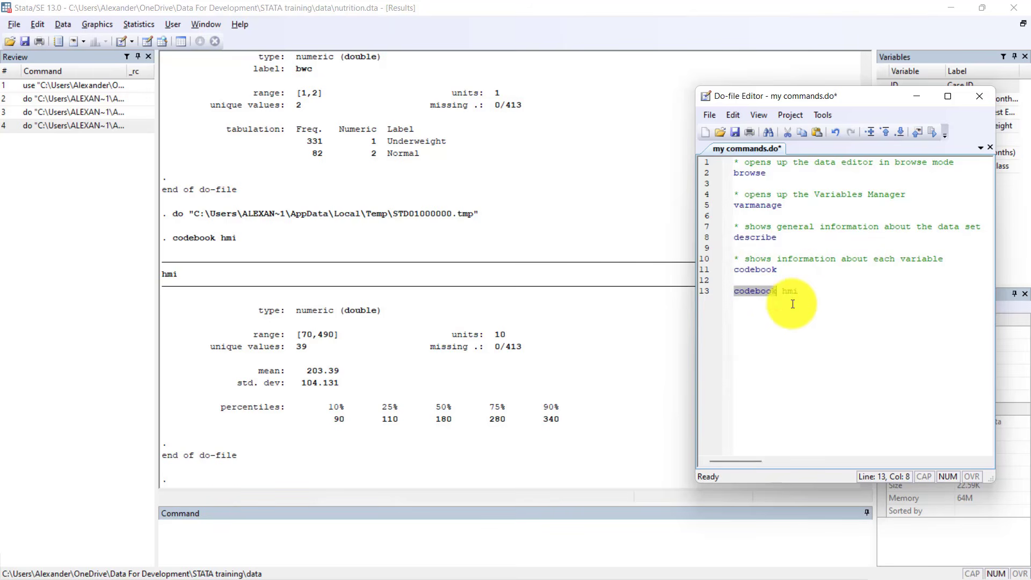
pyautogui.click(808, 292)
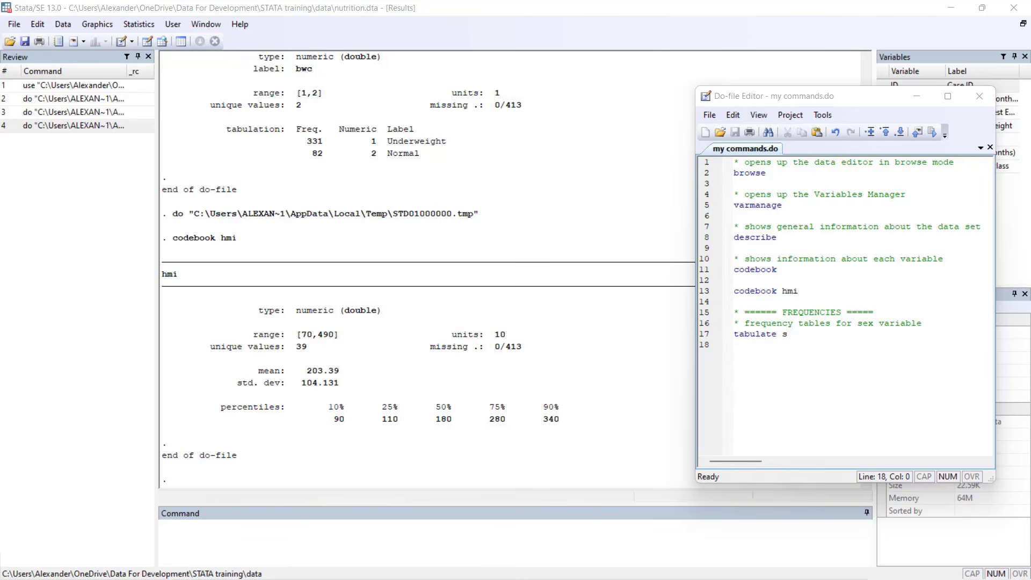
# Resume logging Stata output to the existing "my output.smcl" in the data folder, appending to the existing file.
pyautogui.moveTo(789, 108); pyautogui.dragTo(603, 91)
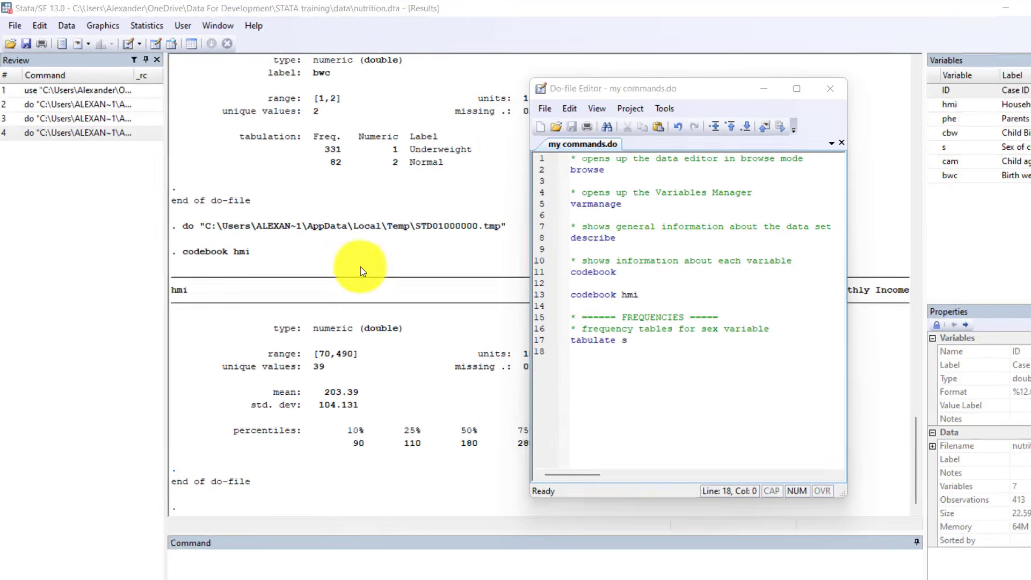
pyautogui.click(332, 235)
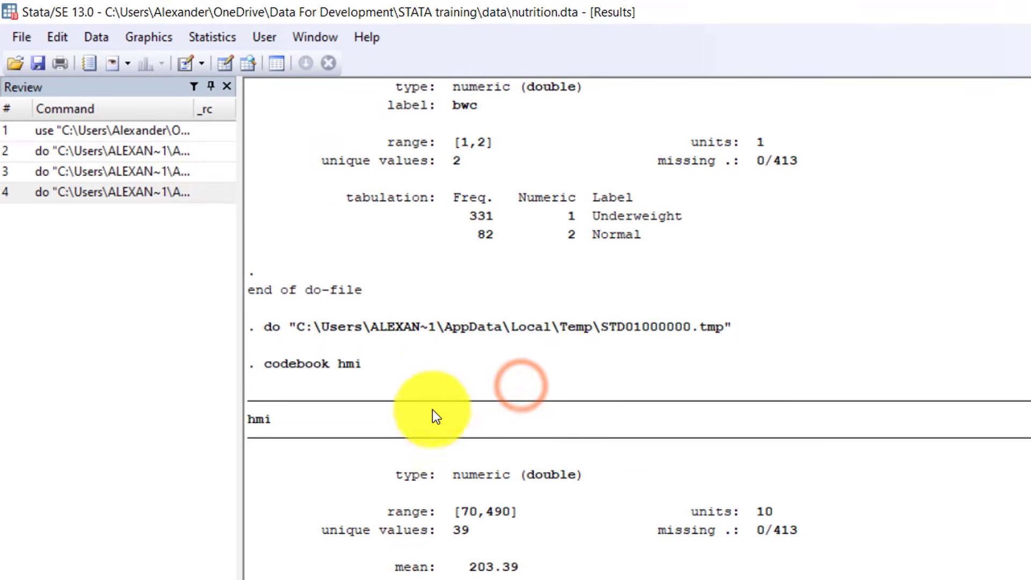
pyautogui.click(94, 71)
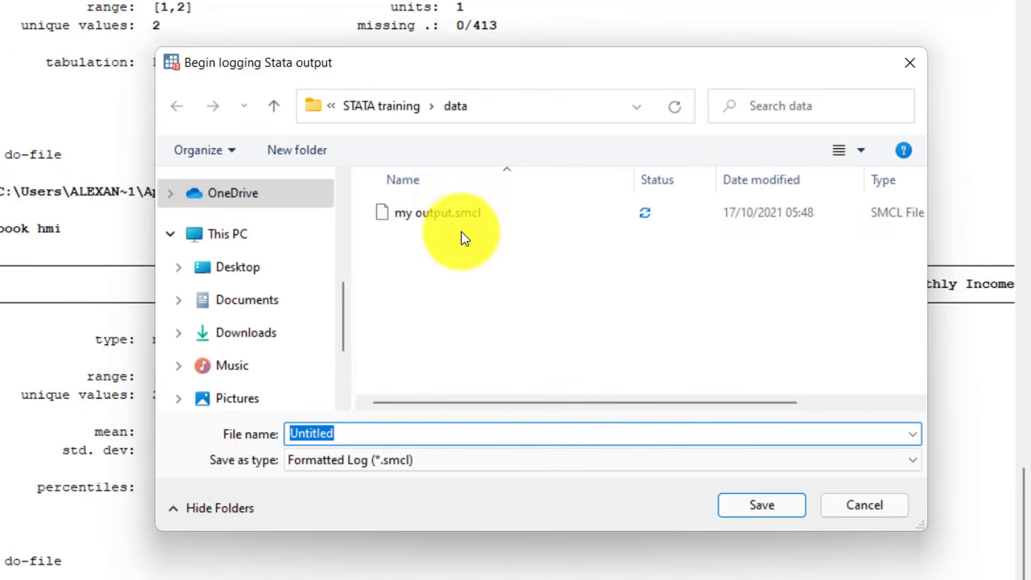
pyautogui.click(446, 218)
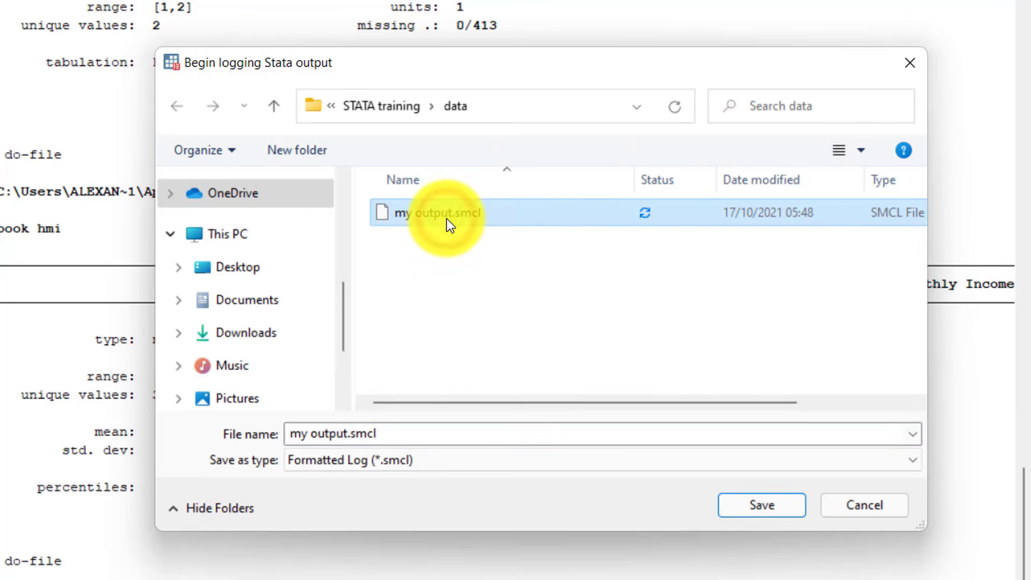
pyautogui.click(739, 504)
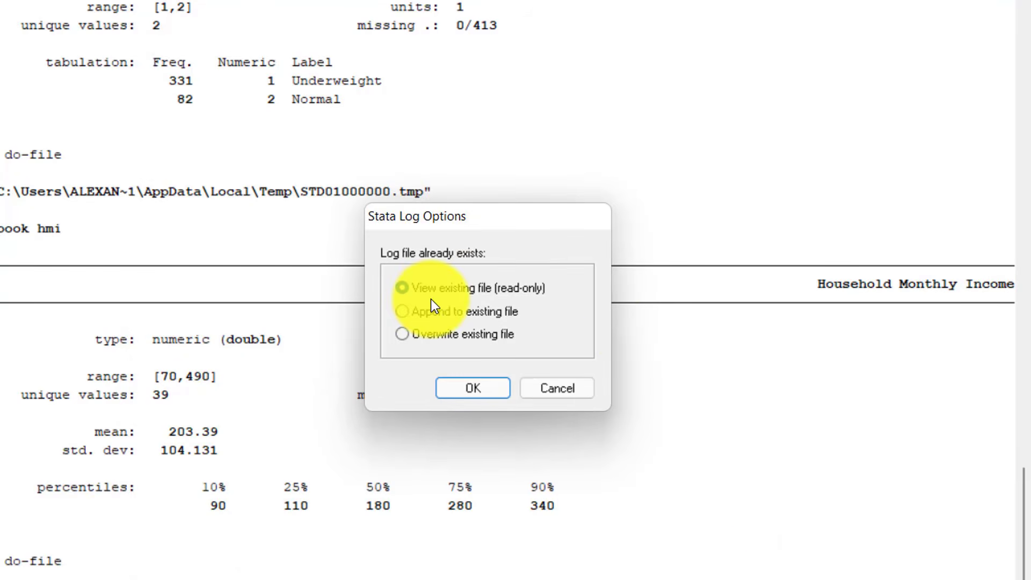
pyautogui.click(431, 315)
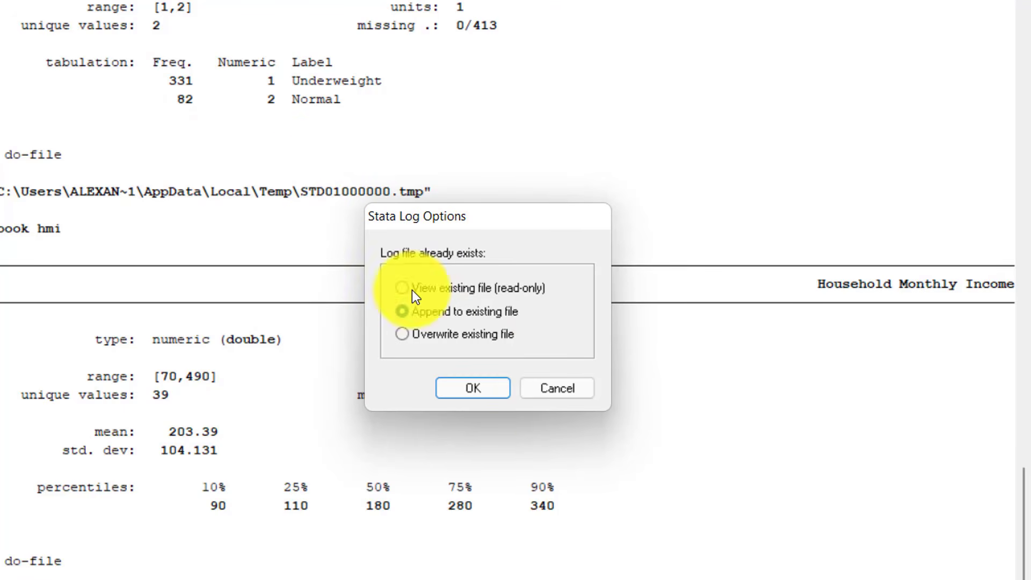
pyautogui.click(455, 396)
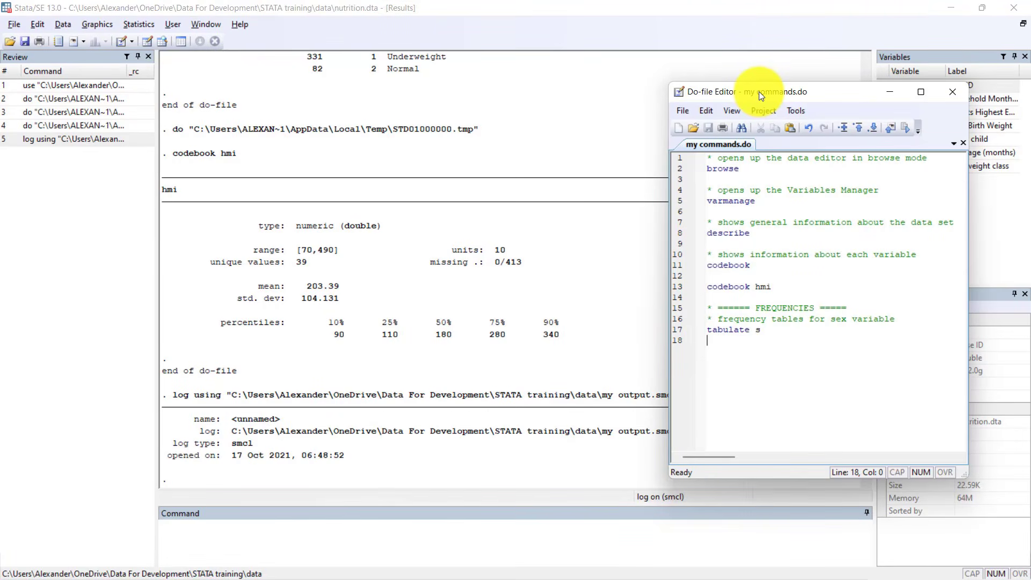
# Run only the "tabulate s" line of the do-file to produce the frequency table for sex of child.
pyautogui.click(777, 334)
pyautogui.moveTo(777, 334); pyautogui.dragTo(704, 332)
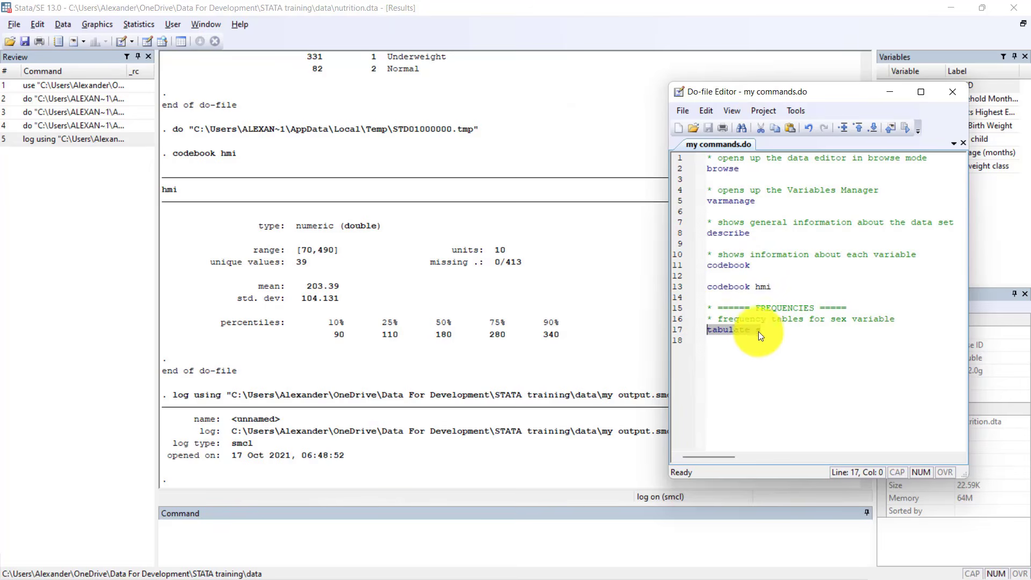
pyautogui.hotkey('ctrl', 'd')
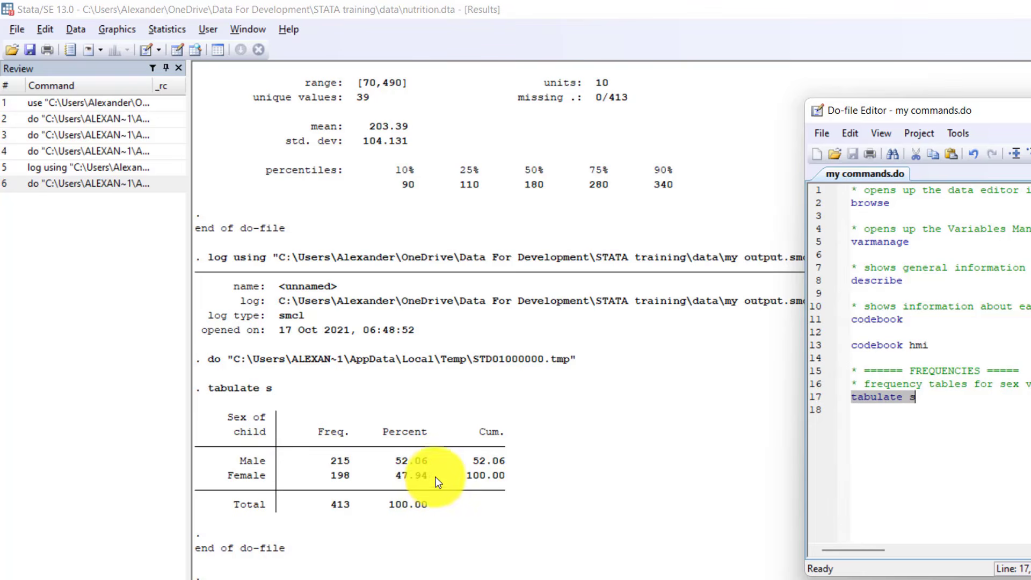
pyautogui.click(375, 372)
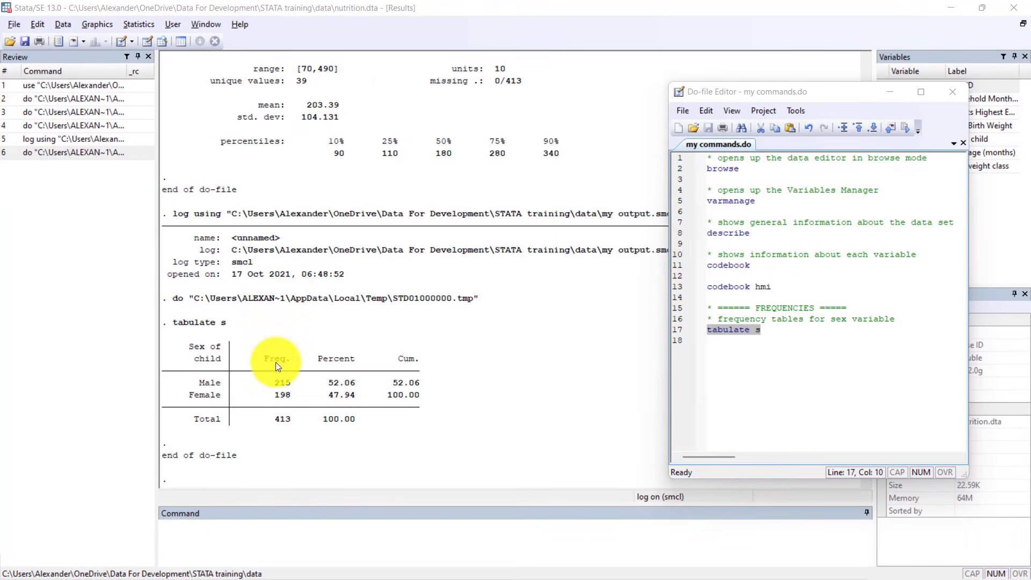
# Look up the help for the tabulate command and open its "tabulate oneway" entry.
pyautogui.click(209, 539)
pyautogui.write('help tabulate')
pyautogui.press('Return')
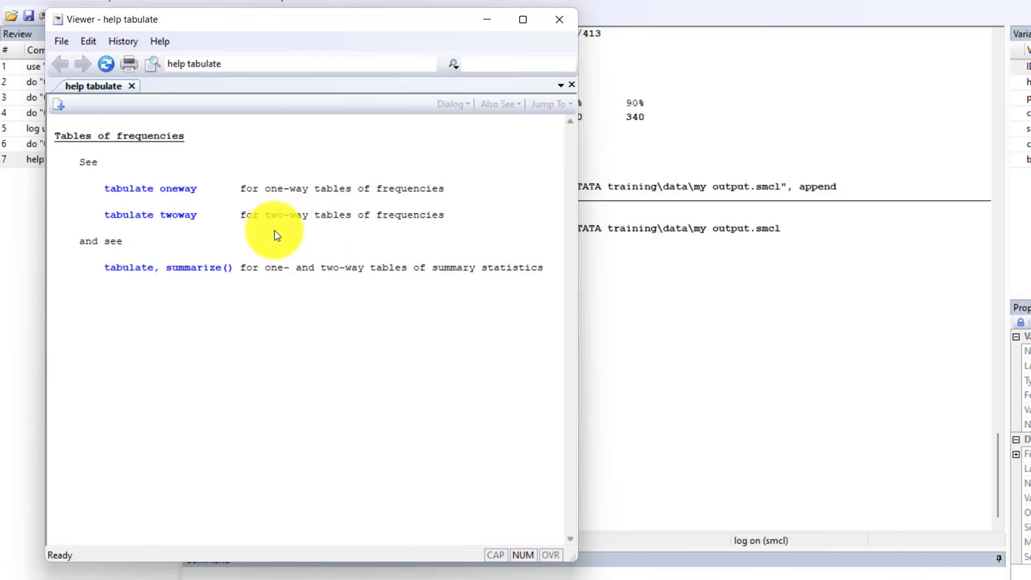
pyautogui.click(185, 189)
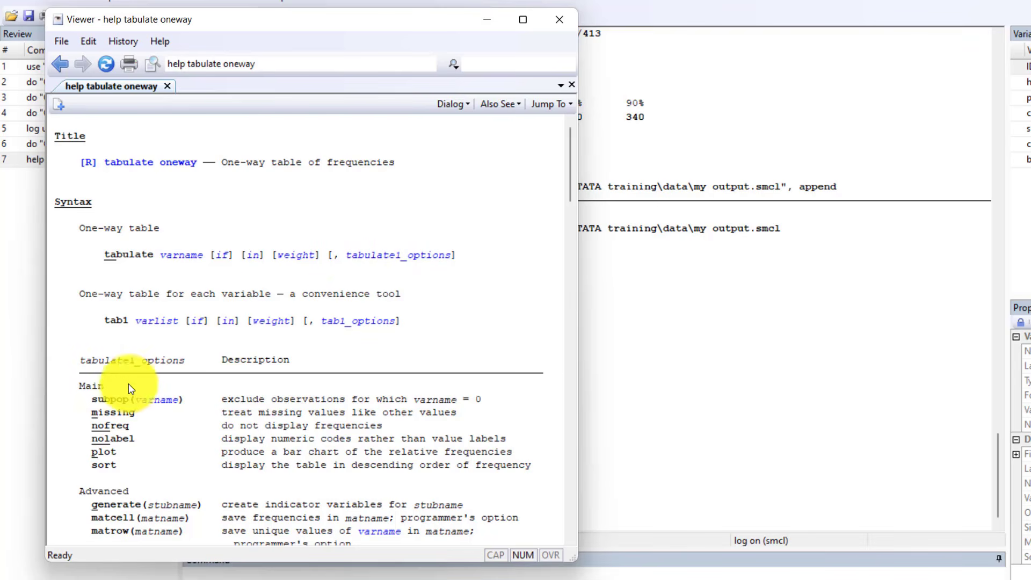
# Examine the tab1 syntax and the sort option under the tabulate1 and tab1 options, and close the help viewer.
pyautogui.moveTo(92, 470); pyautogui.dragTo(510, 472)
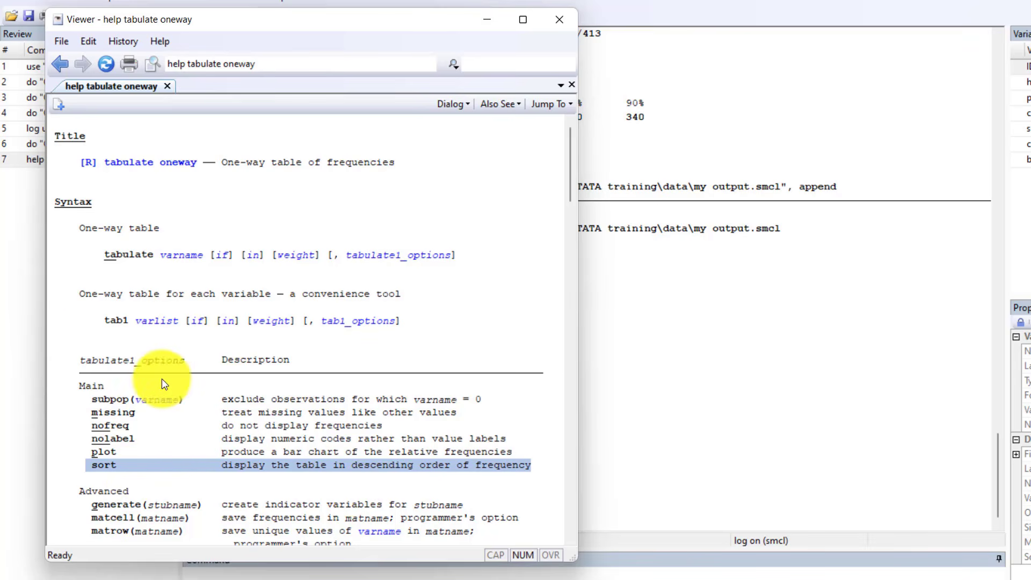
pyautogui.click(79, 306)
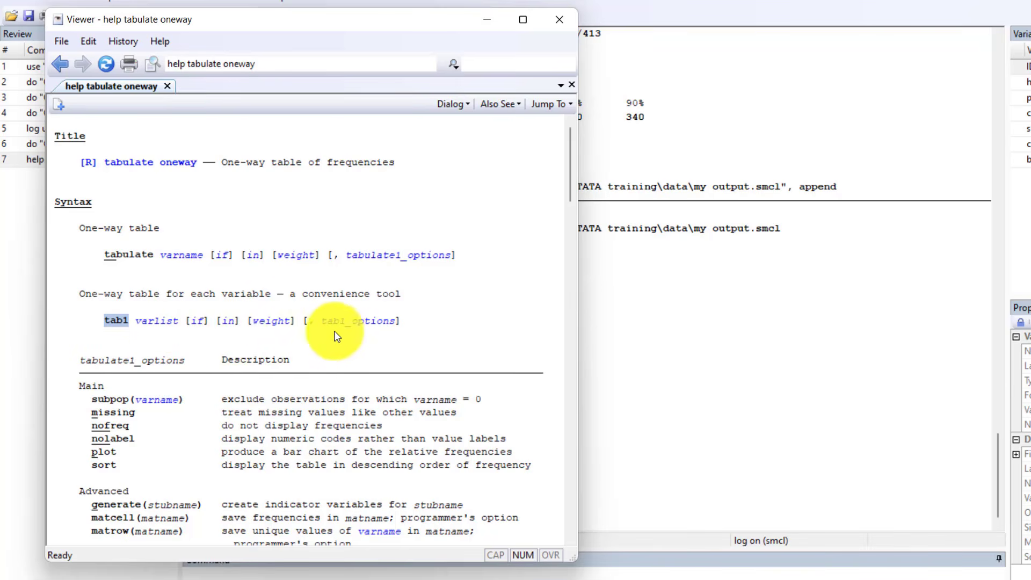
pyautogui.scroll(-8, 353, 368)
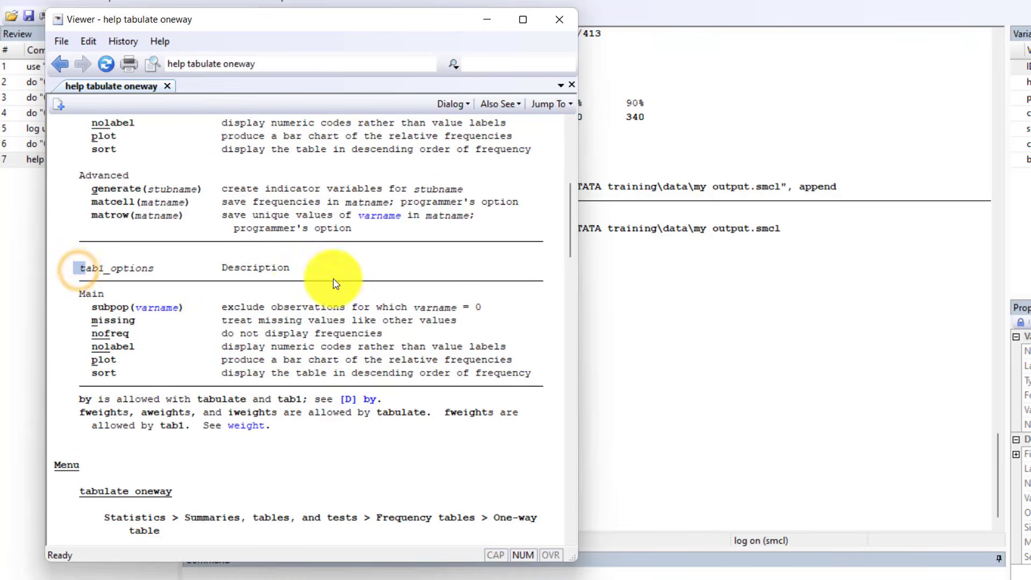
pyautogui.moveTo(103, 376); pyautogui.dragTo(543, 378)
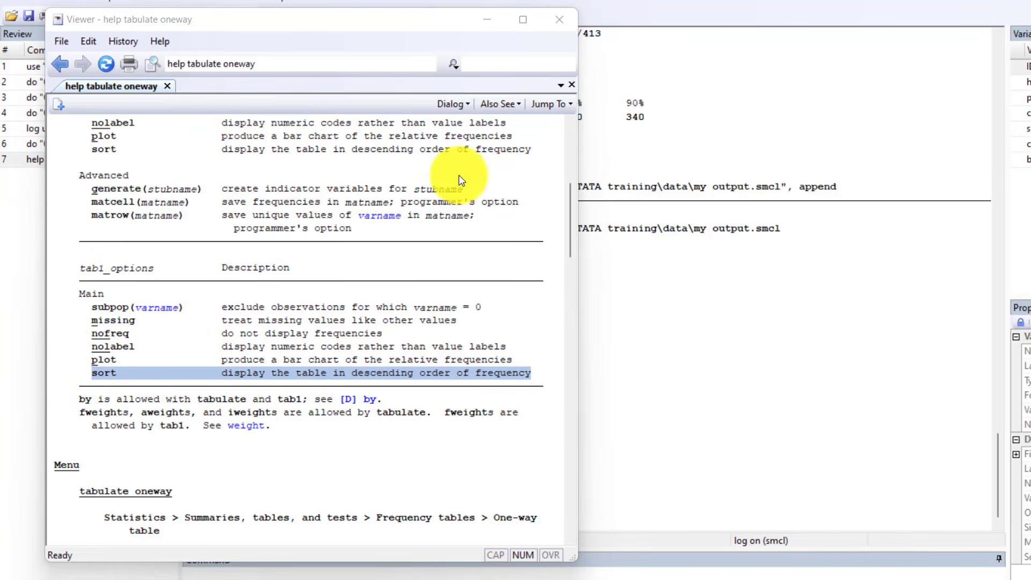
pyautogui.click(564, 22)
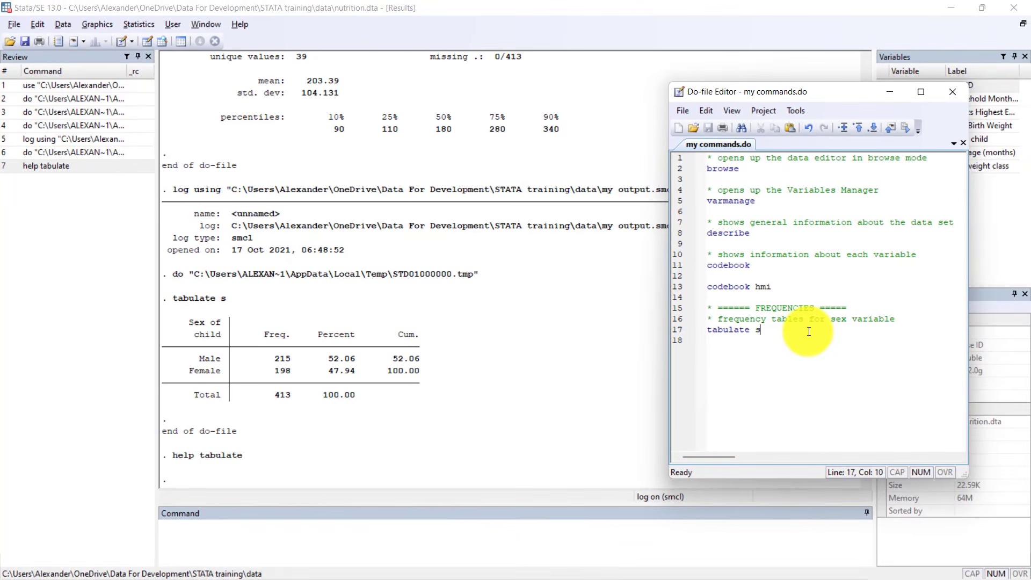
# Add the command "tabulate phe, sort" on line 19 of the do-file, below tabulate s, and run only that line.
pyautogui.press('Return')
pyautogui.press('Return')
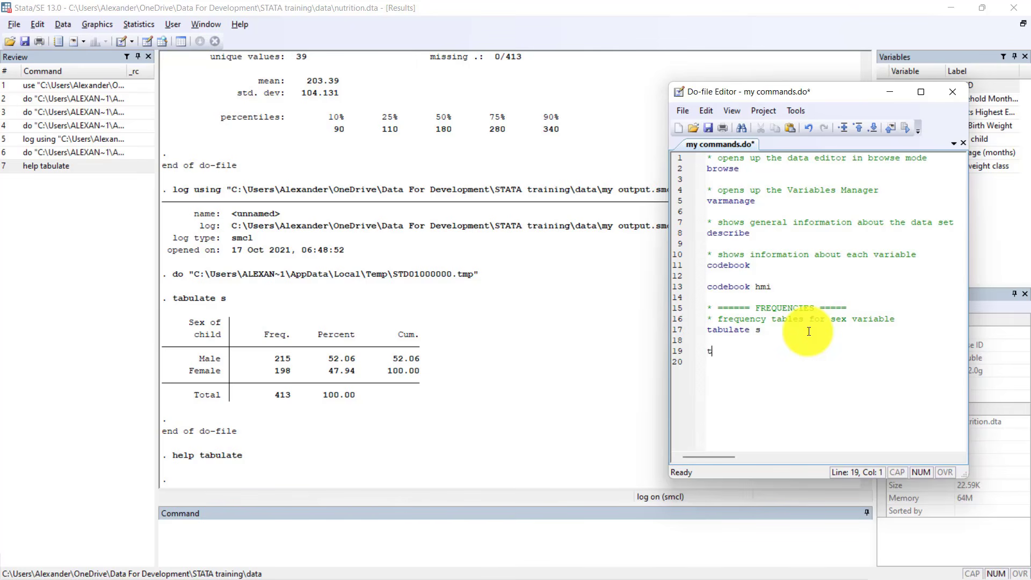
pyautogui.write('tabulate phe,')
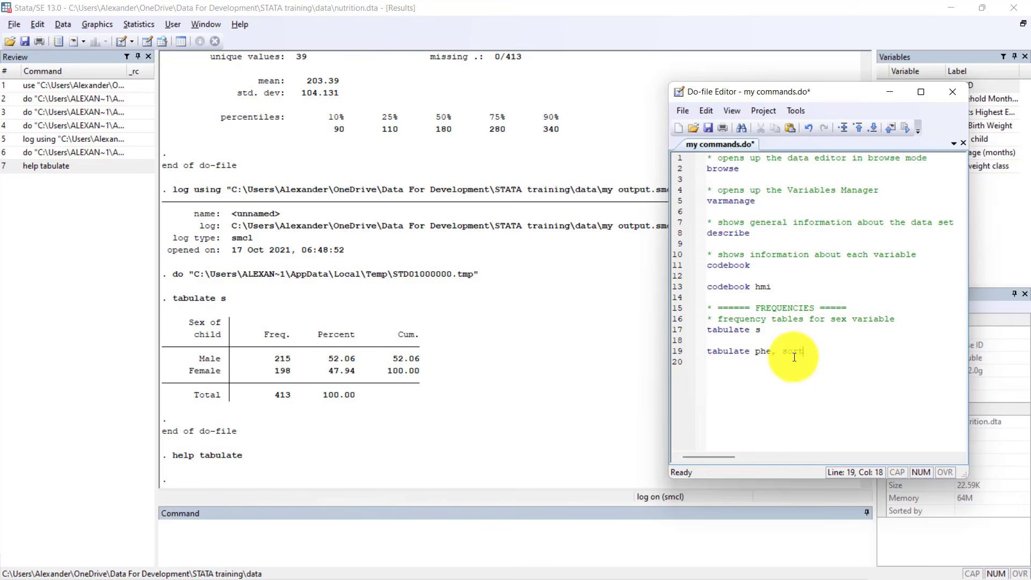
pyautogui.tripleClick(788, 352)
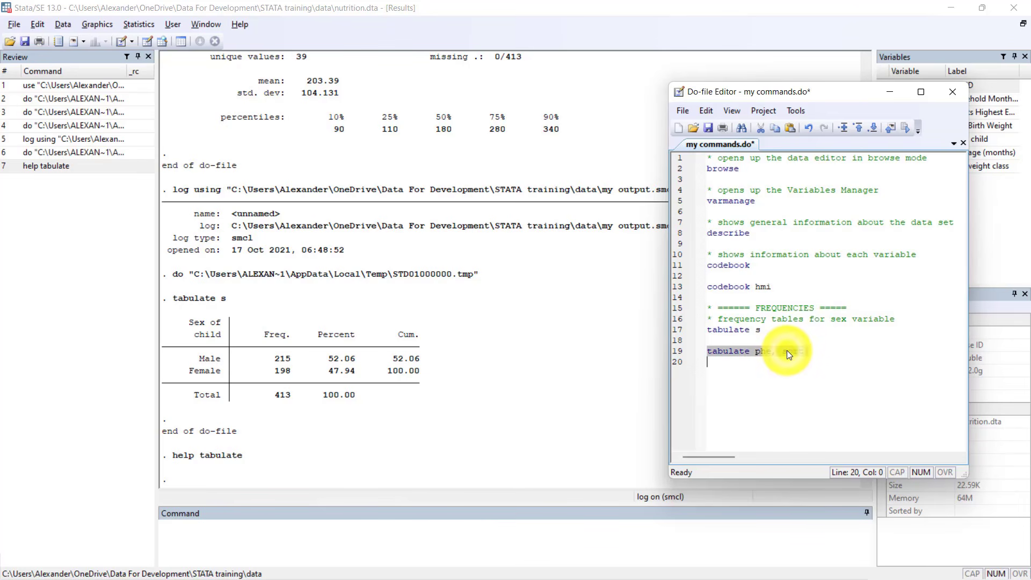
pyautogui.hotkey('ctrl', 'd')
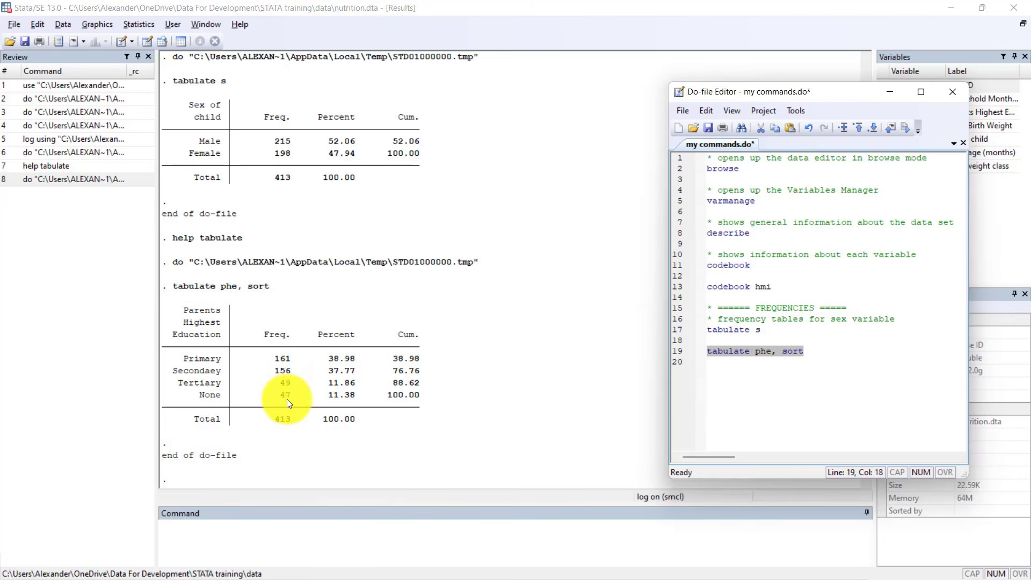
# Add the command "tab1 s phe bwc, sort" on line 21 of the do-file, run only that line and display the remaining output.
pyautogui.click(805, 390)
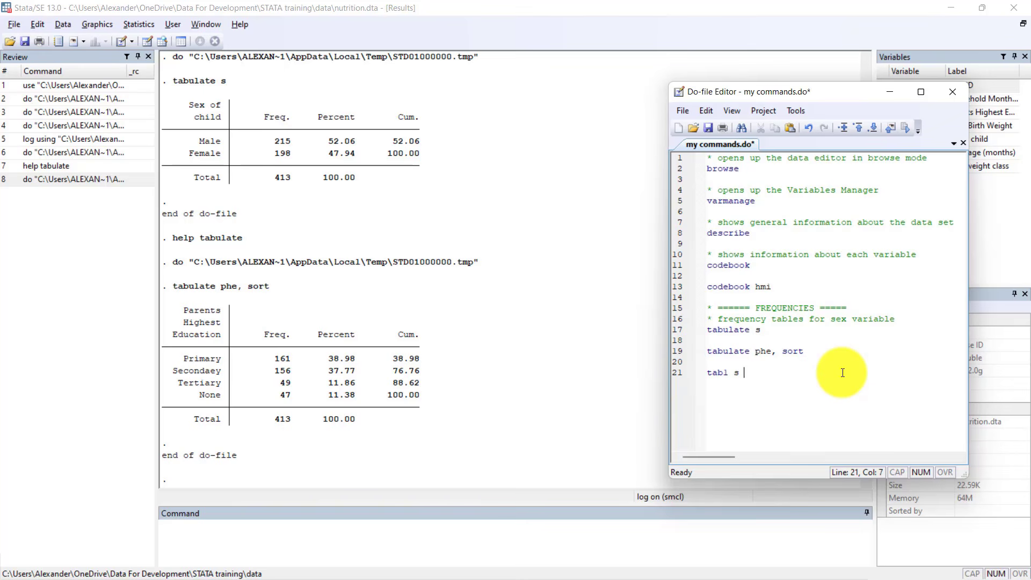
pyautogui.write('e bwc, sort')
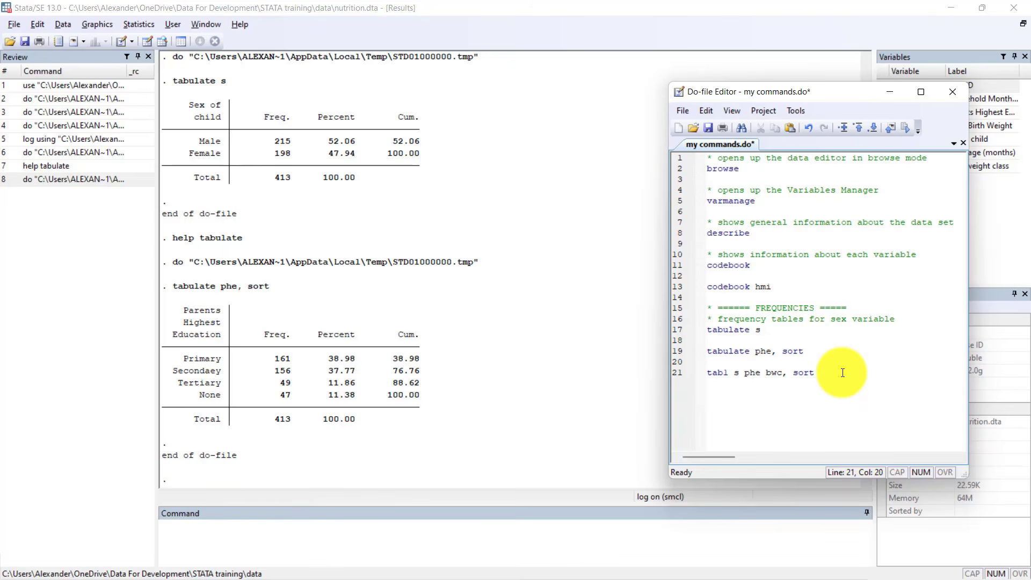
pyautogui.tripleClick(783, 375)
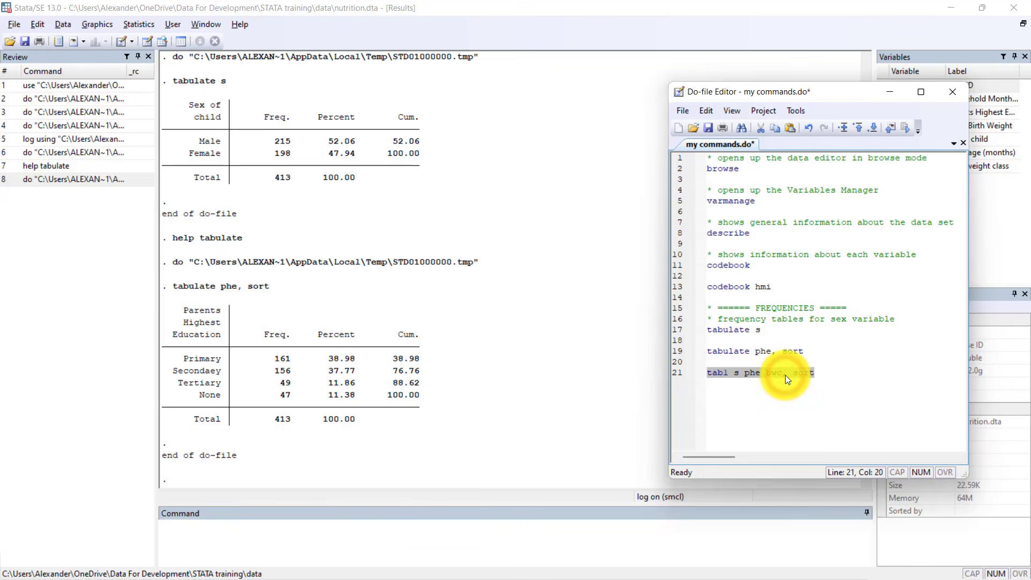
pyautogui.hotkey('ctrl', 'd')
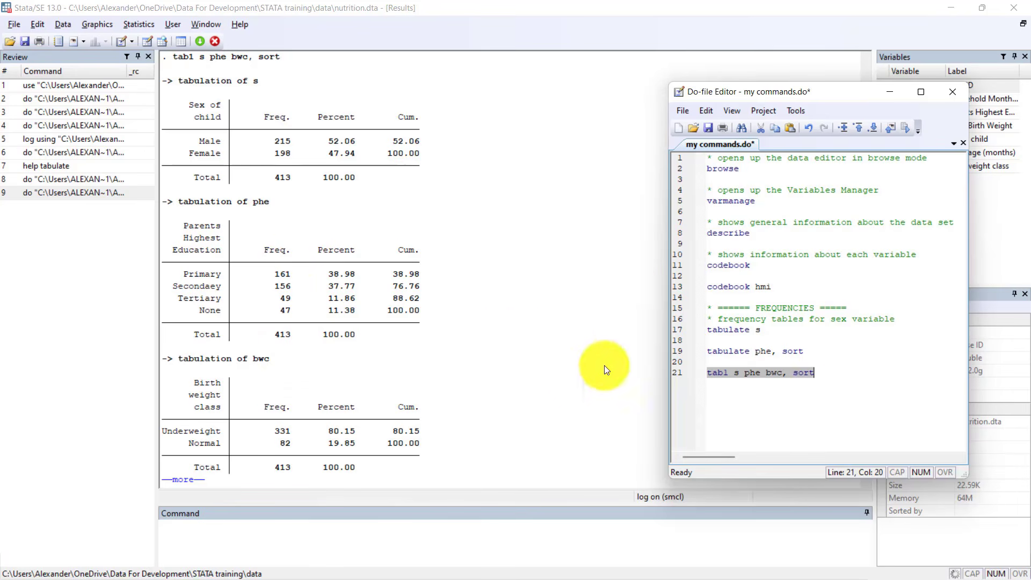
pyautogui.click(193, 482)
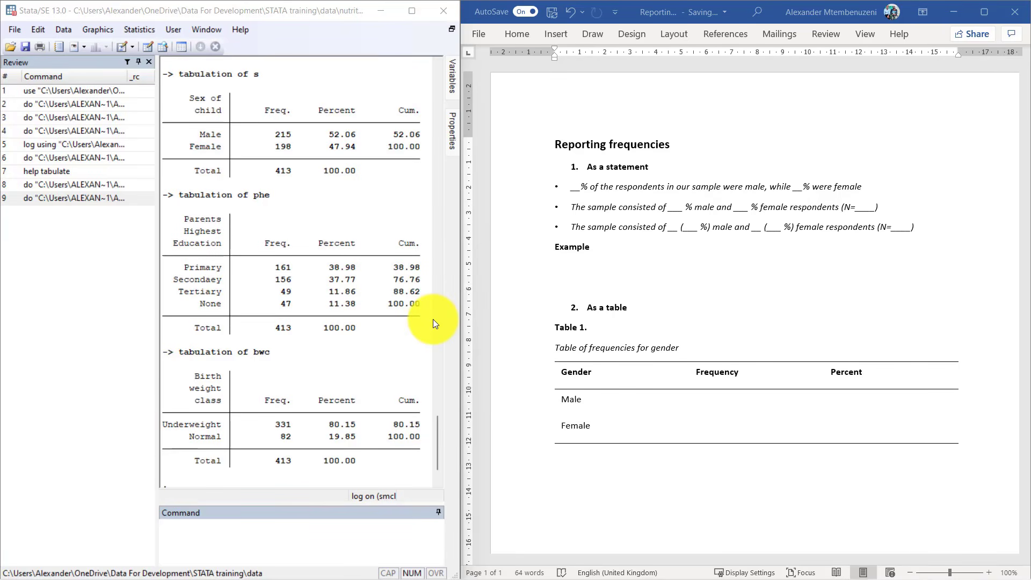
# In the Word document on reporting frequencies, examine the three statement templates and compare their blanks with the sex of child table in Stata.
pyautogui.click(684, 274)
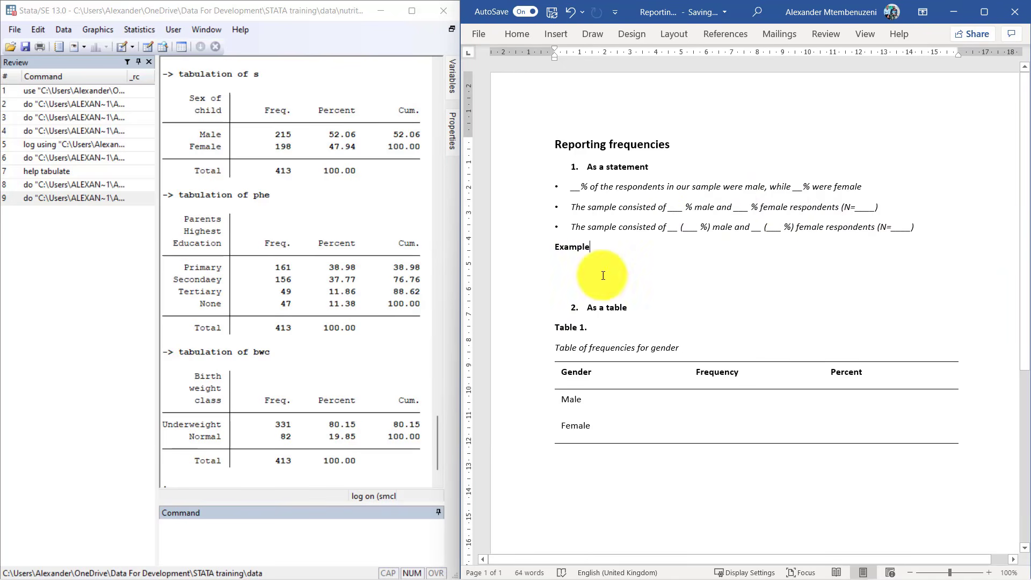
pyautogui.click(589, 189)
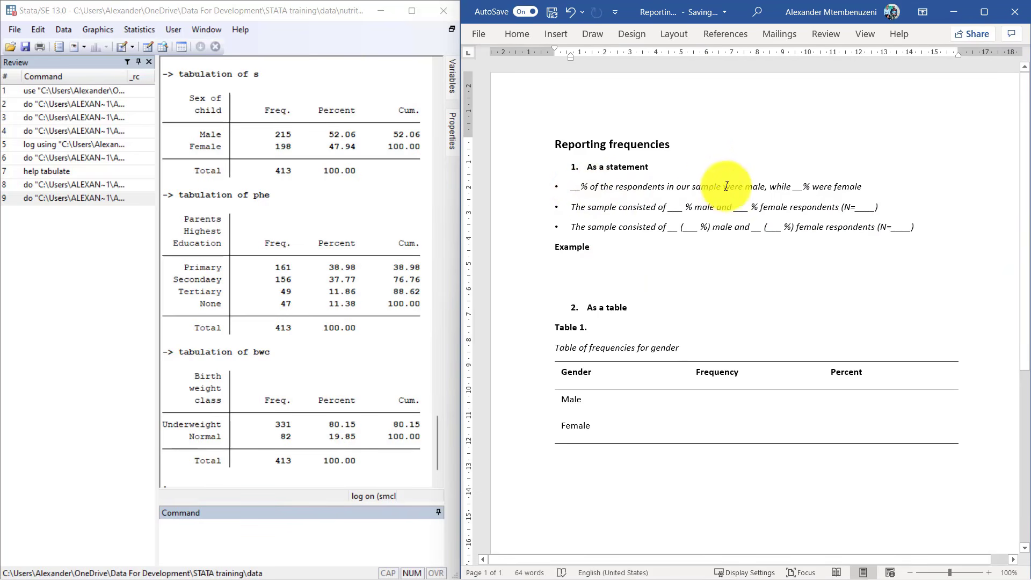
pyautogui.doubleClick(801, 189)
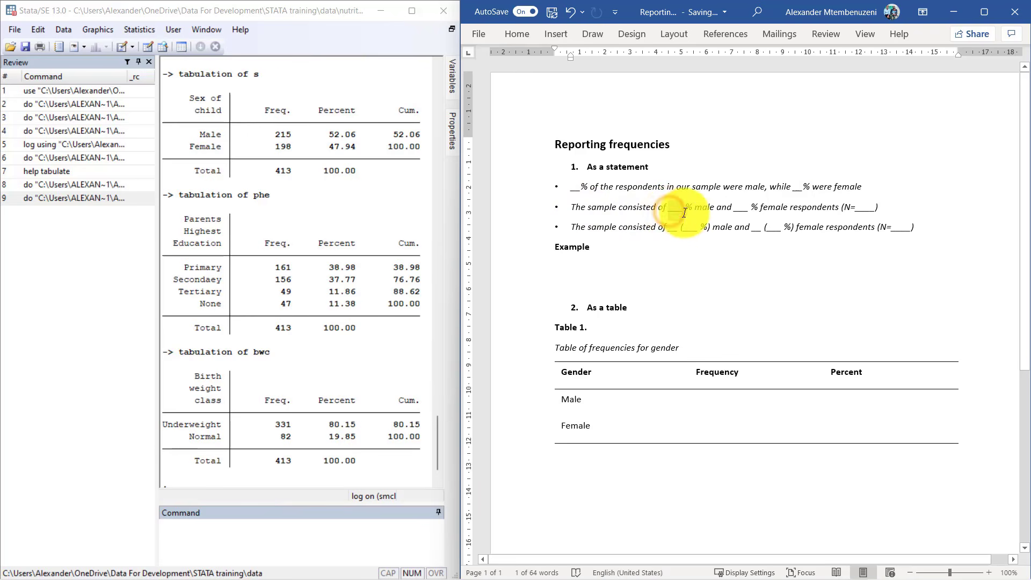
pyautogui.doubleClick(674, 210)
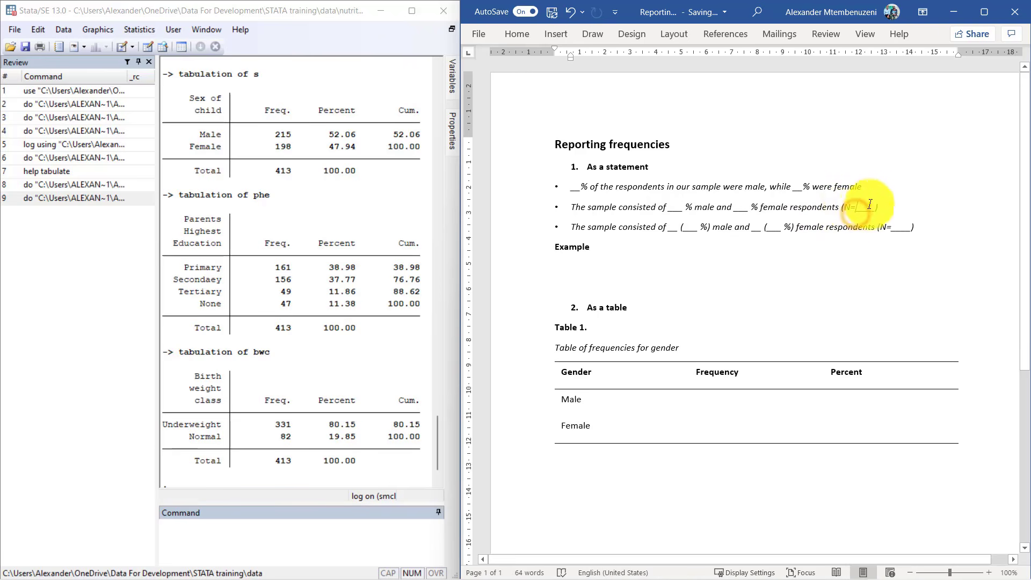
pyautogui.click(846, 209)
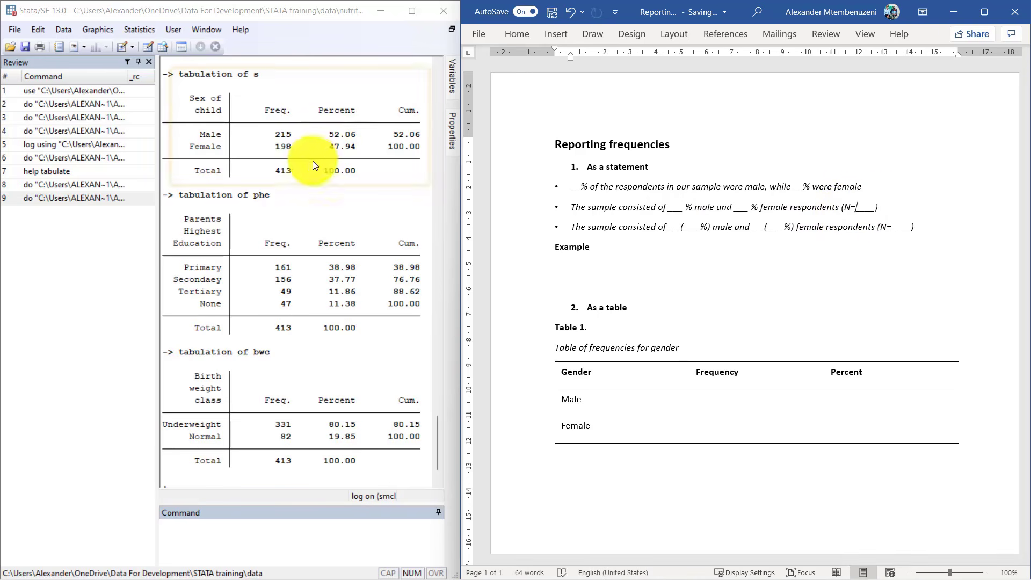
pyautogui.click(276, 170)
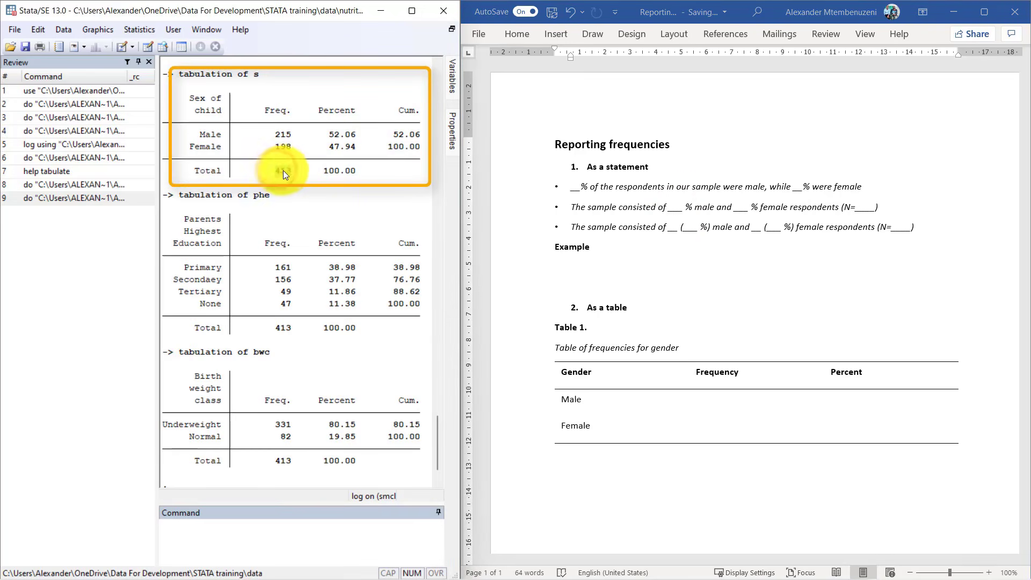
pyautogui.click(767, 232)
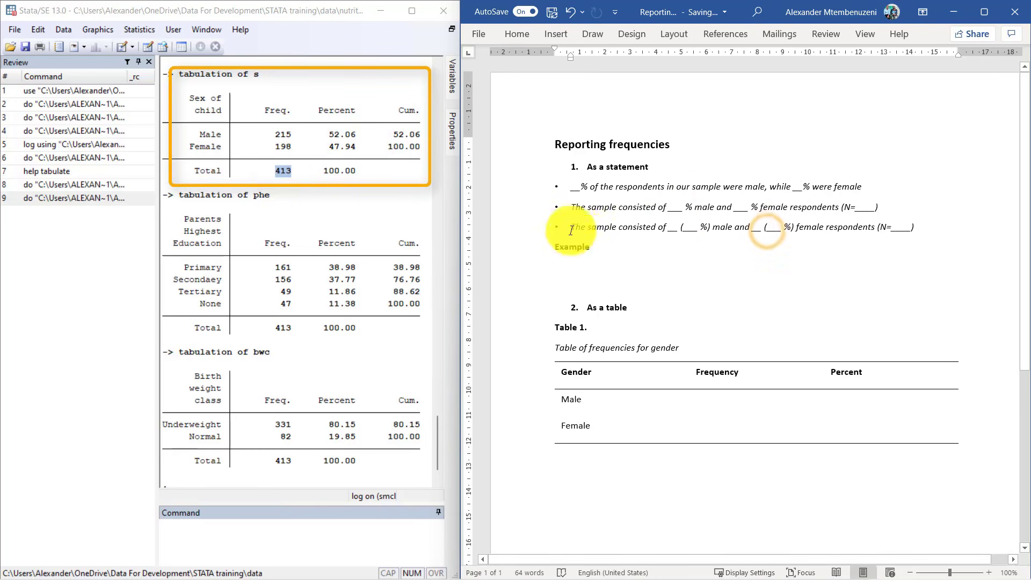
pyautogui.doubleClick(670, 229)
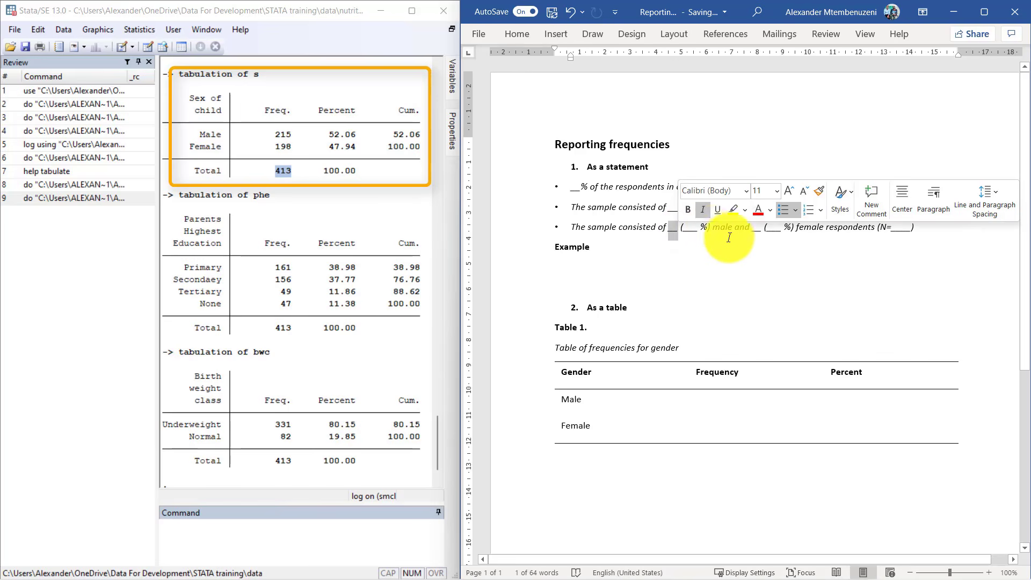
pyautogui.doubleClick(757, 229)
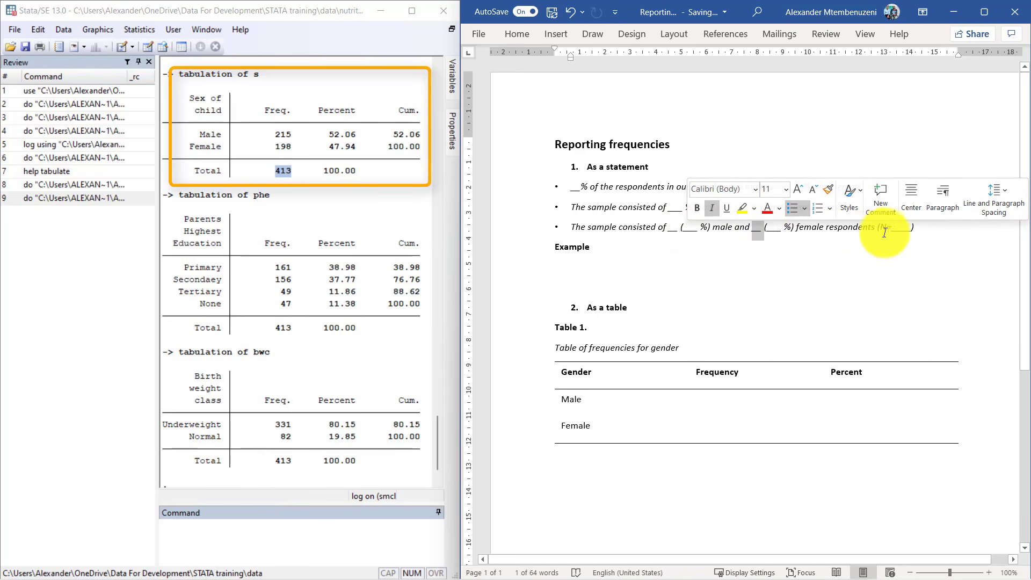
pyautogui.click(908, 227)
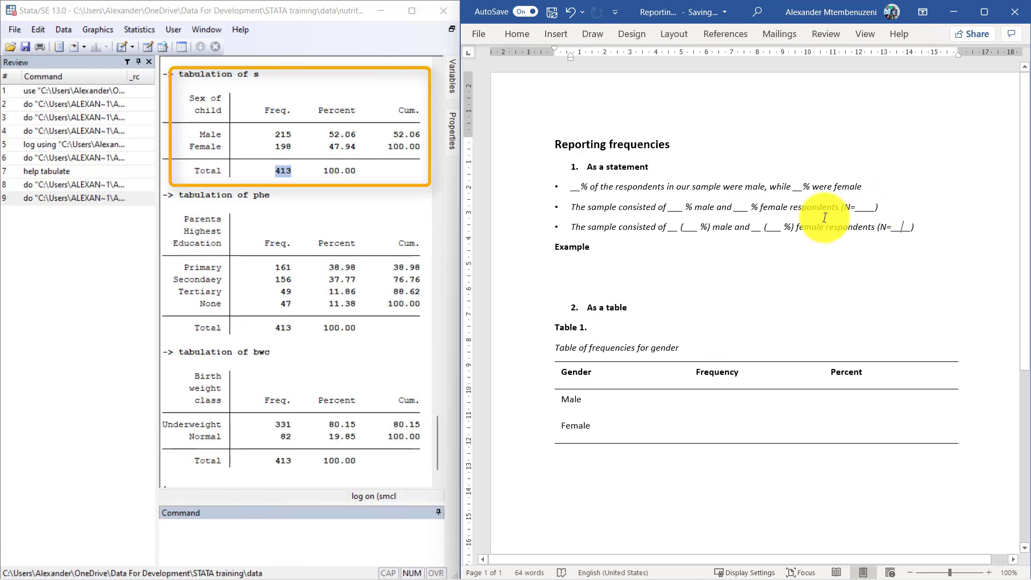
pyautogui.click(531, 226)
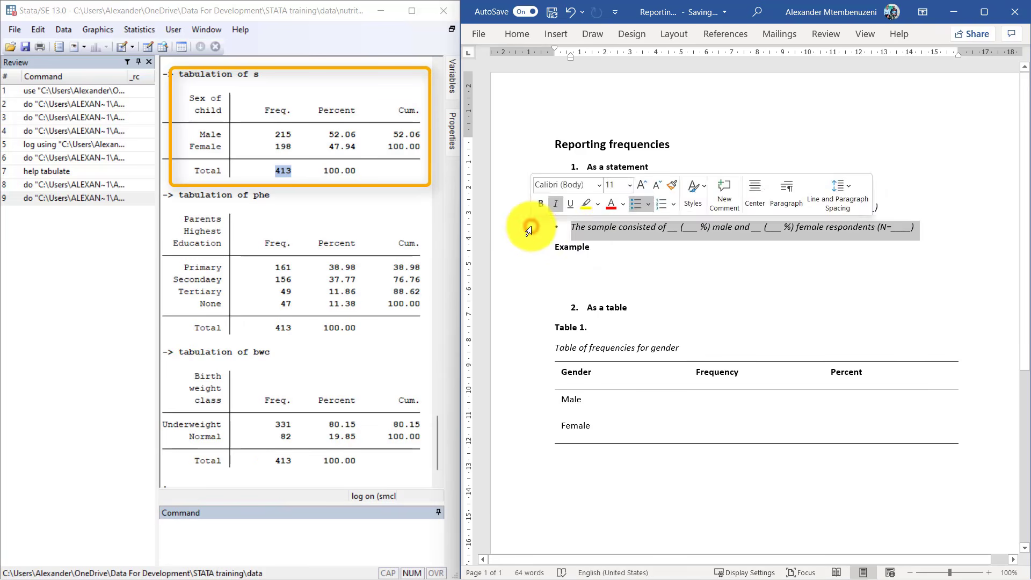
# Write under Example: "The sample consisted of 215 (52.06%) male and 198 (47.94%) female children (N=413).".
pyautogui.click(569, 260)
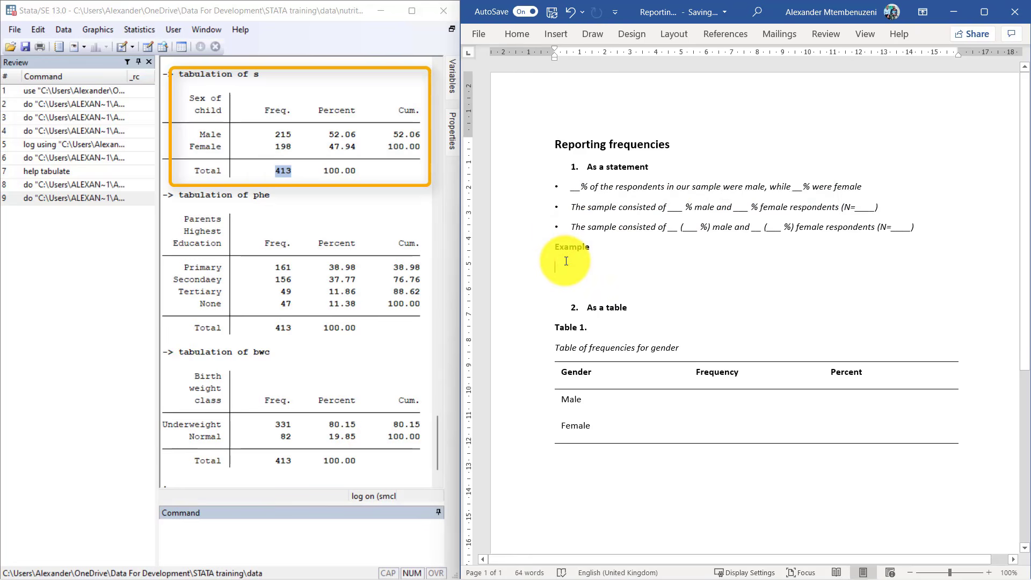
pyautogui.write('The sample consisted of 215')
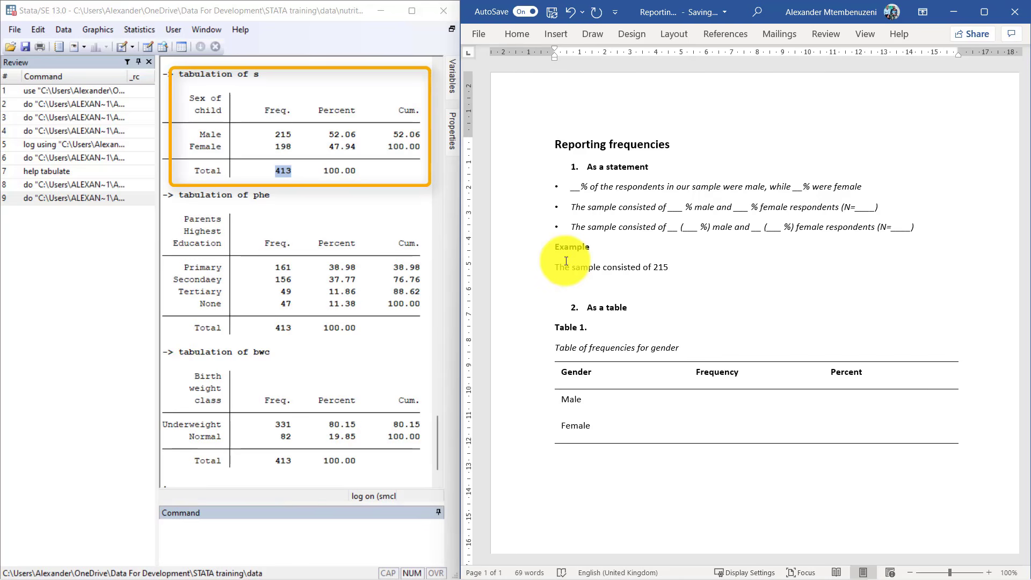
pyautogui.write('(52.06%) male and 198 (47.94%')
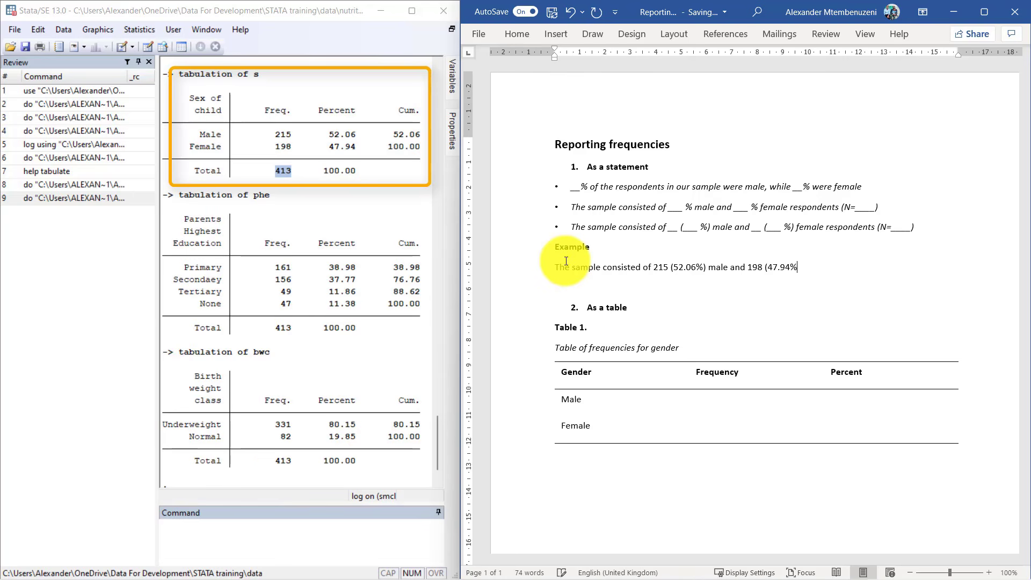
pyautogui.write(') female children (')
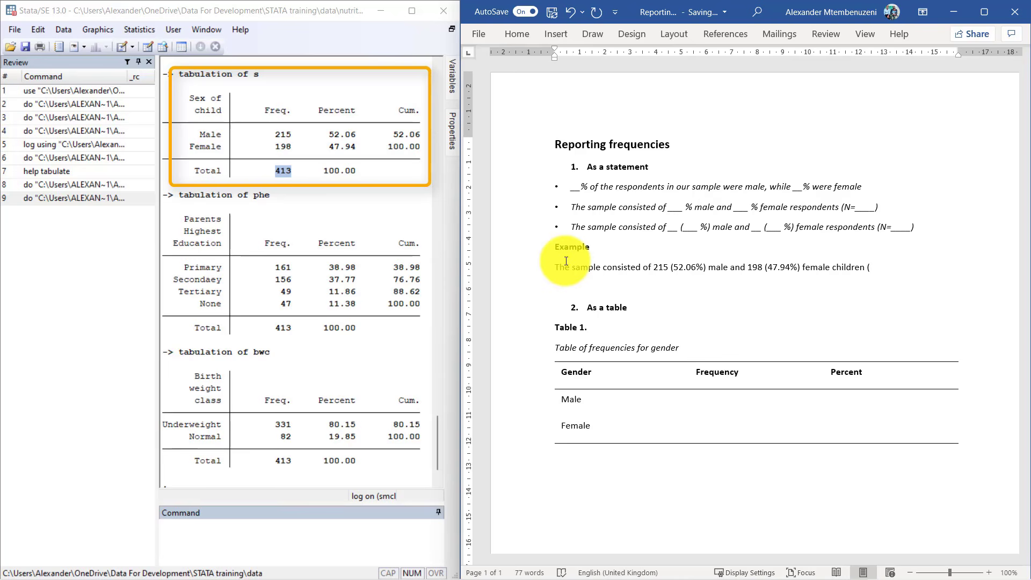
pyautogui.write('N=413).')
pyautogui.press('Return')
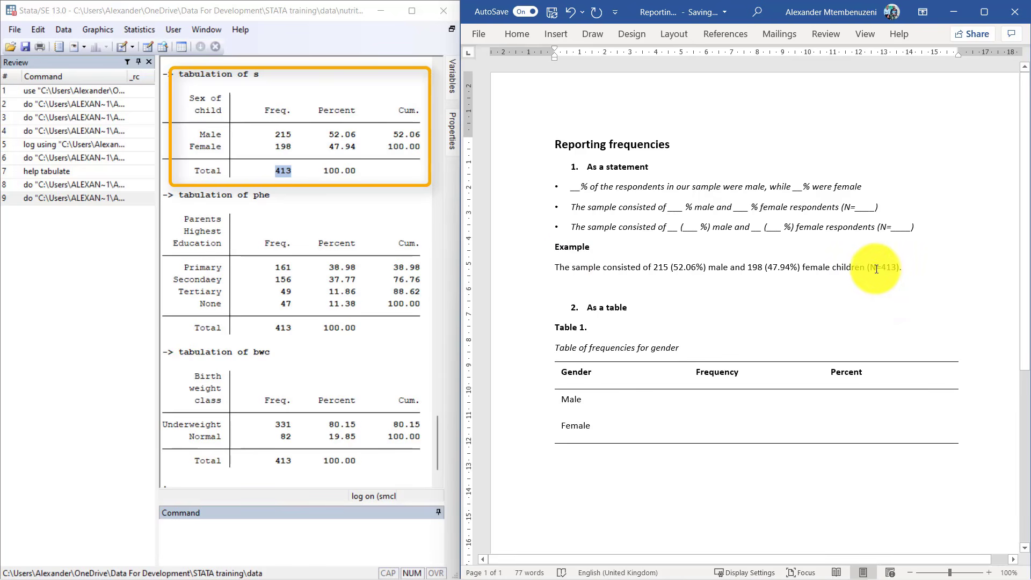
# Italicize the letter N in the "(N=413)" part of the example sentence.
pyautogui.doubleClick(873, 269)
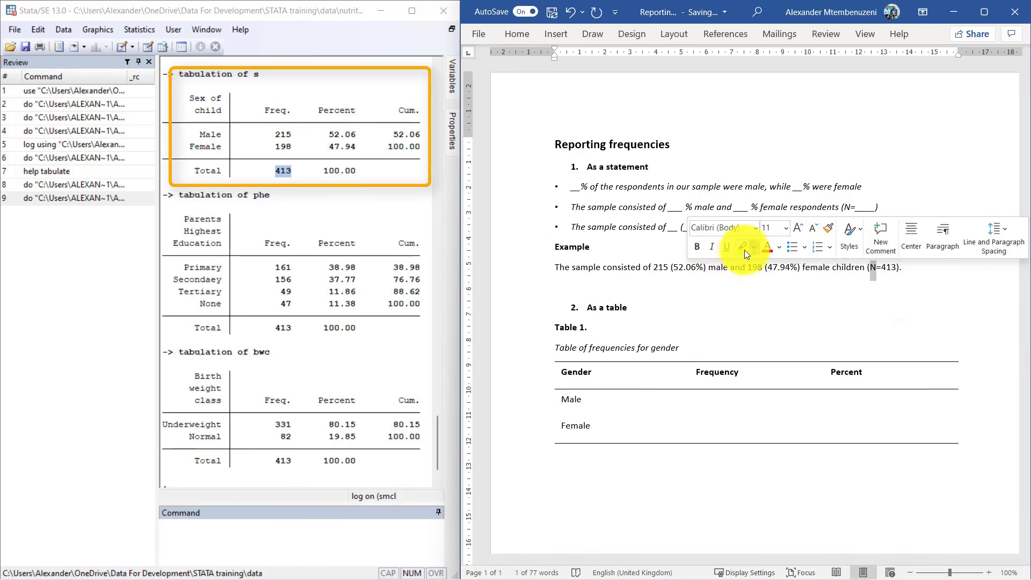
pyautogui.click(714, 244)
pyautogui.click(869, 299)
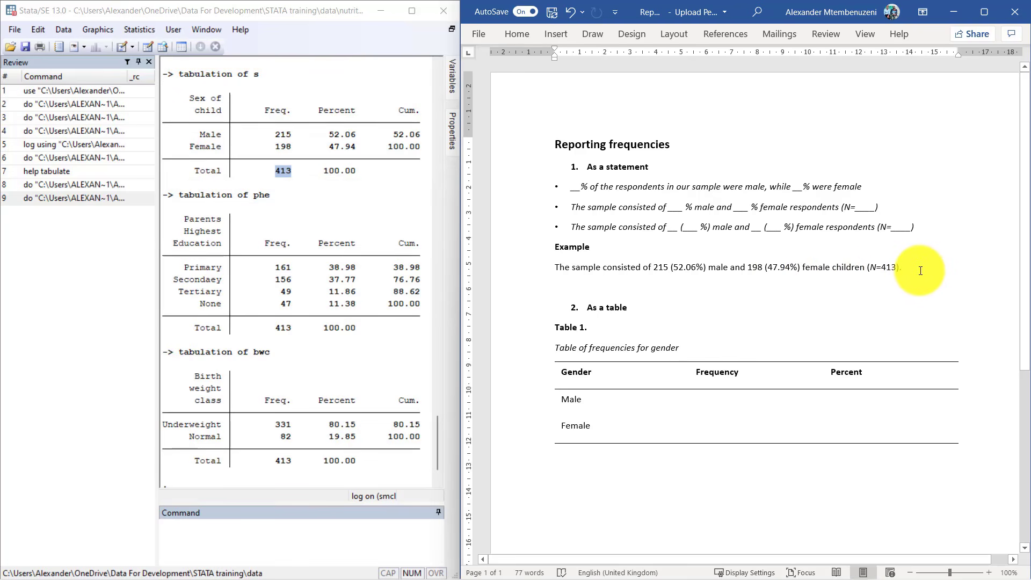
# Fill in the Male row of the gender frequency table with frequency 215 and percent 52.06%.
pyautogui.click(619, 373)
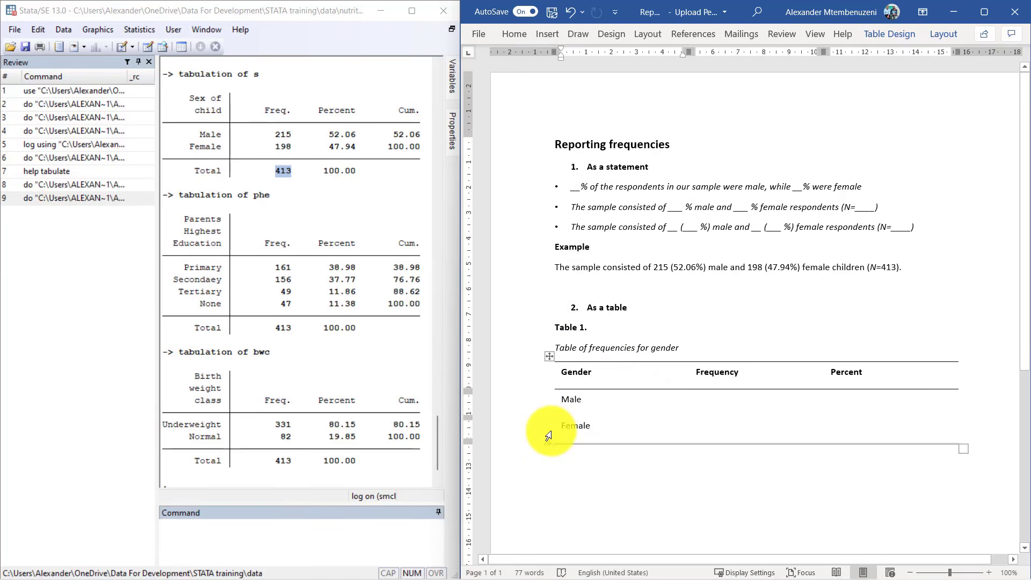
pyautogui.moveTo(553, 450)
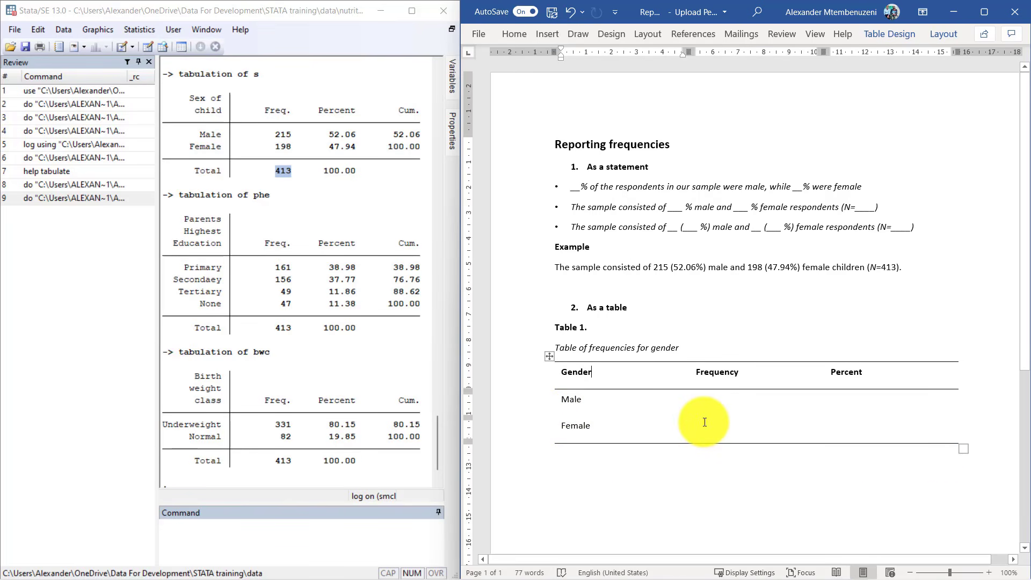
pyautogui.click(723, 404)
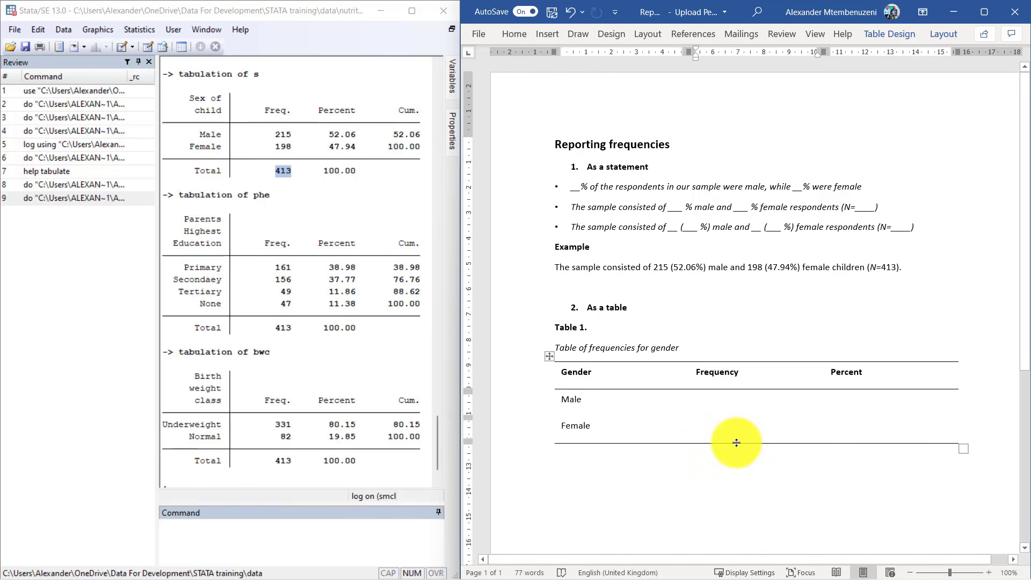
pyautogui.write('215')
pyautogui.press('Tab')
pyautogui.write('5206')
pyautogui.press('BackSpace')
pyautogui.write('.06%')
# Fill in the Female row of the gender frequency table with frequency 198 and percent 47.94%.
pyautogui.click(716, 429)
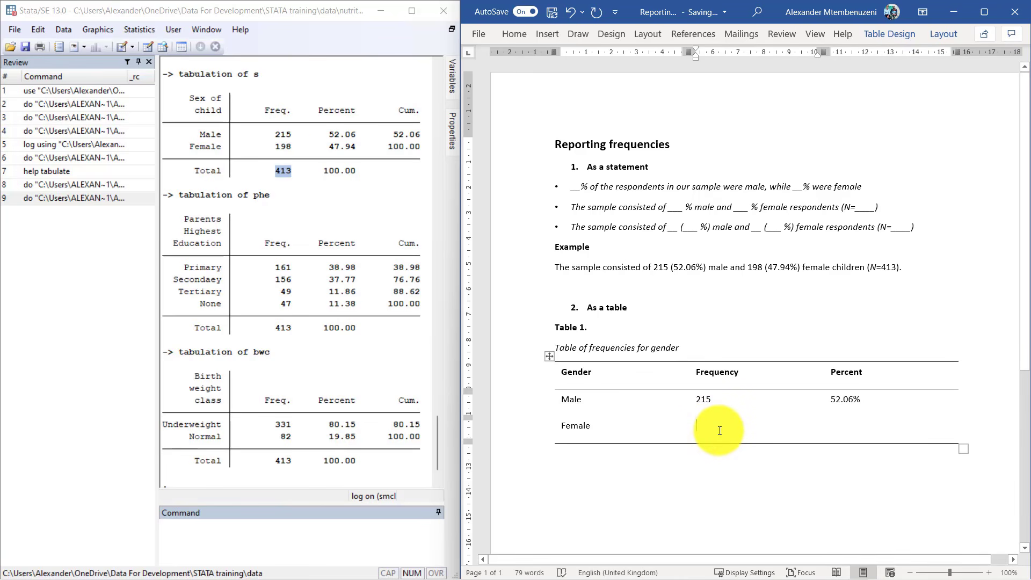
pyautogui.write('198')
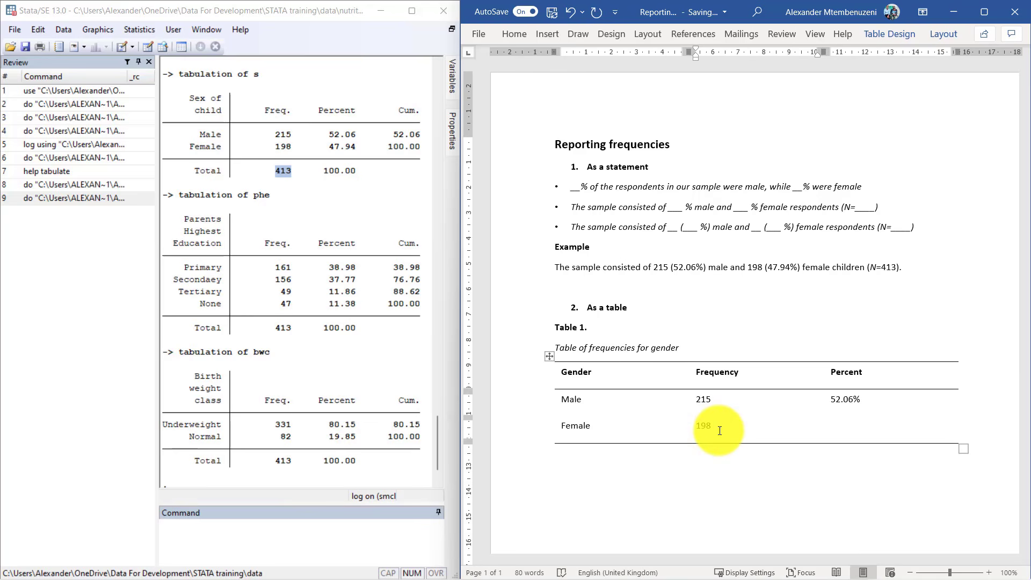
pyautogui.press('Tab')
pyautogui.write('47.94%')
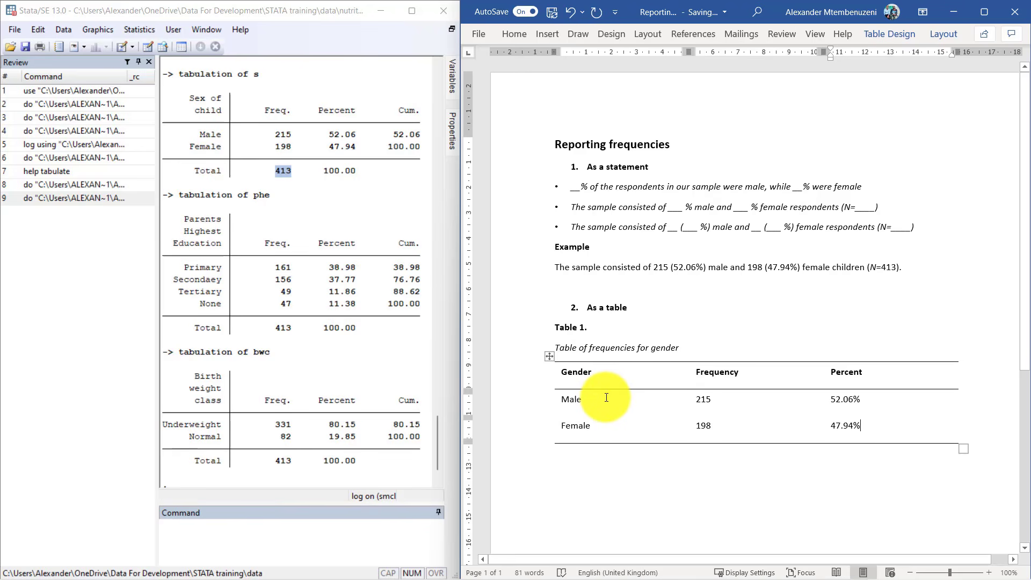
pyautogui.click(652, 416)
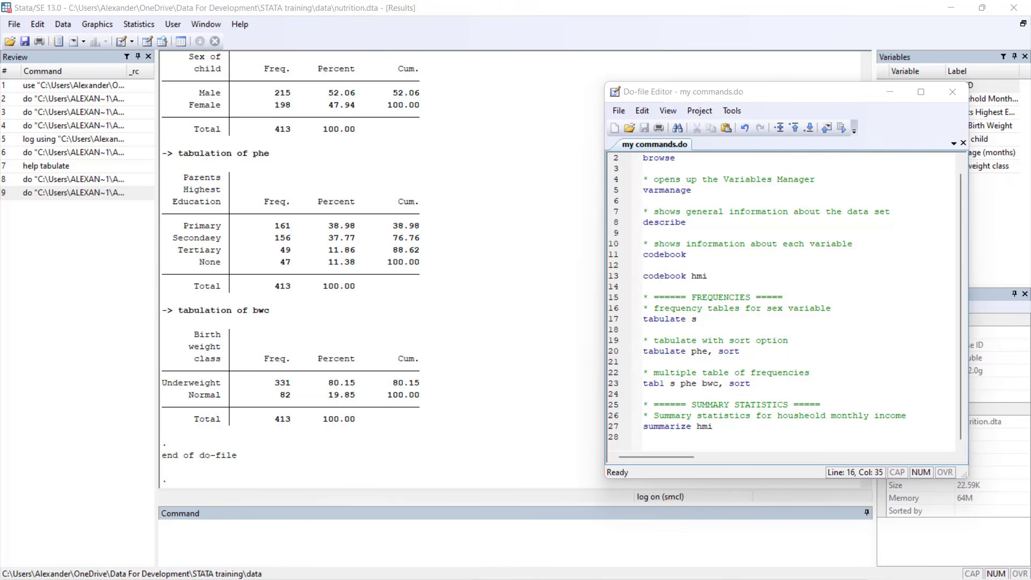
# Switch back to Stata and run only the "summarize hmi" line of the do-file to produce summary statistics for household monthly income.
pyautogui.click(813, 385)
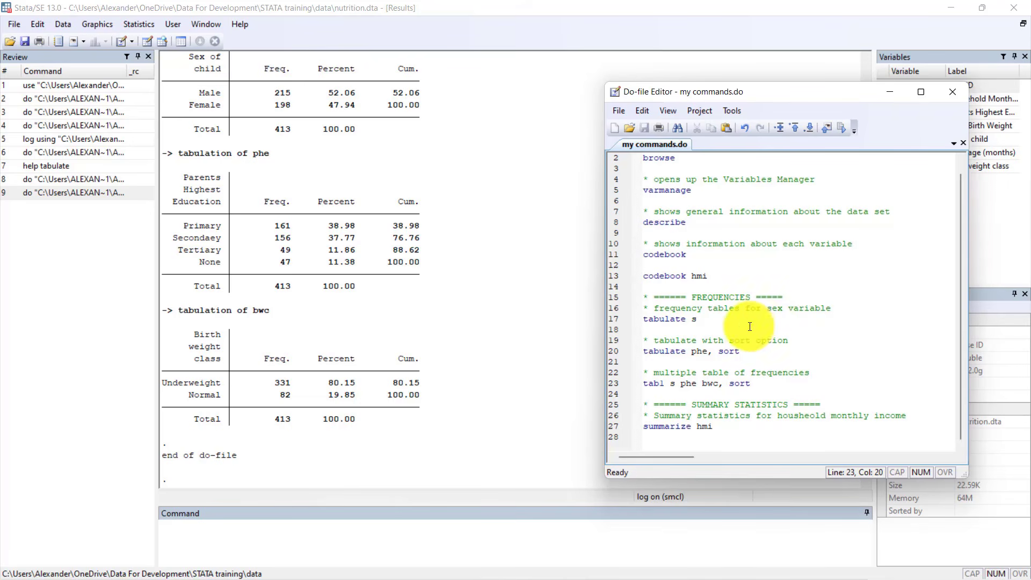
pyautogui.moveTo(722, 429); pyautogui.dragTo(642, 427)
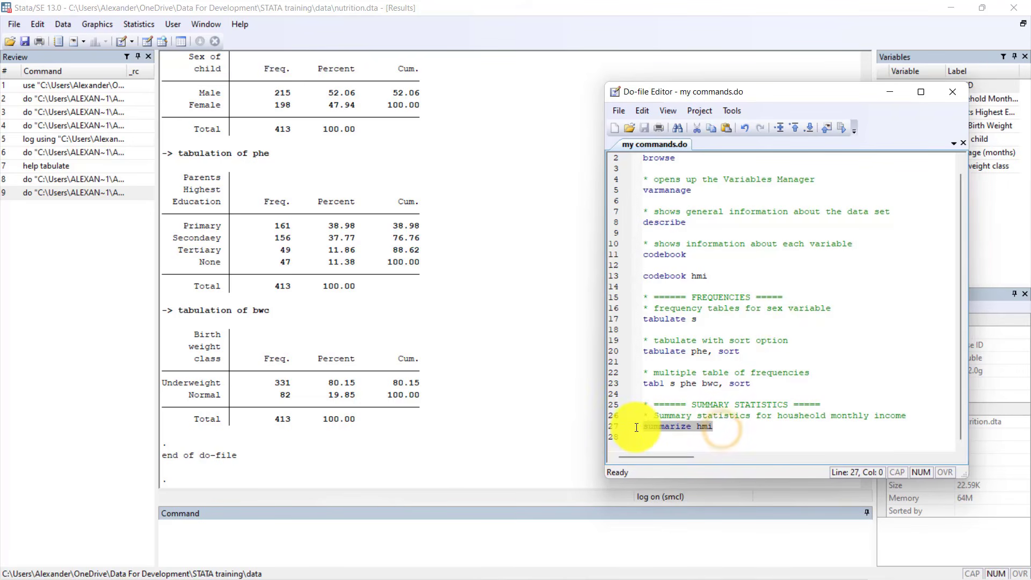
pyautogui.hotkey('ctrl', 'd')
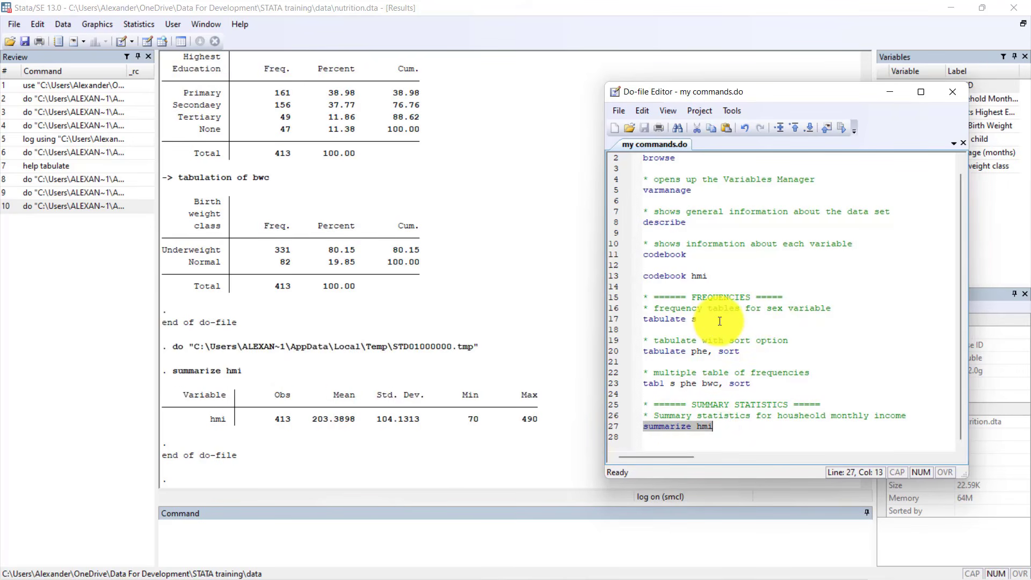
pyautogui.click(733, 437)
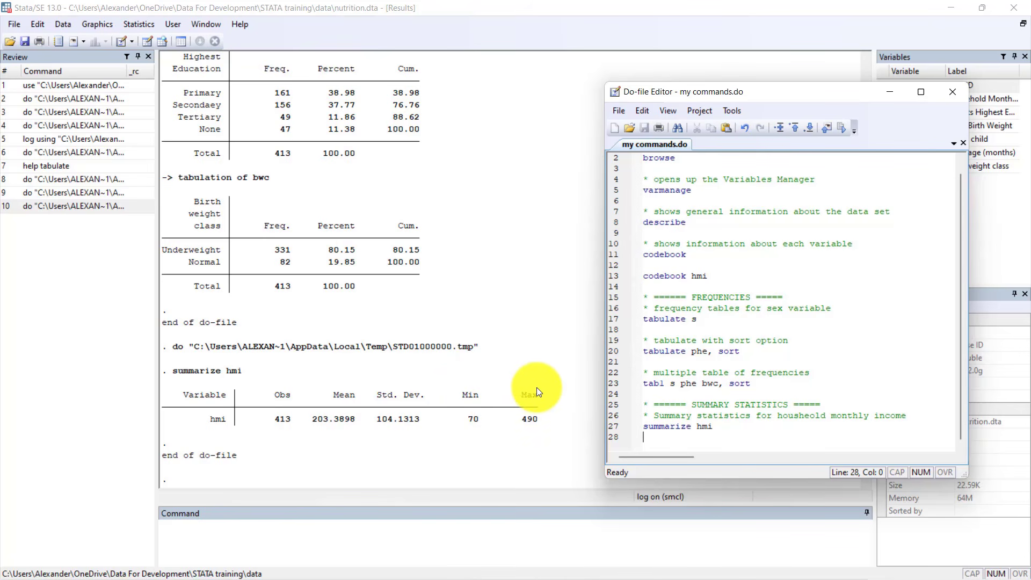
pyautogui.click(725, 277)
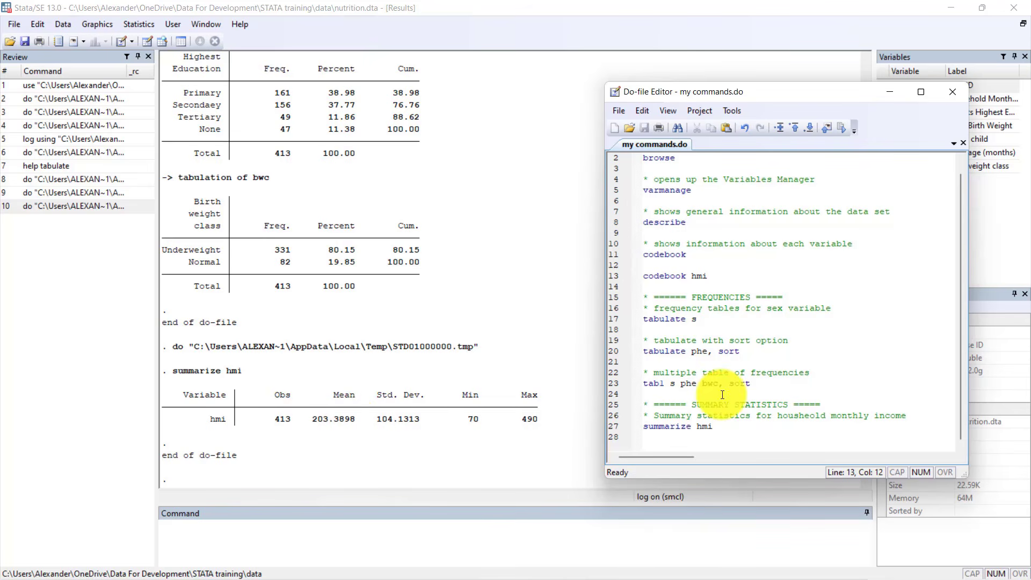
# Open Stata's help page for the summarize command.
pyautogui.click(234, 522)
pyautogui.write('help summ')
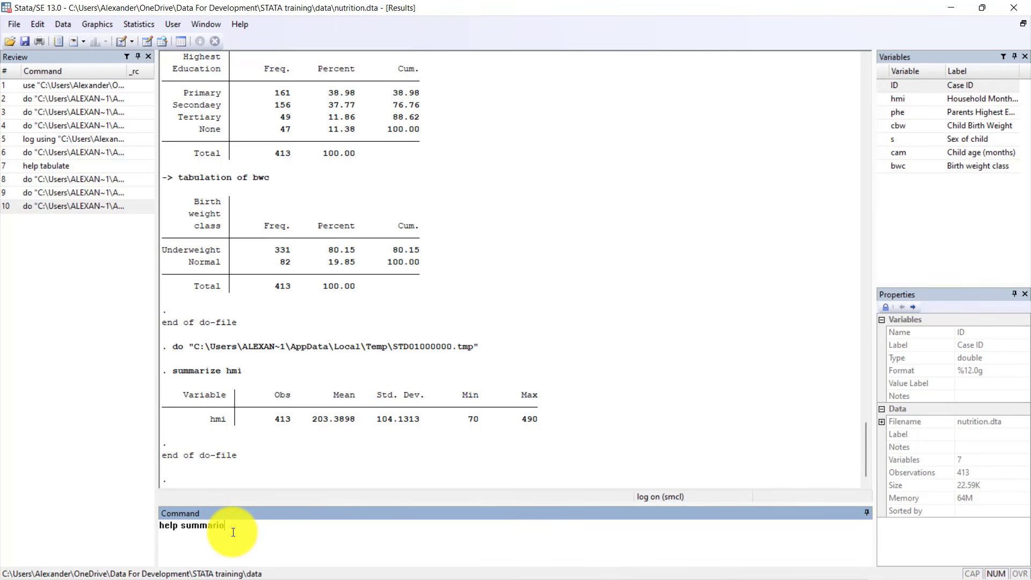
pyautogui.write('arize')
pyautogui.press('Return')
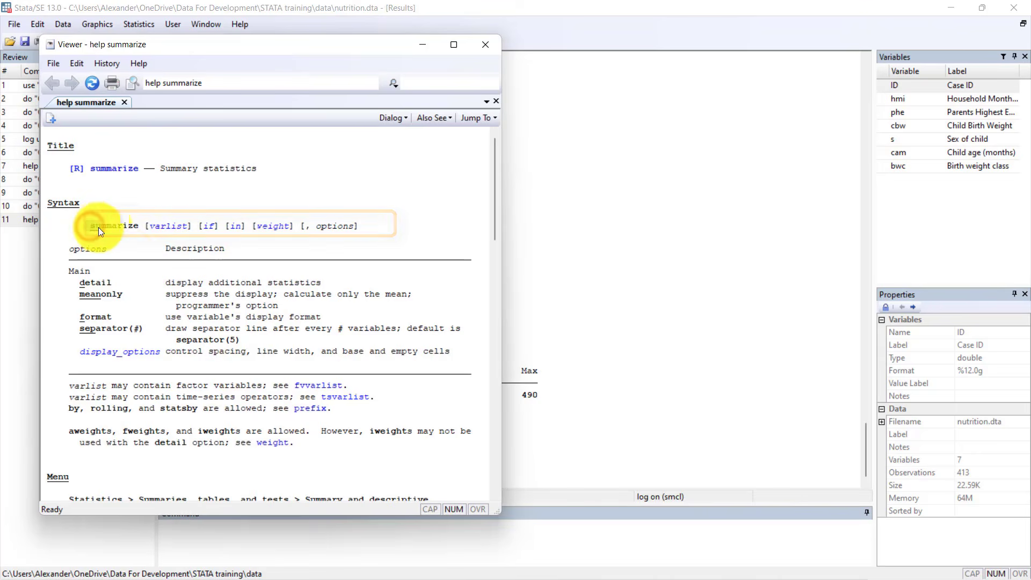
# Examine the summarize help page for the command's abbreviation, its syntax, the available options and the description of the detail option.
pyautogui.moveTo(98, 227); pyautogui.dragTo(102, 228)
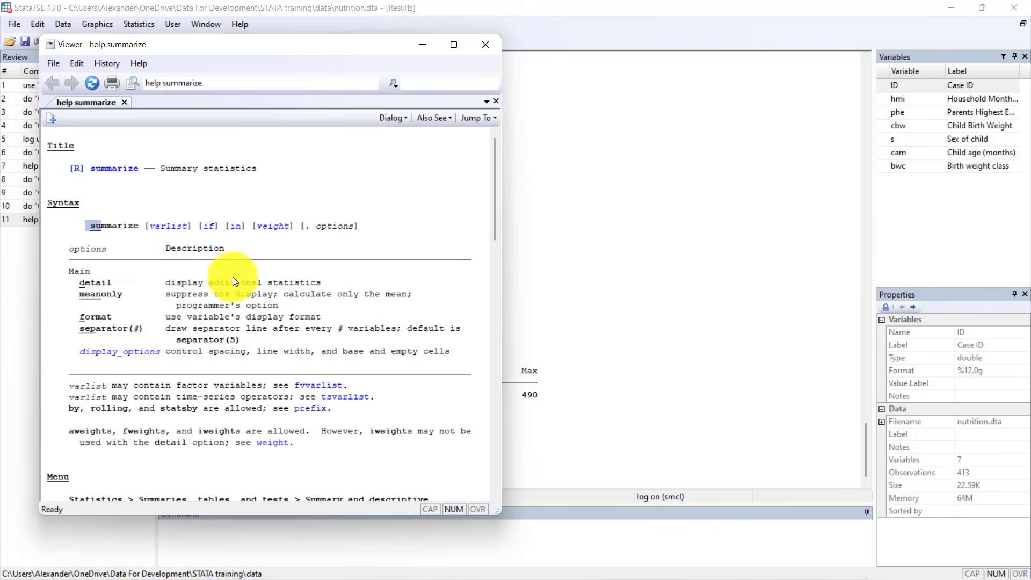
pyautogui.click(414, 186)
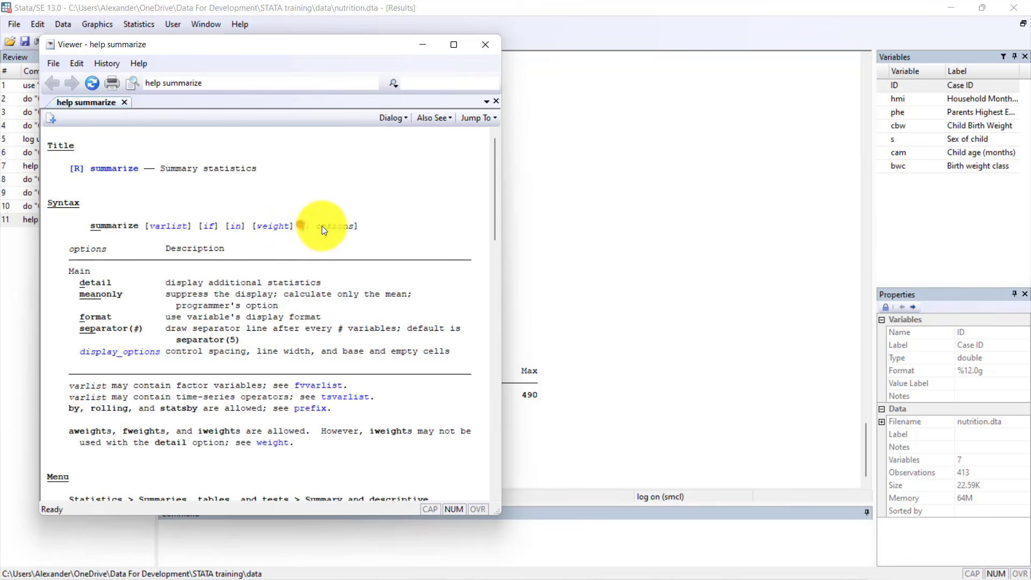
pyautogui.moveTo(301, 224); pyautogui.dragTo(363, 225)
pyautogui.click(374, 227)
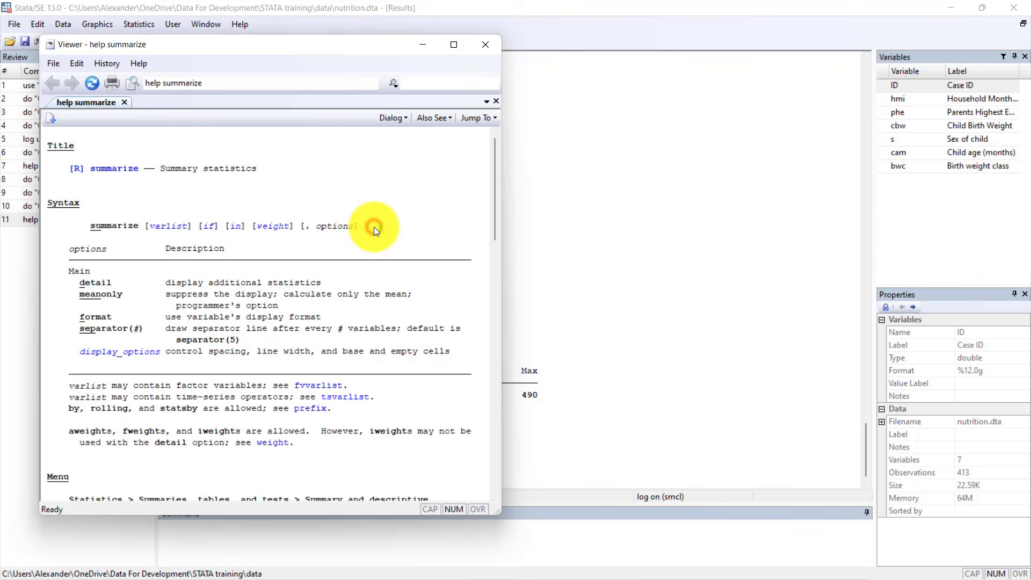
pyautogui.moveTo(66, 258); pyautogui.dragTo(331, 360)
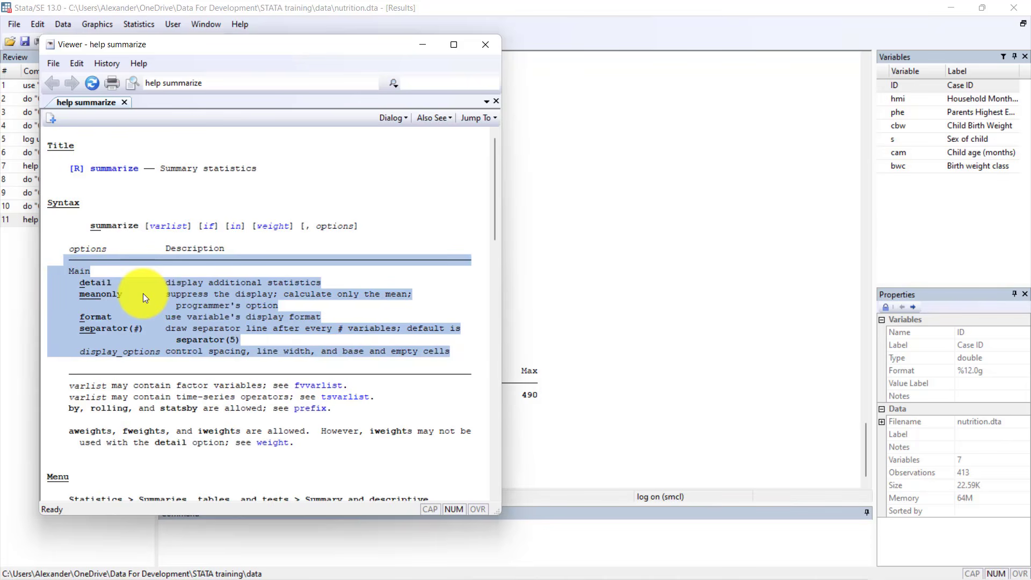
pyautogui.click(103, 287)
pyautogui.moveTo(75, 283); pyautogui.dragTo(119, 284)
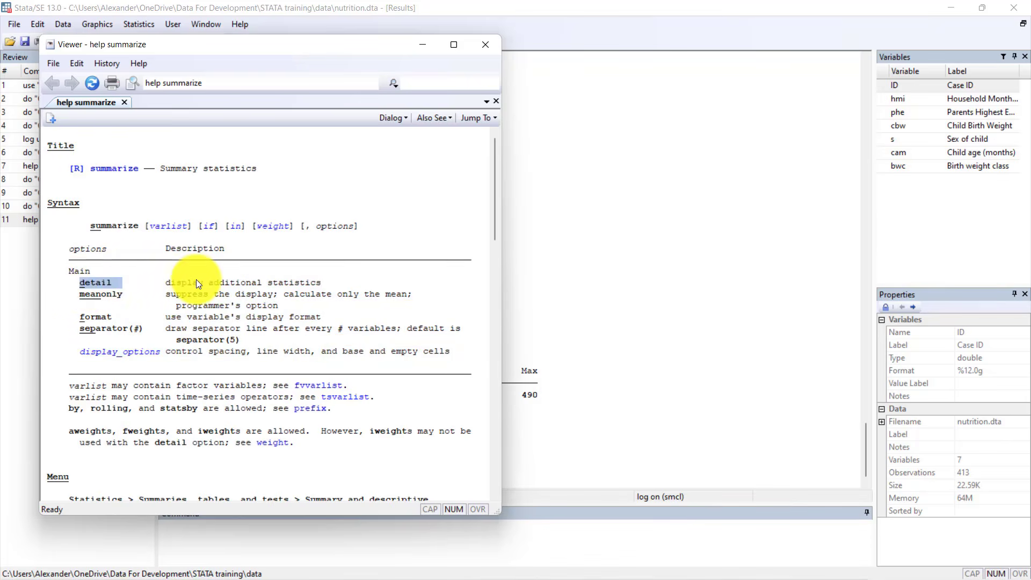
pyautogui.moveTo(166, 282); pyautogui.dragTo(320, 285)
pyautogui.click(318, 285)
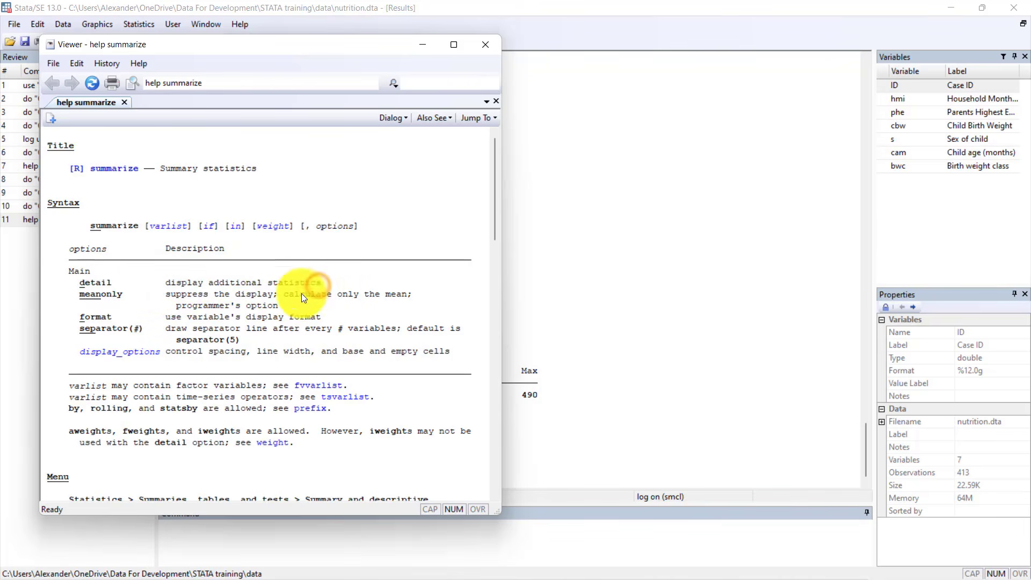
# Add the line "su hmi, d" below "summarize hmi" in the do-file and run only that line for detailed statistics.
pyautogui.click(554, 488)
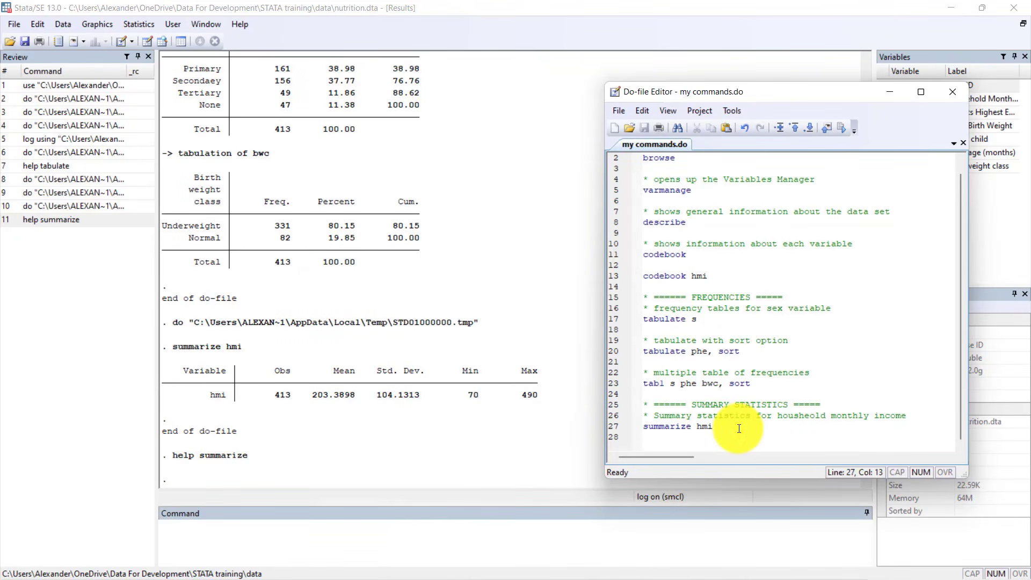
pyautogui.press('Return')
pyautogui.press('Return')
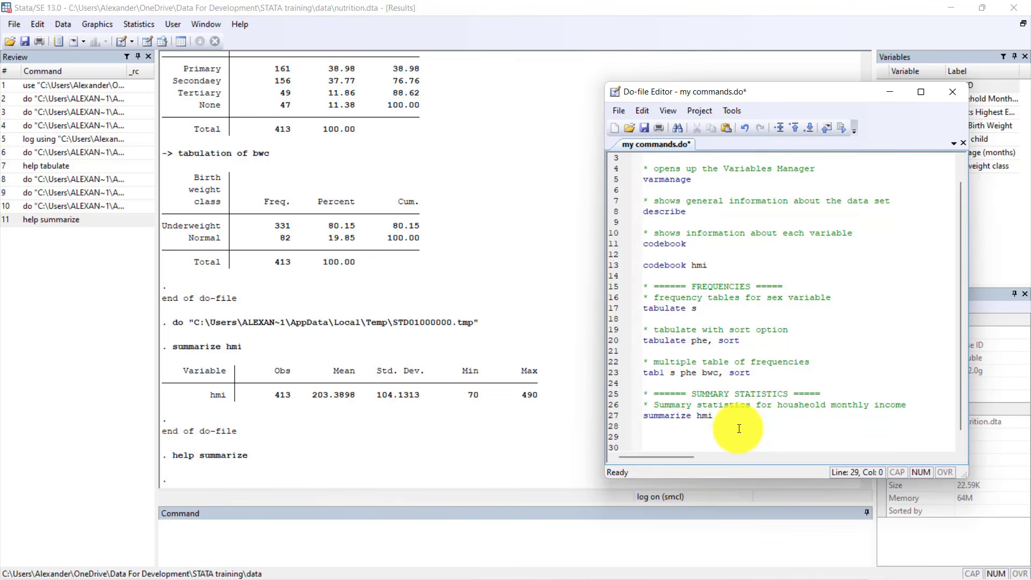
pyautogui.write('su hmi, detai')
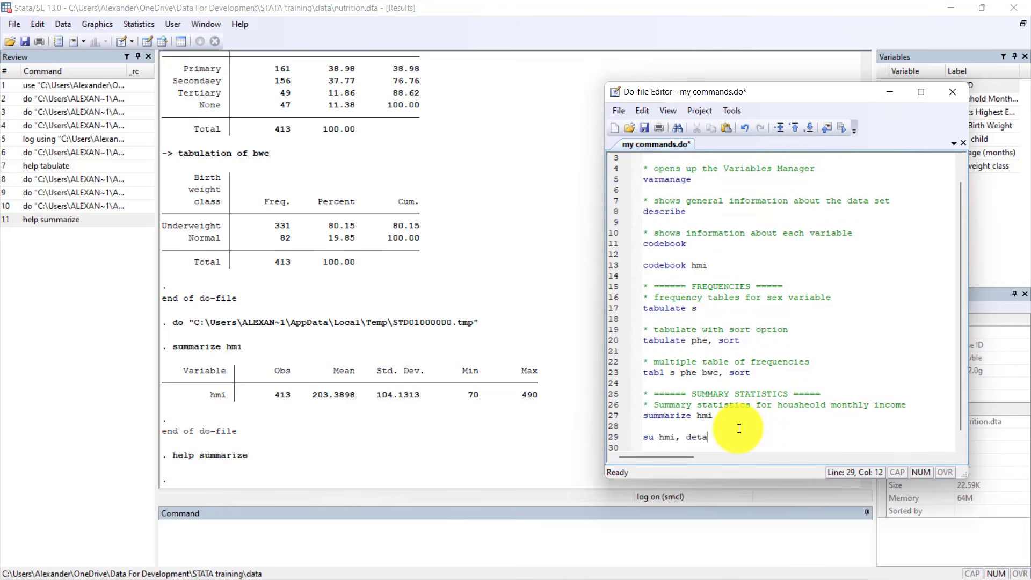
pyautogui.press('BackSpace')
pyautogui.press('BackSpace')
pyautogui.press('BackSpace')
pyautogui.press('BackSpace')
pyautogui.tripleClick(676, 436)
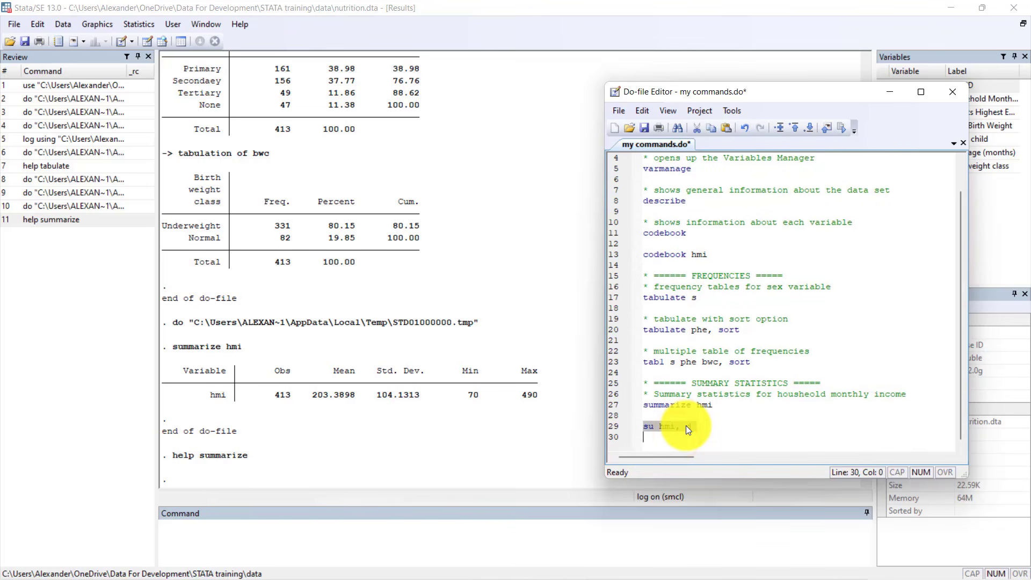
pyautogui.hotkey('ctrl', 'd')
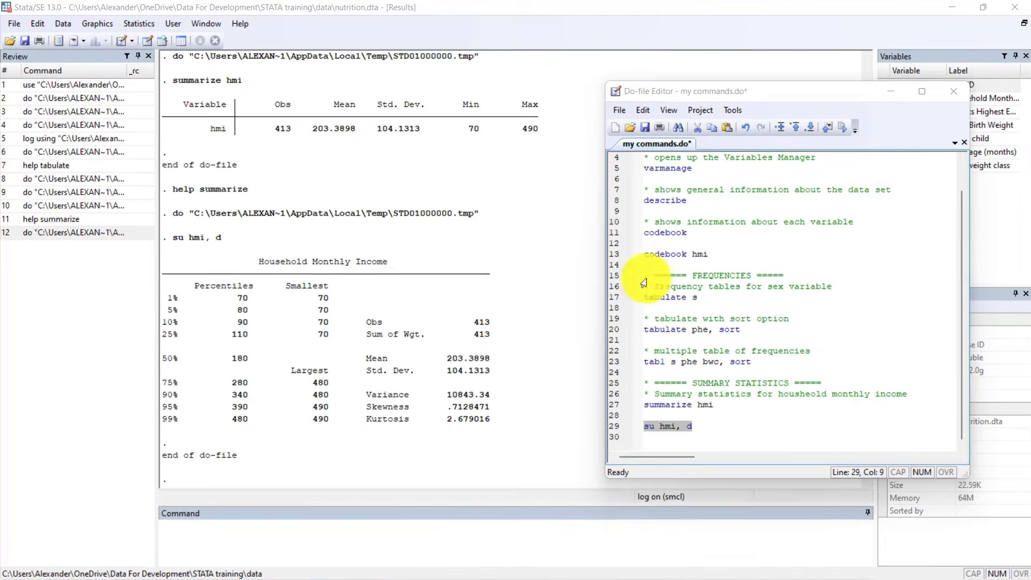
# Add the line "su cbw cam" at the end of the do-file and run only that line to summarize both variables.
pyautogui.click(721, 429)
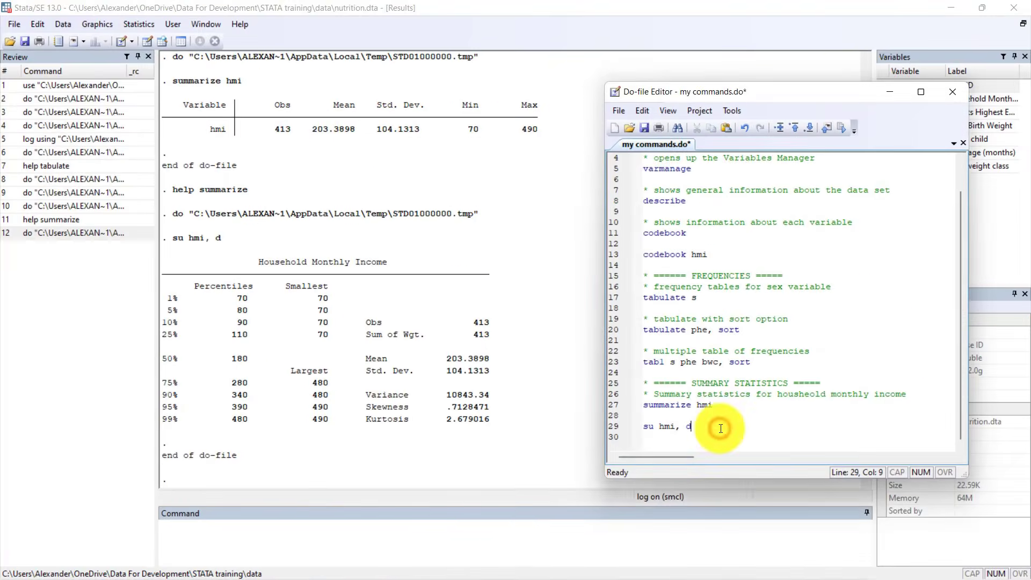
pyautogui.press('Return')
pyautogui.press('Return')
pyautogui.write('su')
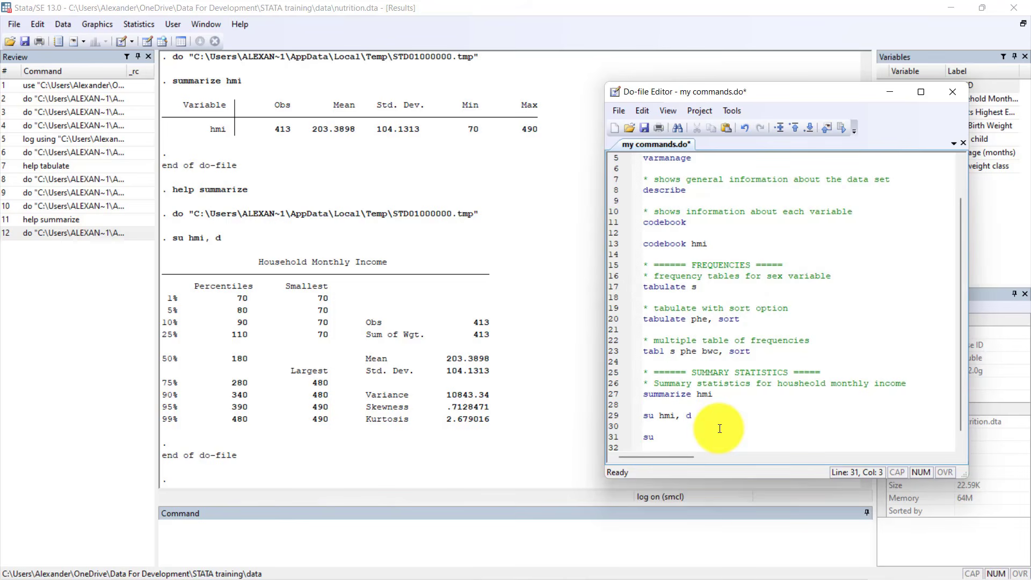
pyautogui.write(' cbw cam')
pyautogui.tripleClick(697, 436)
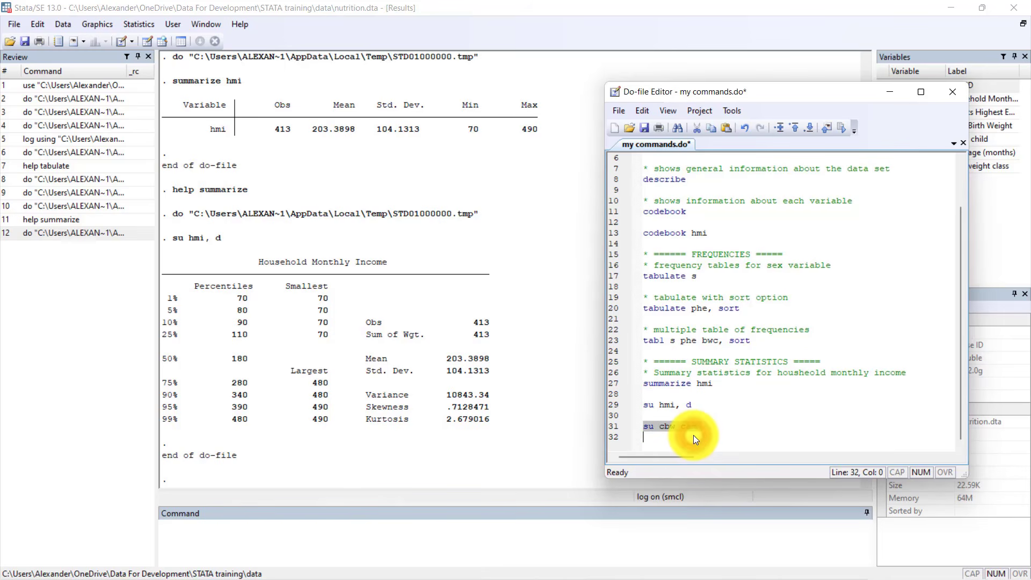
pyautogui.hotkey('ctrl', 'd')
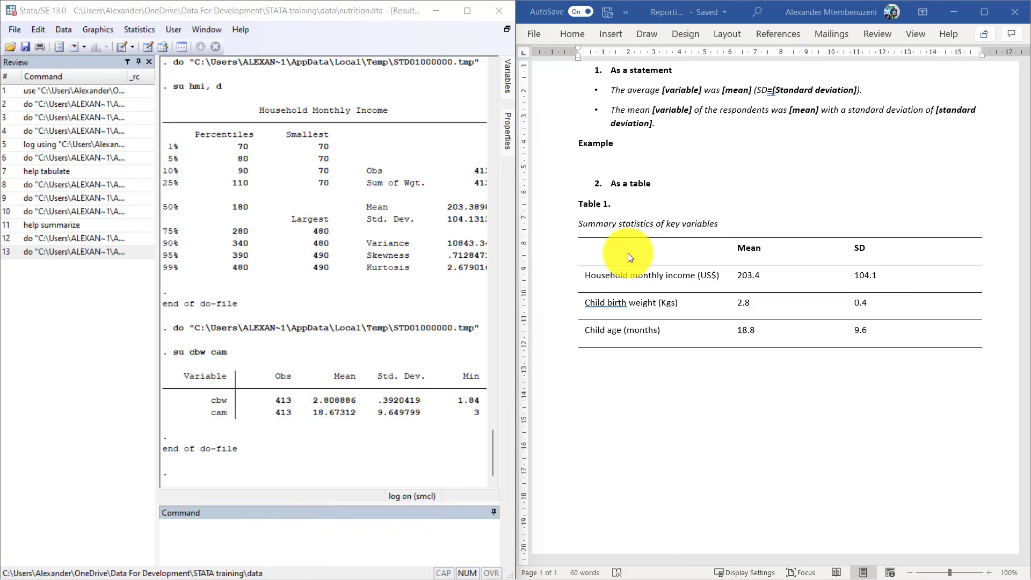
# In the Word document, write under Example: "The mean household monthly income was US$203 with a standard deviation of US$104.1.".
pyautogui.scroll(1, 643, 259)
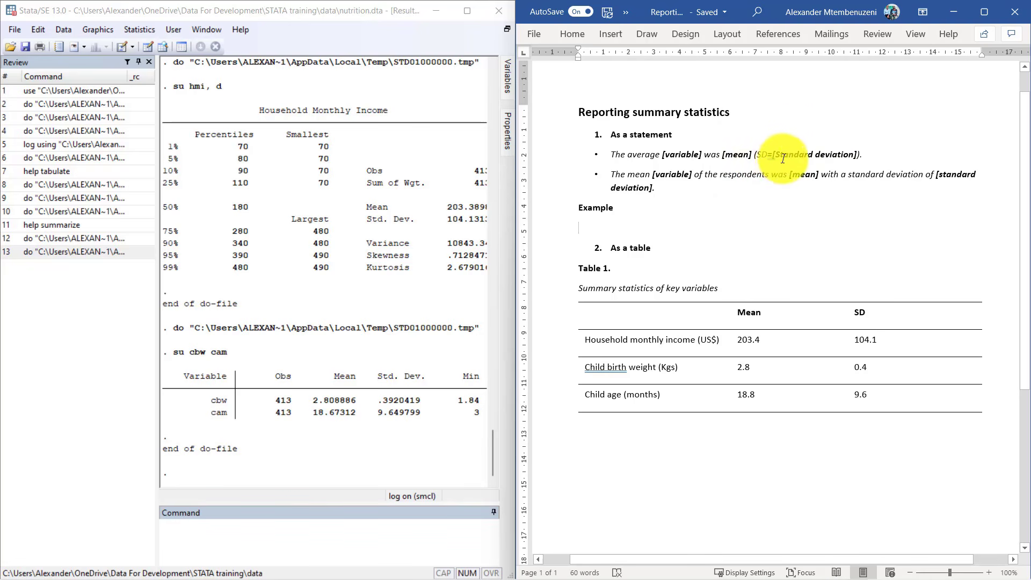
pyautogui.moveTo(776, 157); pyautogui.dragTo(854, 157)
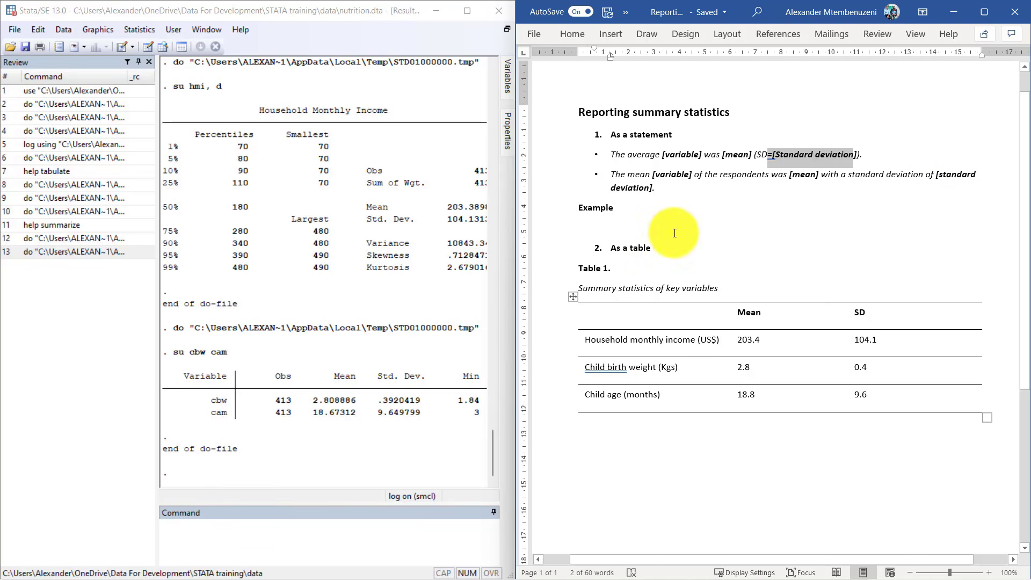
pyautogui.click(612, 231)
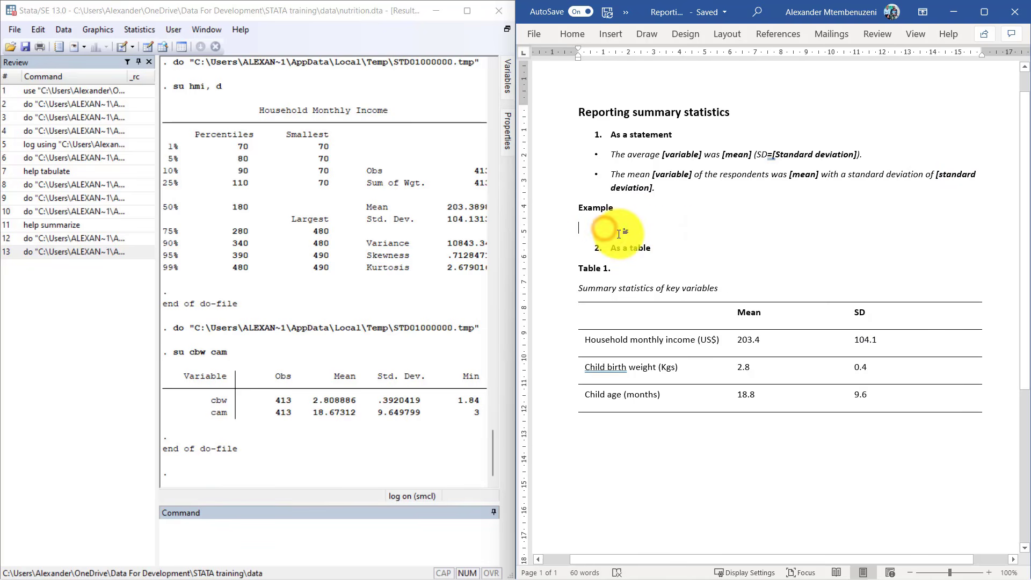
pyautogui.write('Th')
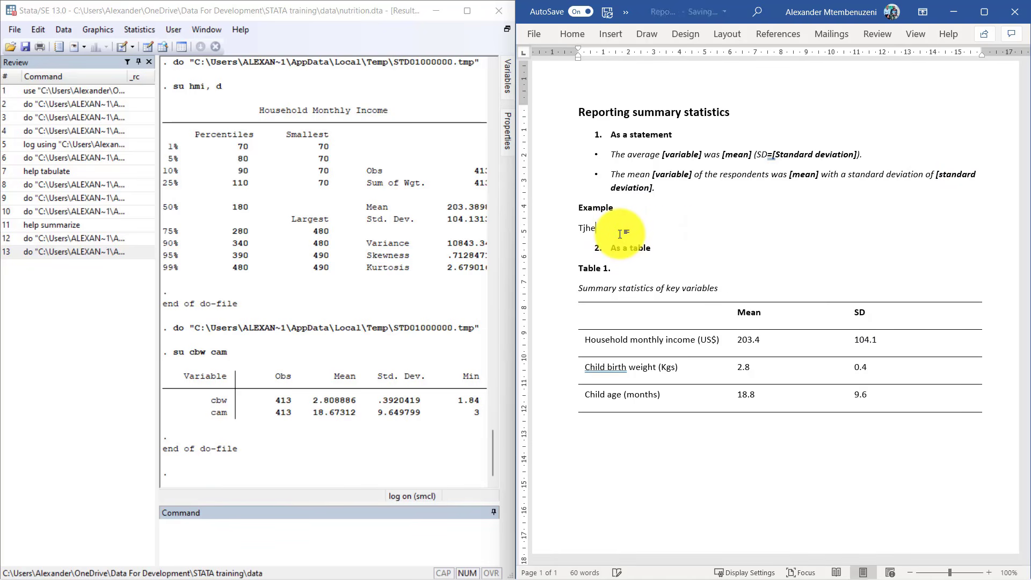
pyautogui.press('BackSpace')
pyautogui.write('he mean household monthly income')
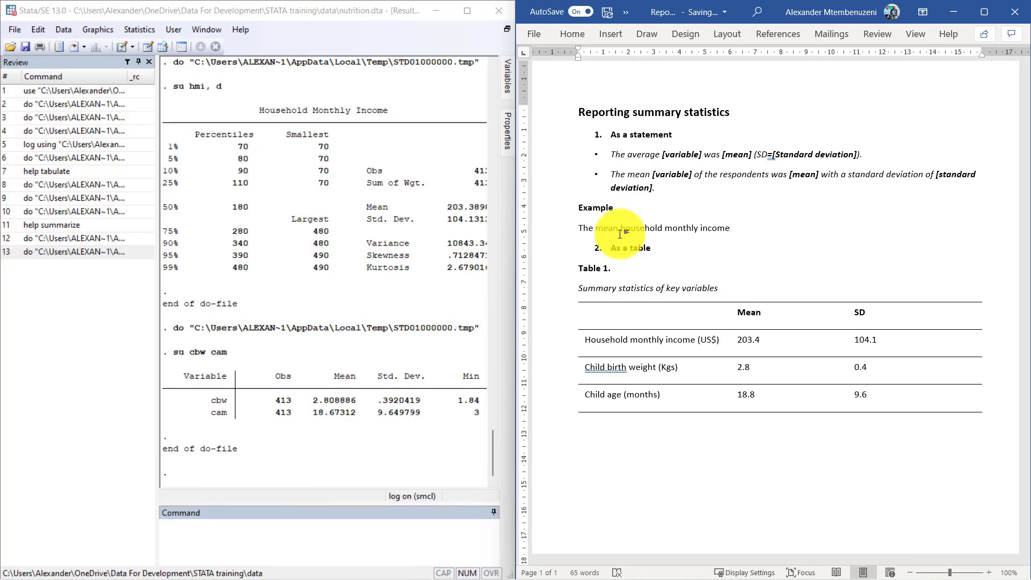
pyautogui.write(' was US$203 with a standard d')
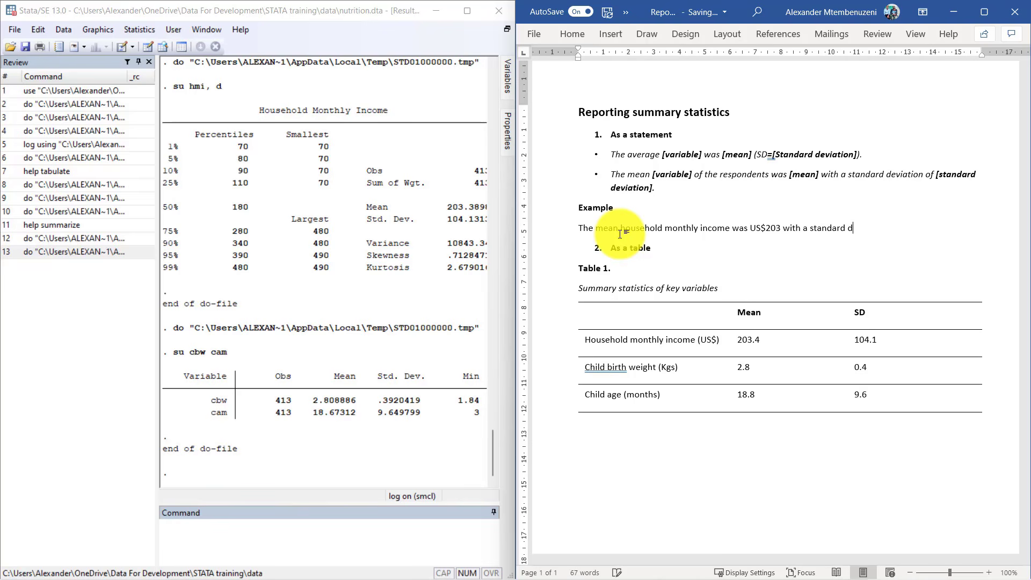
pyautogui.write('eviation of US$104.1.')
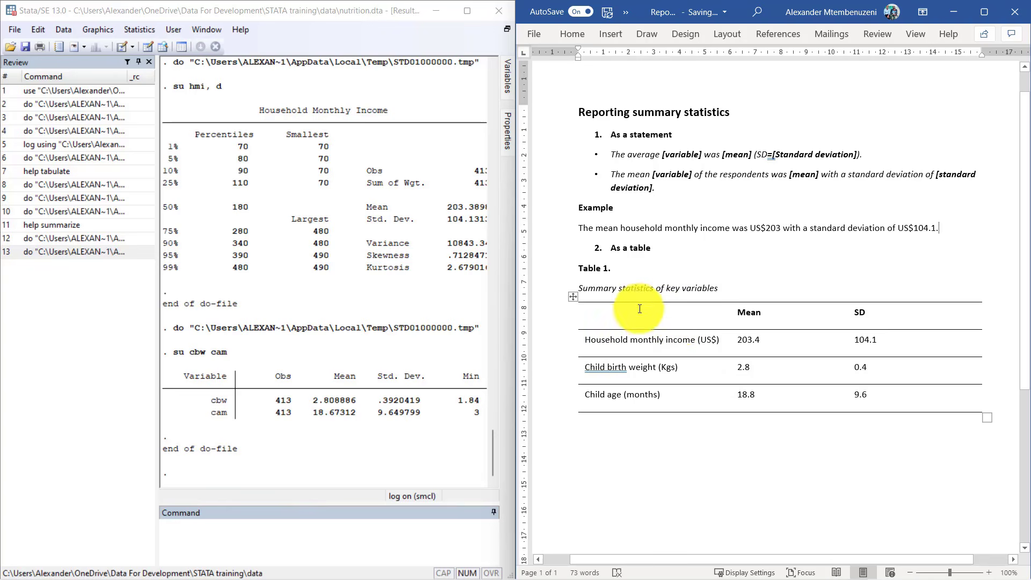
# Review the summary statistics table's number, its title and the household monthly income row.
pyautogui.click(560, 270)
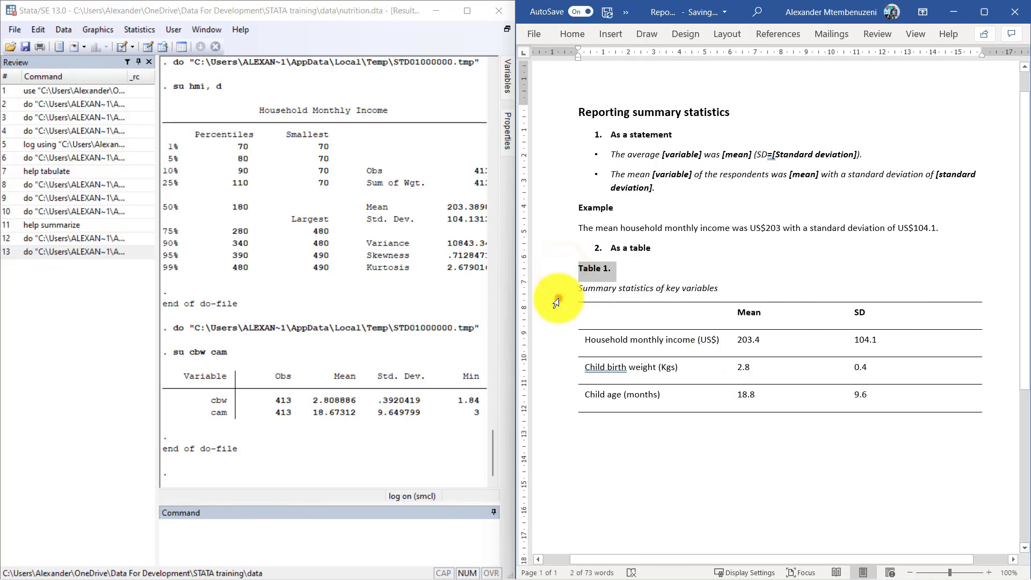
pyautogui.click(560, 290)
pyautogui.click(687, 297)
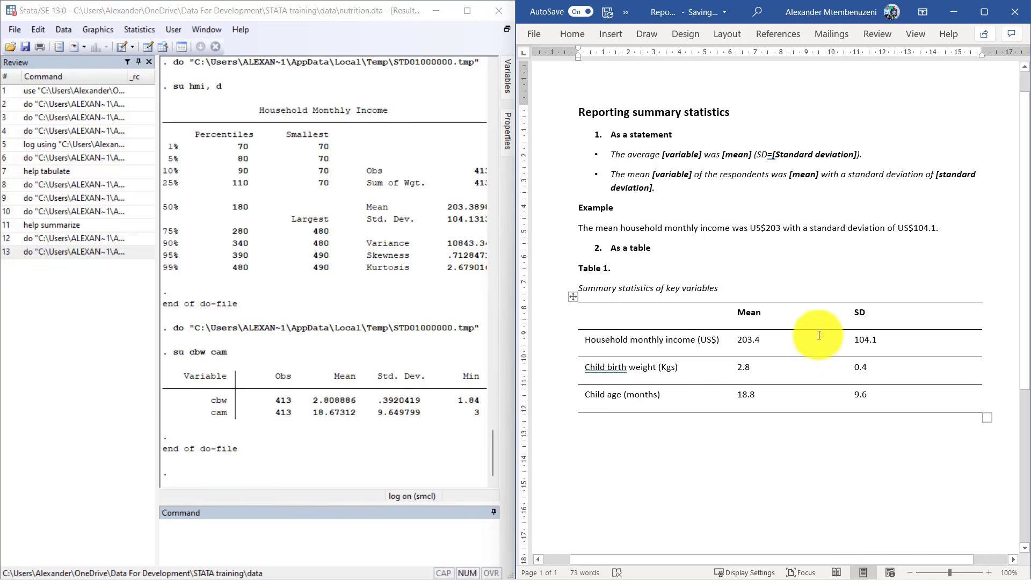
pyautogui.click(551, 339)
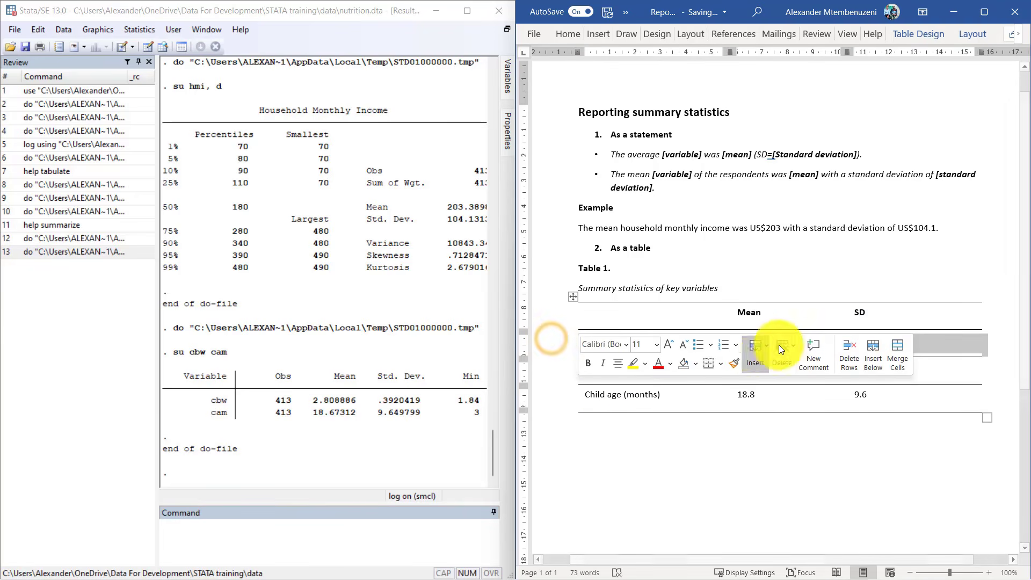
pyautogui.click(687, 401)
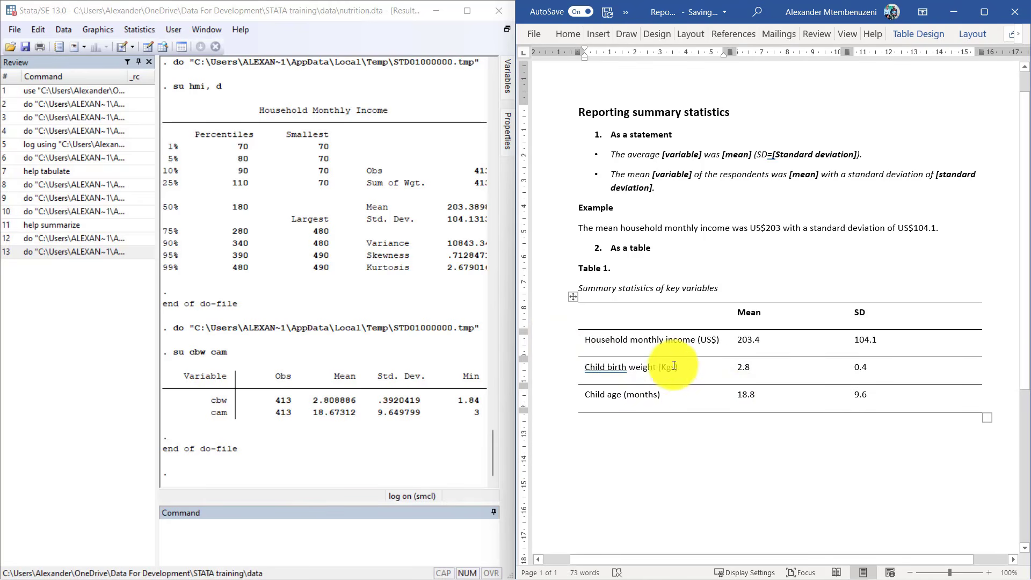